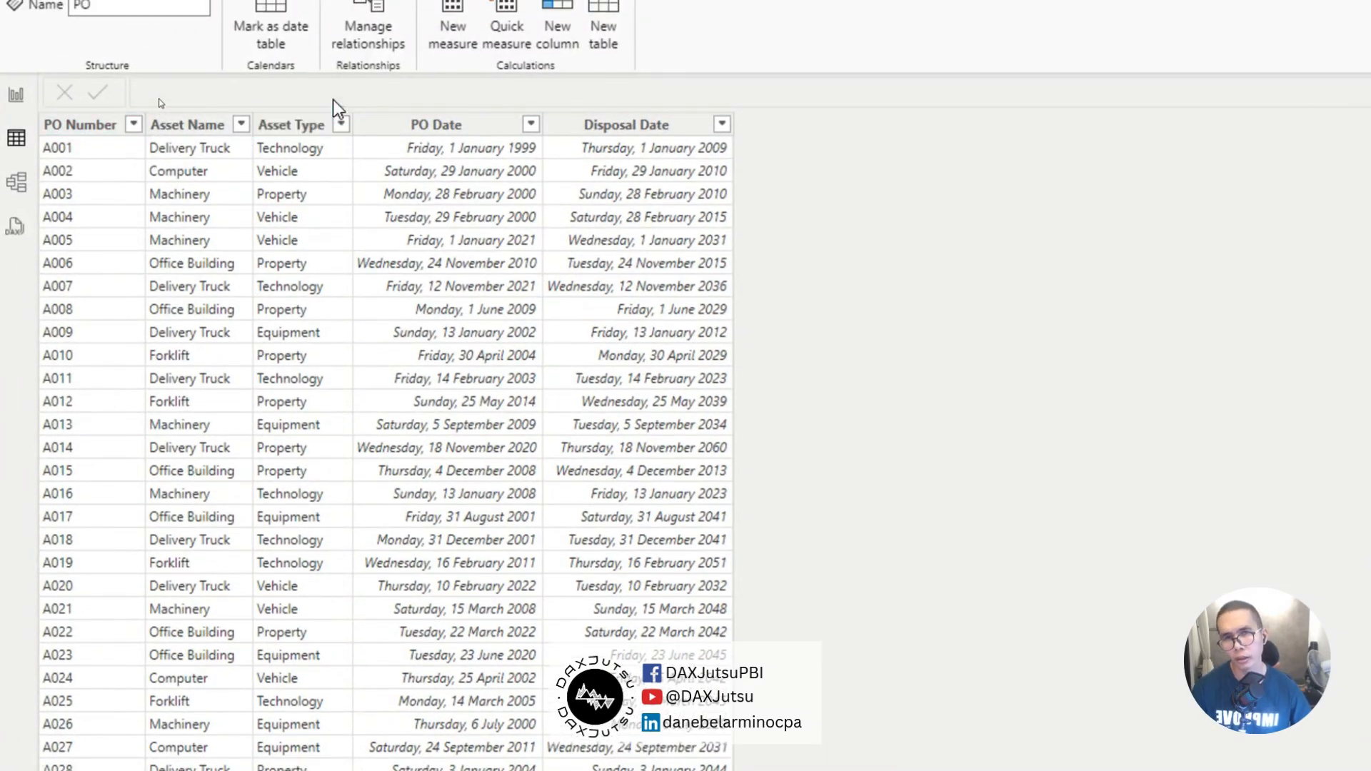
- Examine the PO Date and Disposal Date columns of the PO table and the contents of the As of Date table
click(500, 132)
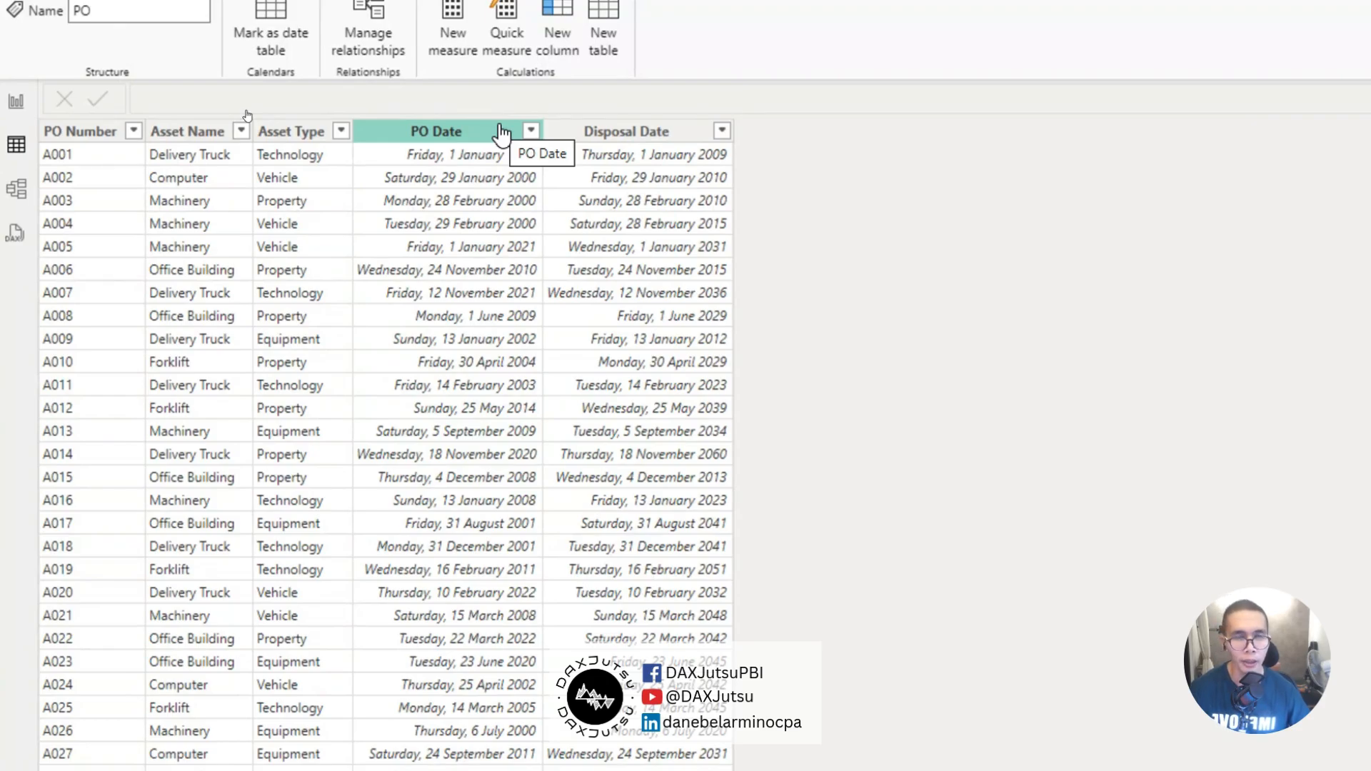
click(713, 140)
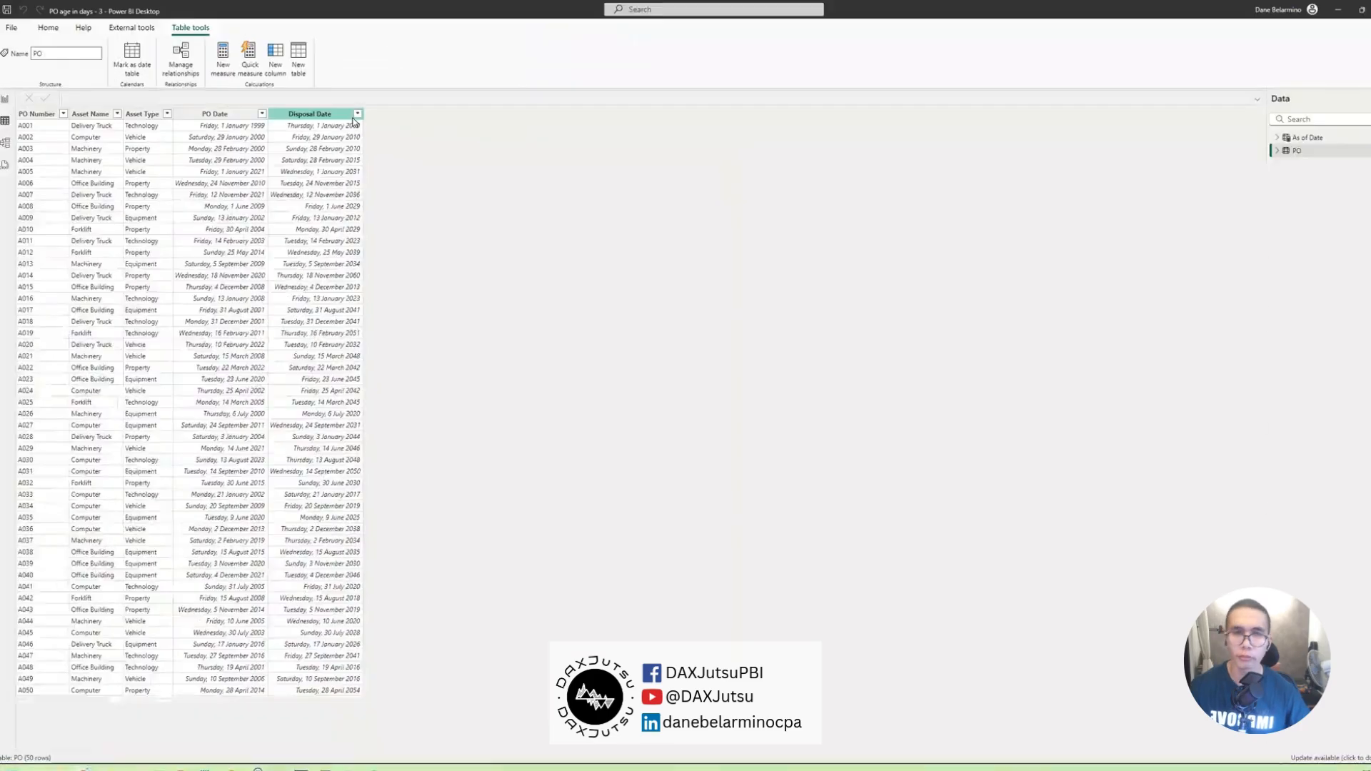
click(1308, 137)
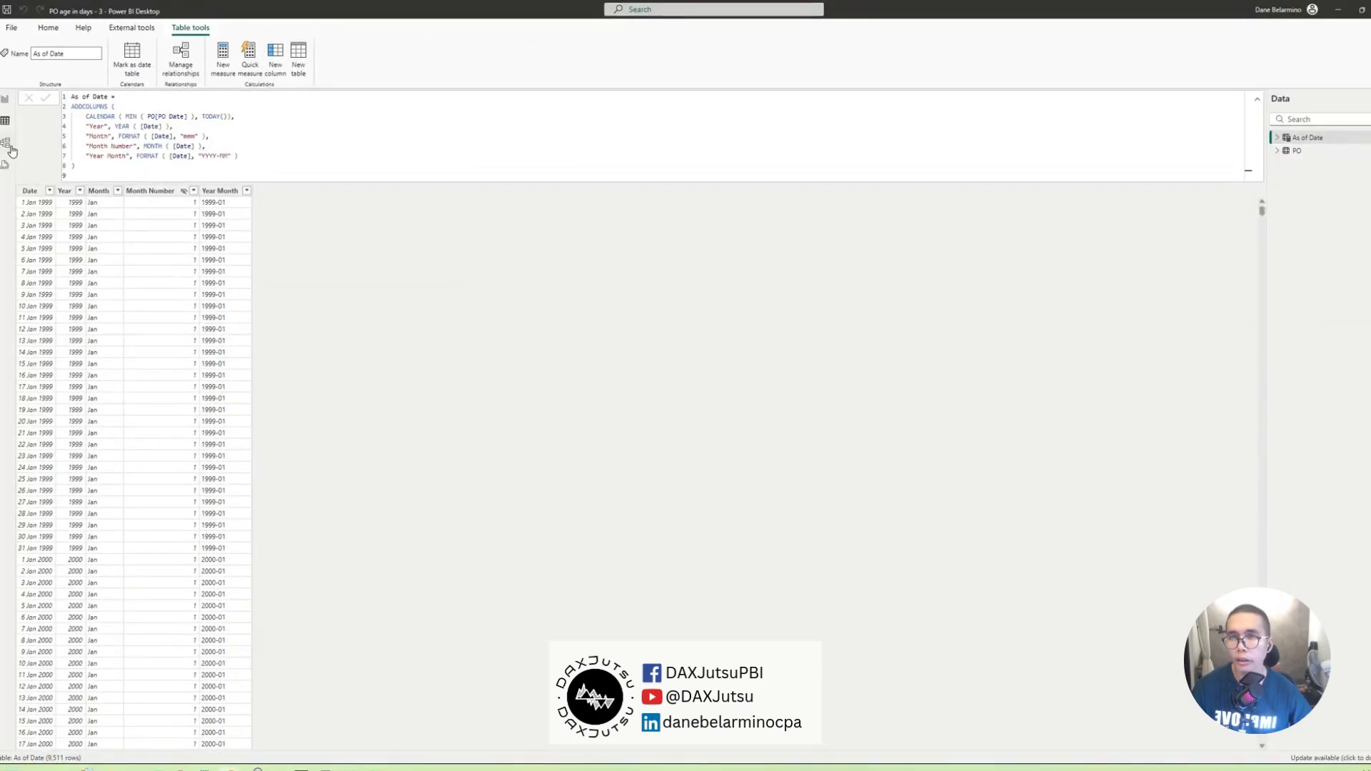
- Move the As of Date table farther from PO in the model diagram and inspect the relationship between its Date field and PO Date
click(5, 142)
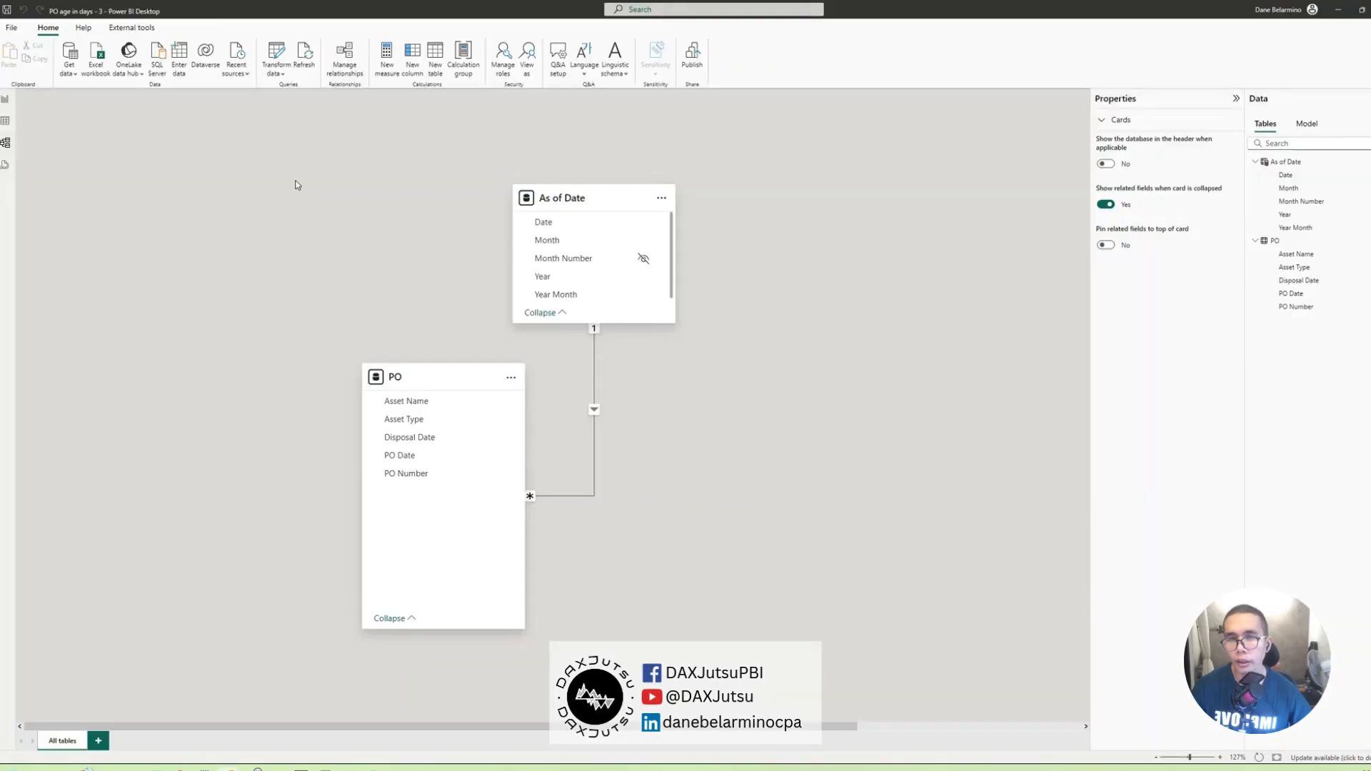
drag(554, 198, 639, 195)
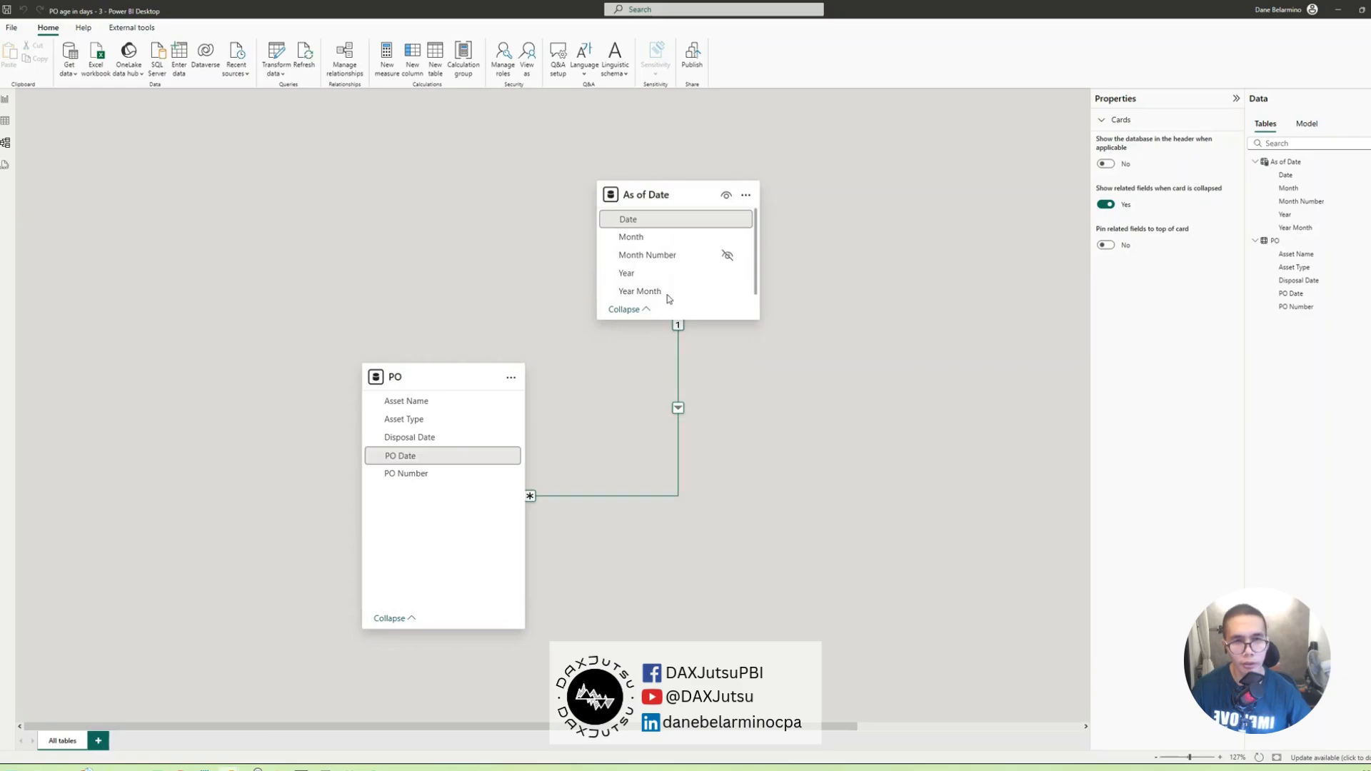
click(679, 383)
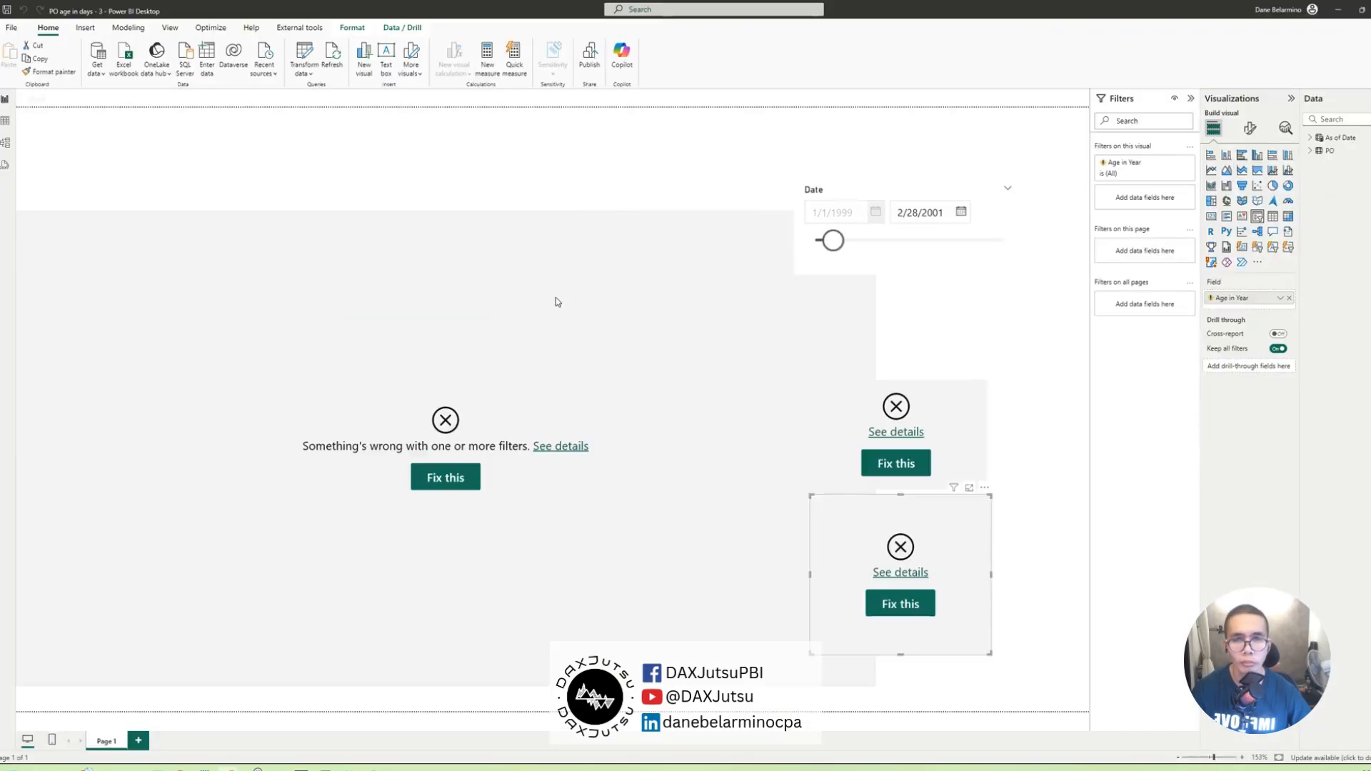
- Remove PO Age Materialized, Age (Days), Age (Year), Days only and PO Age Leap Year from the large broken table visual
click(661, 358)
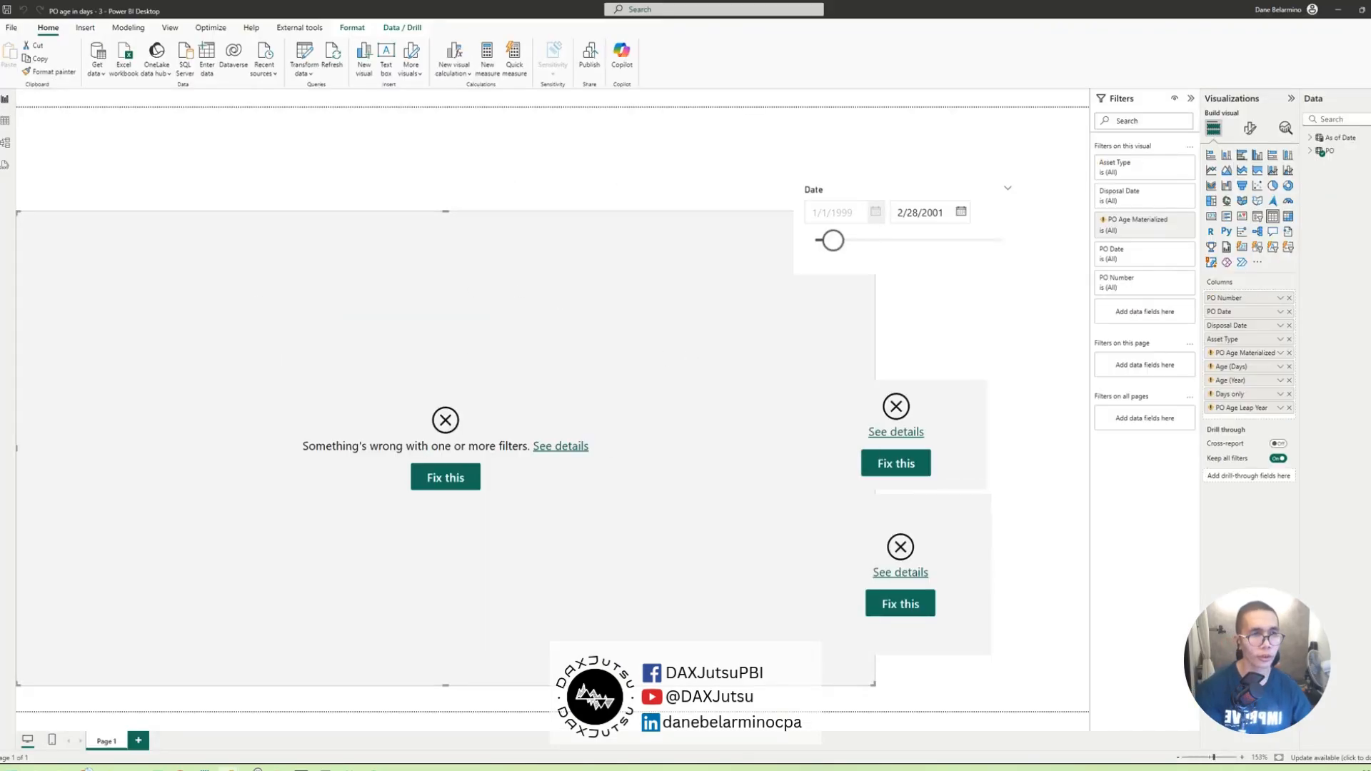
click(1290, 354)
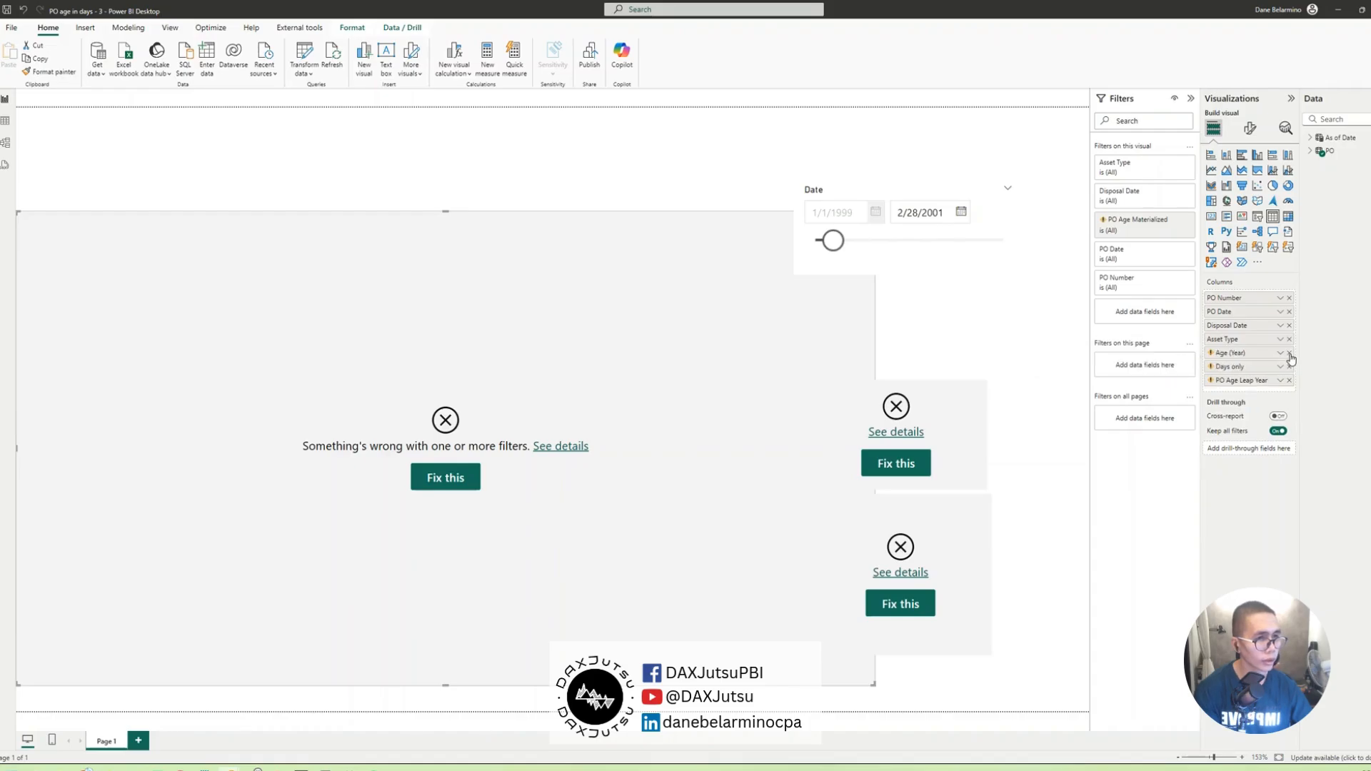
click(1290, 355)
click(1290, 354)
click(1290, 354)
click(1290, 354)
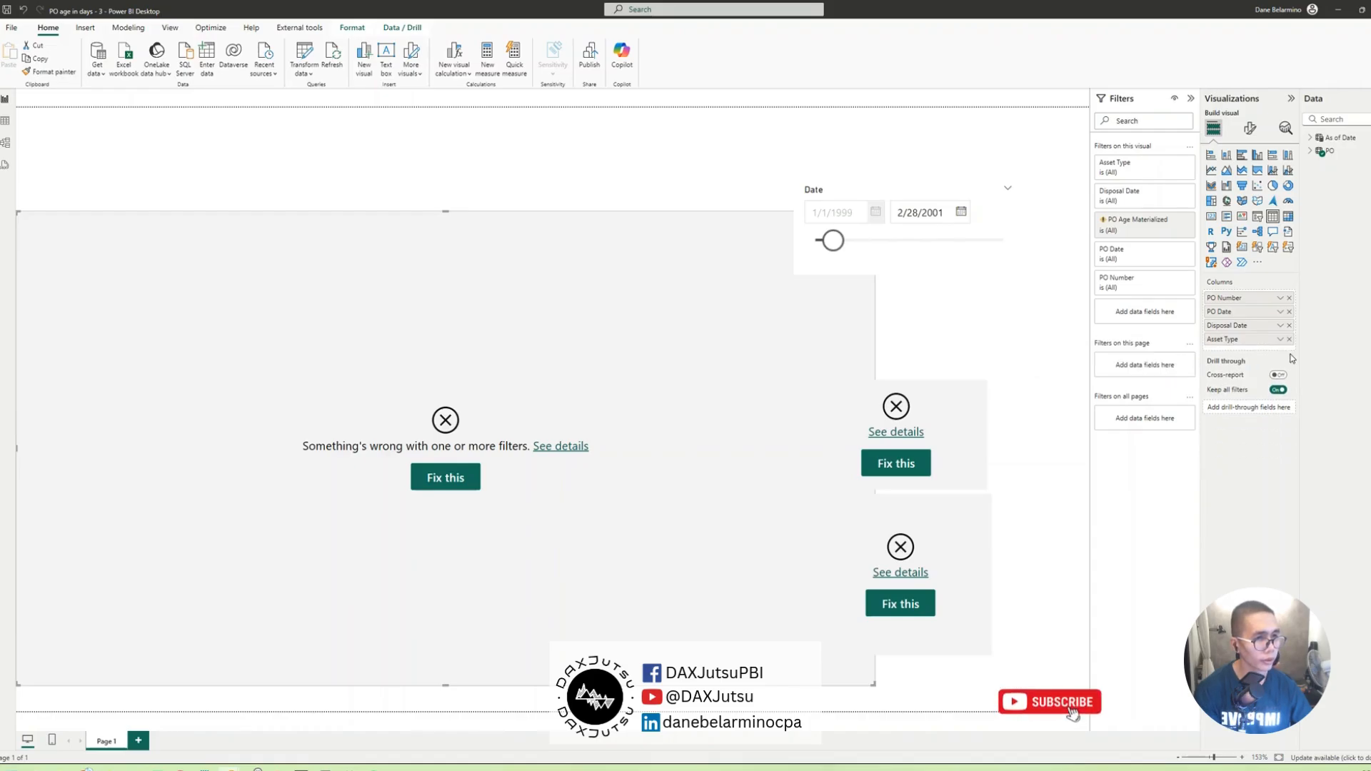
- Delete the broken visuals from the report page, keeping only the Date slicer
click(983, 431)
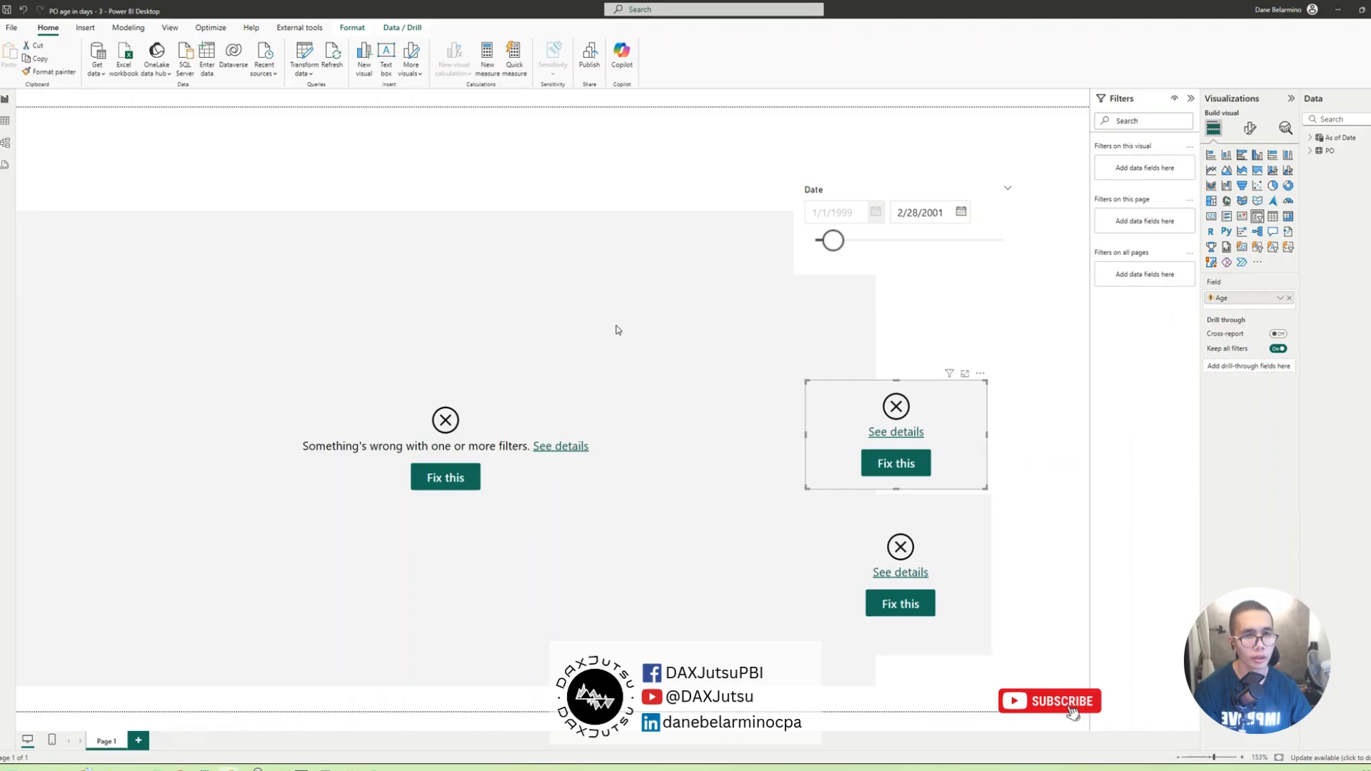
key(Delete)
click(866, 303)
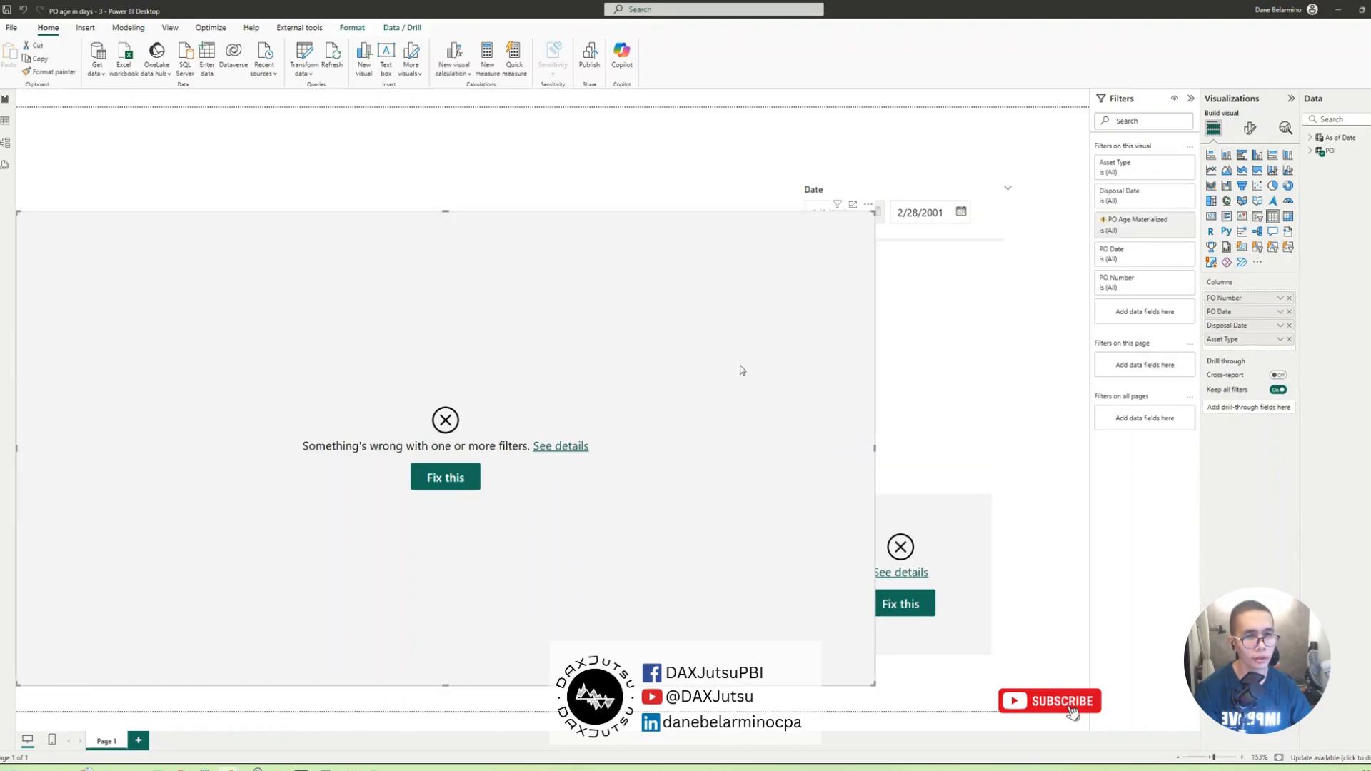
drag(742, 370, 500, 373)
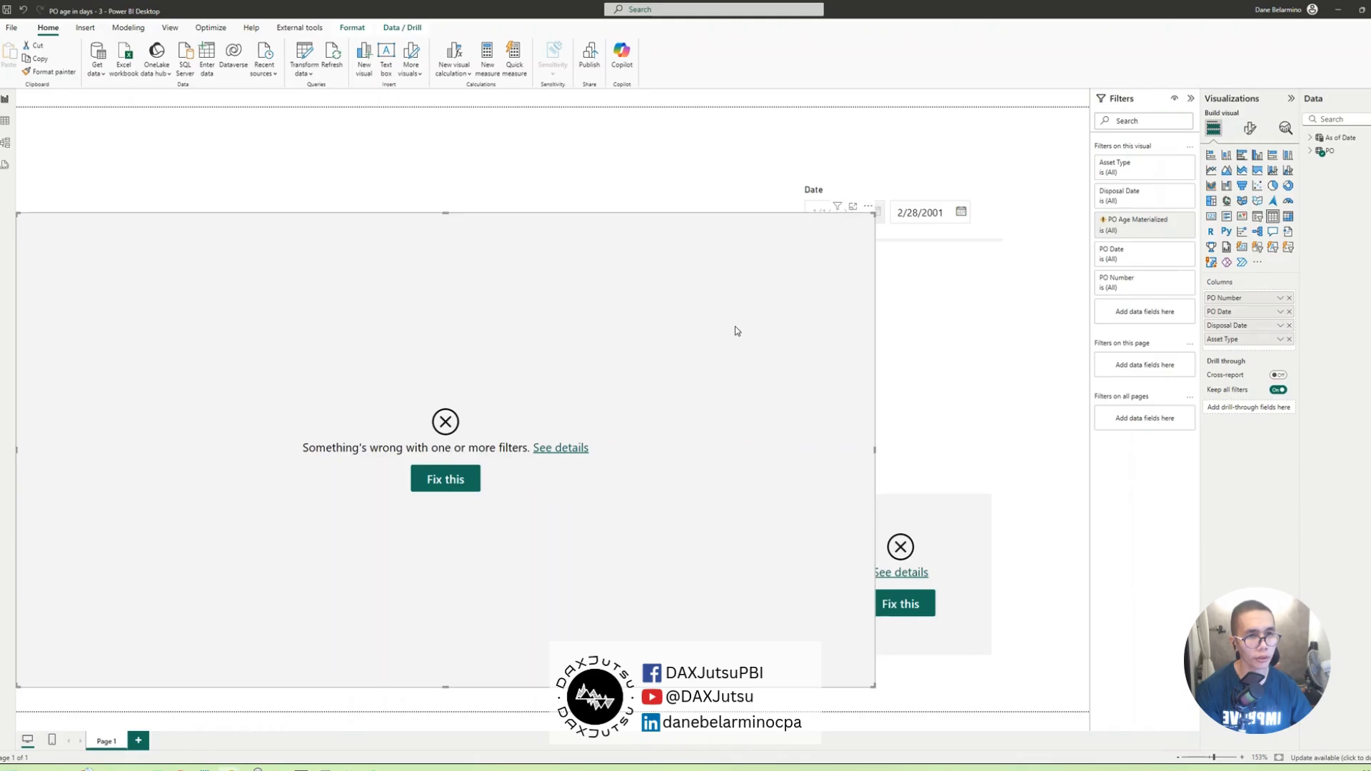
key(Delete)
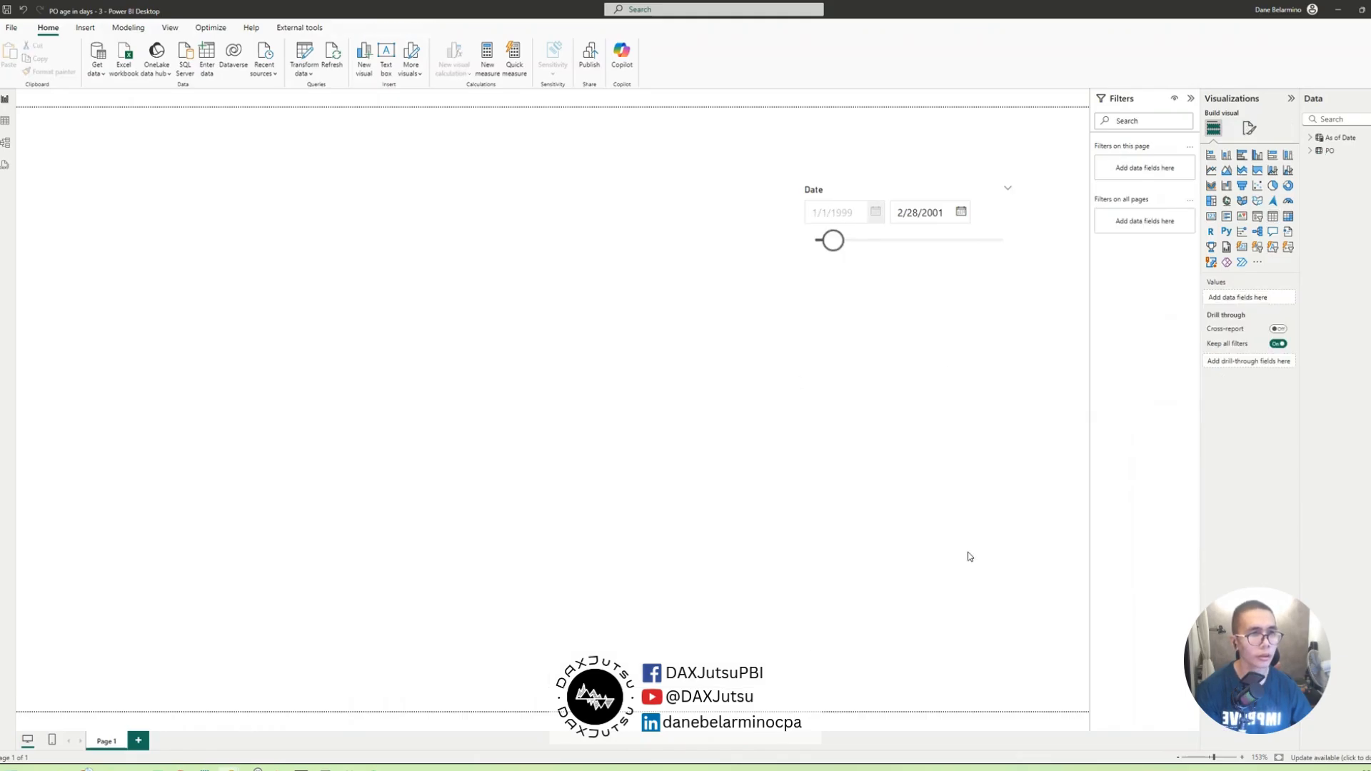
- Add PO Number and PO Date to the Date slicer, convert it into a table visual, and enlarge and reposition it
click(944, 197)
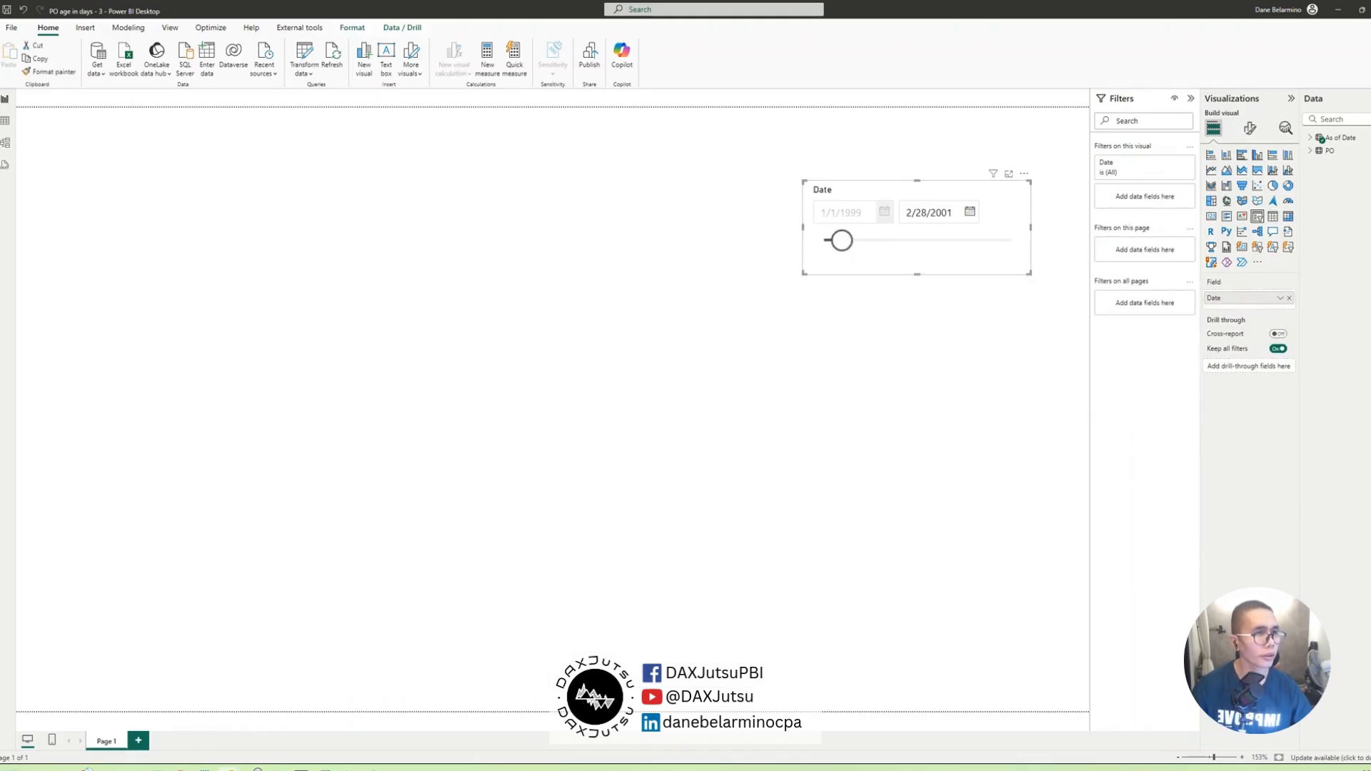
click(1311, 151)
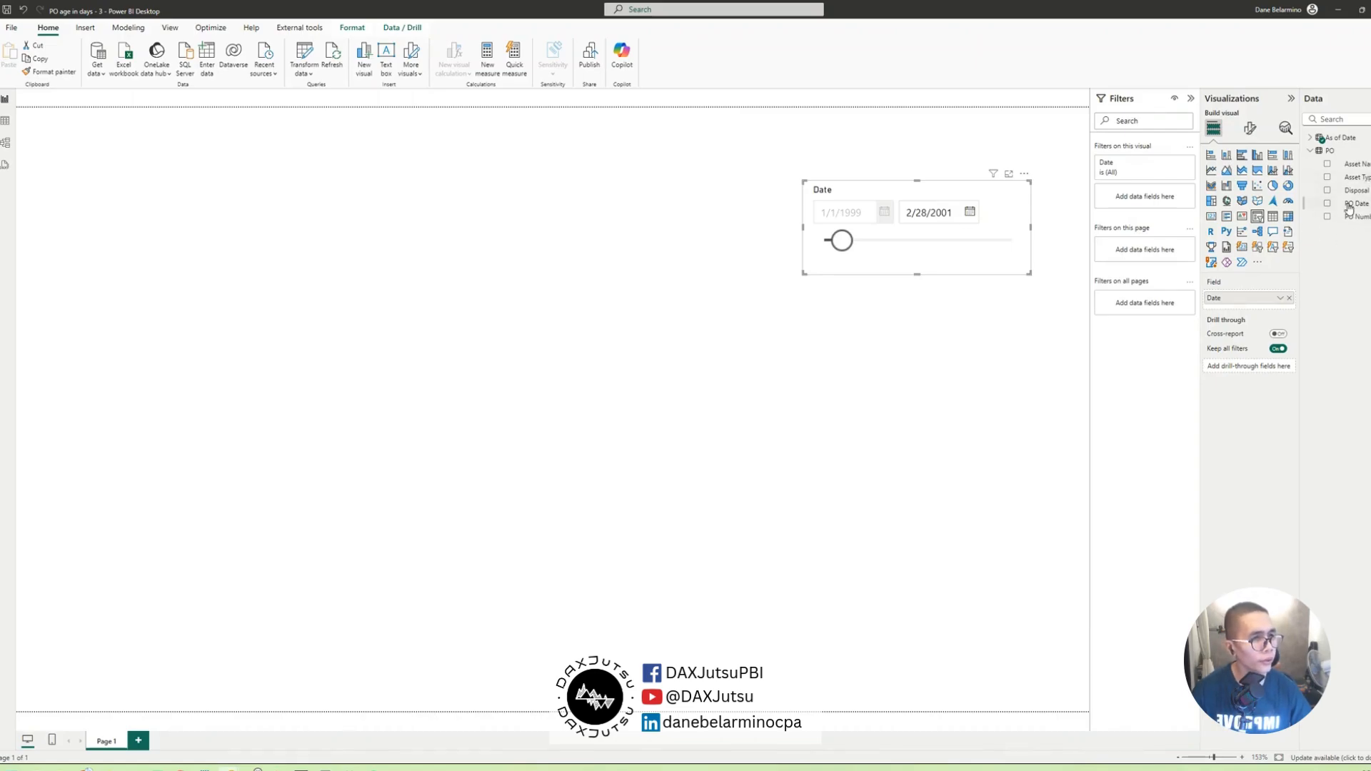
click(1328, 217)
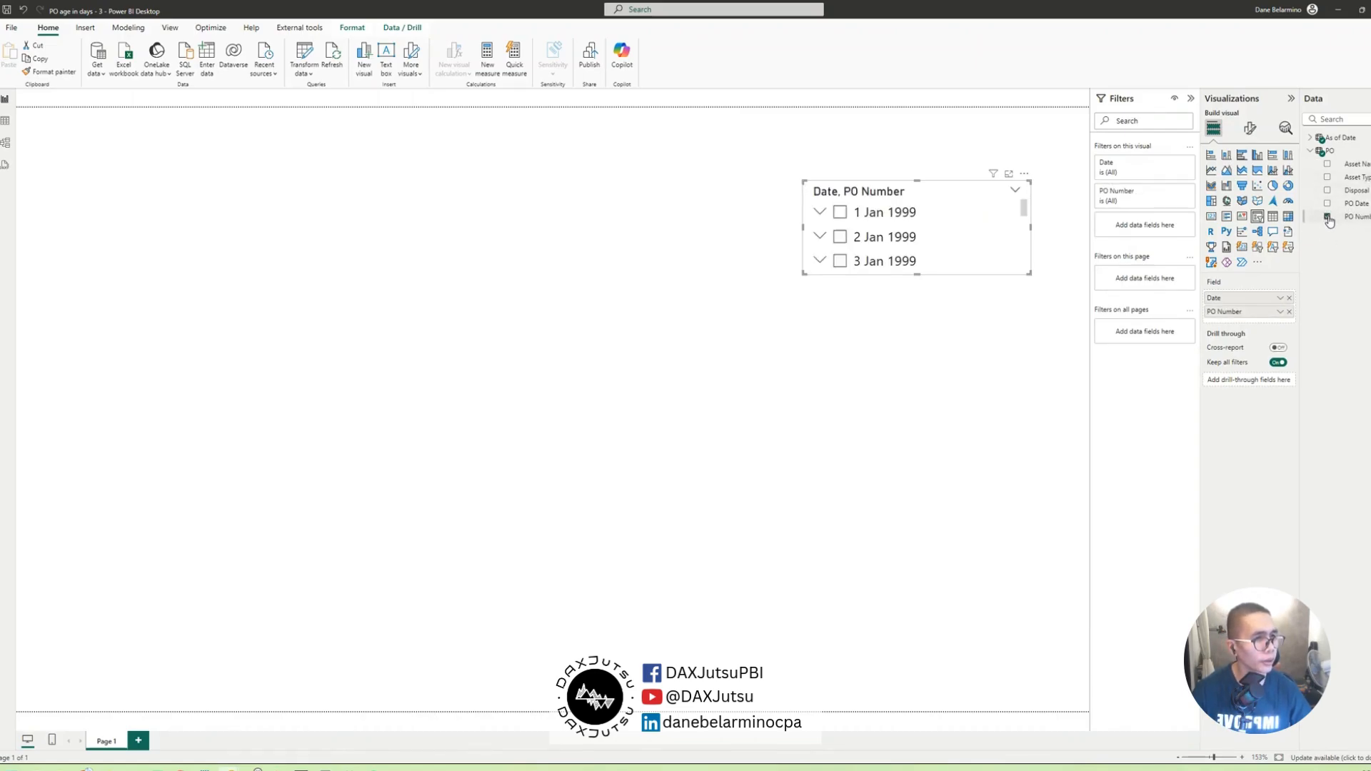
click(1328, 204)
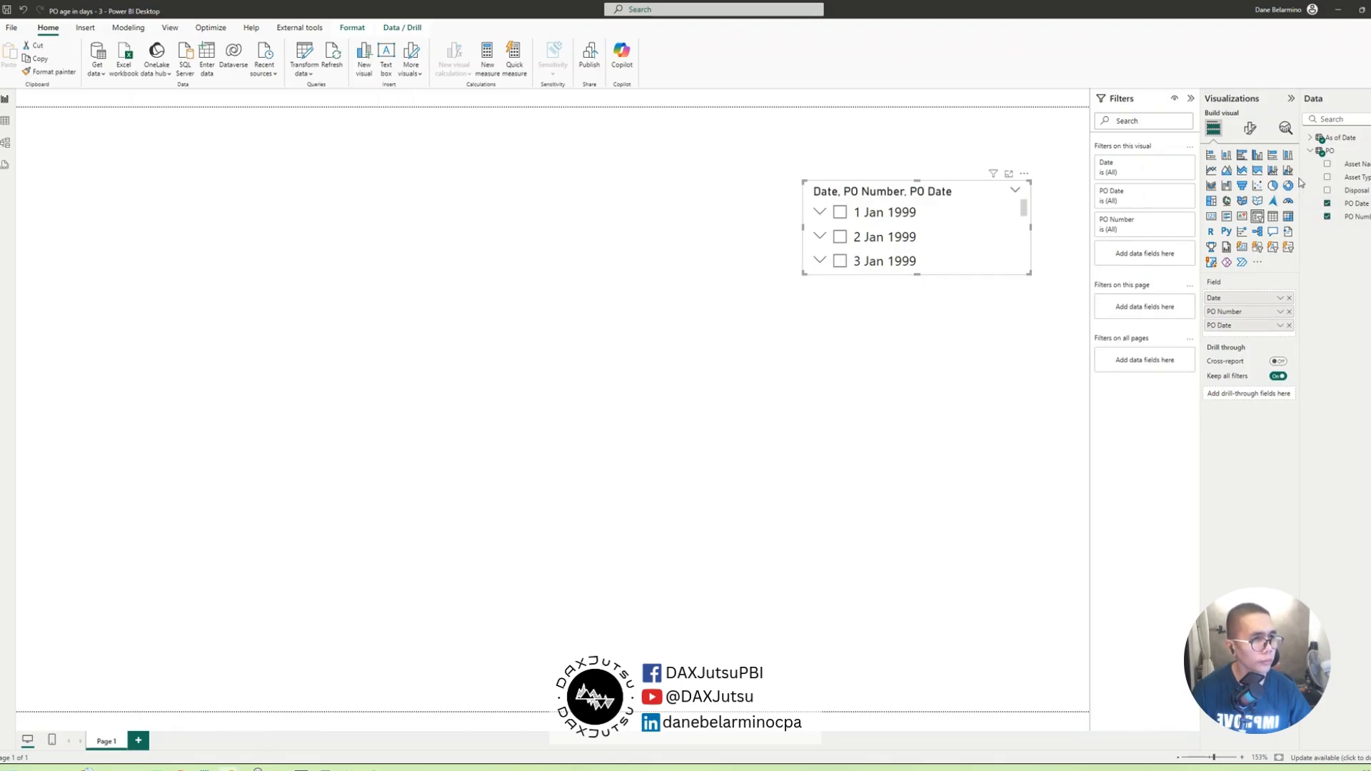
click(1273, 216)
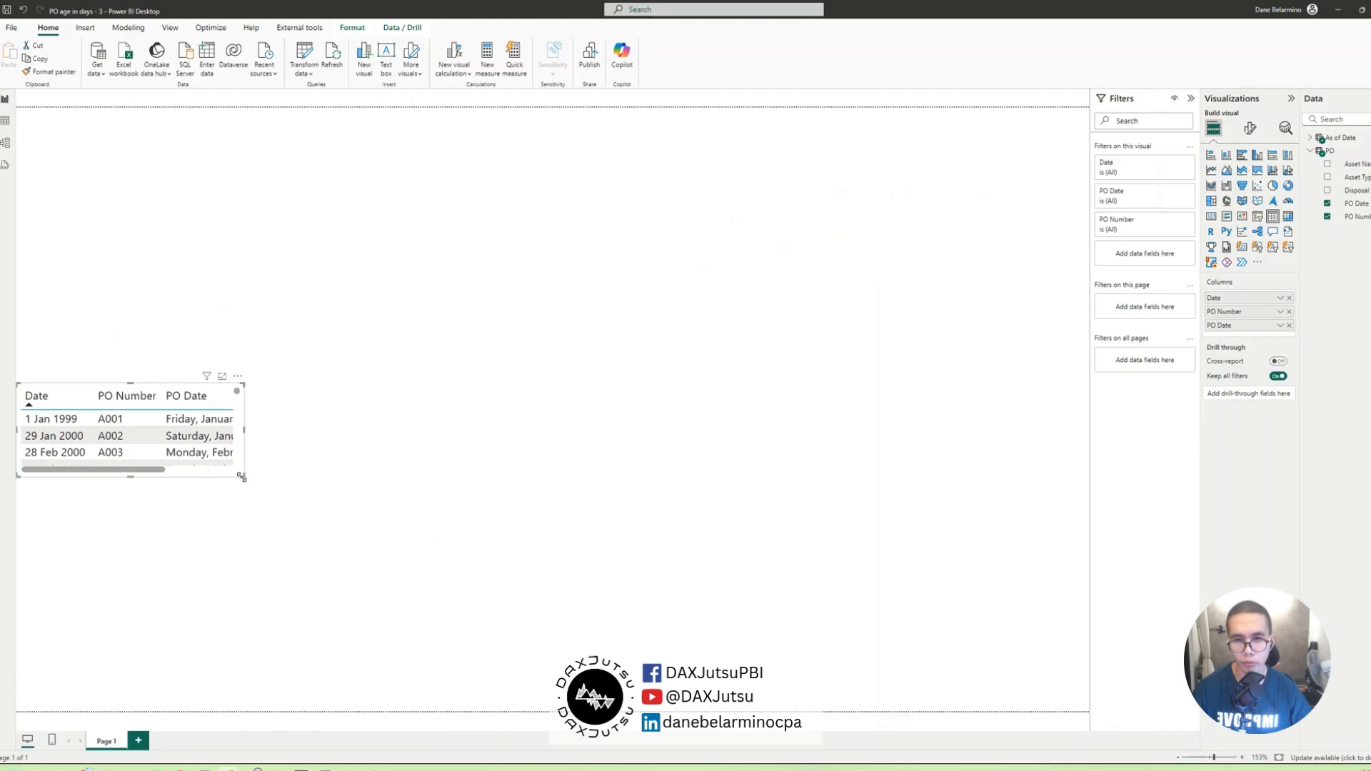
drag(241, 477, 545, 662)
drag(453, 495, 439, 379)
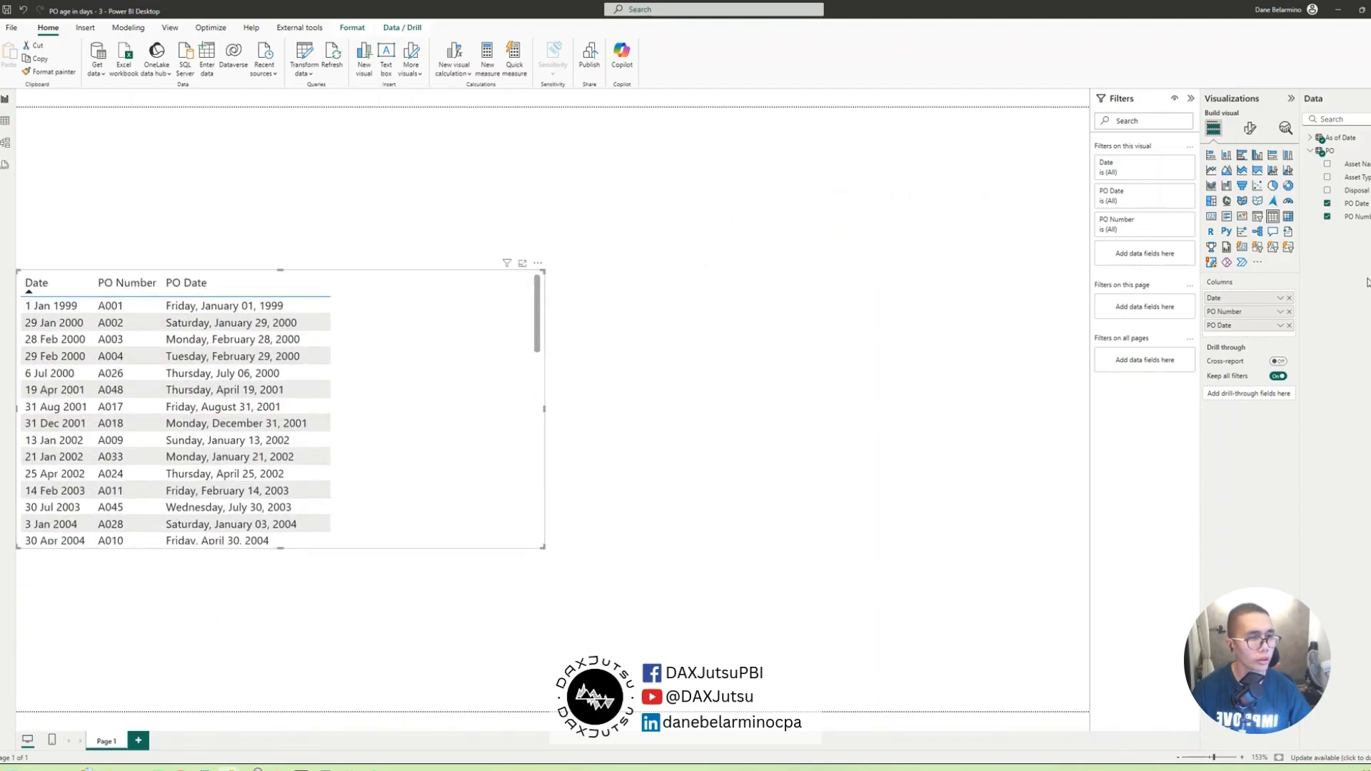
- Put PO Number first in the table, remove the Date column, and add Disposal Date, Asset Name and Asset Type
mouse_move(1255, 312)
mouse_down()
mouse_move(1246, 290)
mouse_move(1260, 297)
mouse_up()
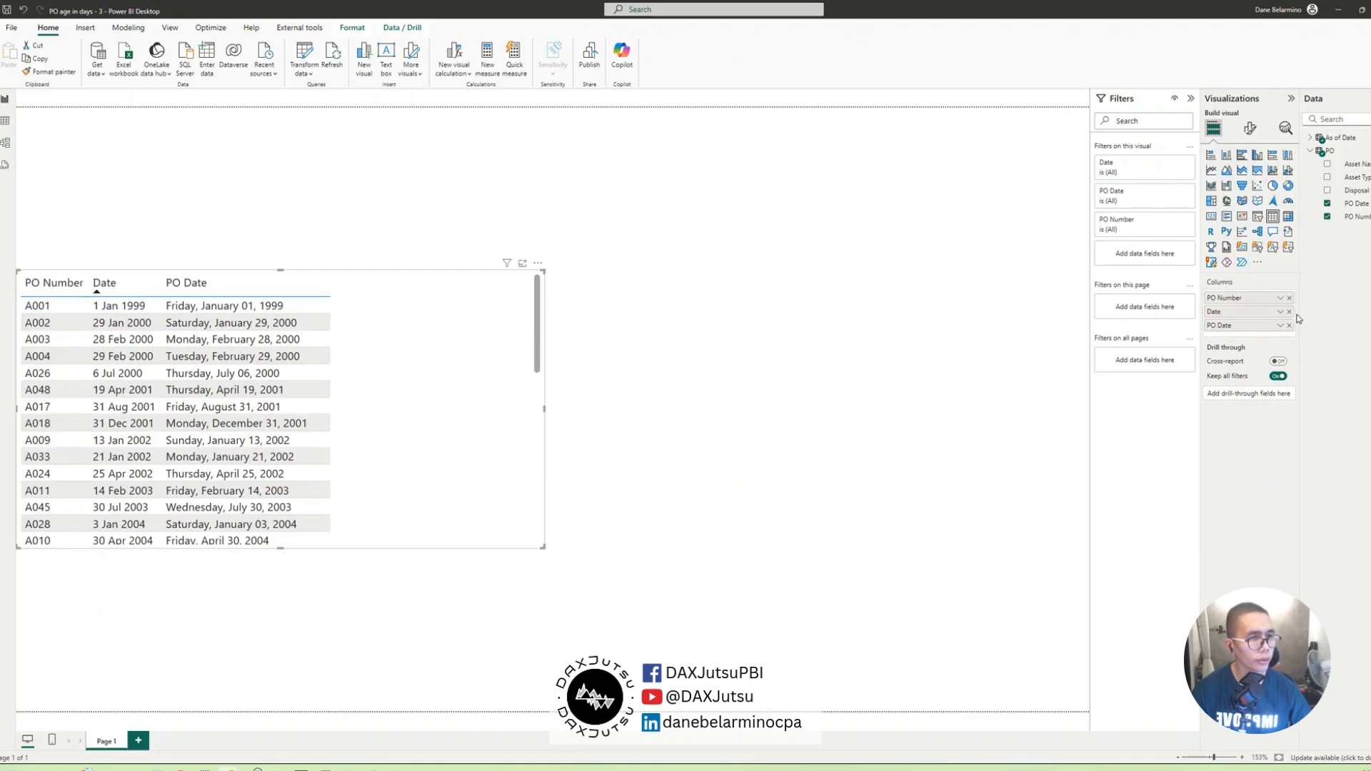
click(1289, 312)
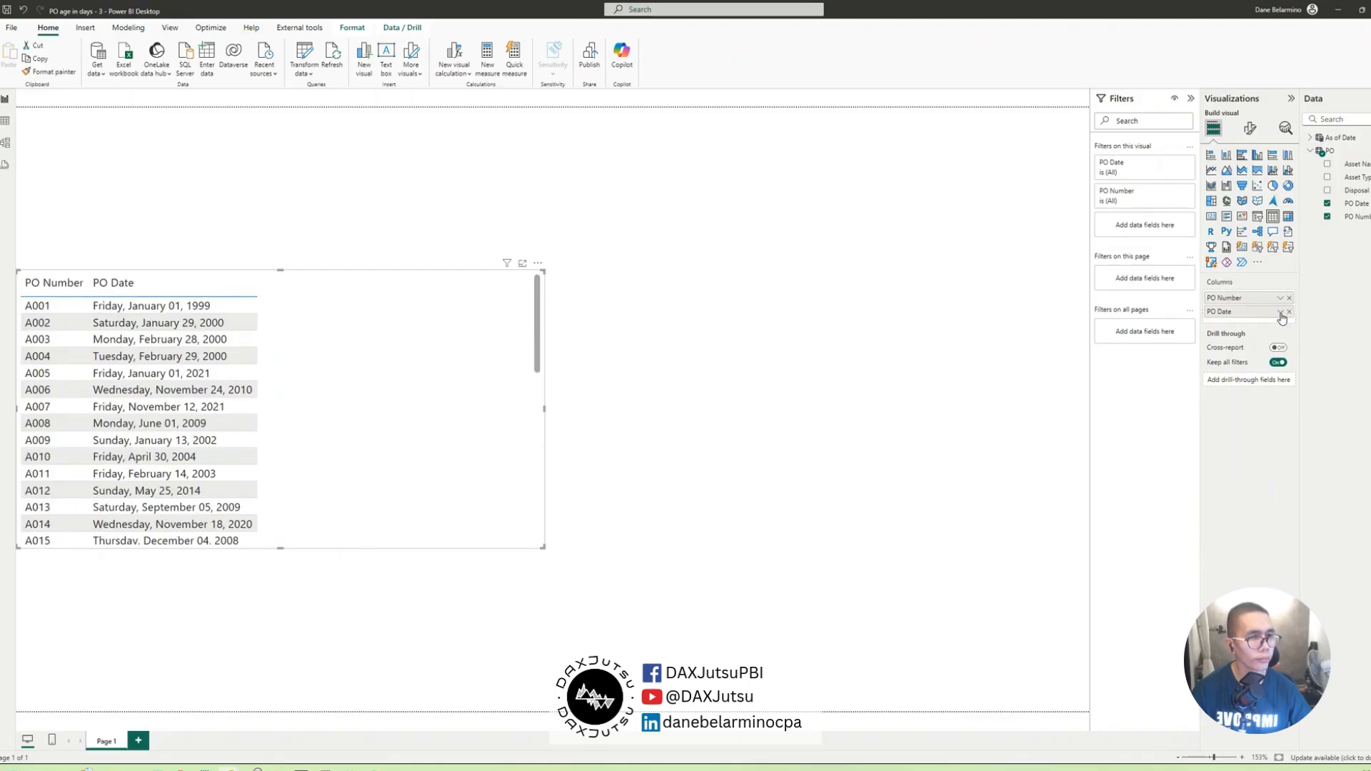
click(1327, 190)
click(1327, 165)
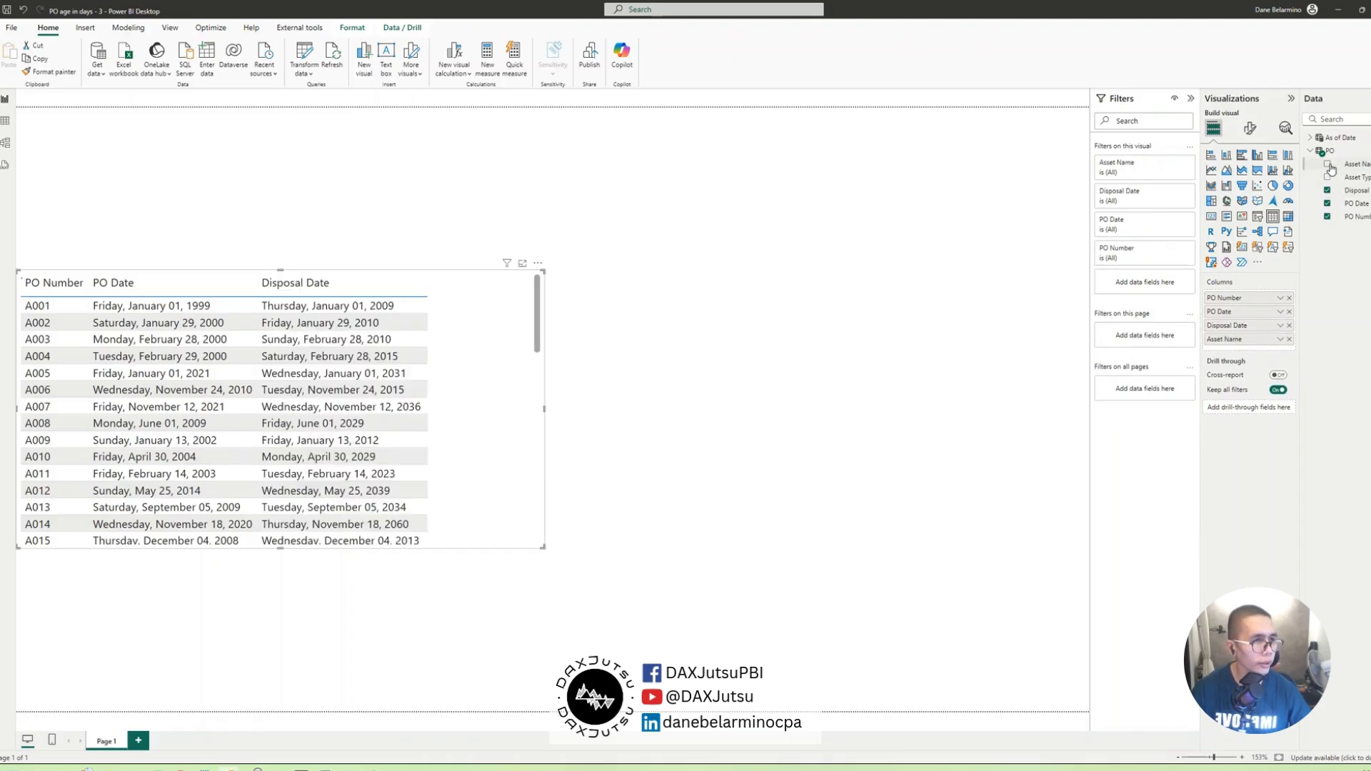
click(1345, 177)
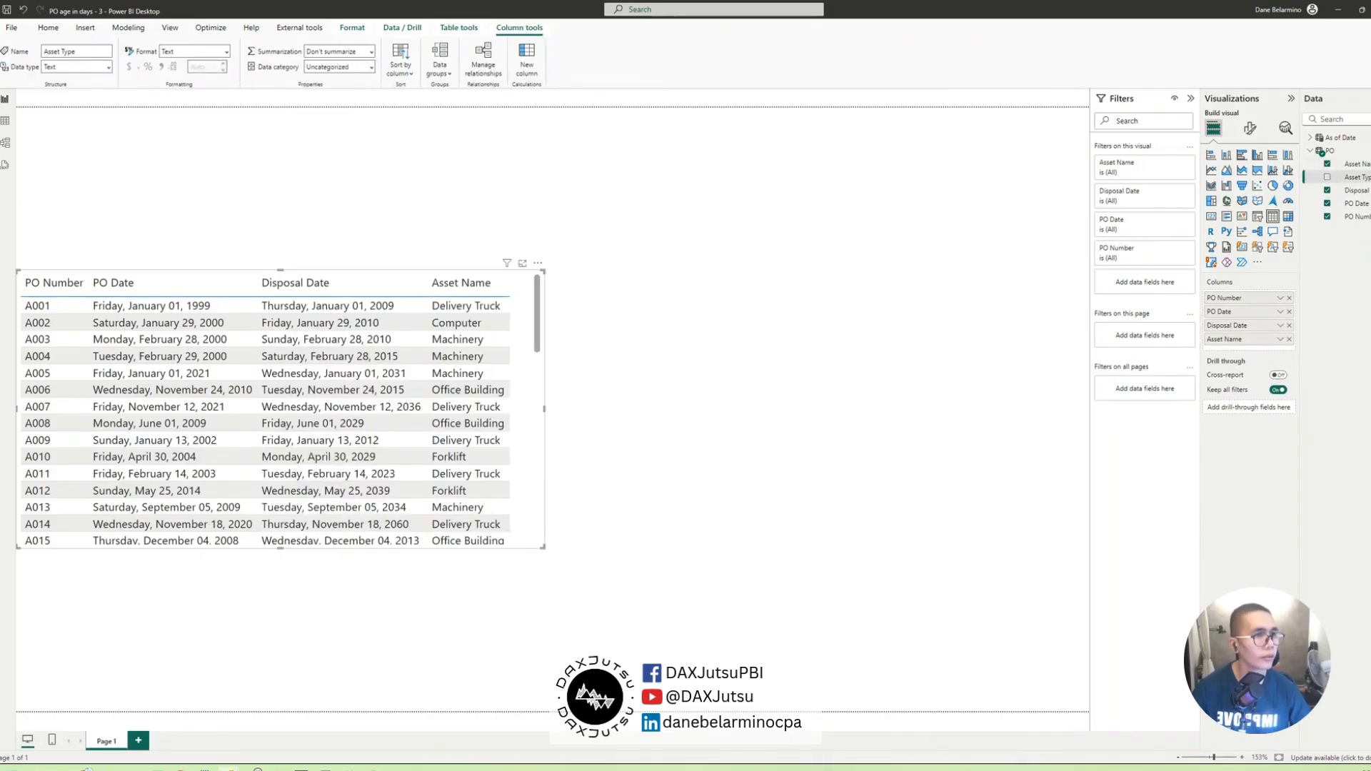
click(1327, 177)
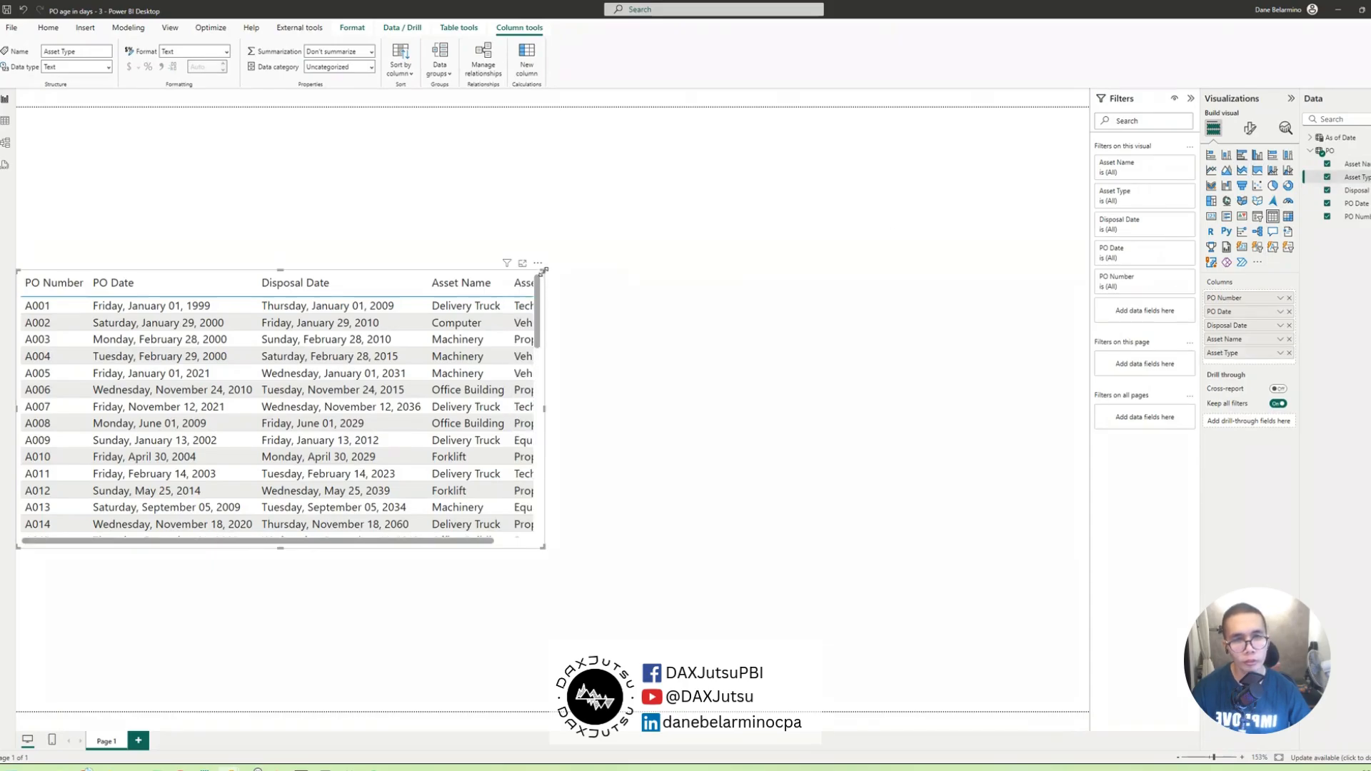
- Enlarge the table visual so the Asset Type column fits and more rows show
drag(544, 270, 577, 224)
scroll(567, 254, down, 2)
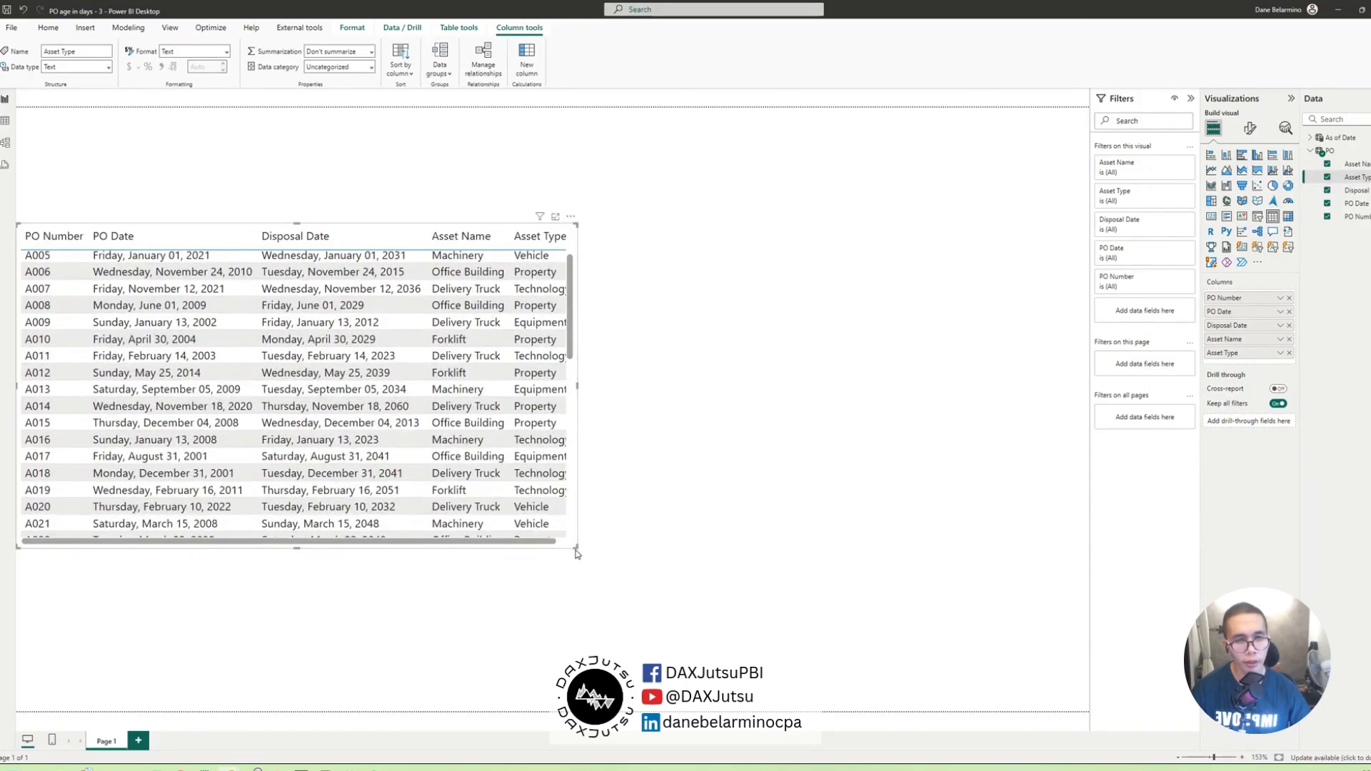
drag(578, 554, 655, 685)
click(988, 406)
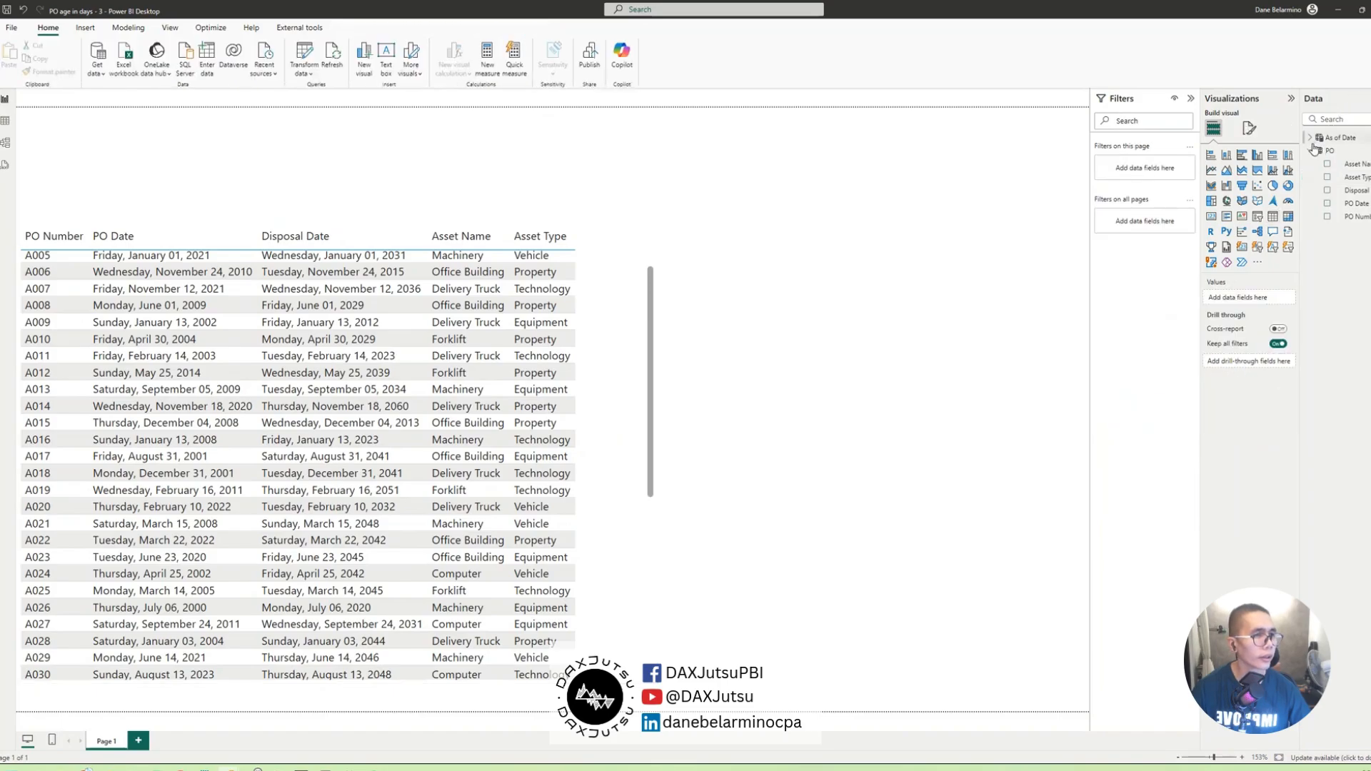
- Add a slicer for the As of Date table's Date field beside the table and set its style to Before
click(1310, 138)
drag(1346, 151, 983, 211)
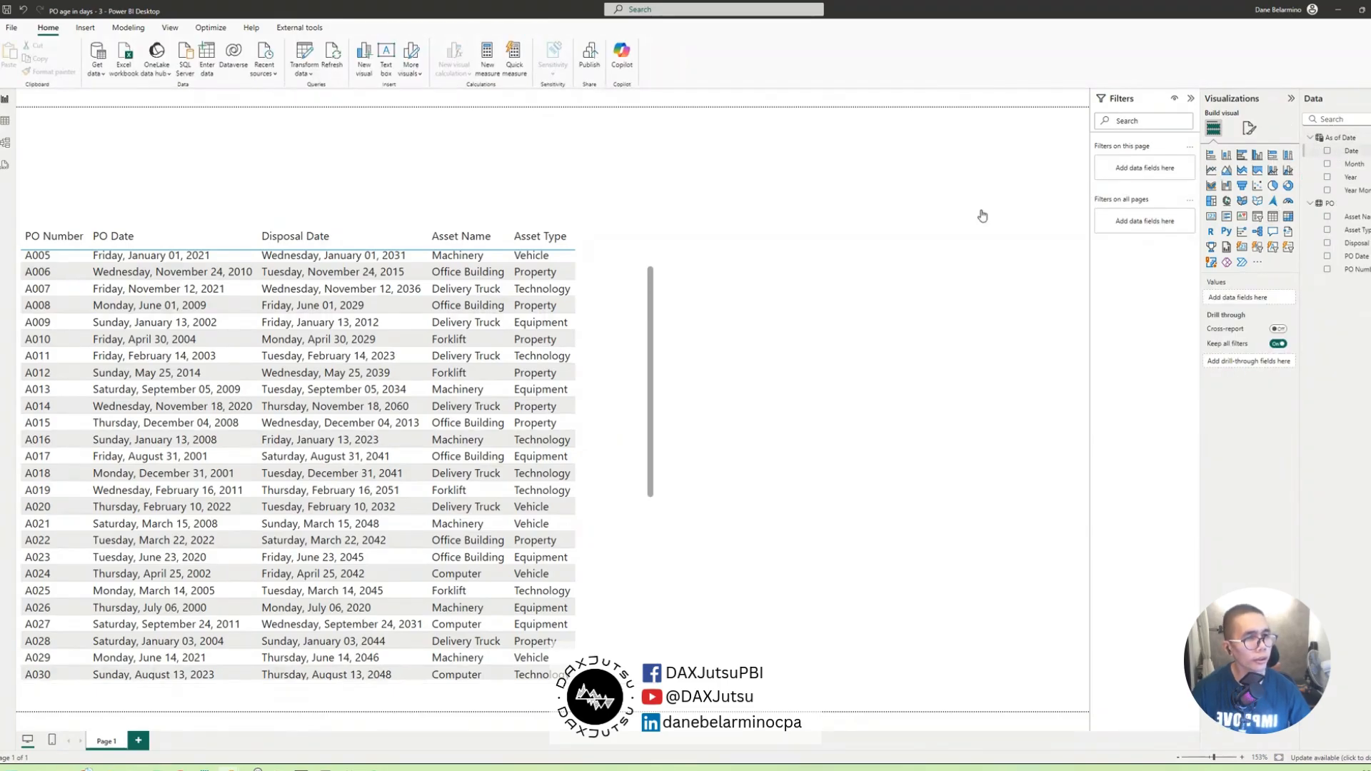
click(1257, 218)
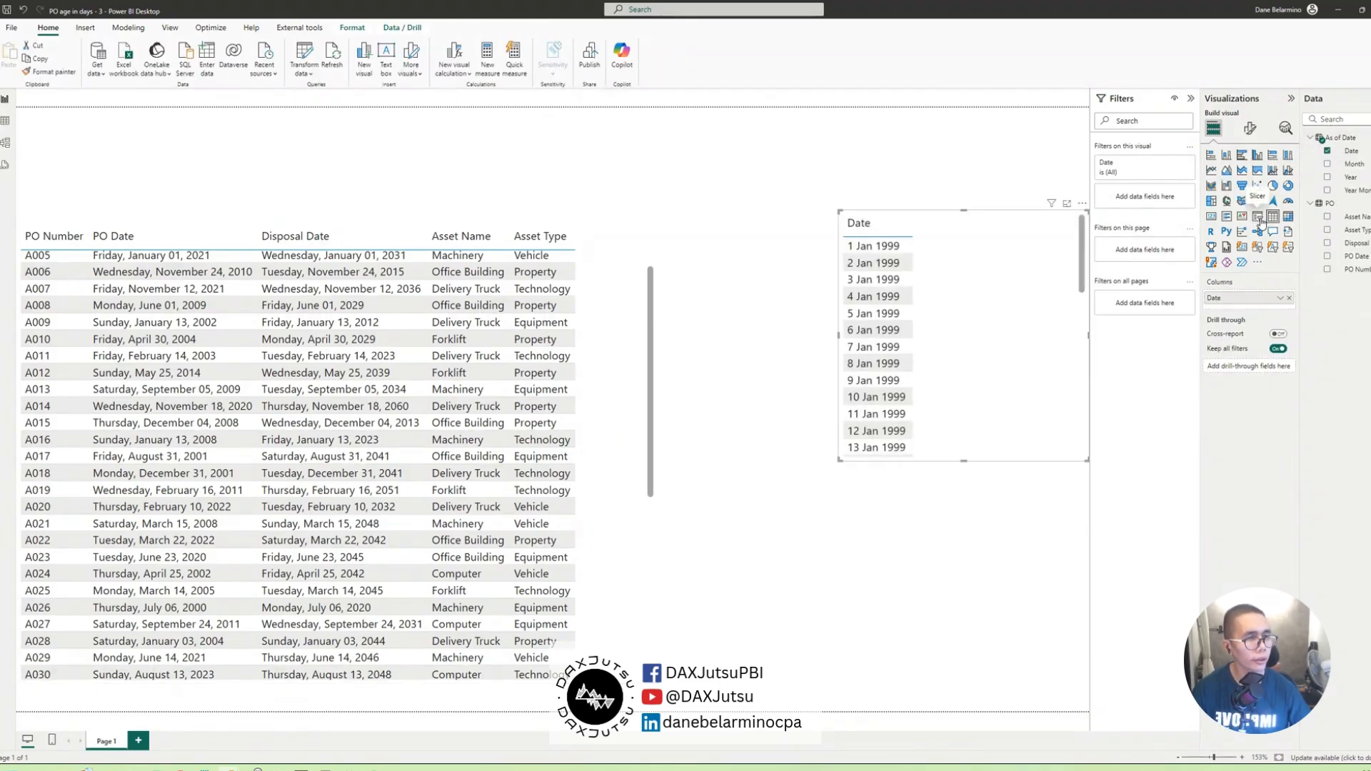
click(1247, 130)
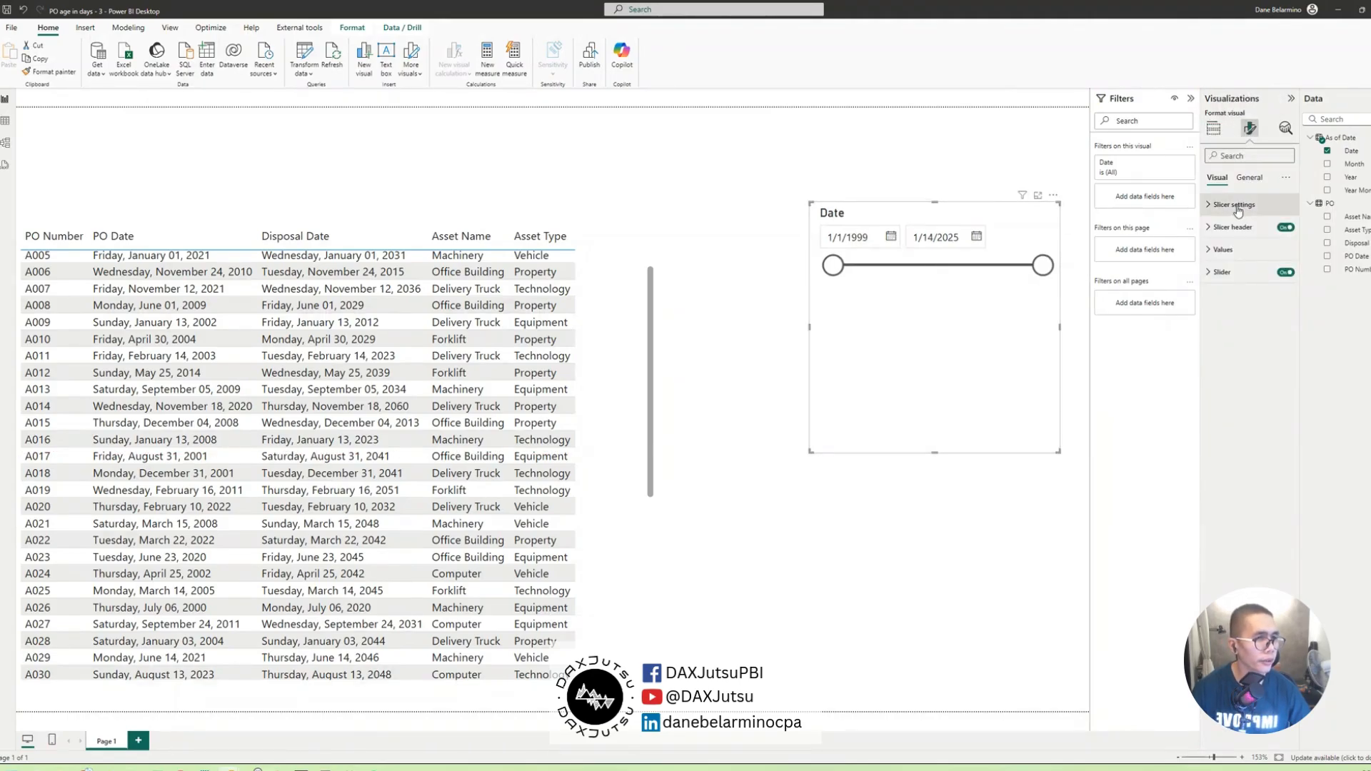
click(1238, 208)
click(1235, 261)
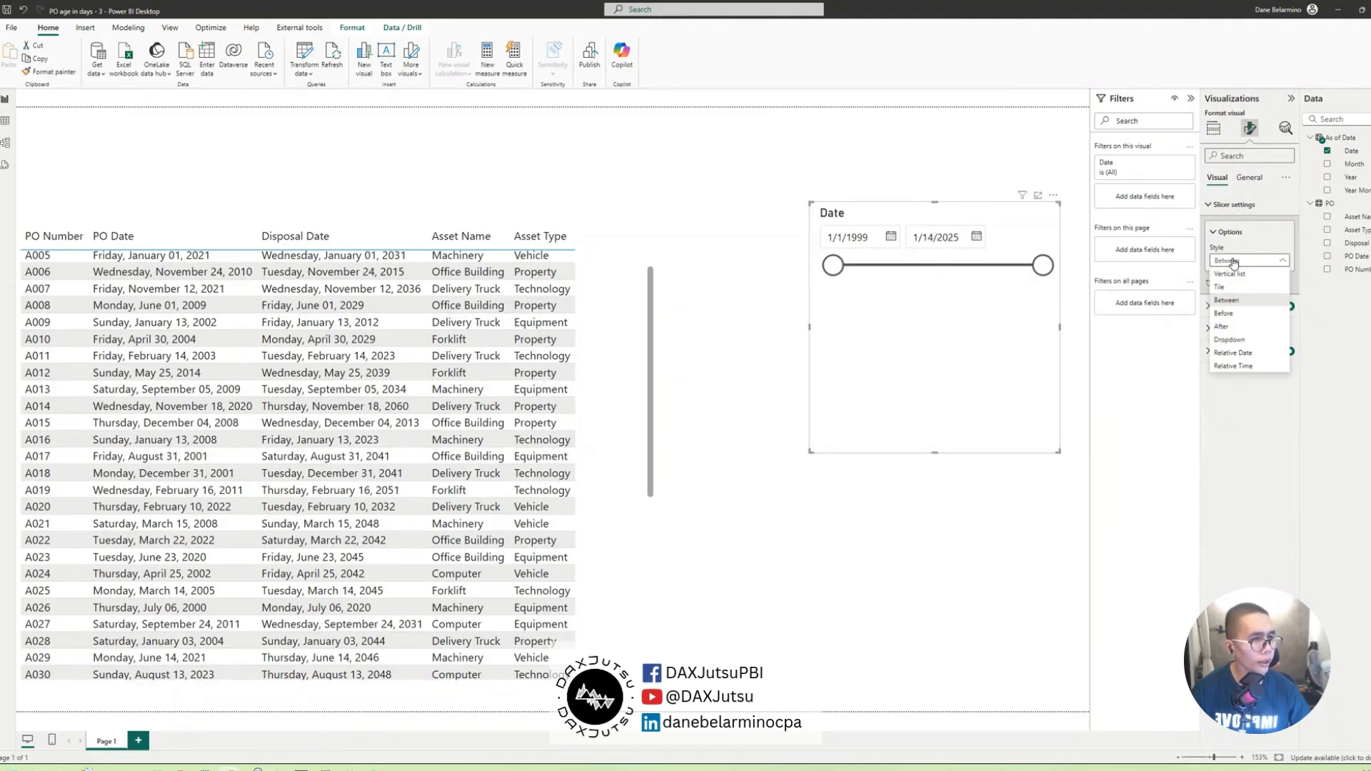
click(1230, 314)
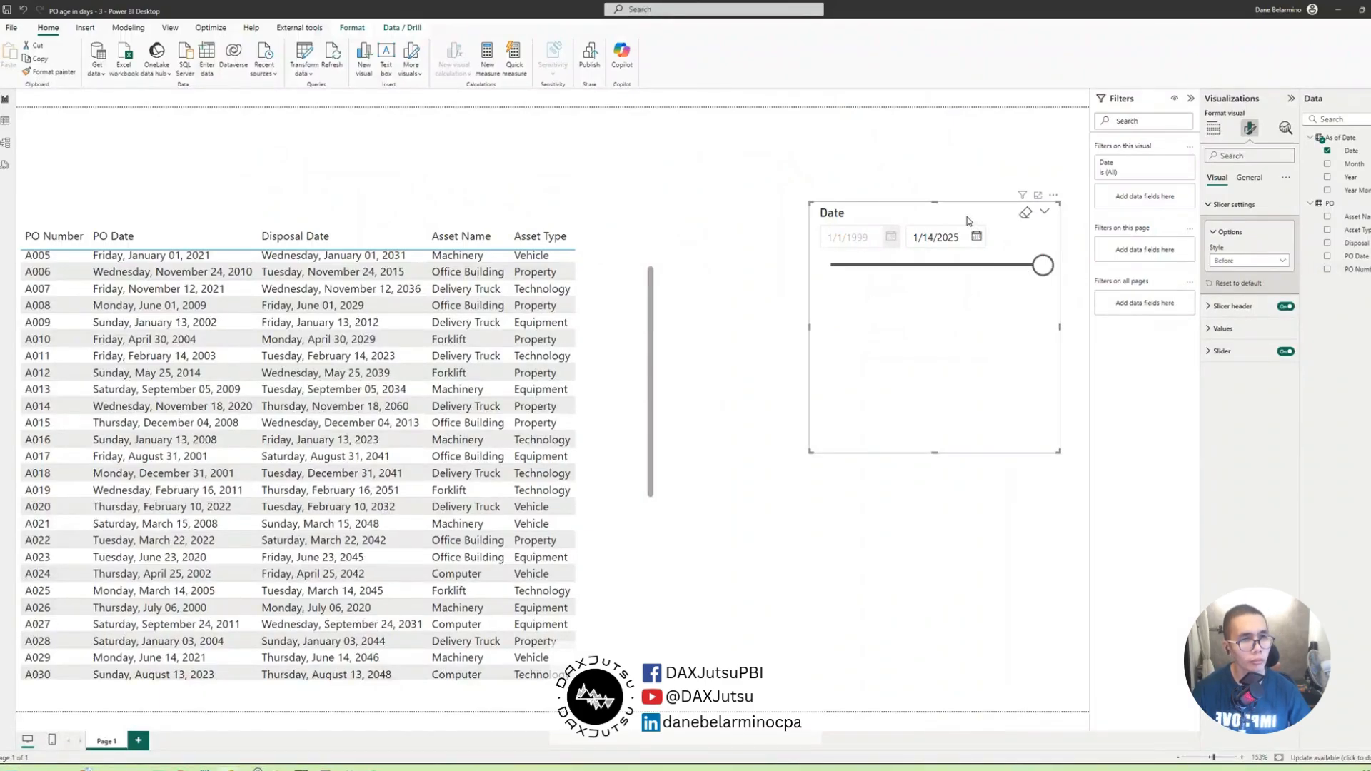
- Shorten the Date slicer and reposition it beside the table, and widen the table visual slightly
drag(863, 474, 865, 330)
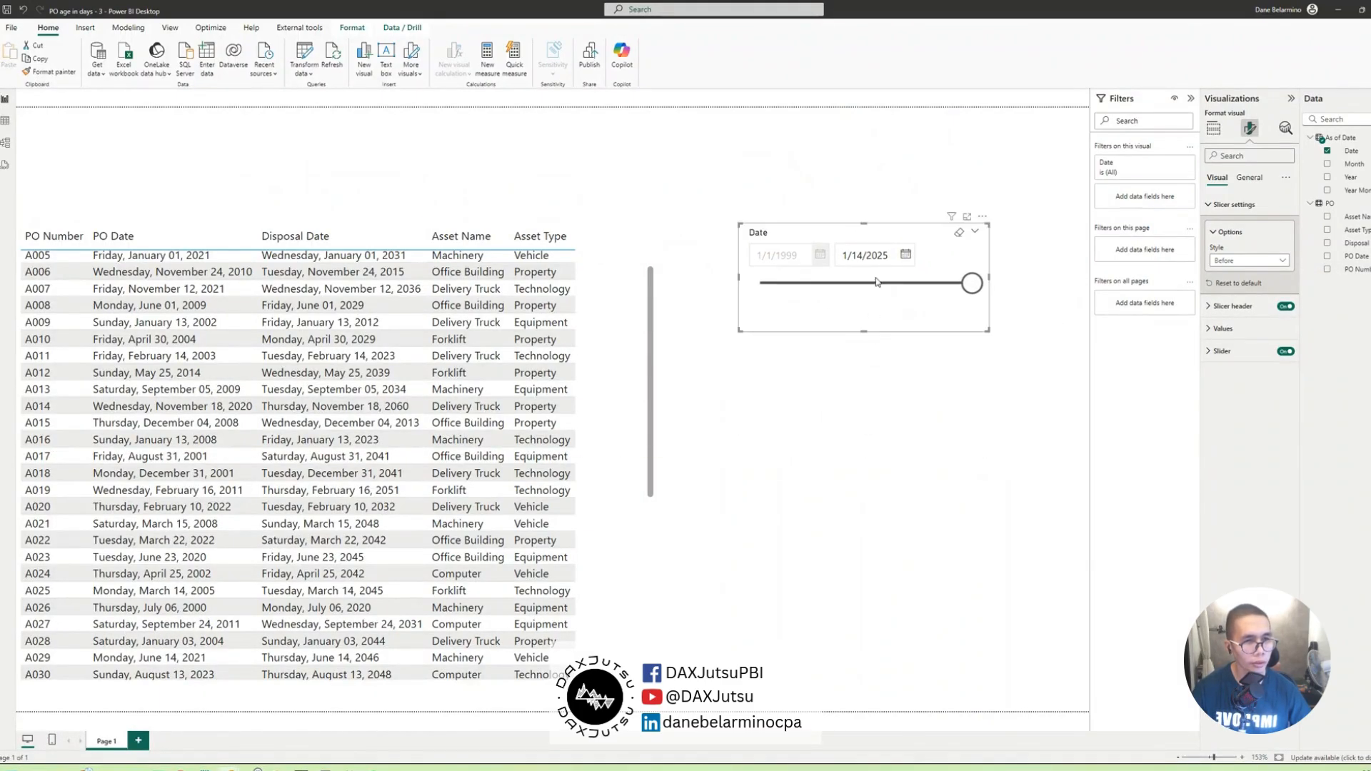
drag(878, 240, 917, 240)
drag(1012, 284, 1078, 280)
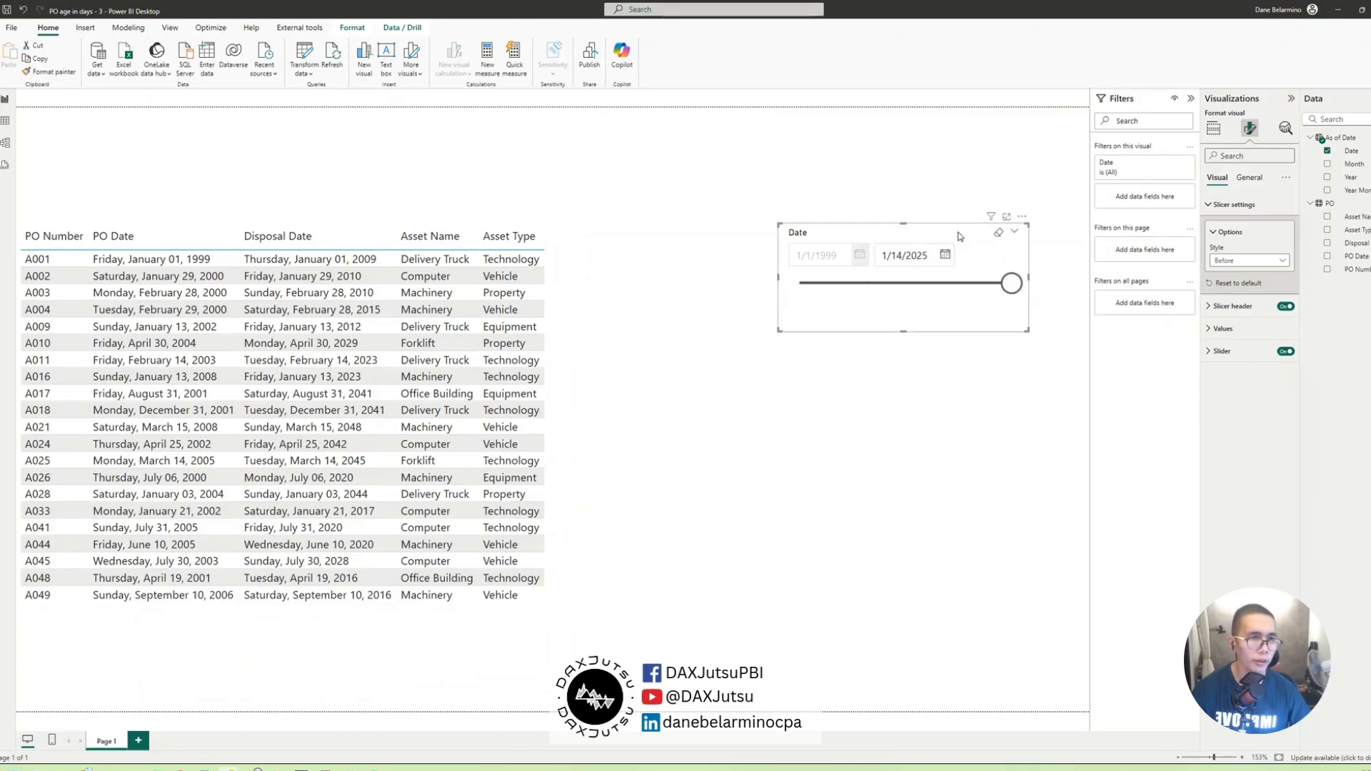
drag(959, 236, 956, 226)
click(656, 289)
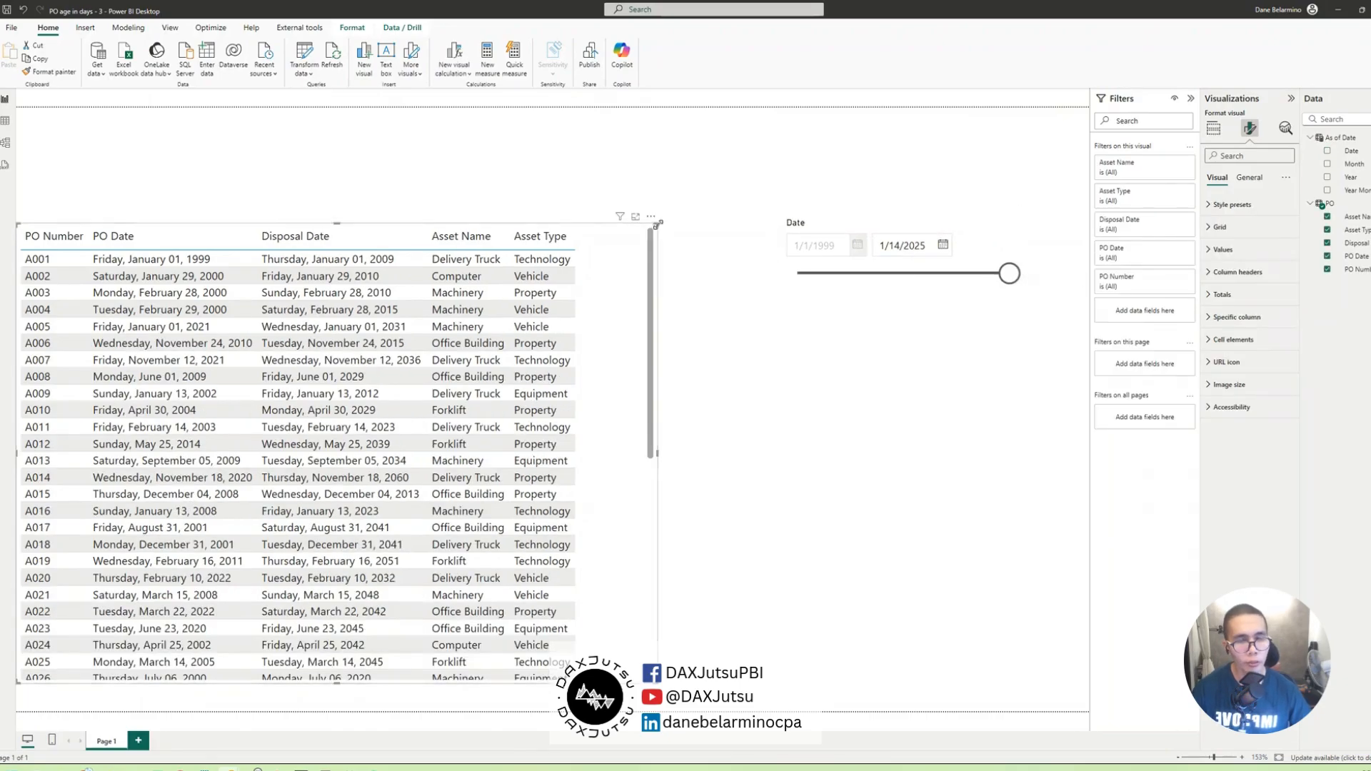
drag(659, 227, 698, 222)
- Create a new measure in the PO table named PO Age and start its formula on a new line
right_click(1342, 230)
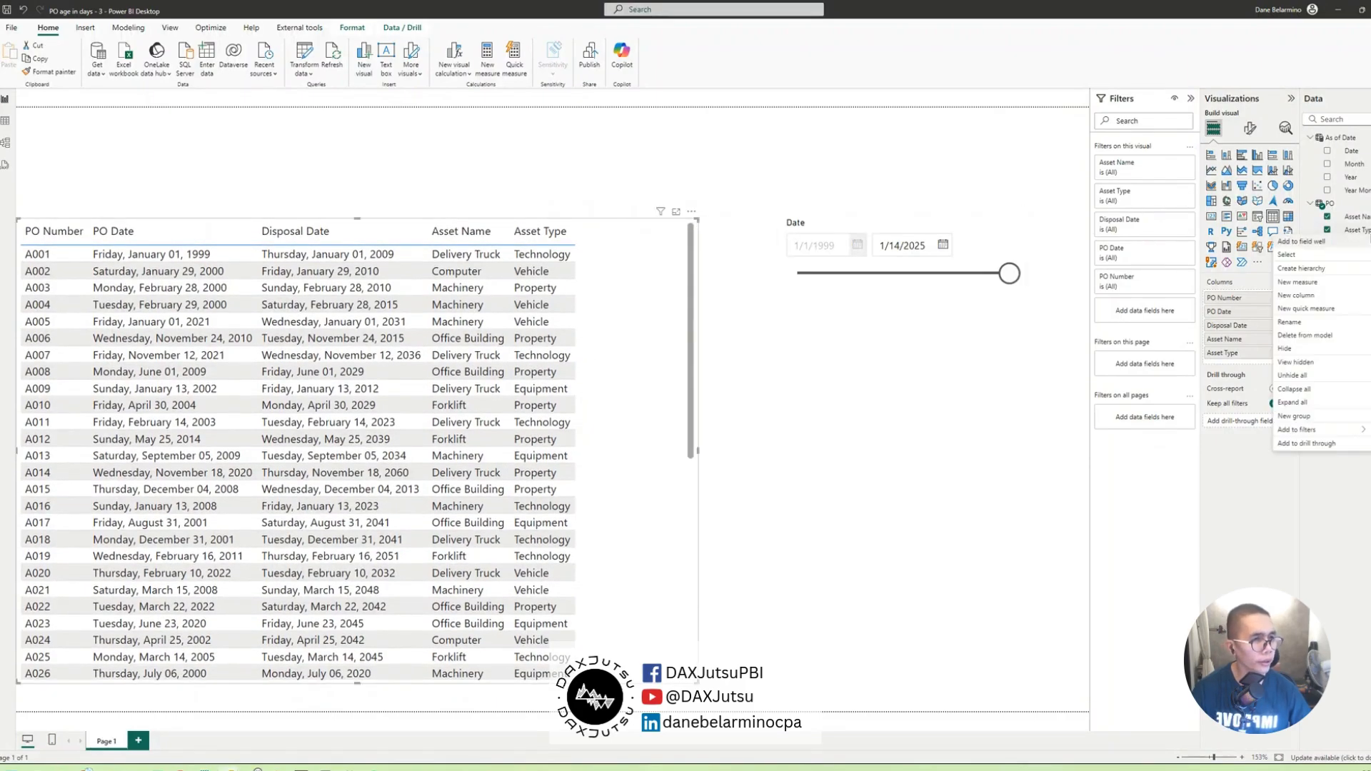
click(1322, 284)
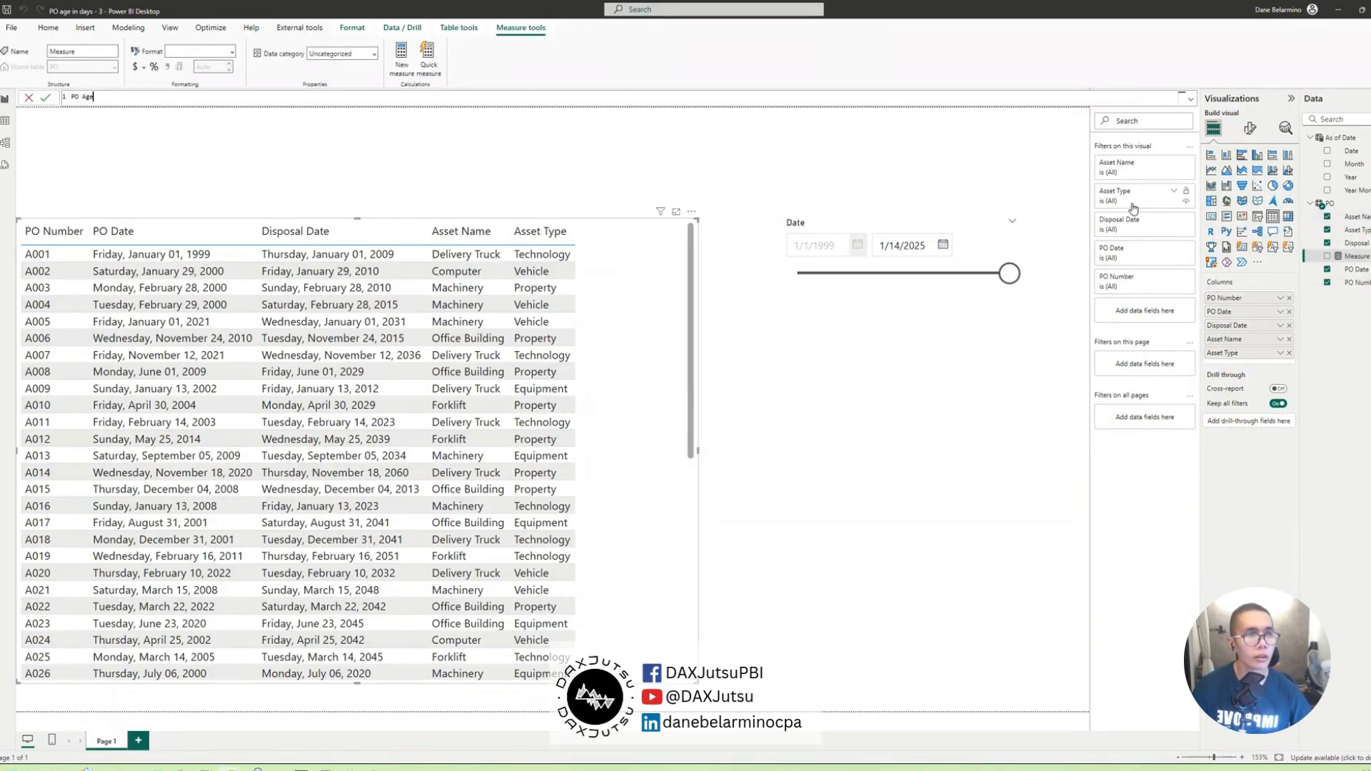
scroll(1115, 103, up, 4)
scroll(1115, 103, up, 2)
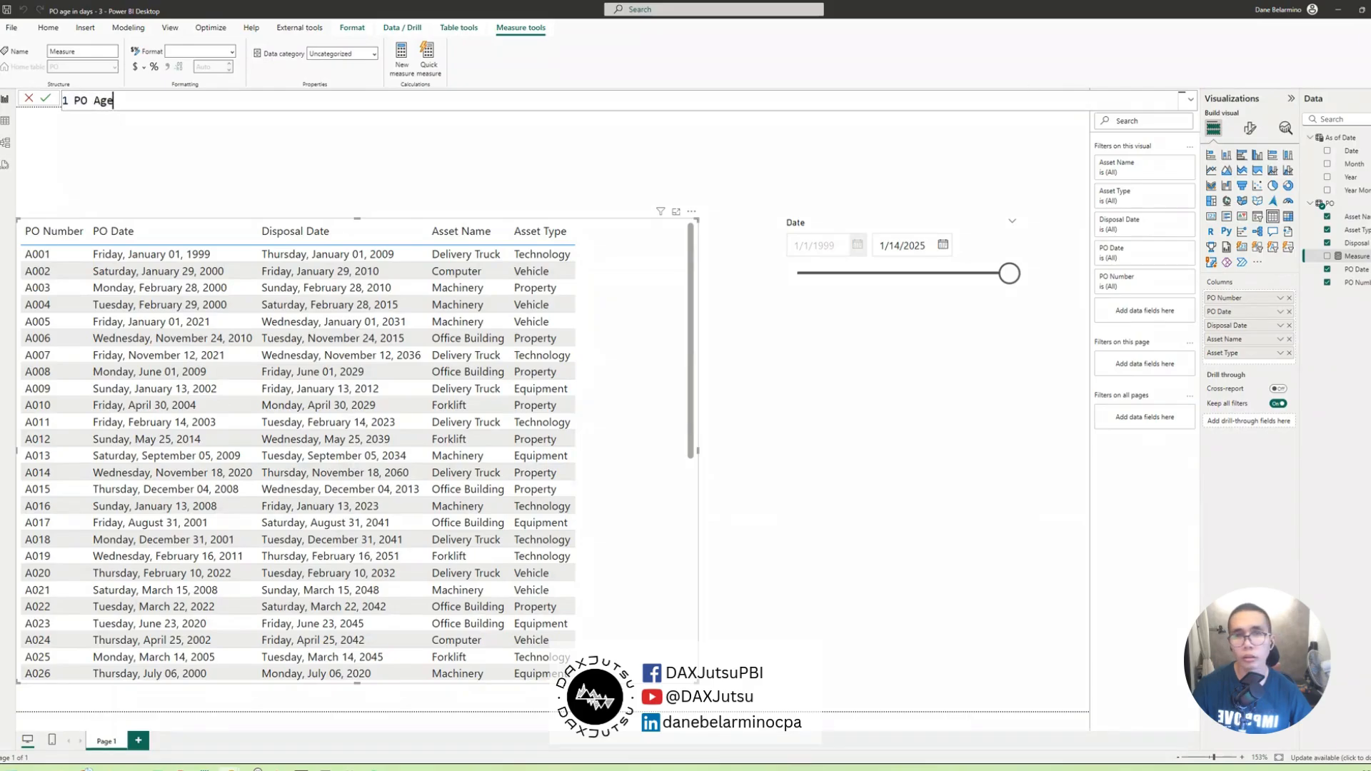
click(1191, 102)
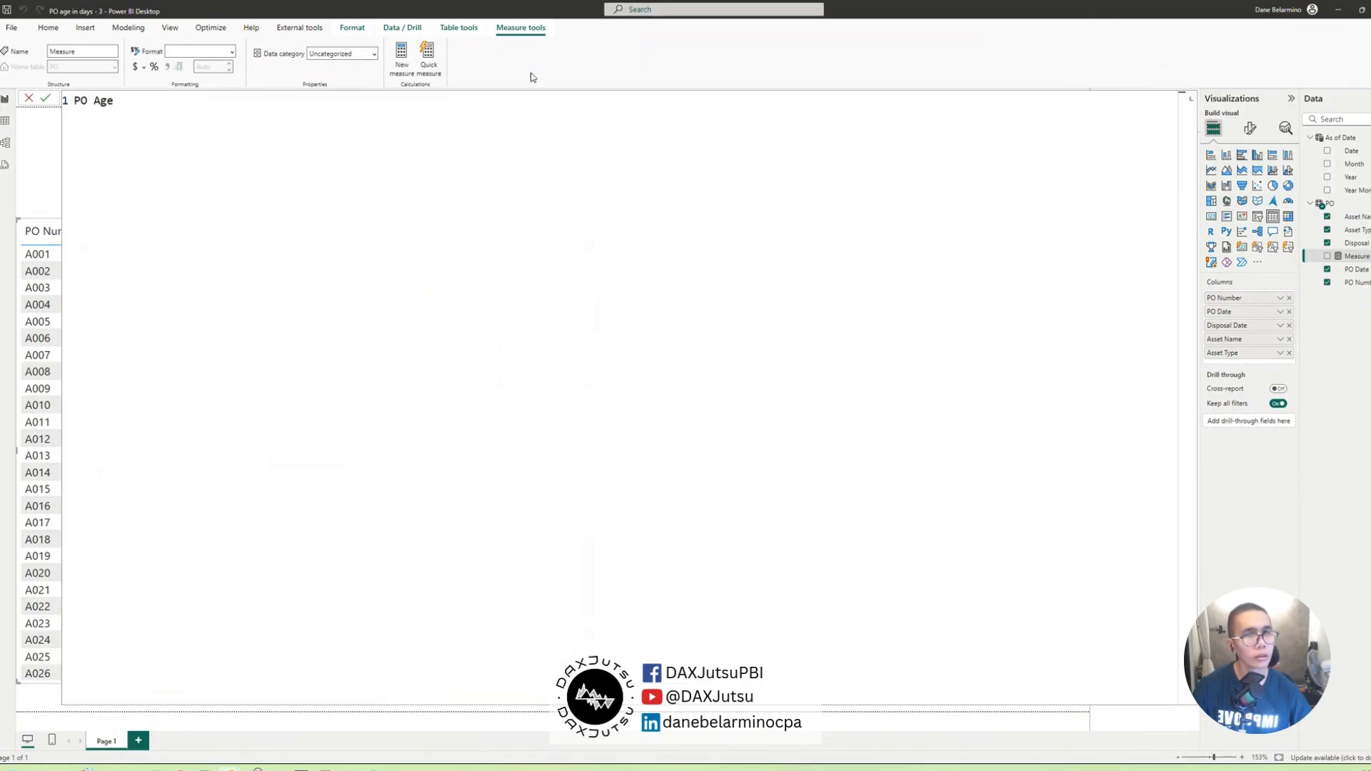
click(1191, 100)
text(=)
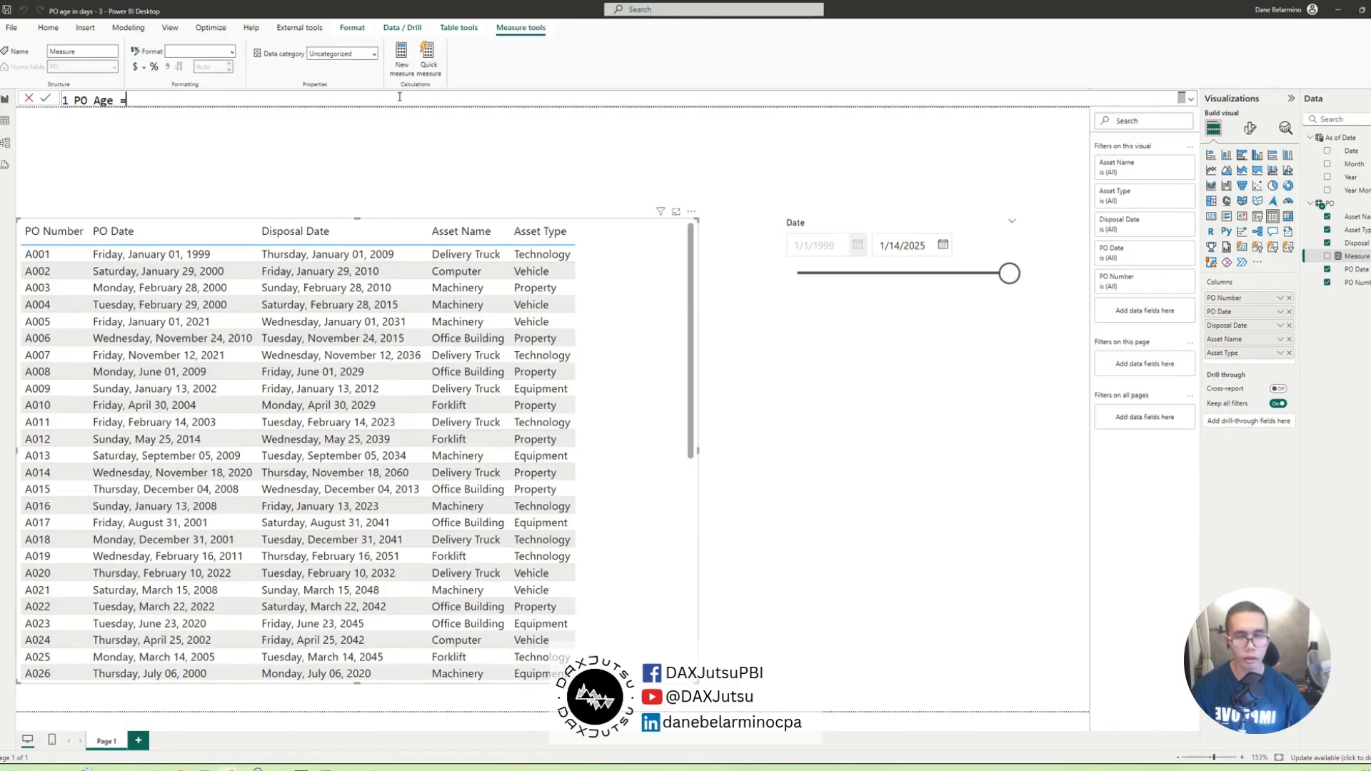
key(shift+Return)
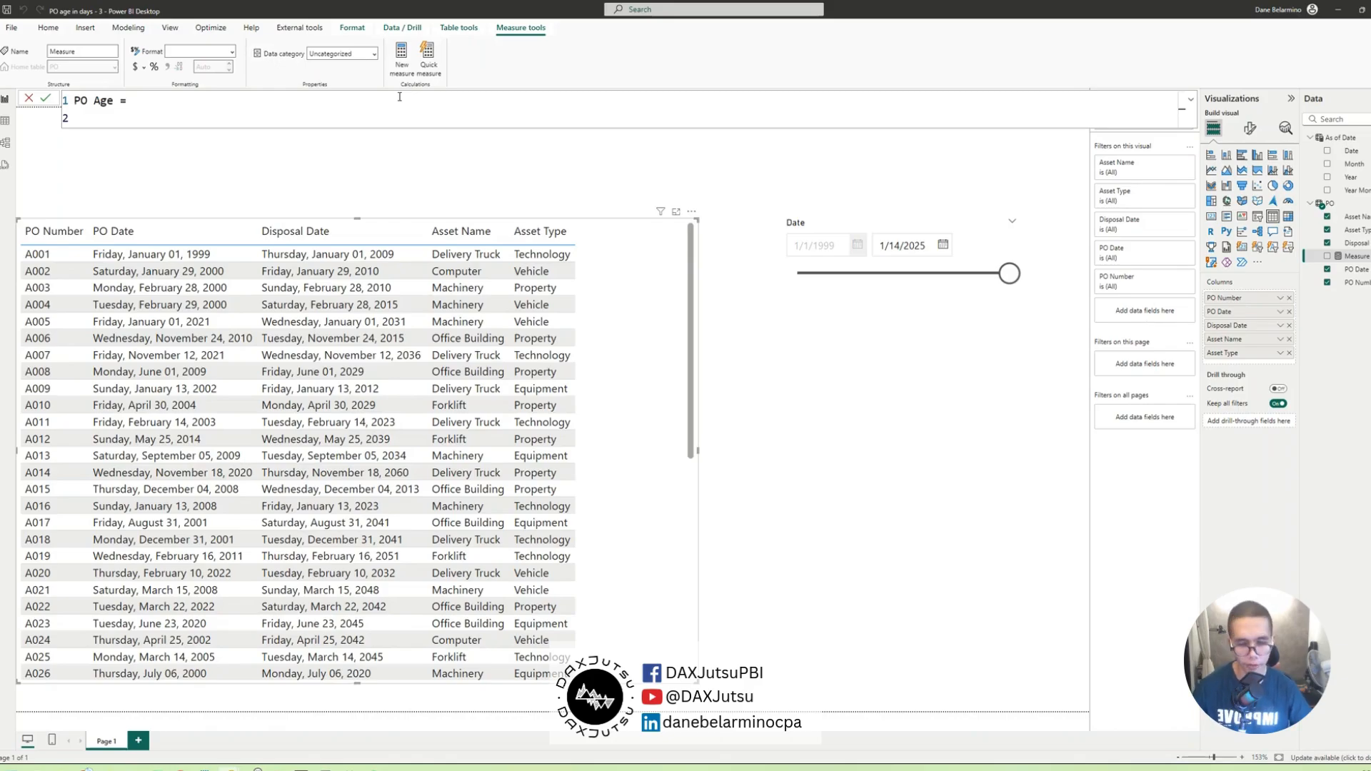
- Declare a variable named MaxDate in the PO Age measure
text(VAR )
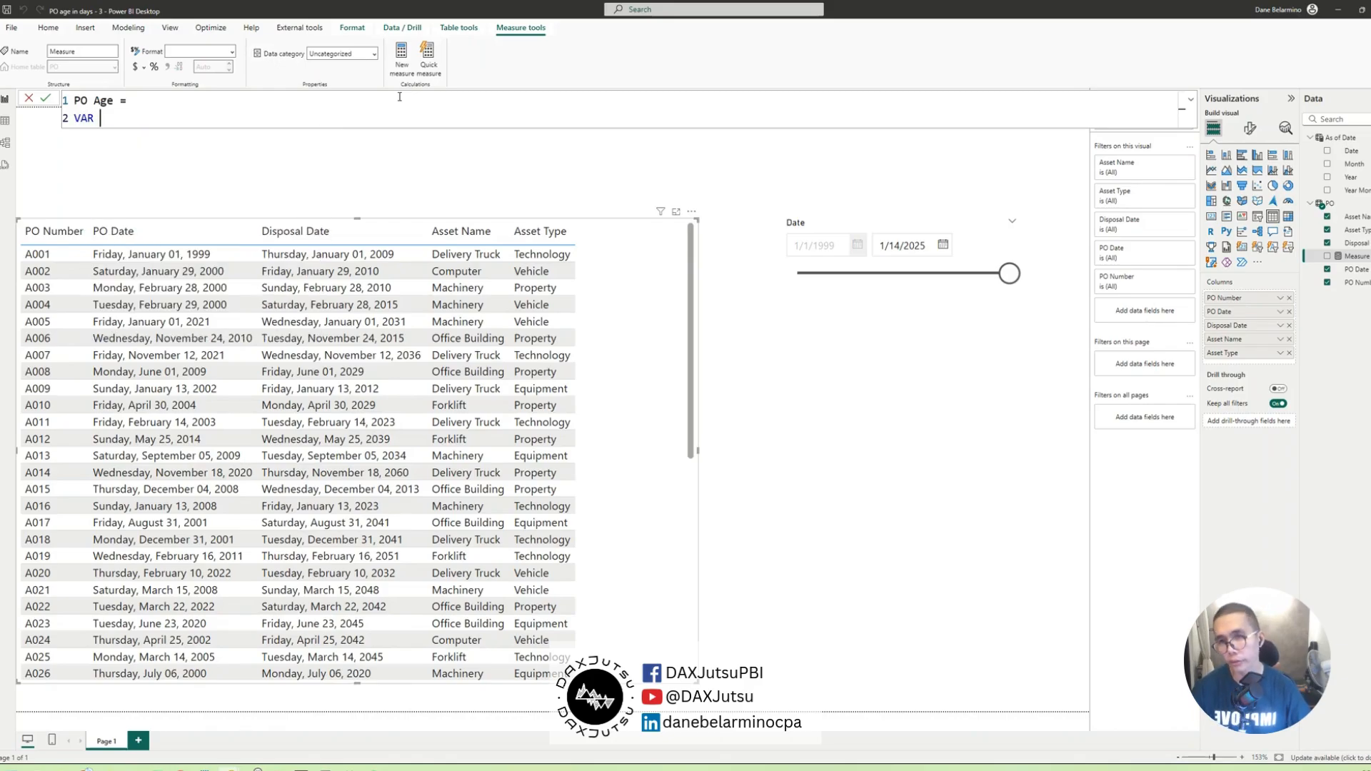
text(MAx)
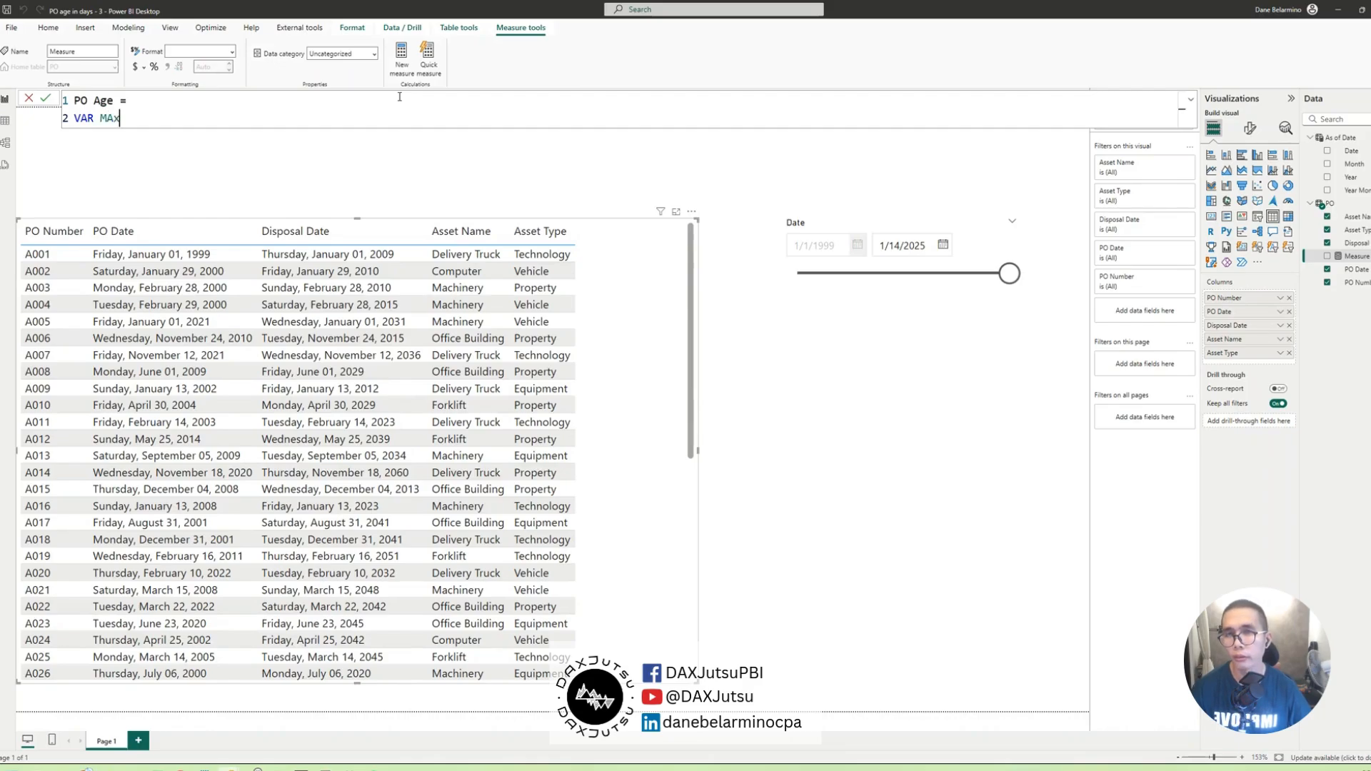
key(BackSpace)
key(BackSpace)
text(axDAat)
key(BackSpace)
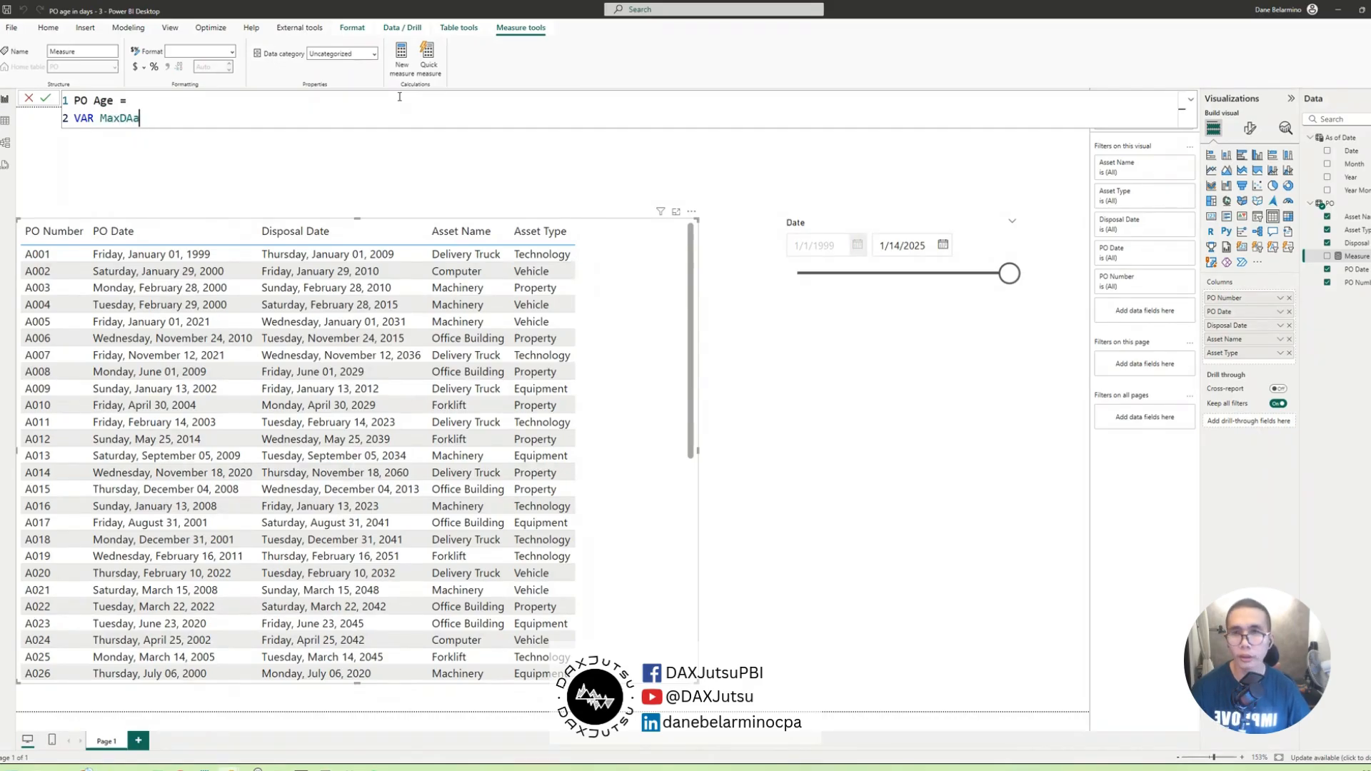
key(BackSpace)
key(BackSpace)
text(ate =)
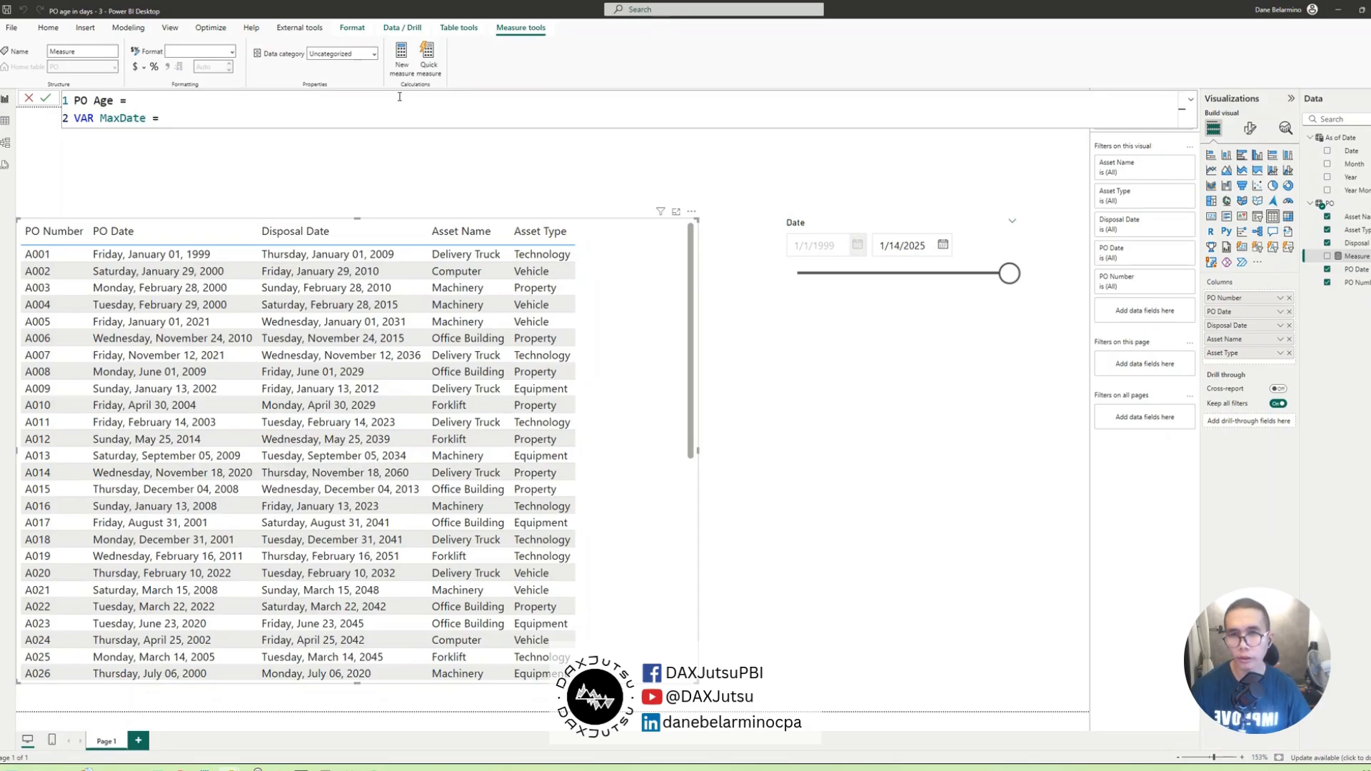
- Define MaxDate with CALCULATE, using MAX of 'As of Date'[Date] as its expression
text( calc)
key(Tab)
text(()
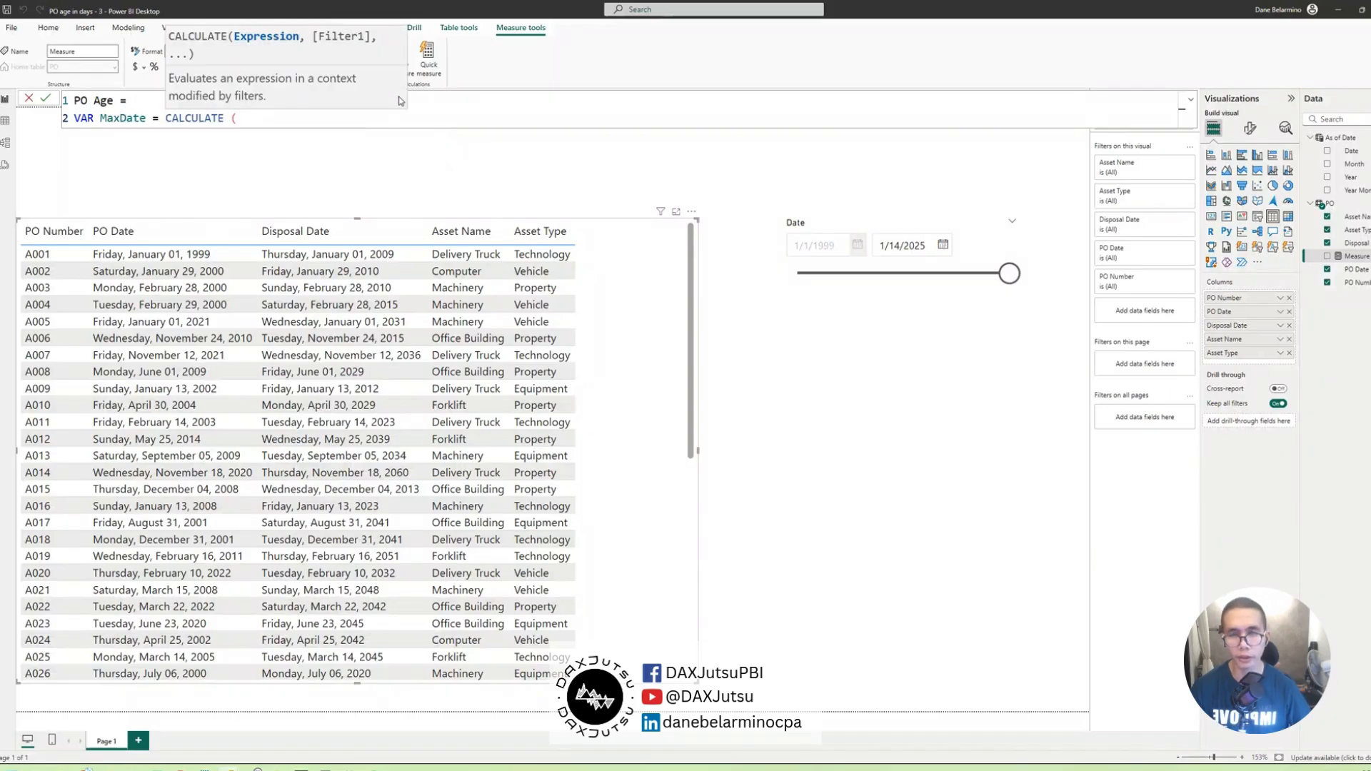
text( max)
key(Tab)
text(()
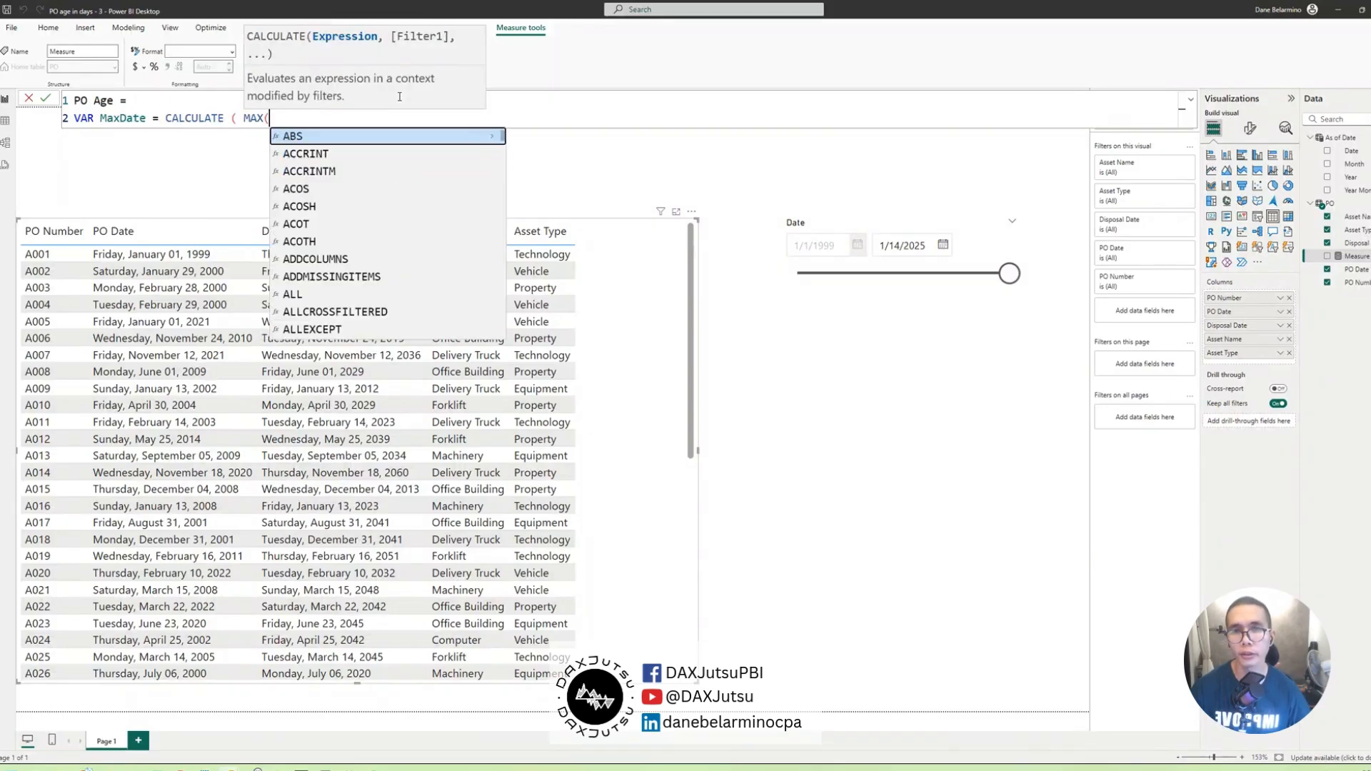
text( as)
key(Down)
key(Tab)
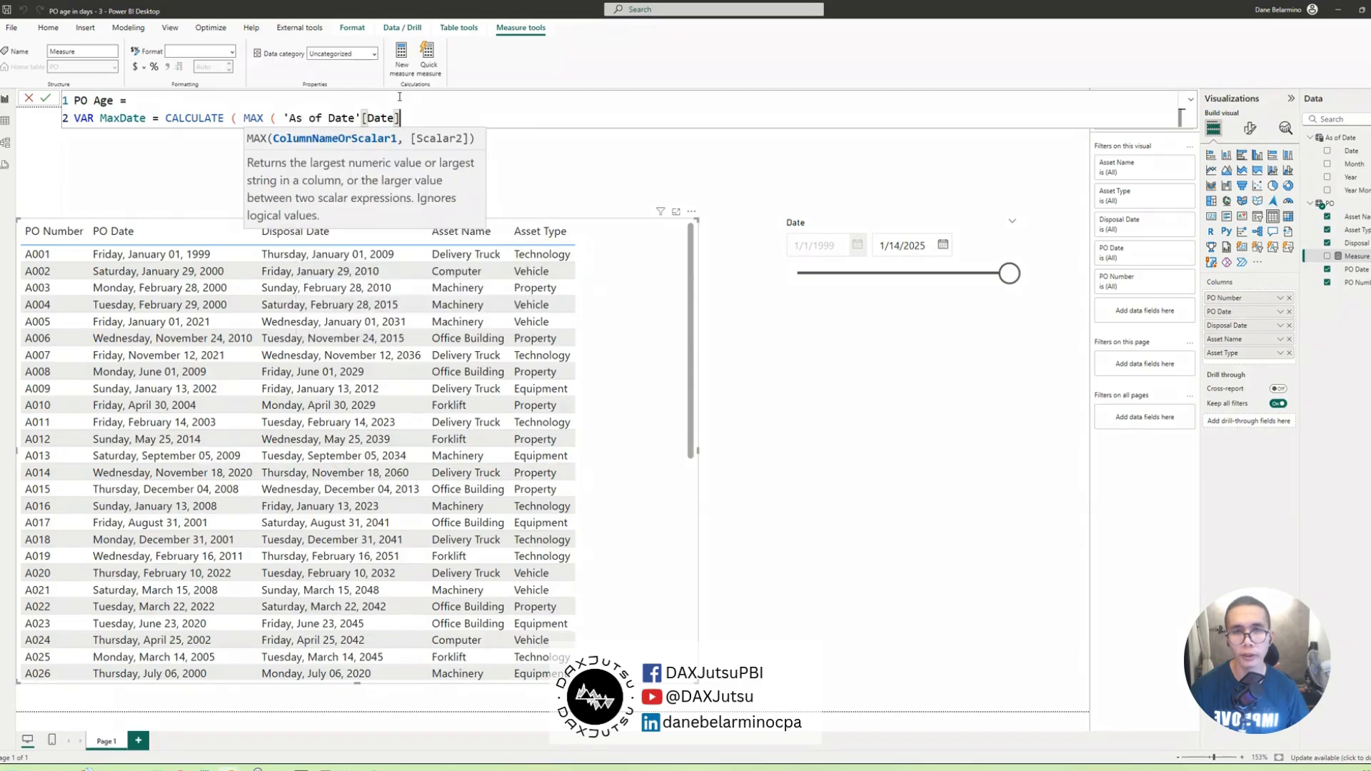
- Add ALLSELECTED ( 'As of Date'[Date] ) as the CALCULATE filter and close the MaxDate expression
text(), all)
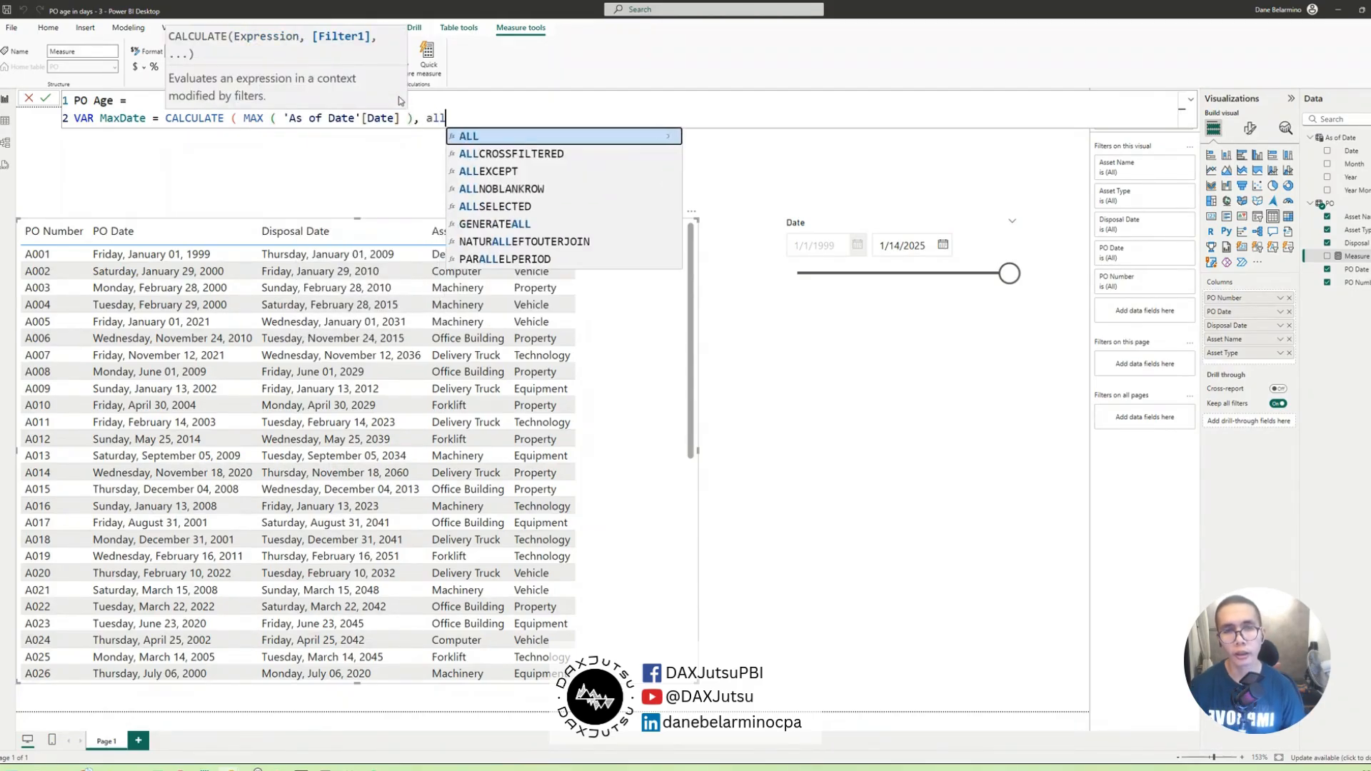
key(Down)
key(Down)
key(Down)
key(Down)
key(Tab)
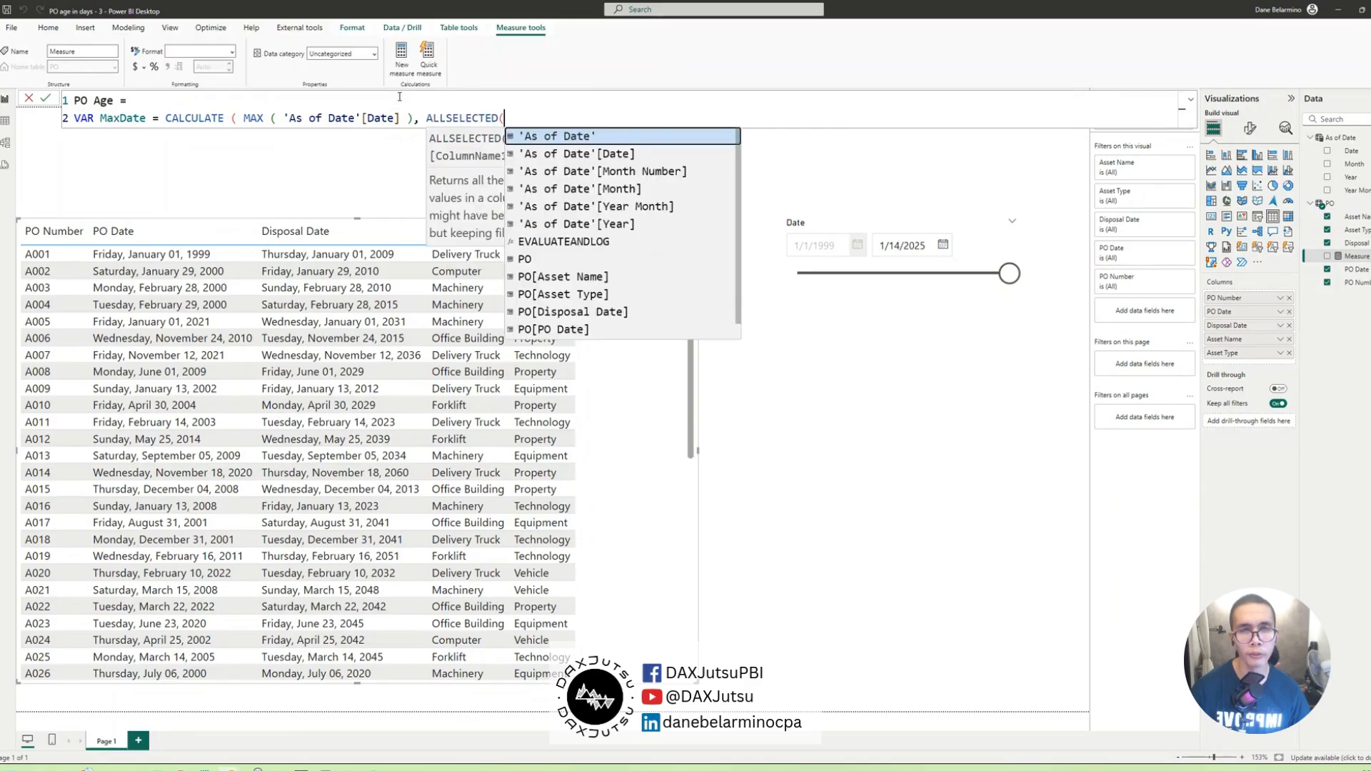
key(Escape)
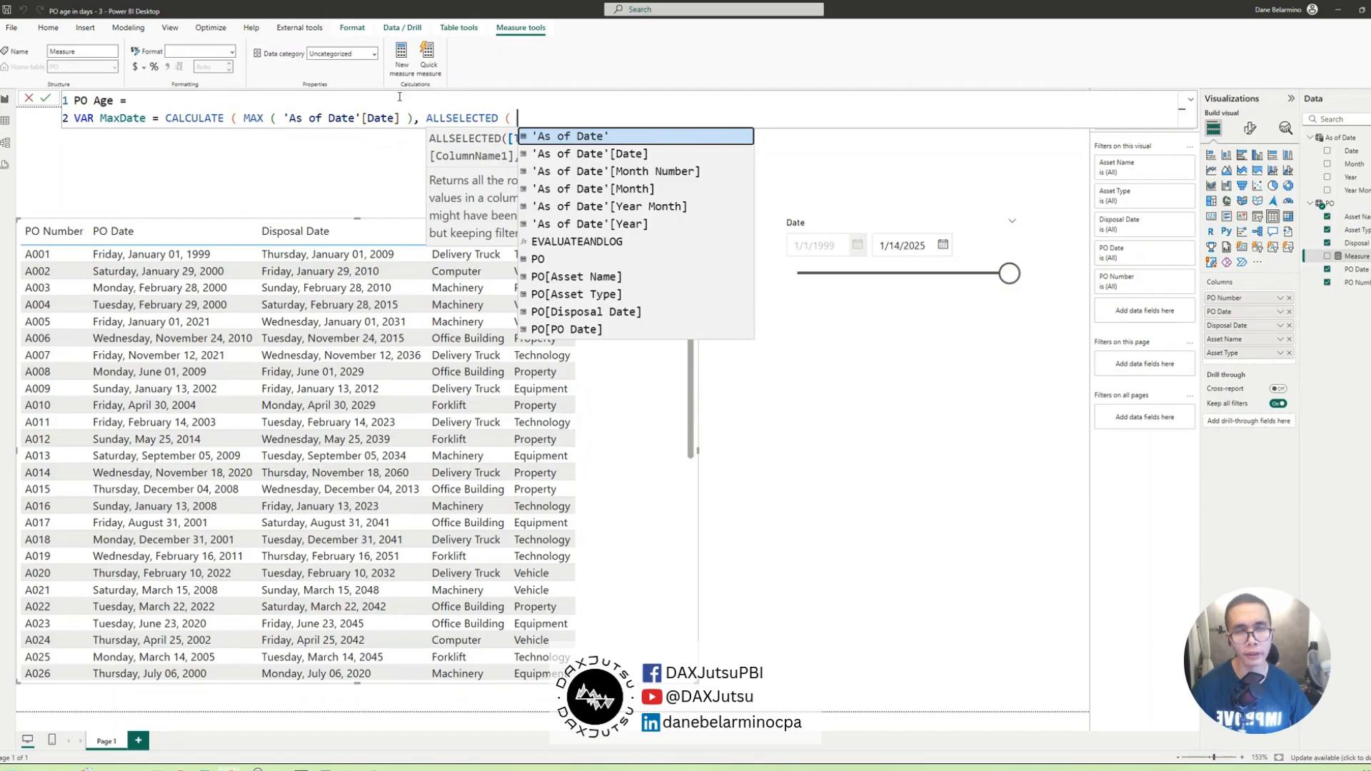
key(Down)
key(Tab)
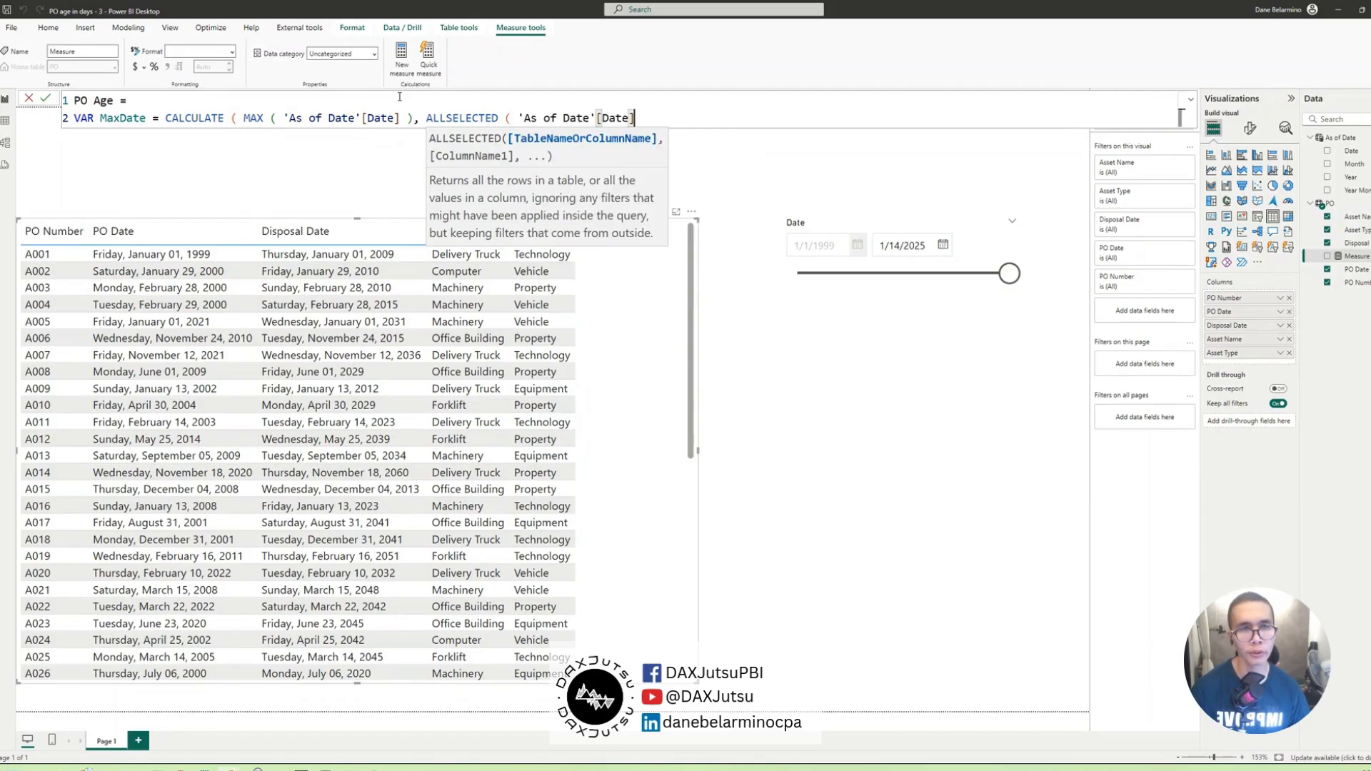
text() ))
key(shift+Return)
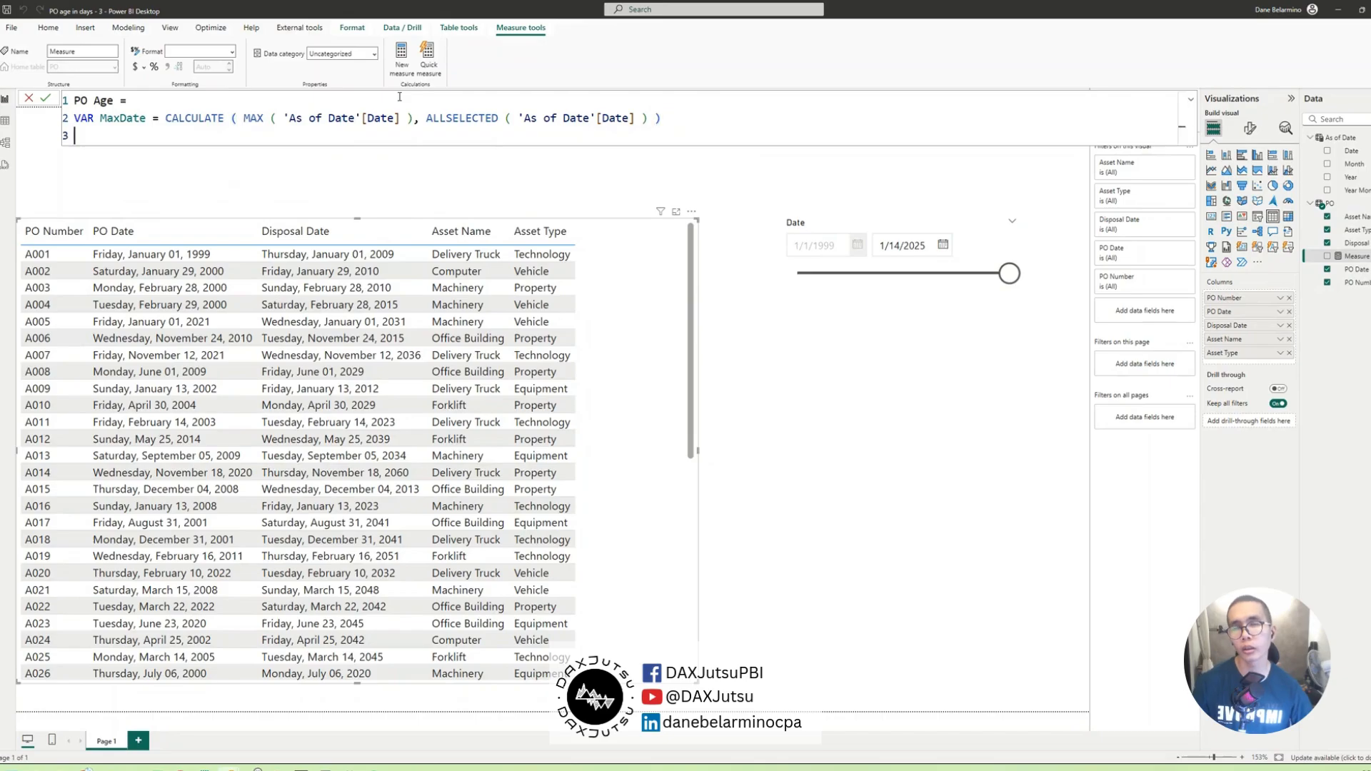
text(retur)
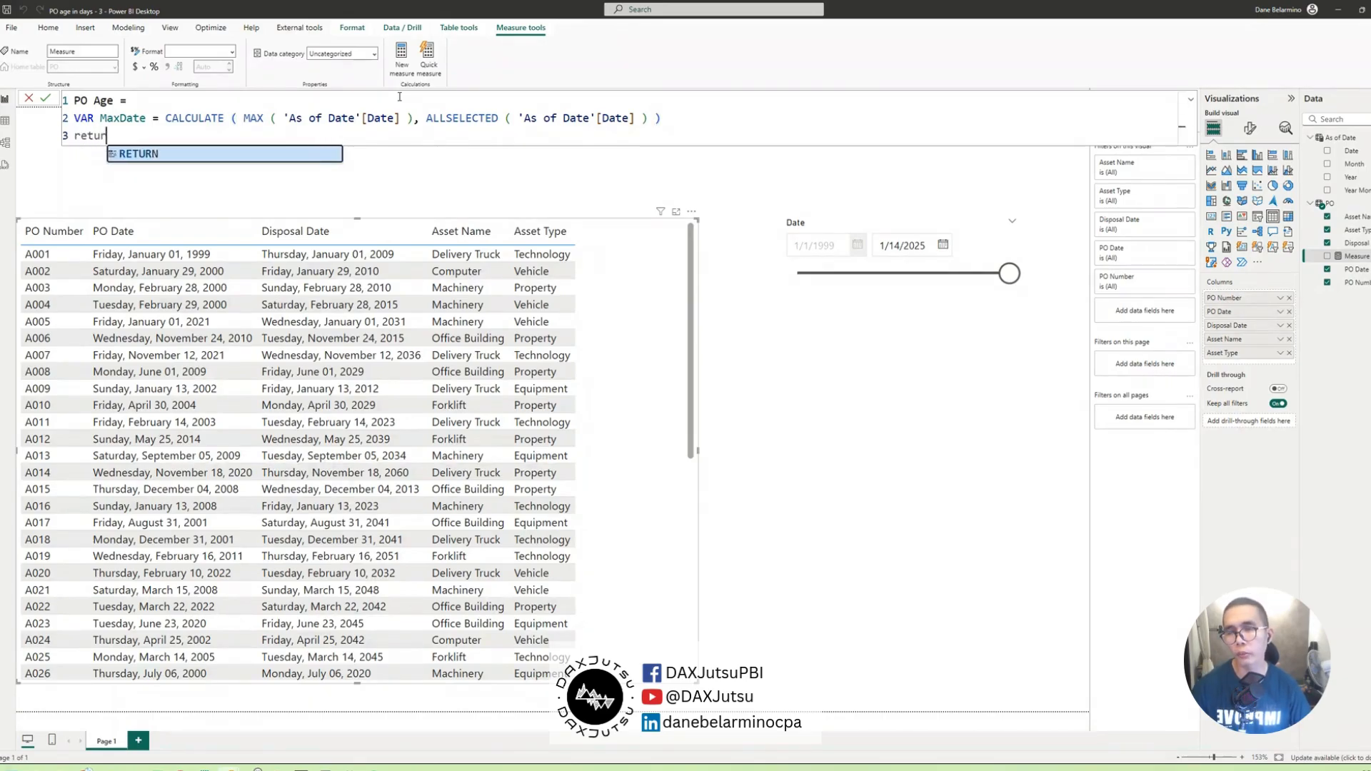
key(Tab)
key(shift+Return)
key(Up)
key(shift+End)
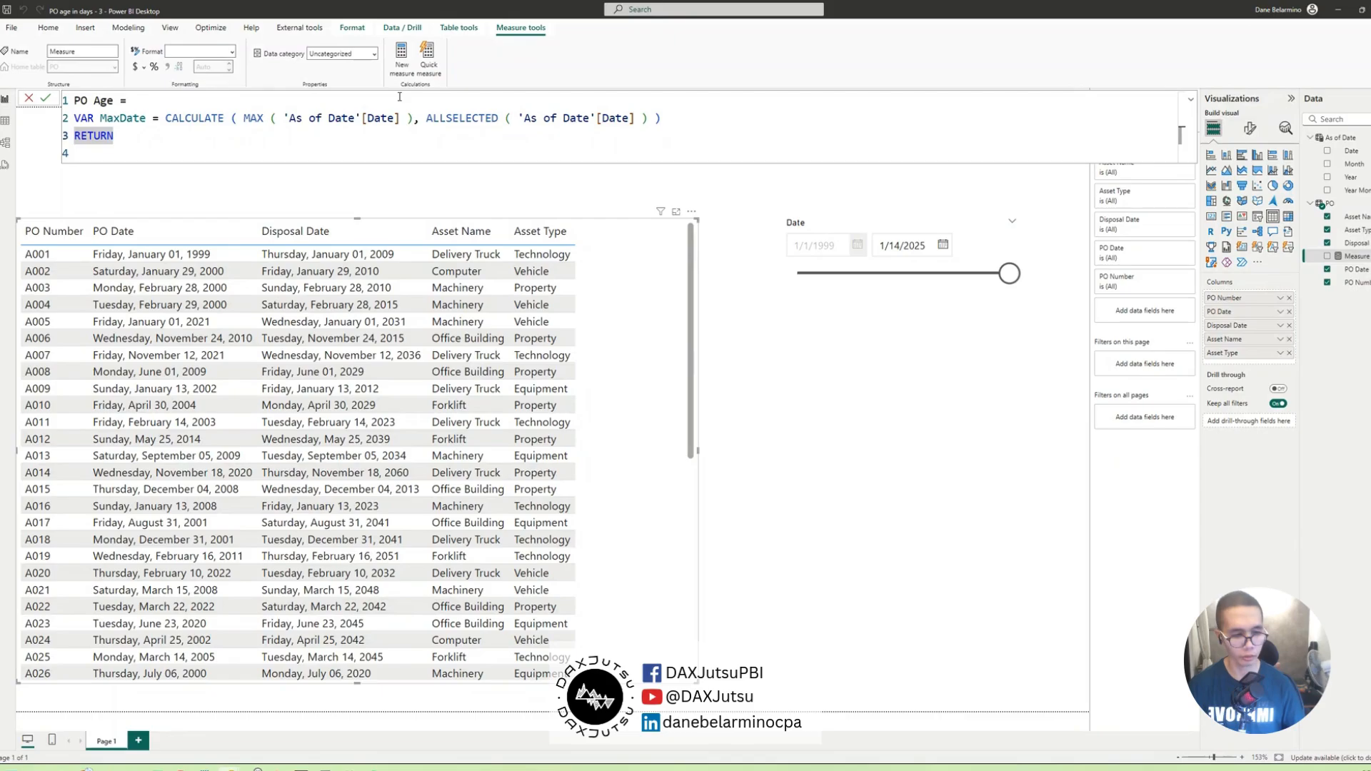
- Declare a second variable named _Age that uses the DATEDIFF function
text(VAR _)
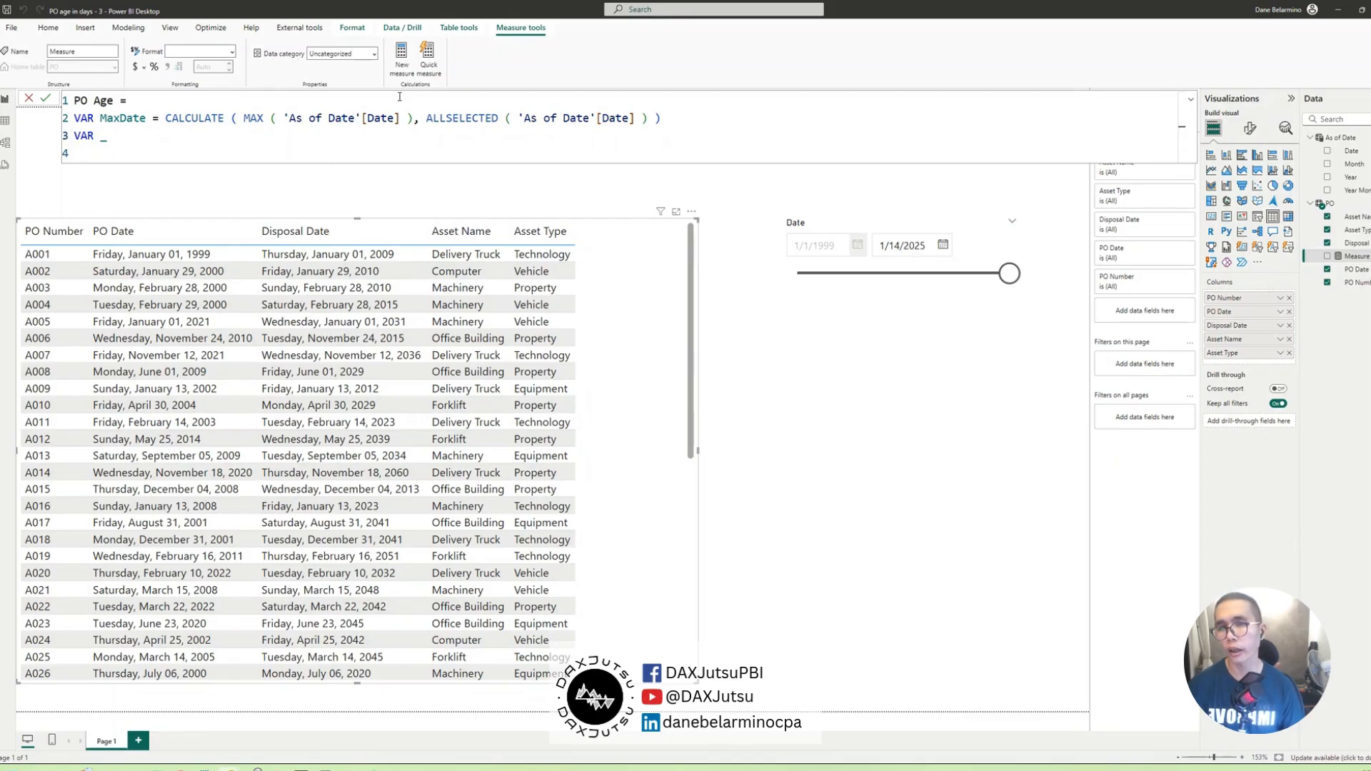
text(Age = datedid)
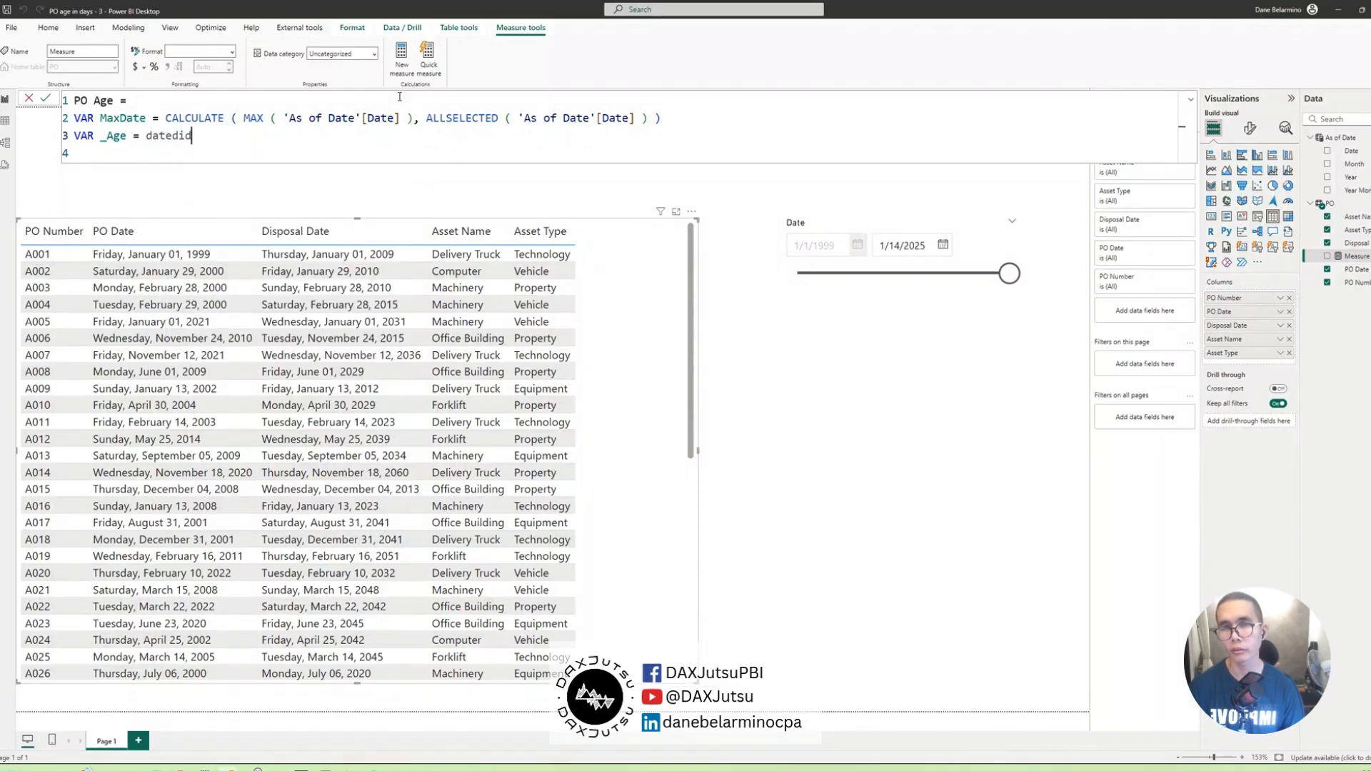
text(ffff)
key(Tab)
text(()
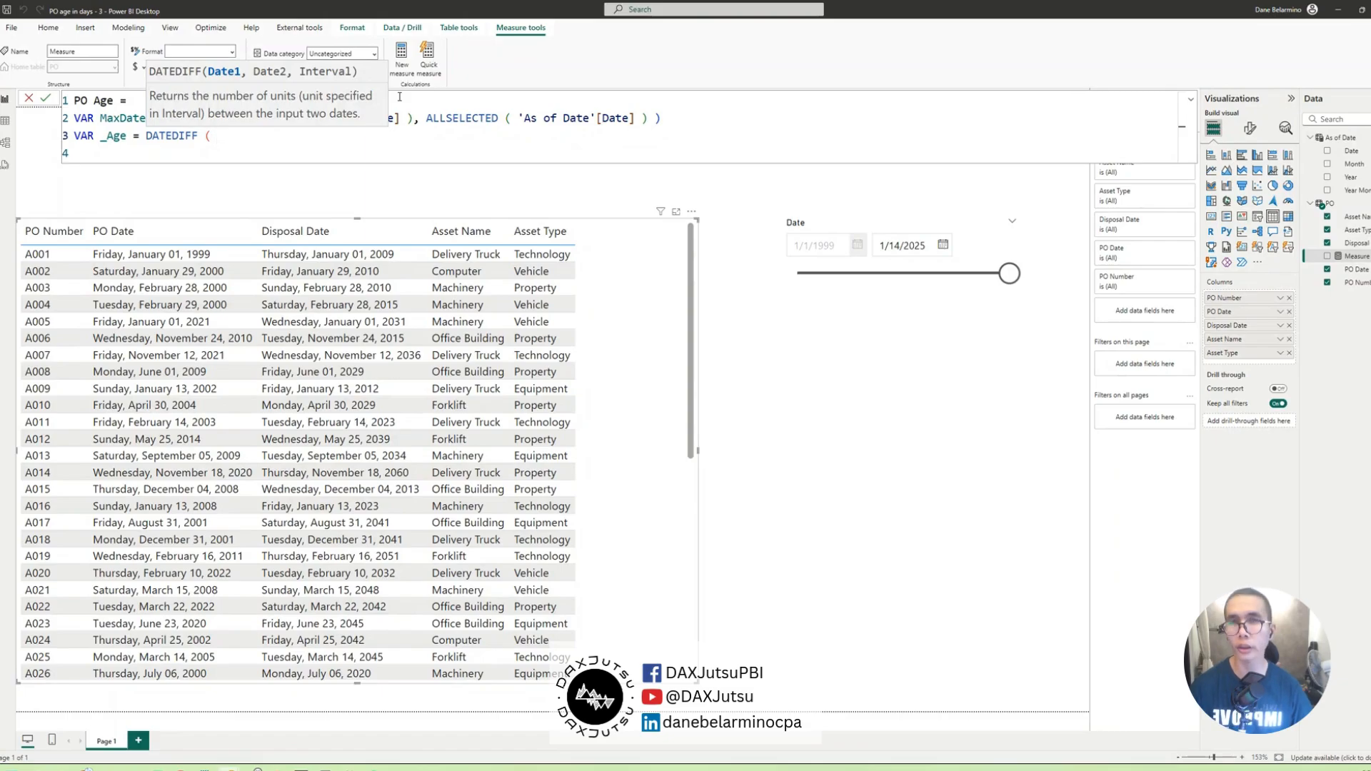
- Give DATEDIFF the arguments SELECTEDVALUE ( PO[PO Date] ), MaxDate and DAY
text(selected)
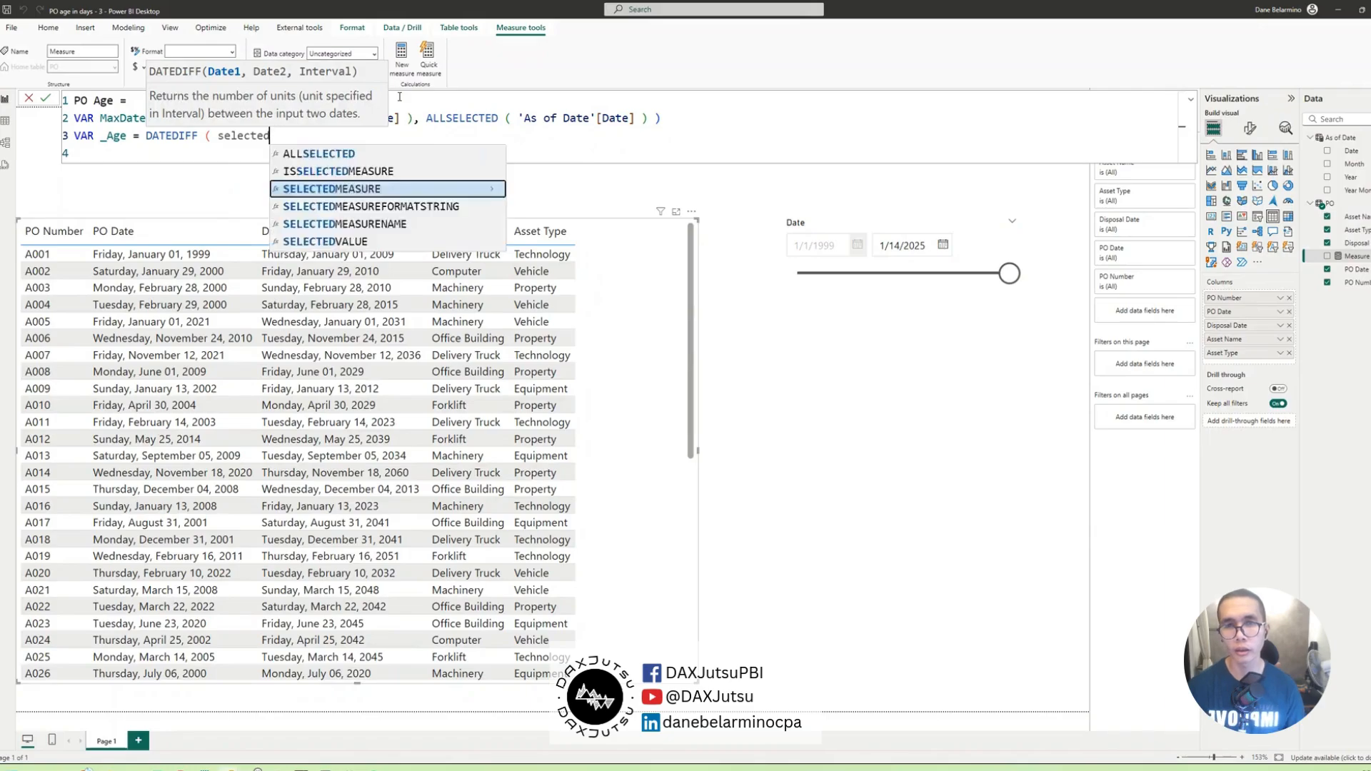
text(va)
key(Tab)
key(BackSpace)
text(()
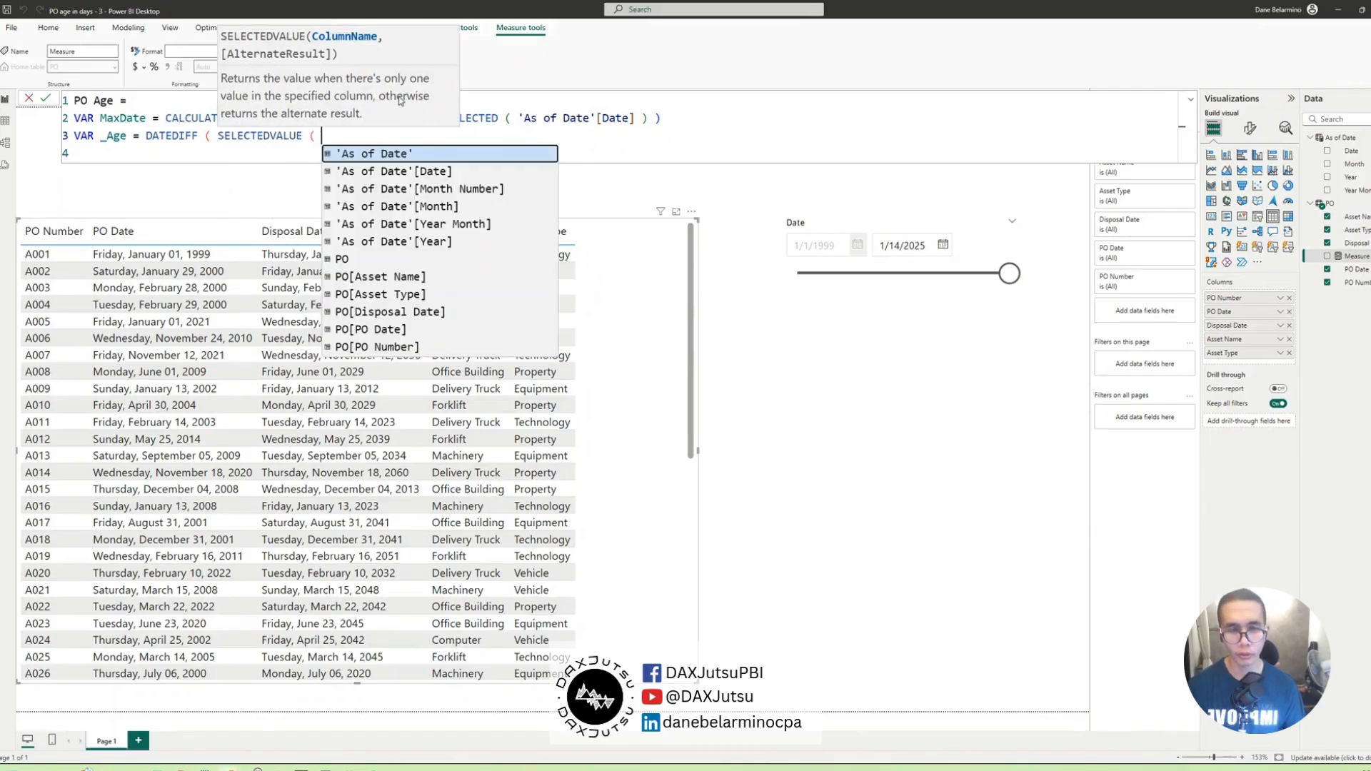
key(Down)
key(Down)
key(Down)
key(Down)
key(Down)
key(Down)
key(Down)
key(Down)
key(Down)
key(Down)
key(Down)
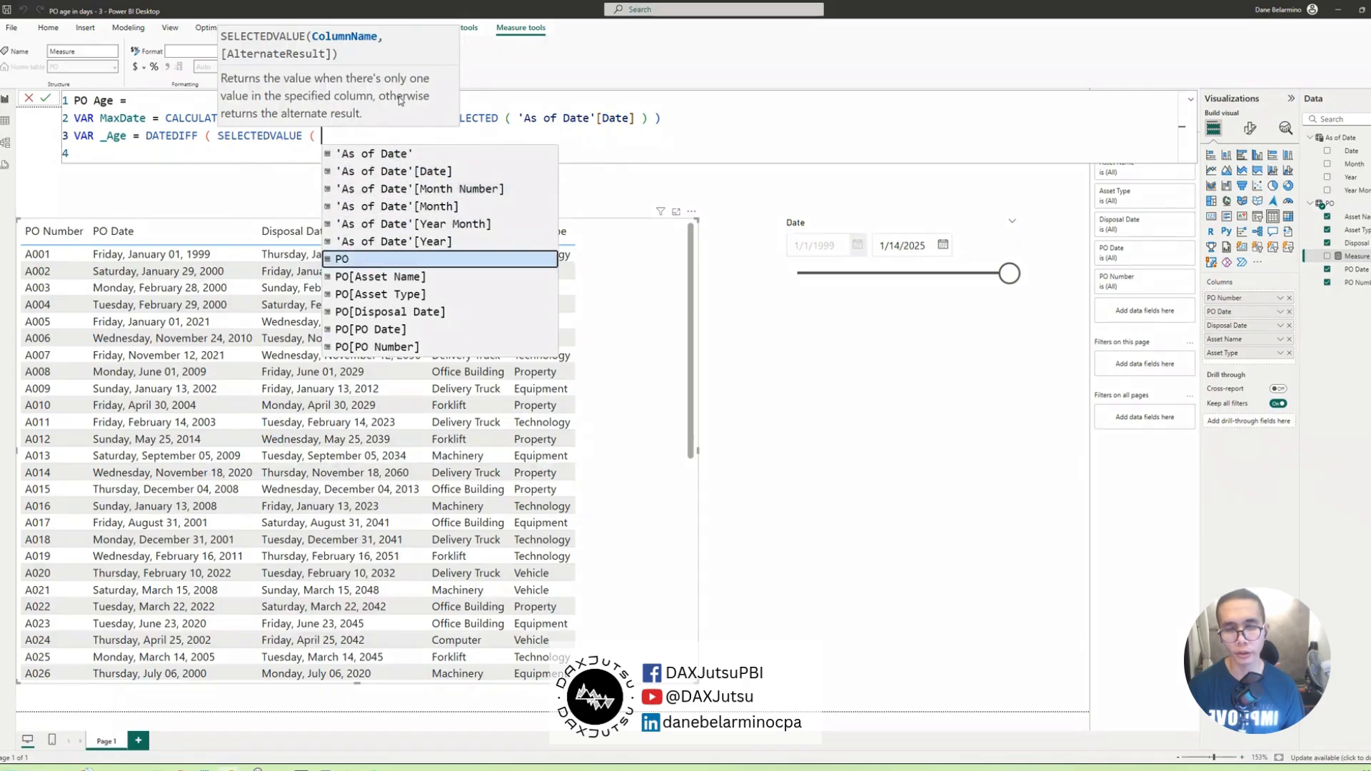
key(Up)
key(Tab)
text(), )
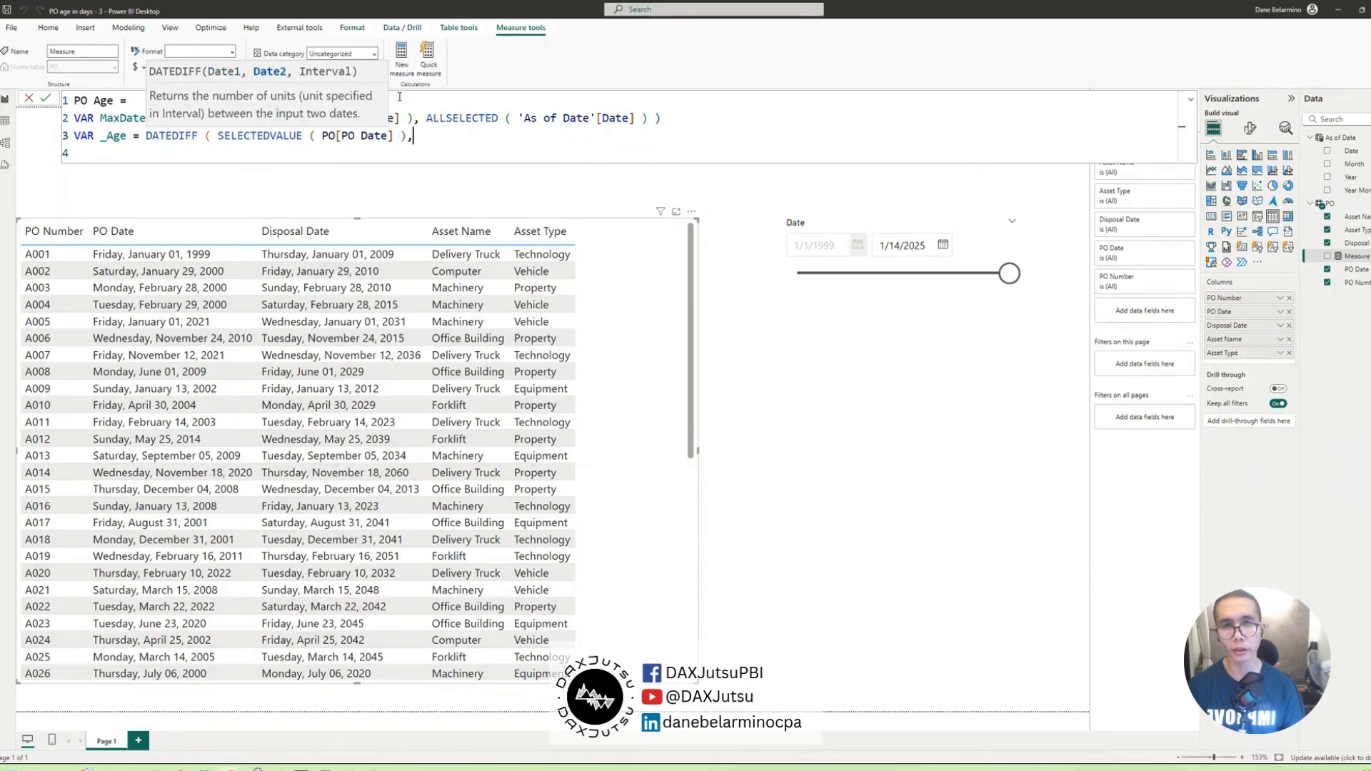
text(MaxDate)
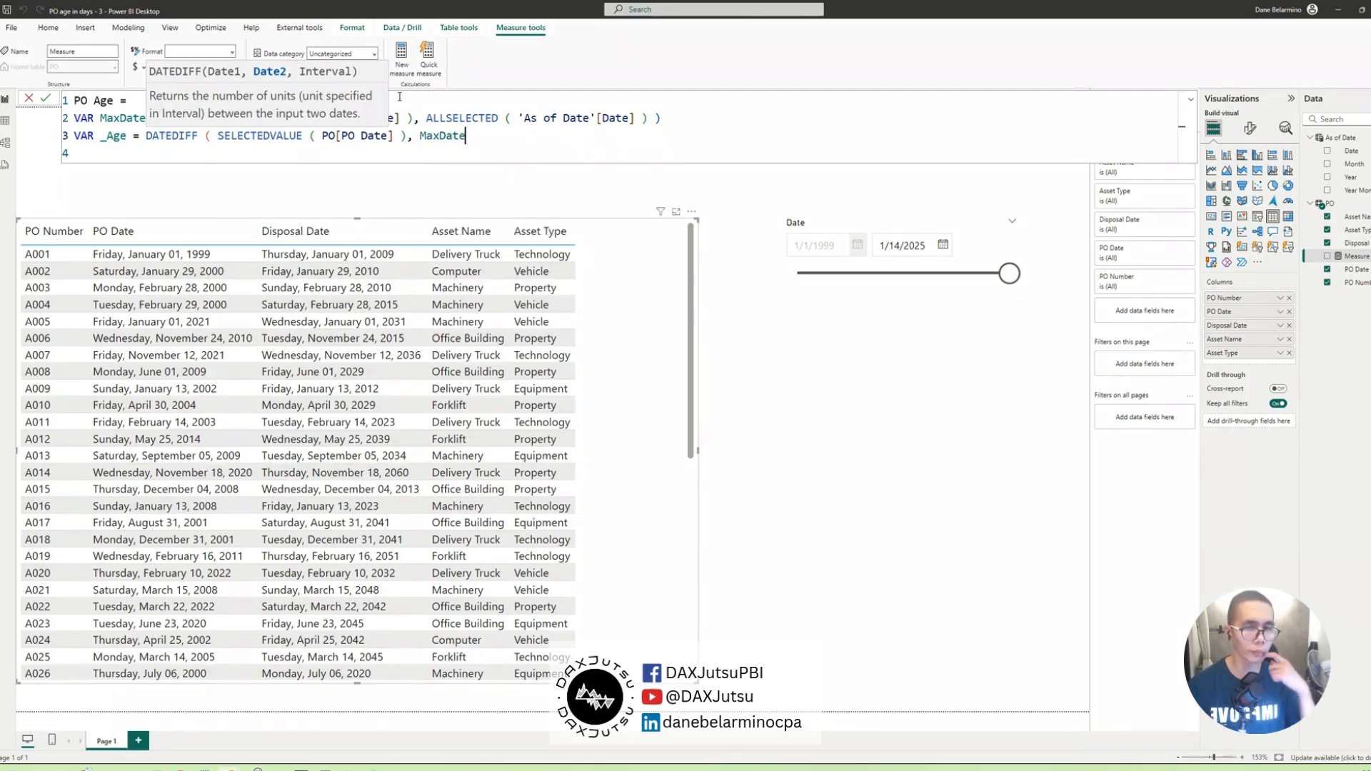
text(, DAY )
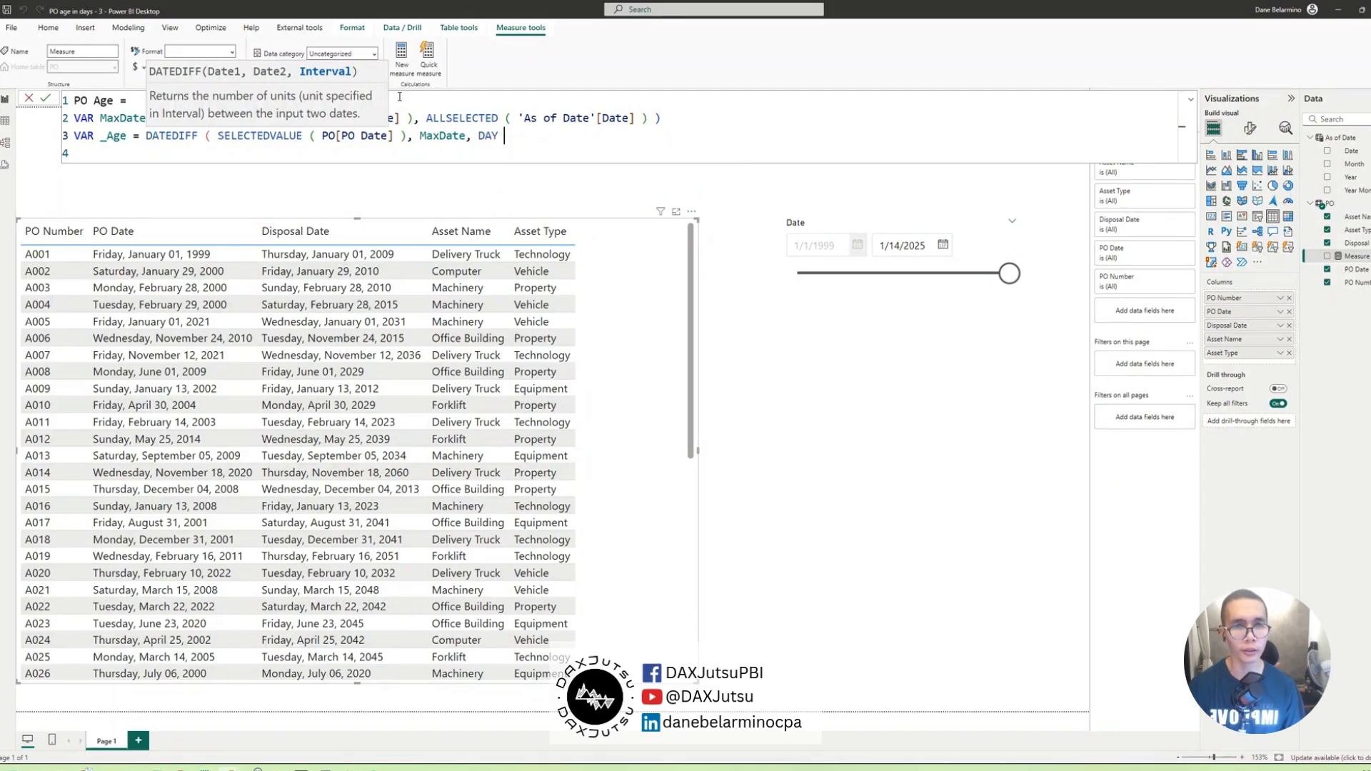
- Close the DATEDIFF expression, make the measure RETURN _Age, and commit the PO Age formula
text() return)
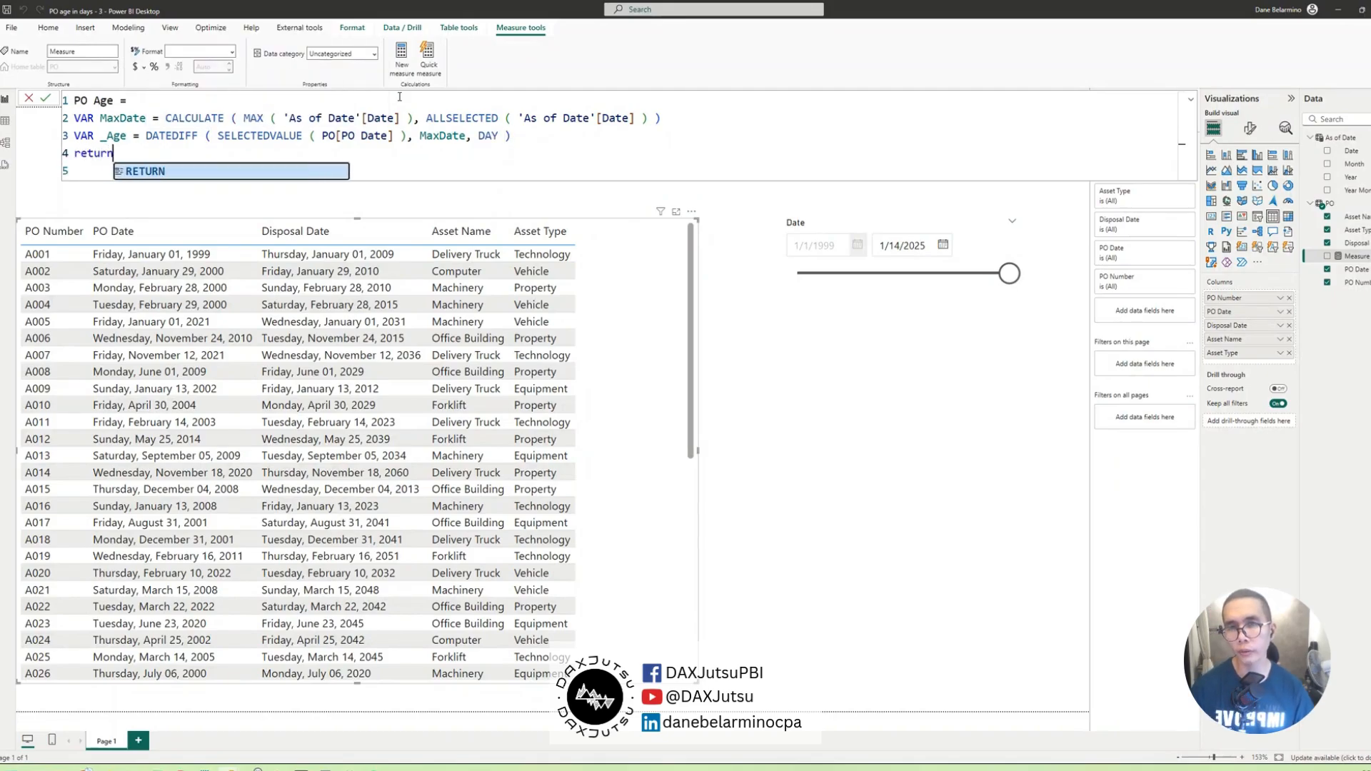
key(Return)
key(Return)
text(_Age)
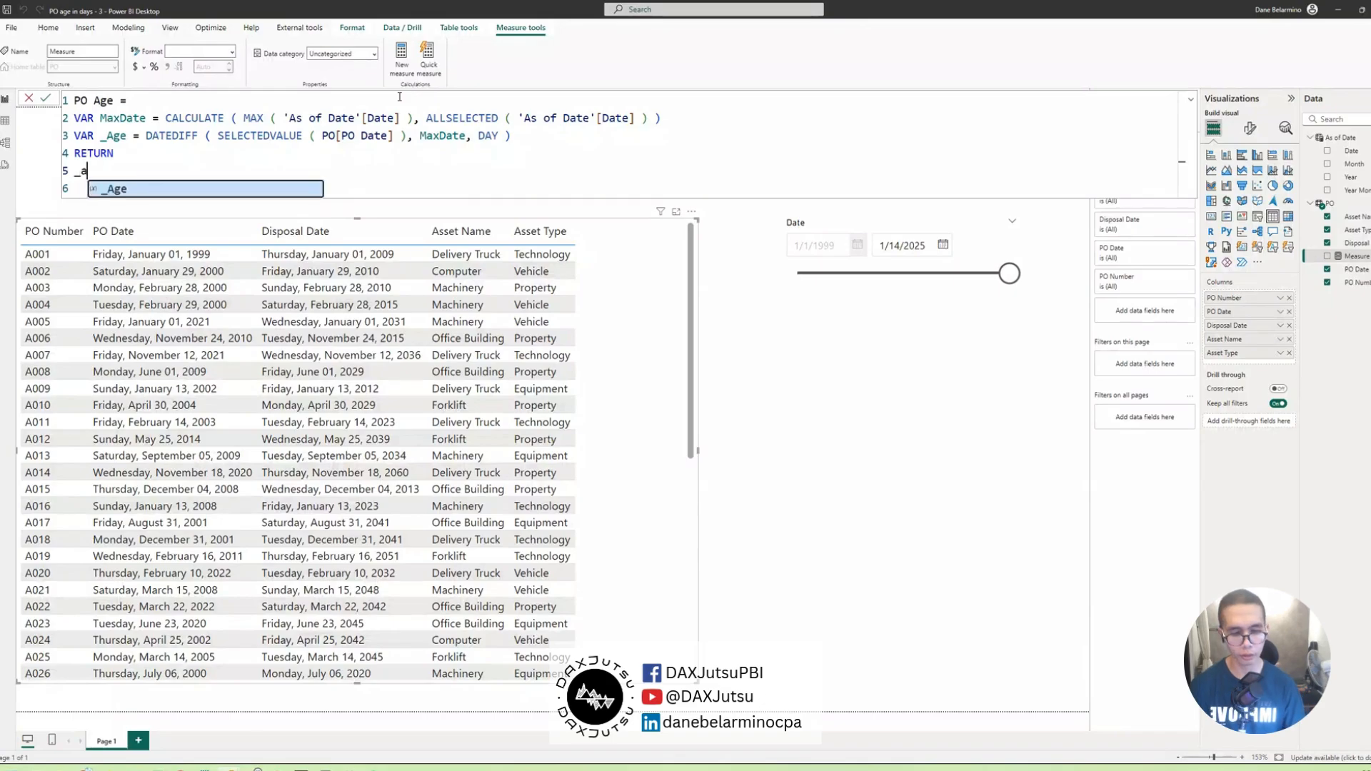
key(Return)
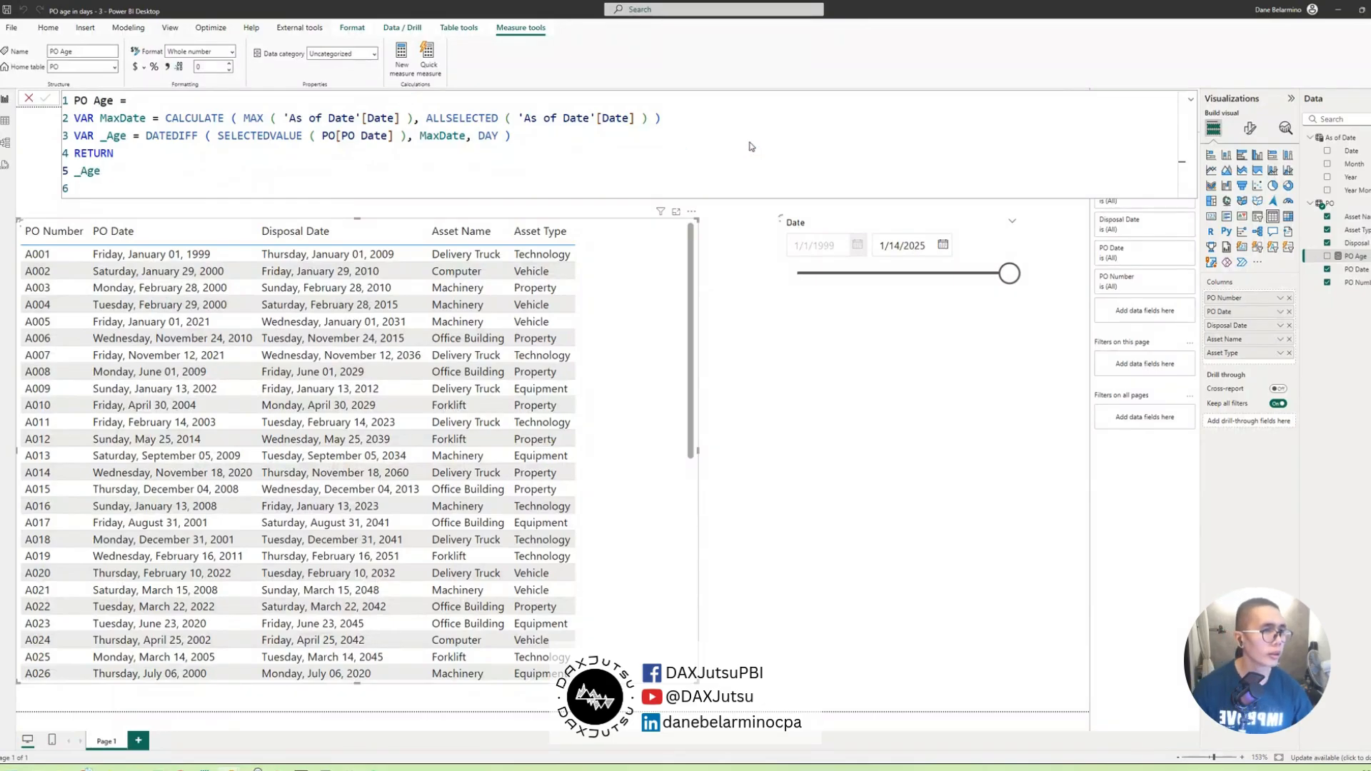
- Add the PO Age measure to the table and set the Date slicer's end date to 1/1/1999
drag(1343, 256, 687, 327)
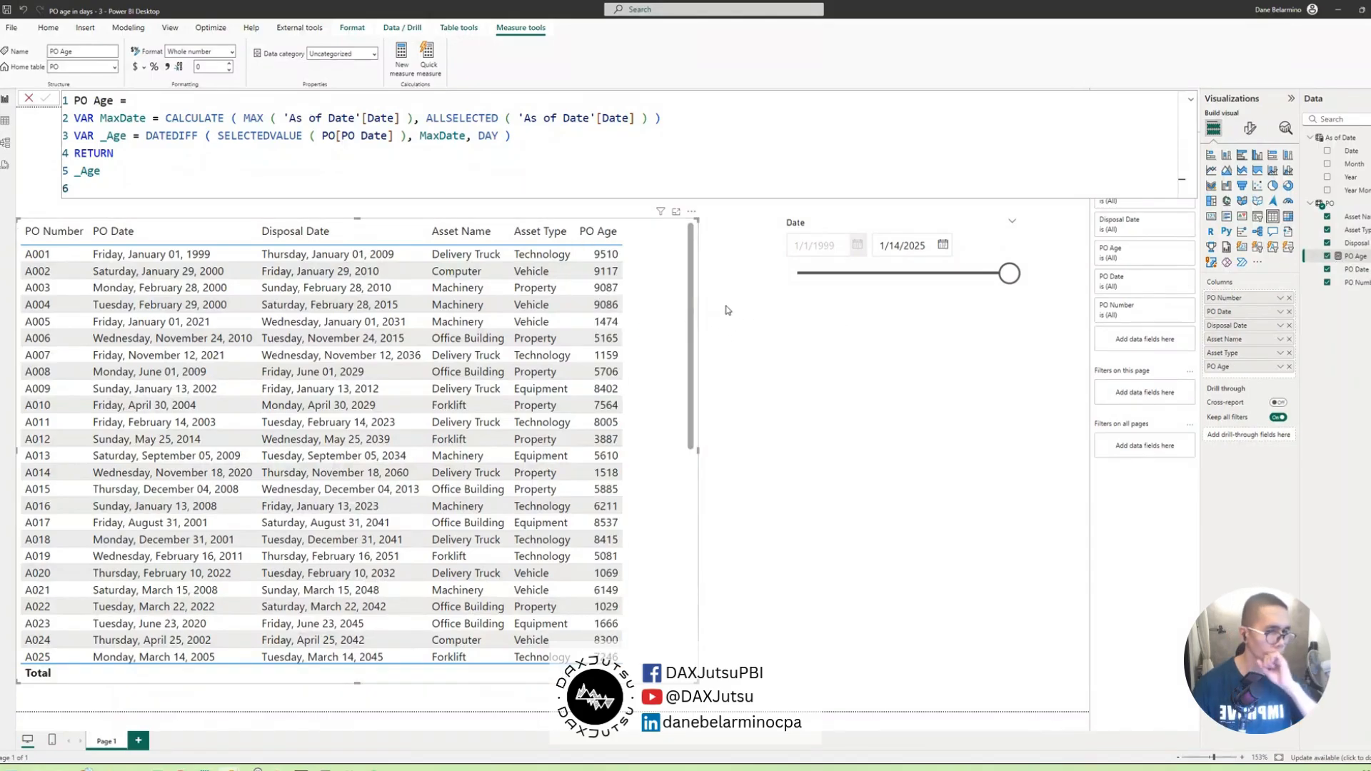
drag(1010, 273, 799, 287)
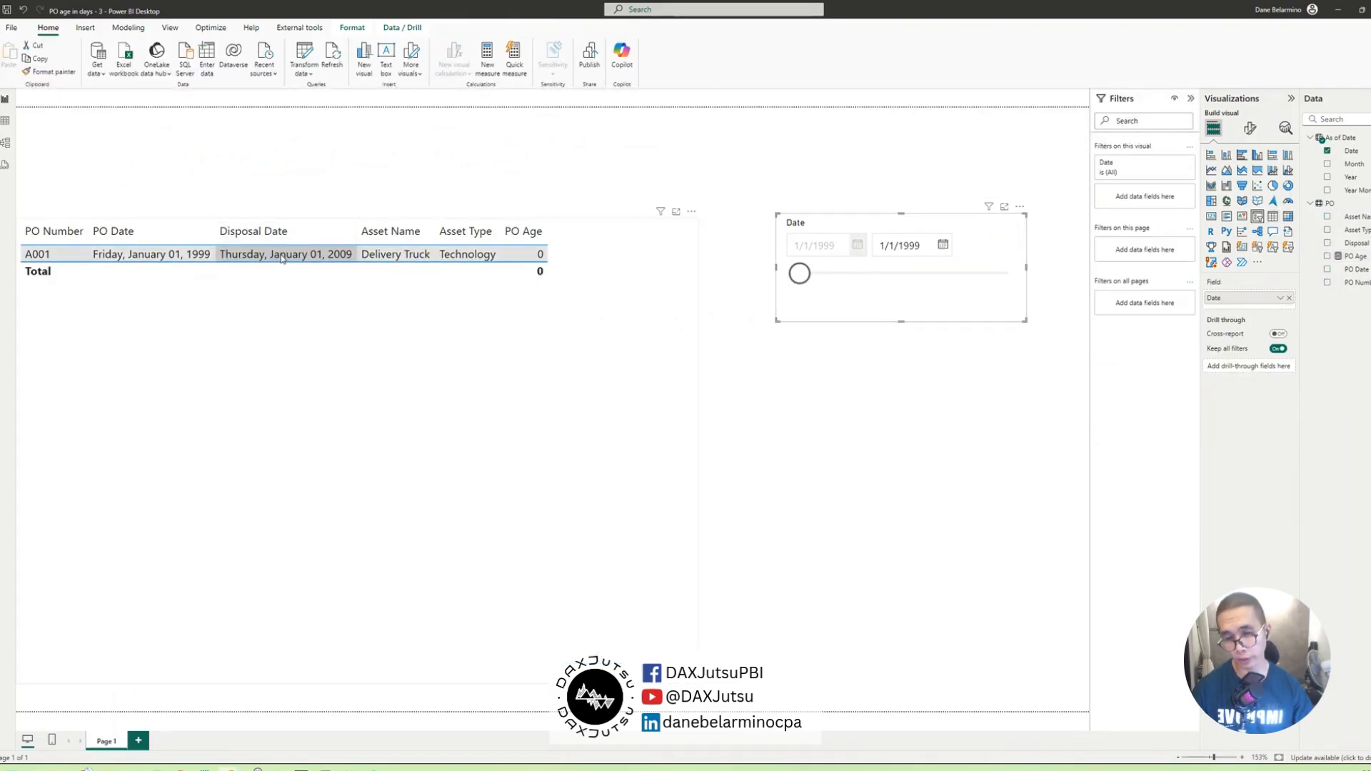
click(592, 247)
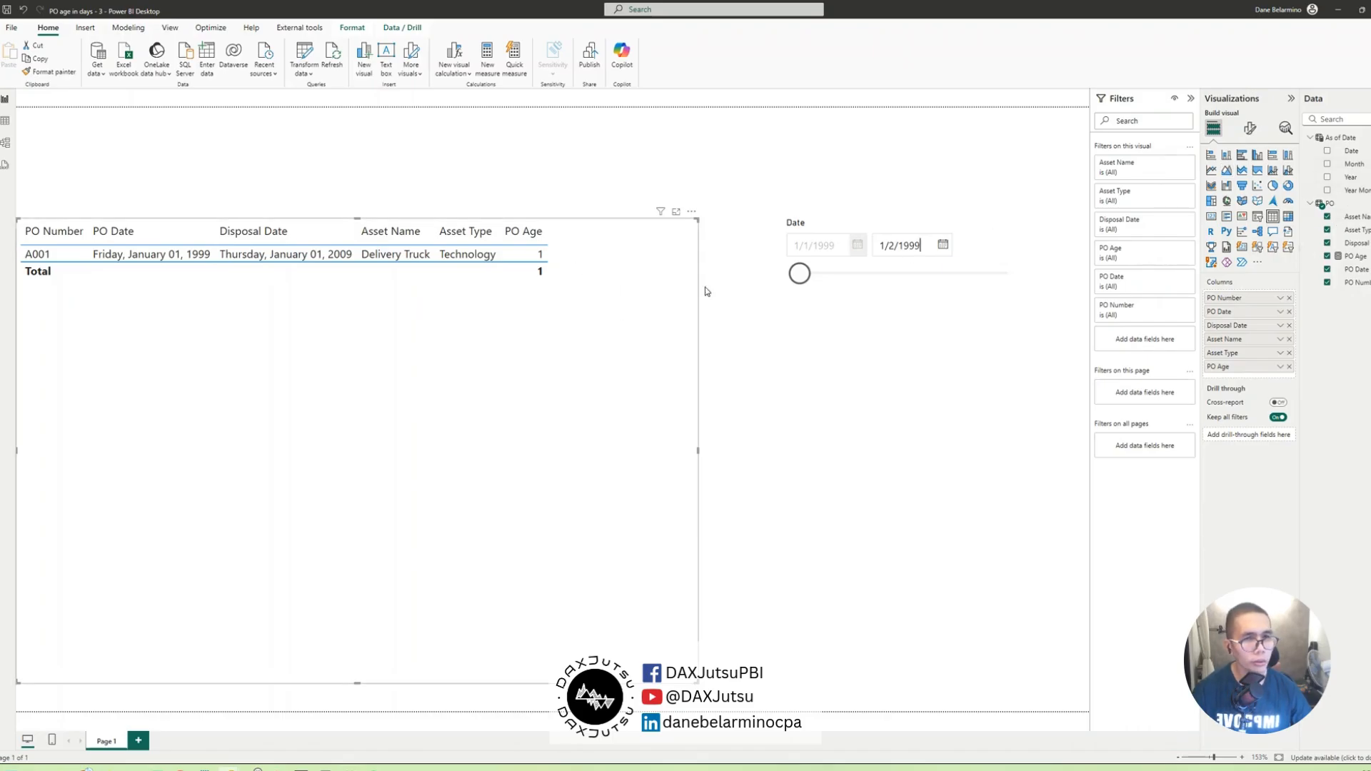
- Move the Date slicer's end date back to 7/10/2001 and shift the table visual slightly down
drag(802, 276, 821, 273)
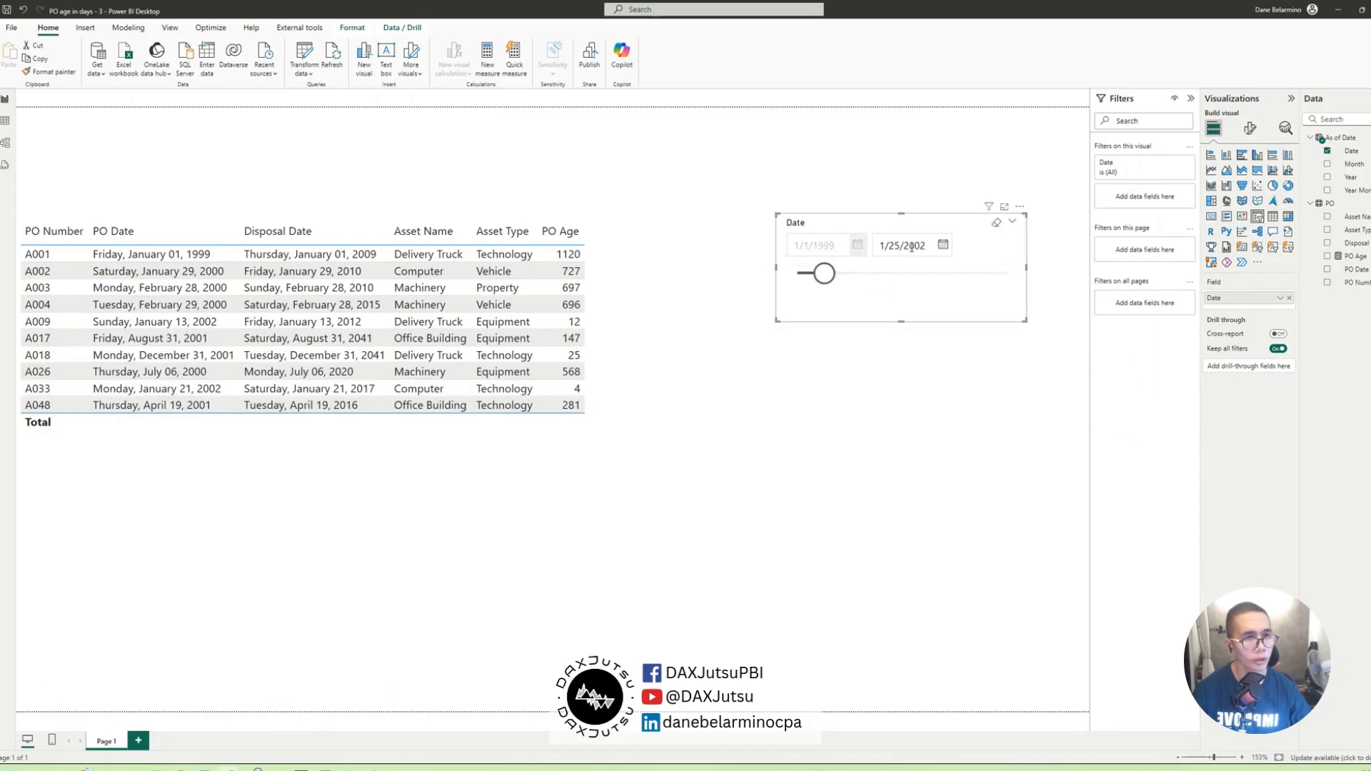
drag(826, 274, 824, 277)
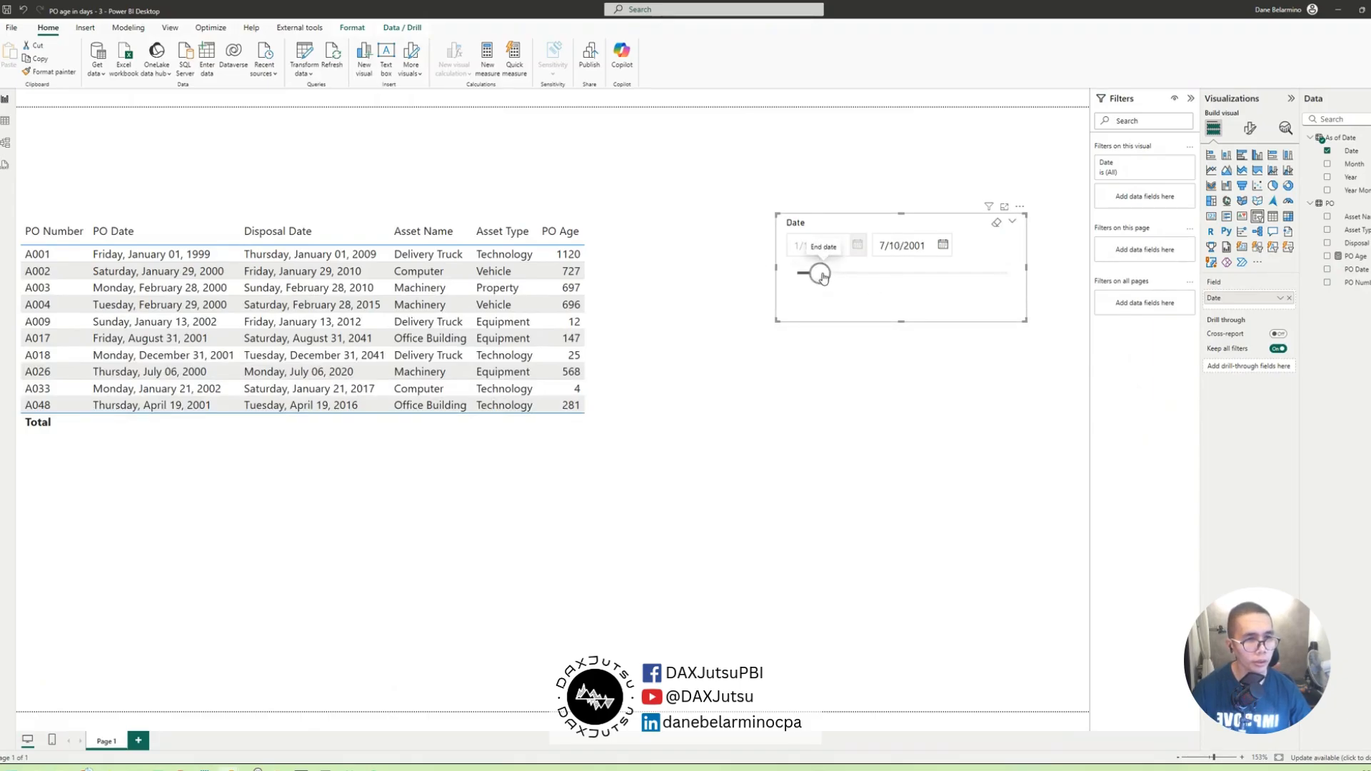
click(597, 384)
drag(696, 218, 692, 238)
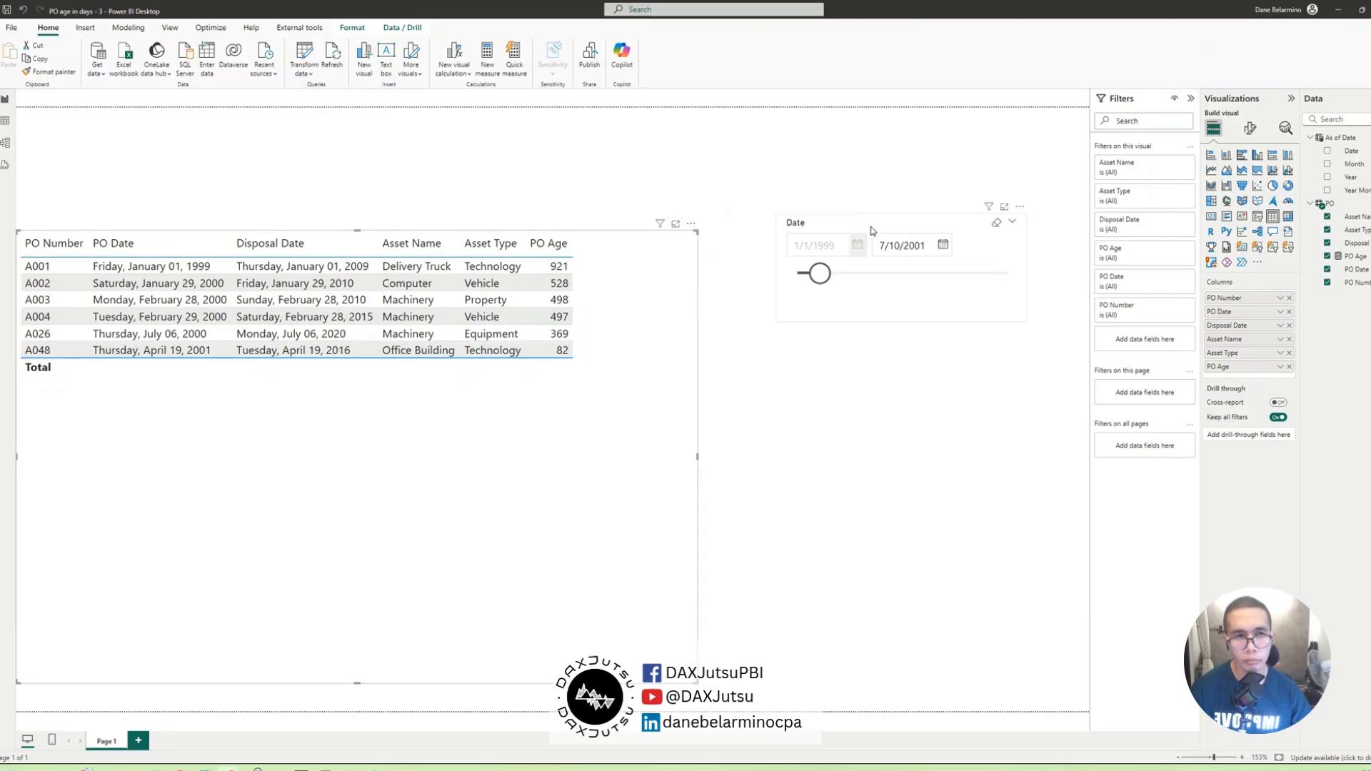
- Clear the Date slicer's selection and sort the table by PO Age in descending order
click(996, 222)
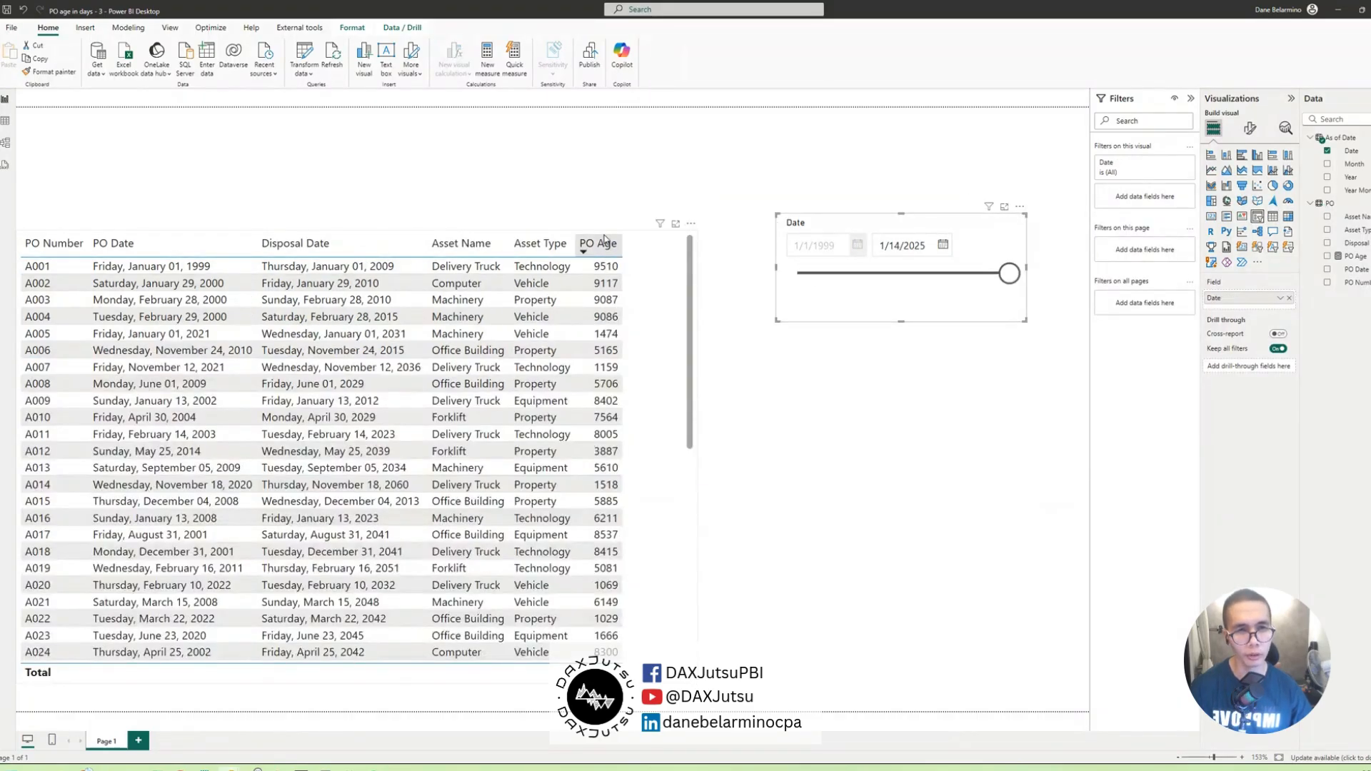
click(604, 243)
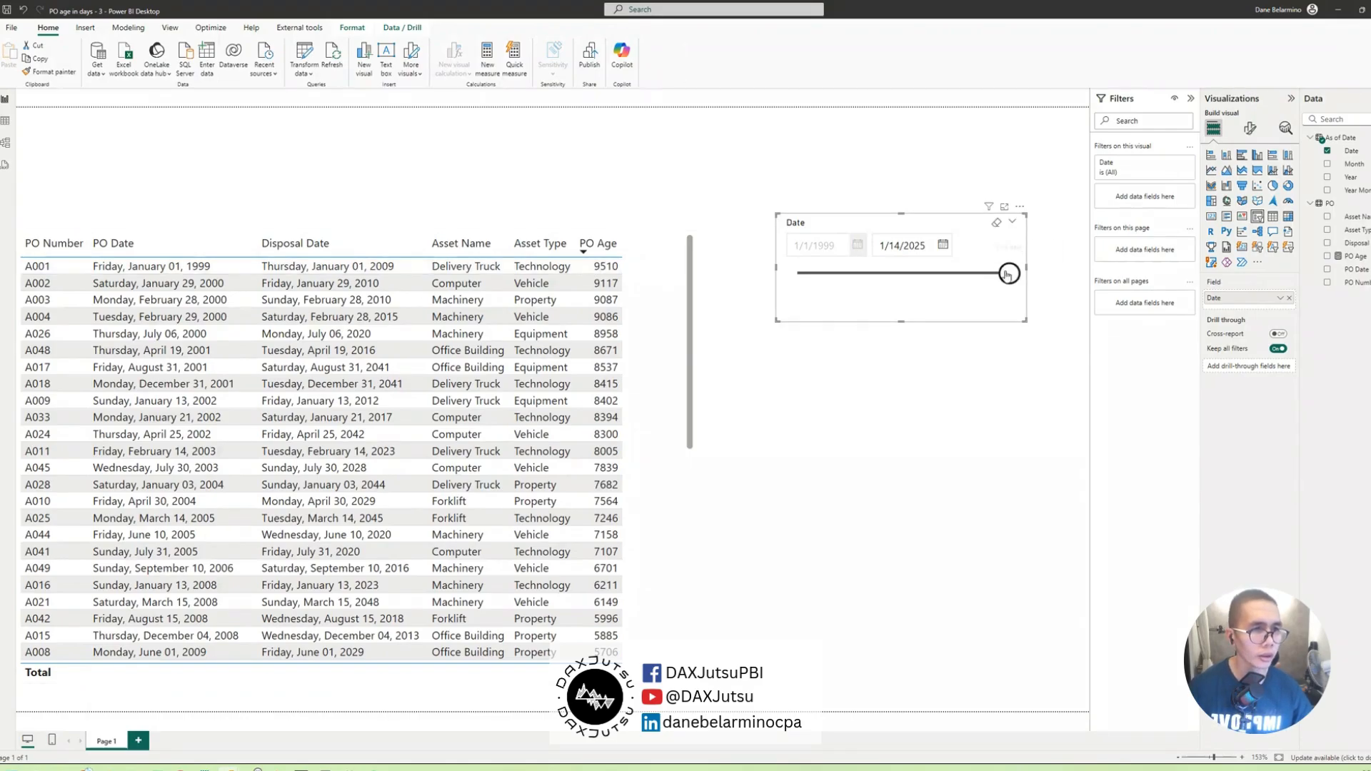
- Set the Date slicer's end date to 12/31/2000 and examine the _Age result in the PO Age measure's formula
drag(1009, 274, 815, 275)
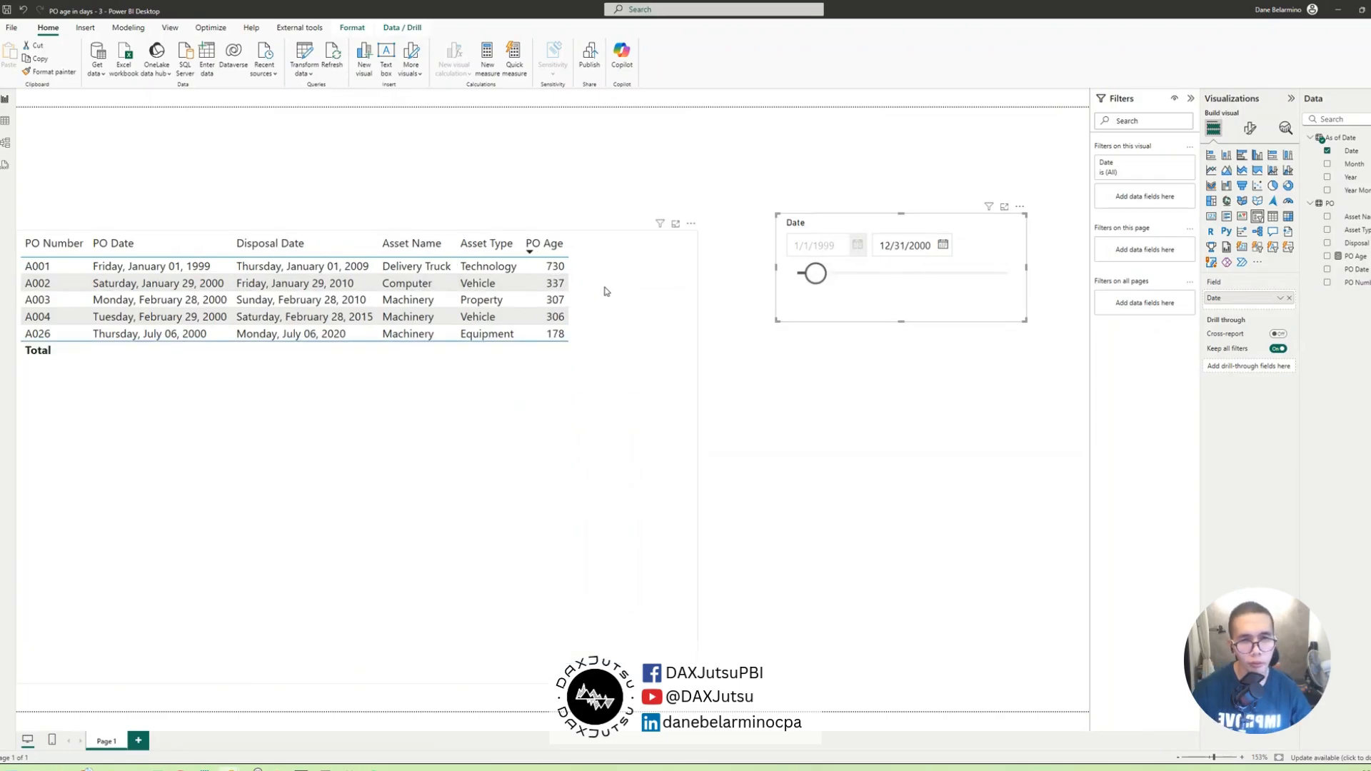
click(589, 293)
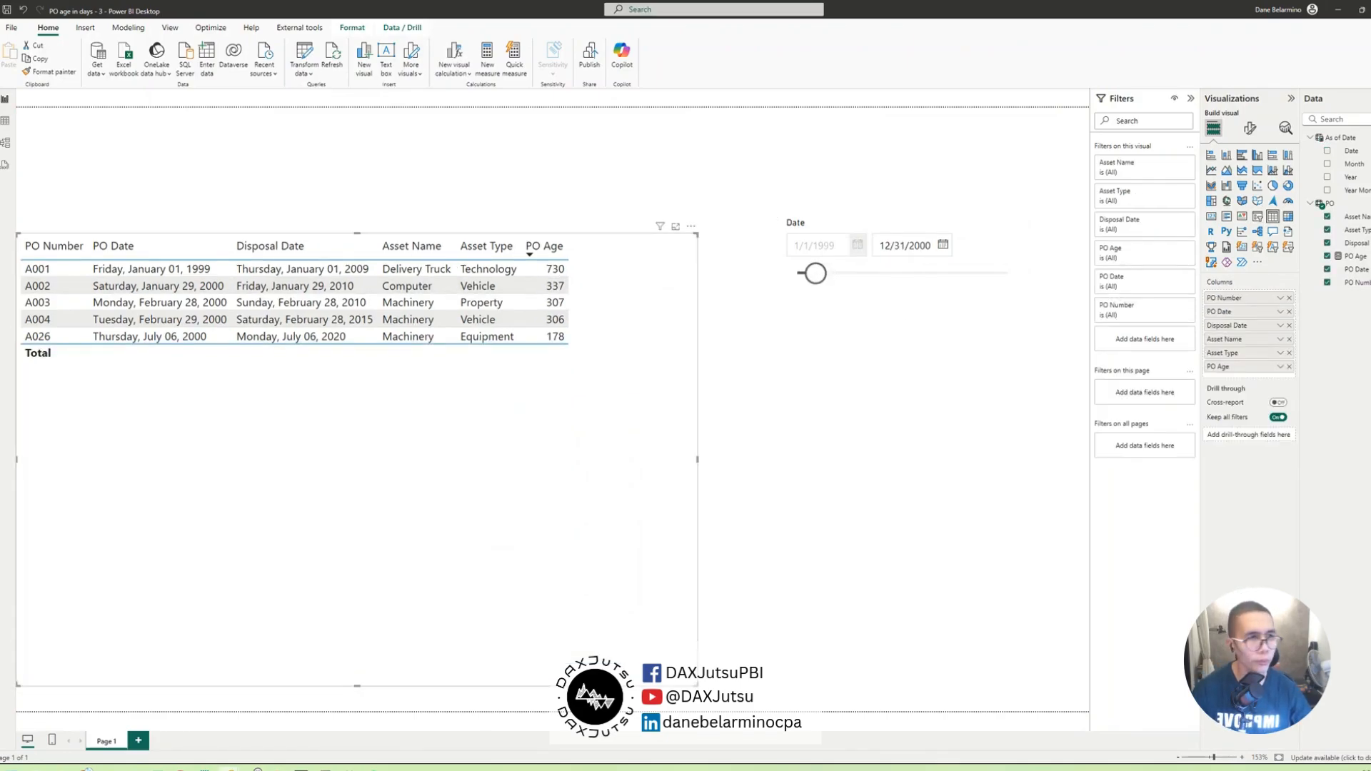
click(1356, 257)
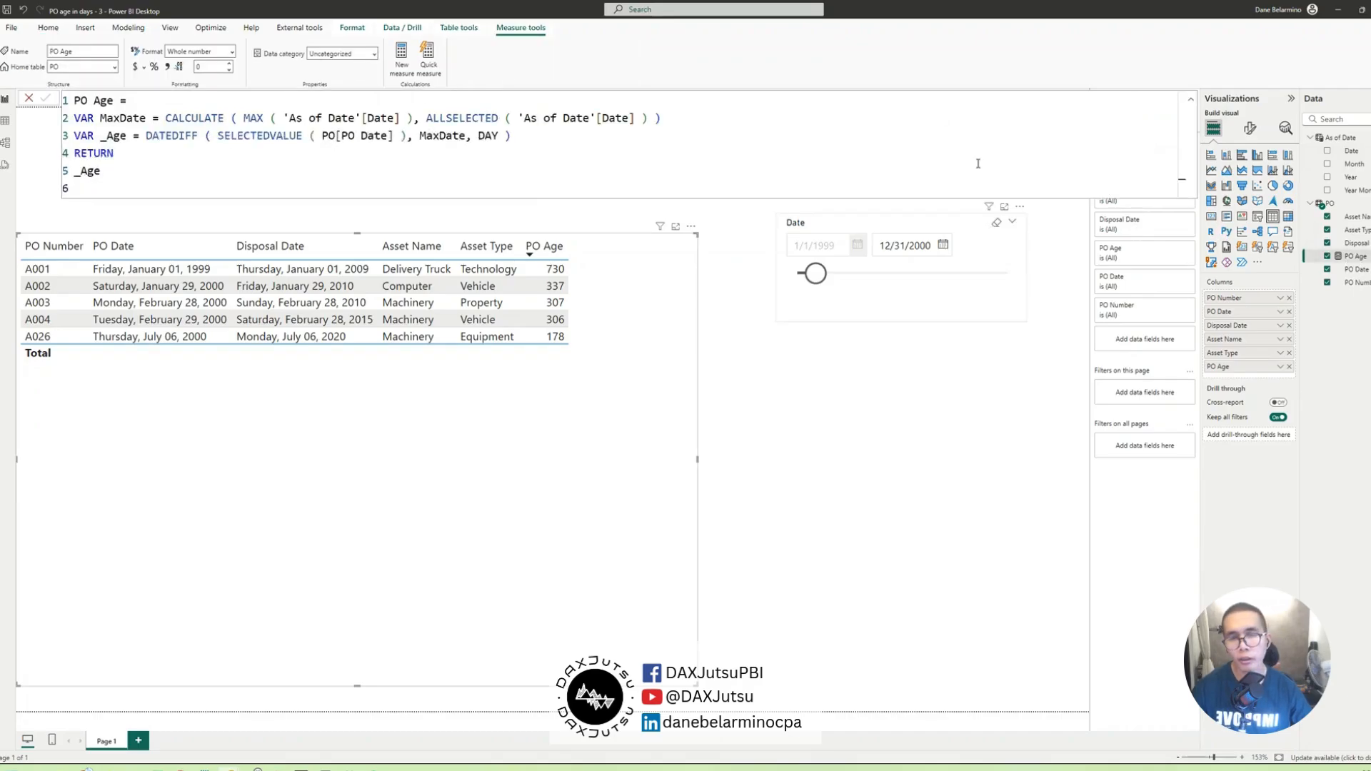
double_click(128, 175)
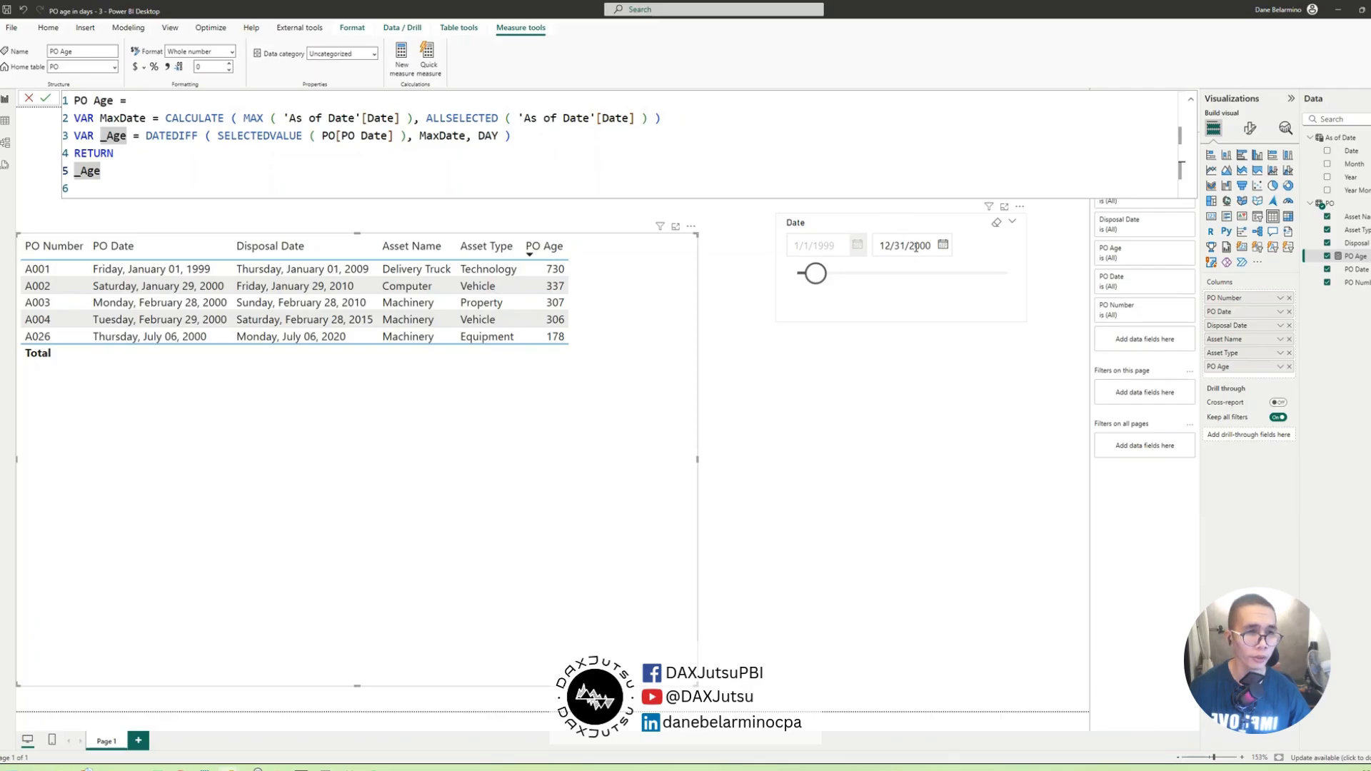
- Set the Date slicer's end date to 12/31/2010
click(945, 247)
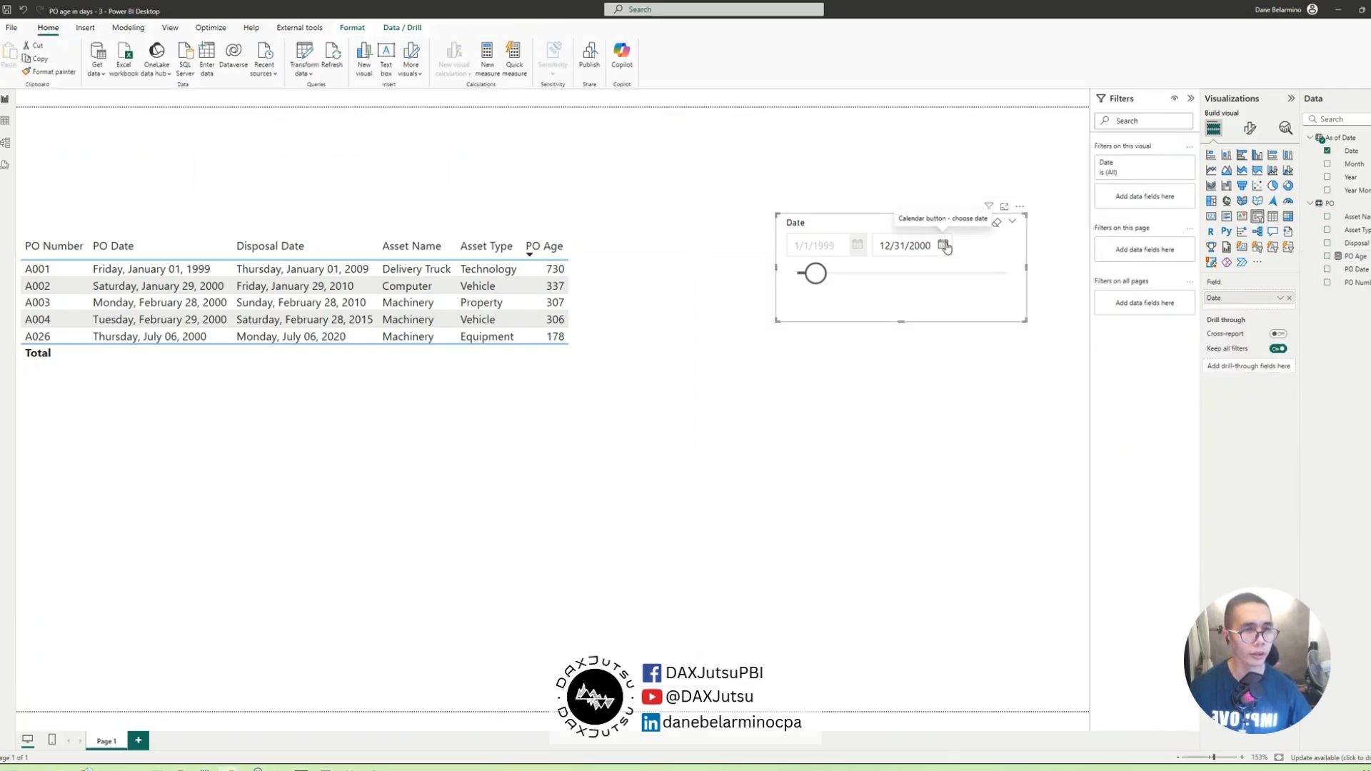
drag(915, 246, 934, 247)
text(010)
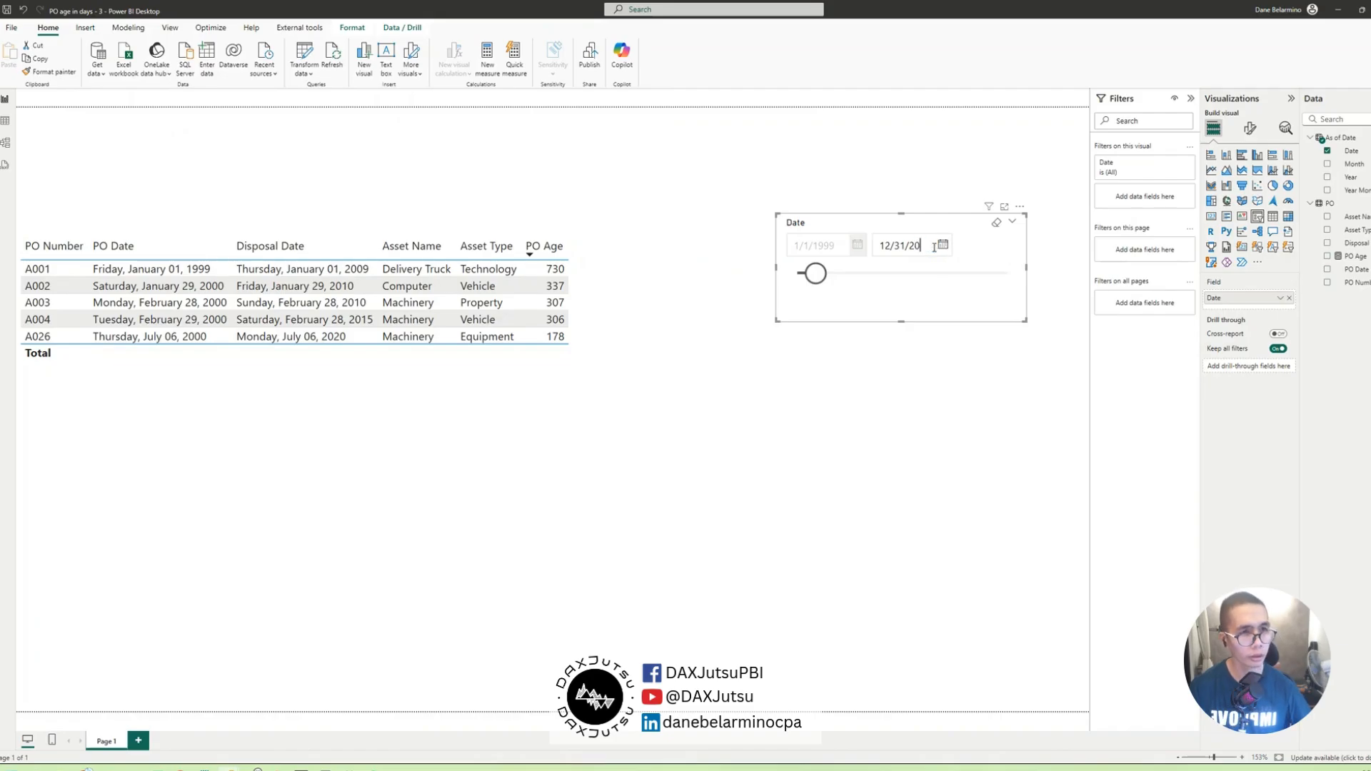
key(Return)
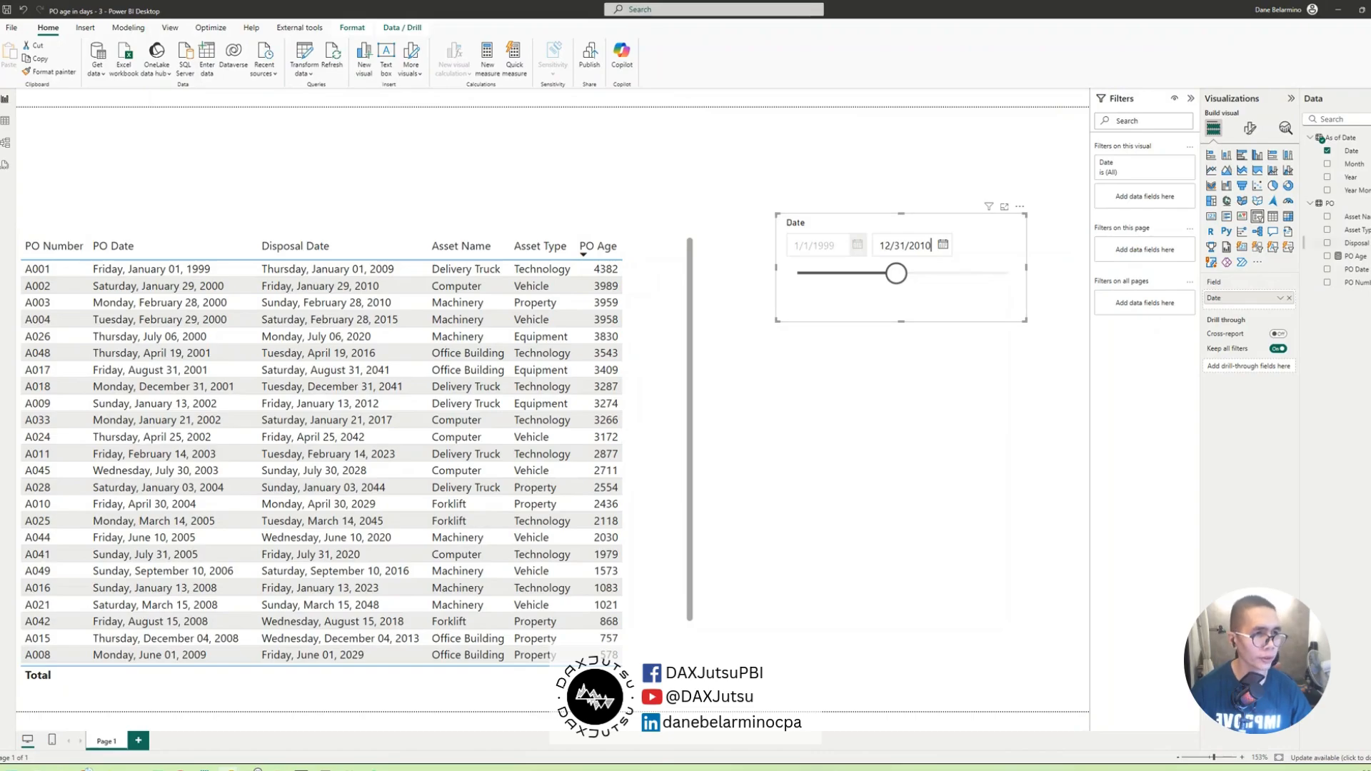
- Open the PO Age measure's formula and start another VAR declaration on a new line between _Age and RETURN
click(1357, 256)
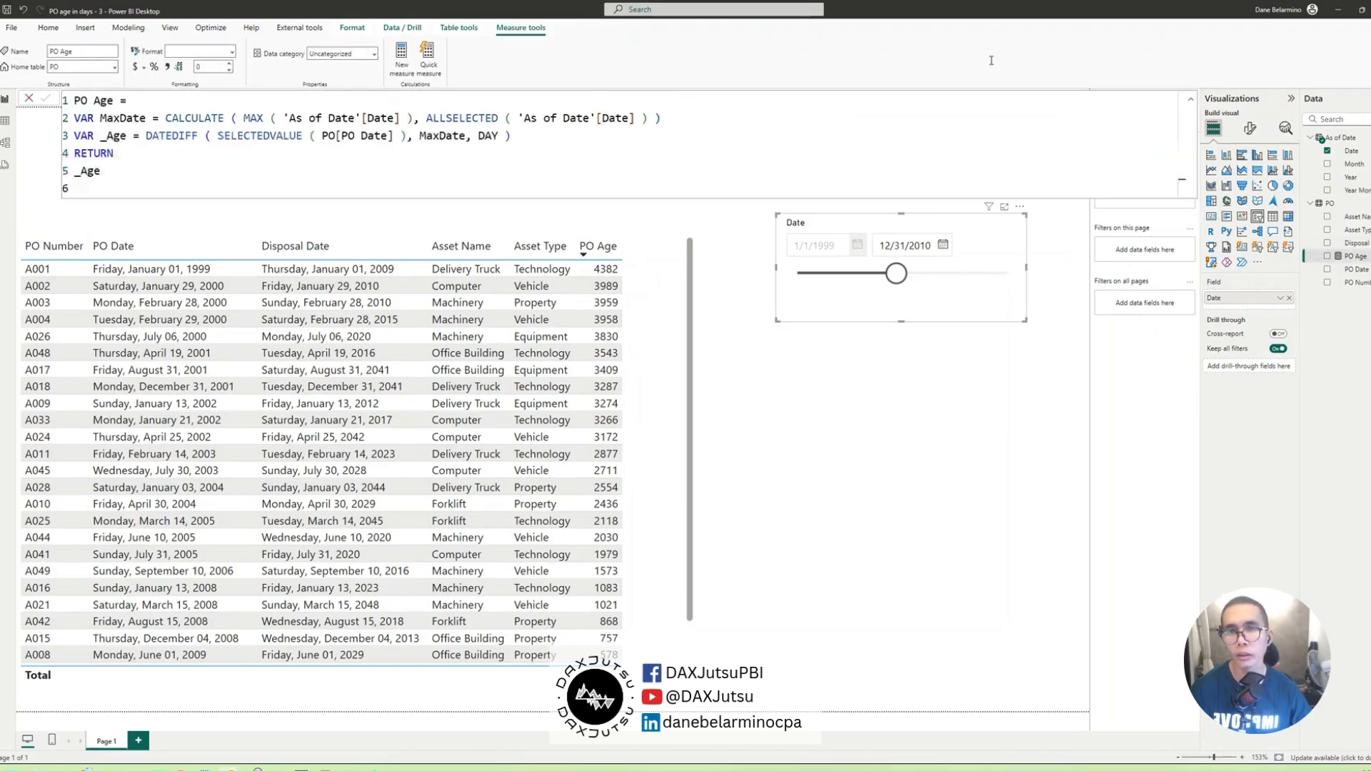
click(76, 173)
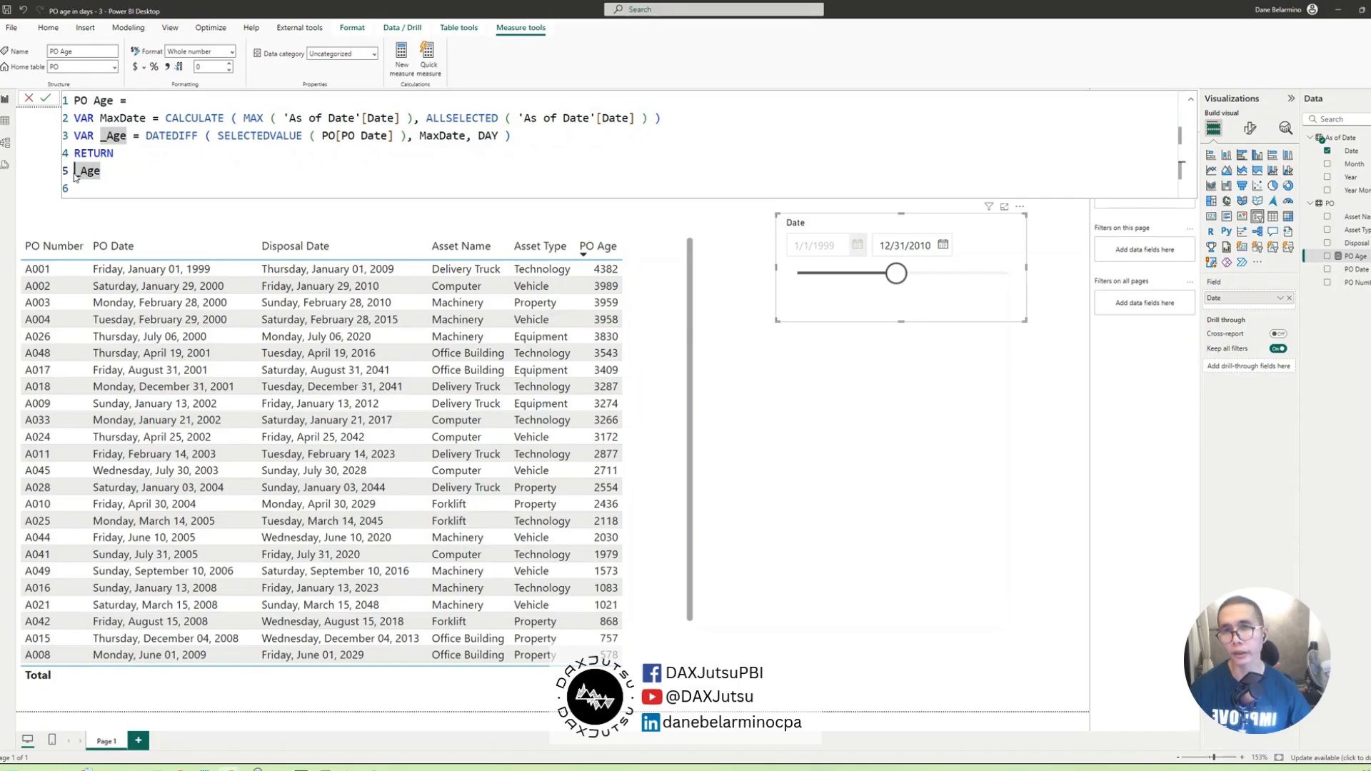
click(614, 135)
key(Return)
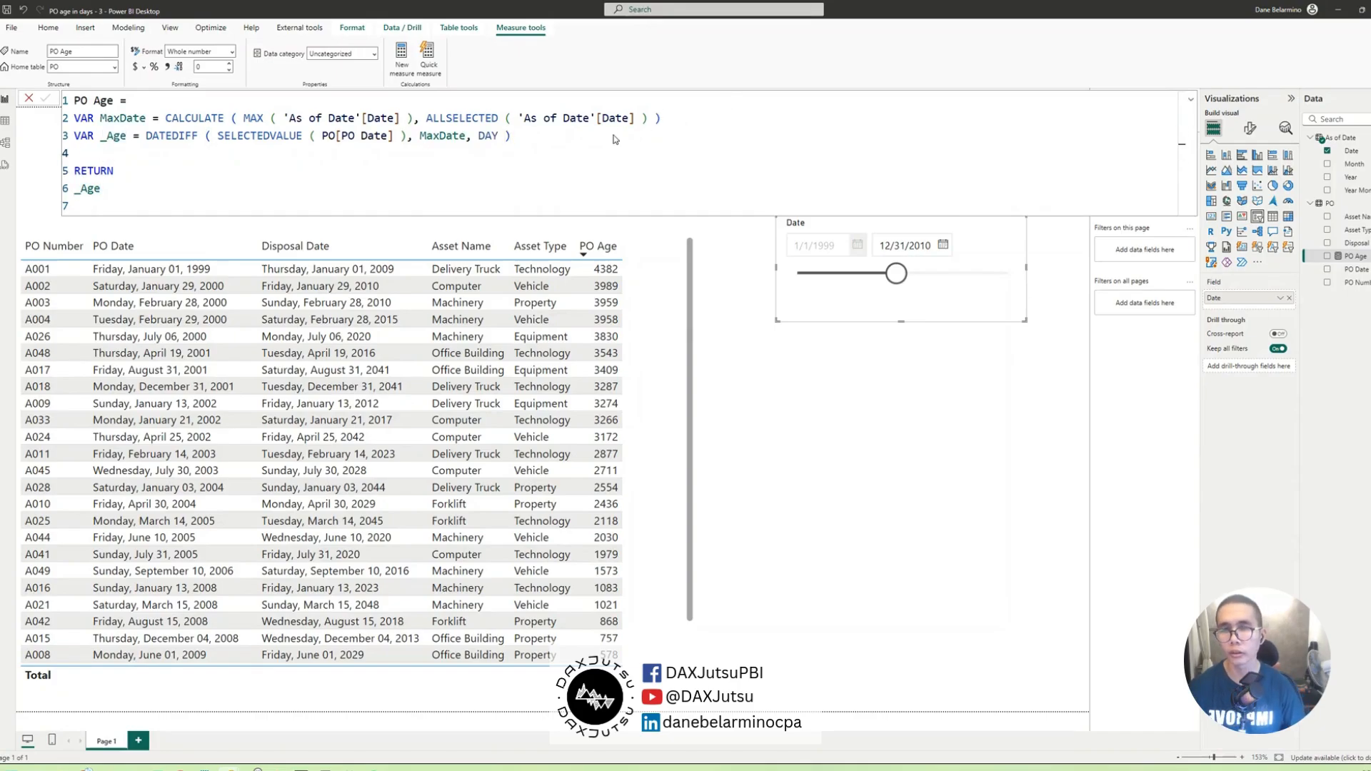
click(253, 154)
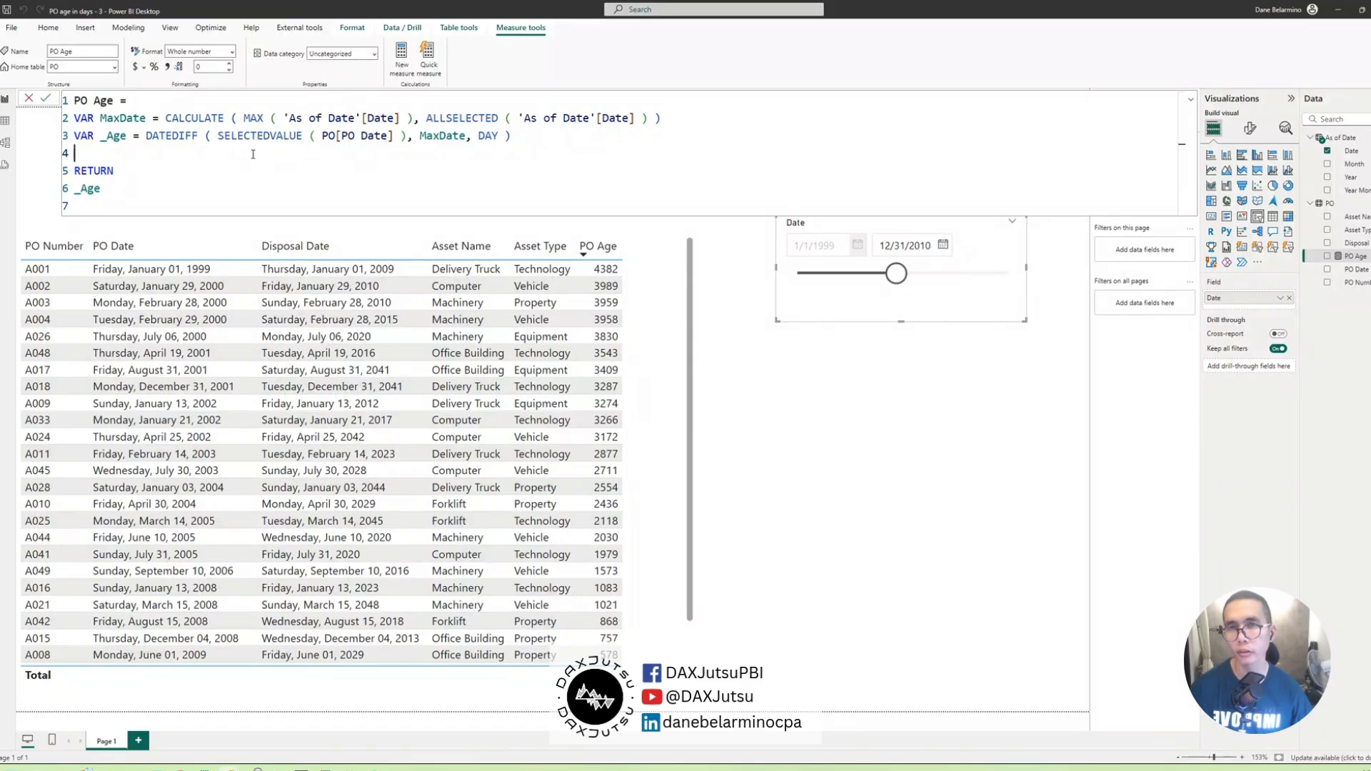
text(Var)
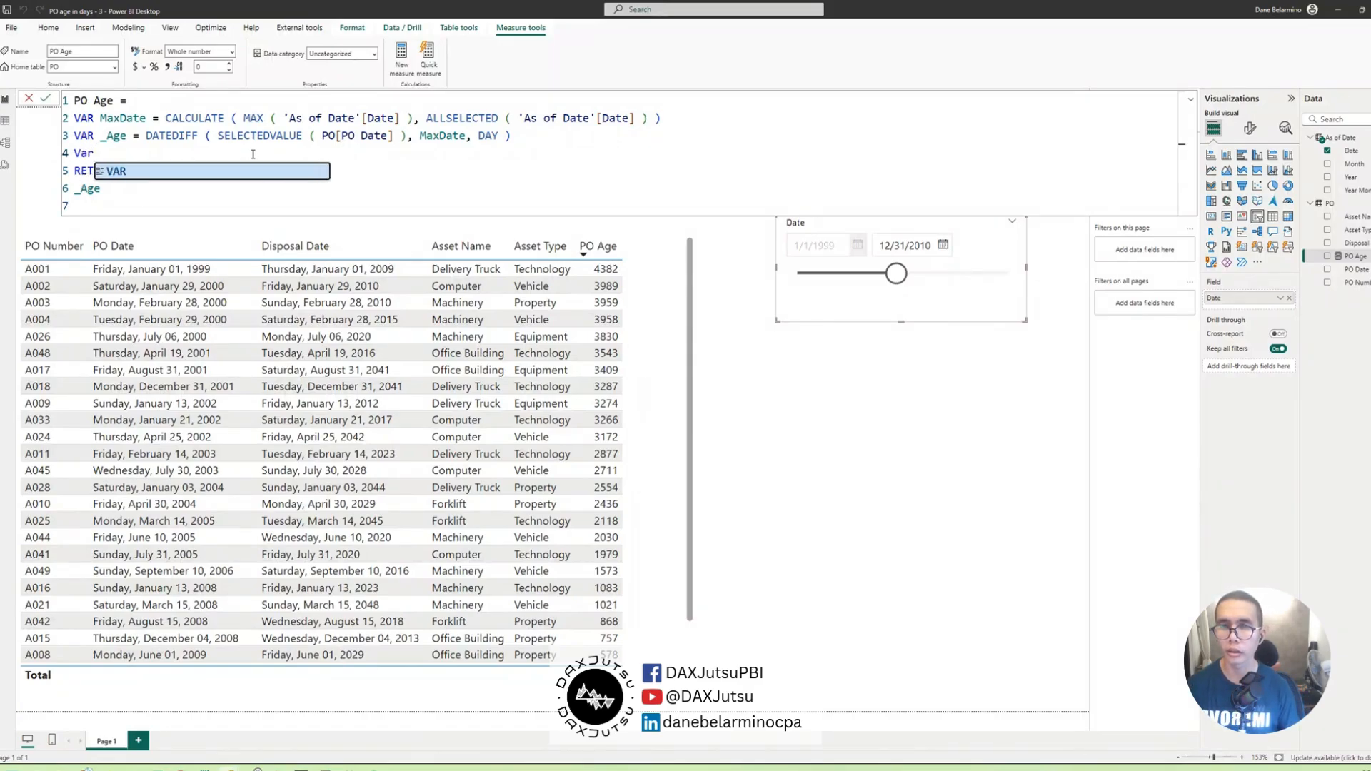
- Name the new variable DisposalDate and define it as SELECTEDVALUE ( PO[Disposal Date] )
text( Di)
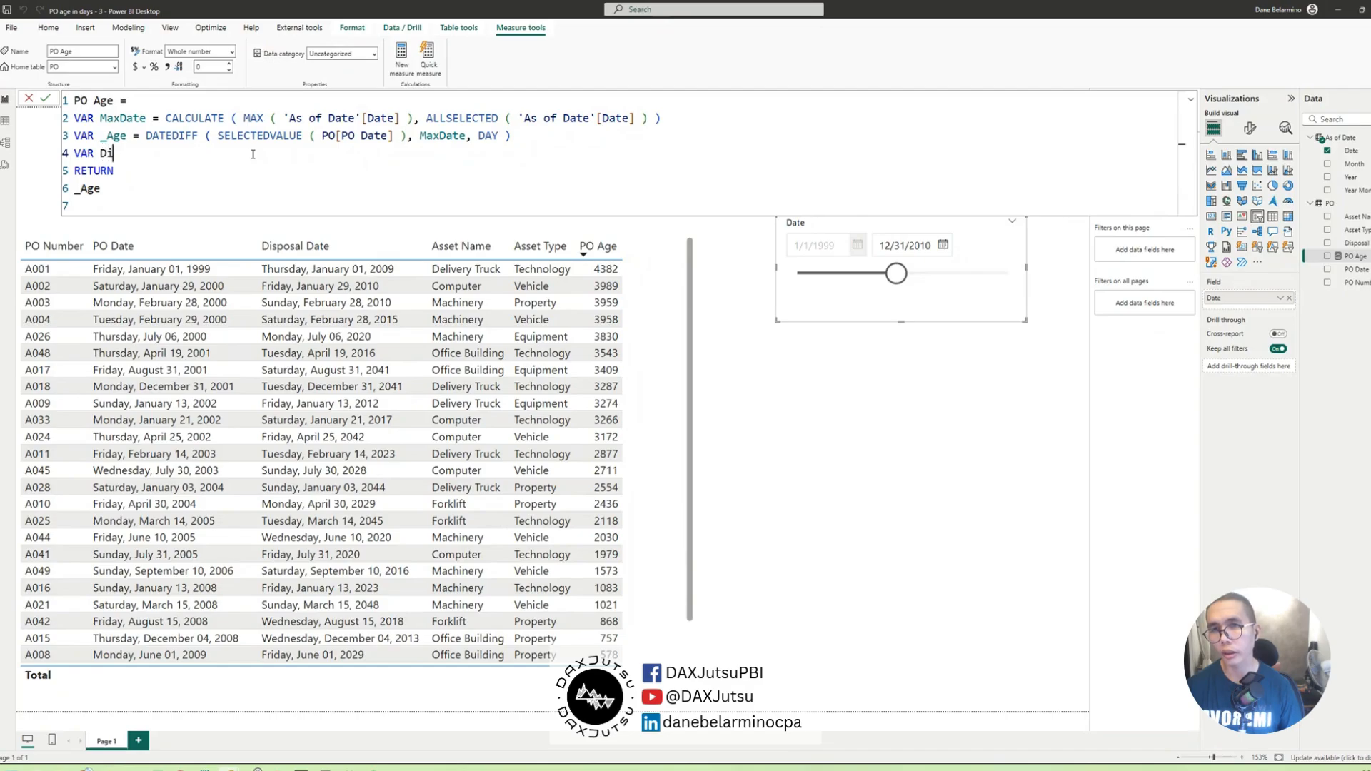
text(sposal)
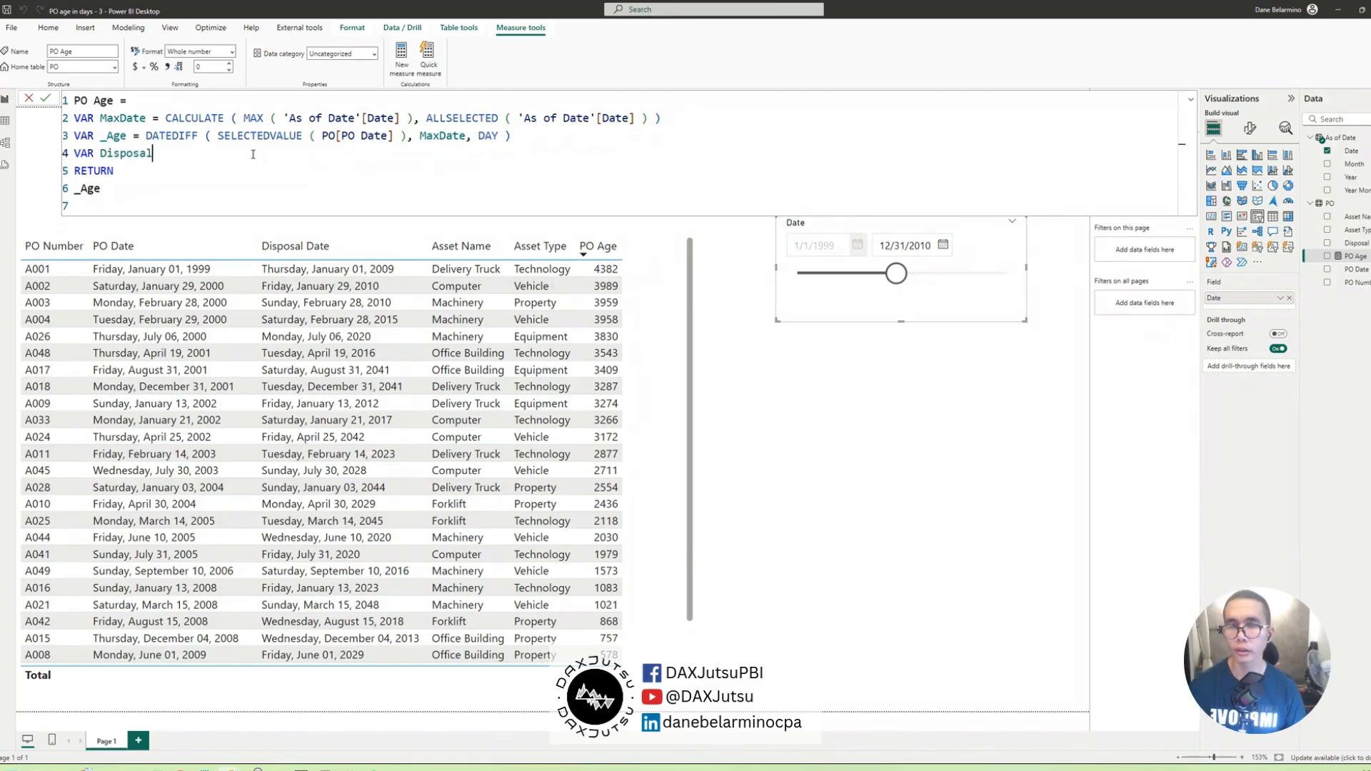
text(Date = selectedvalue)
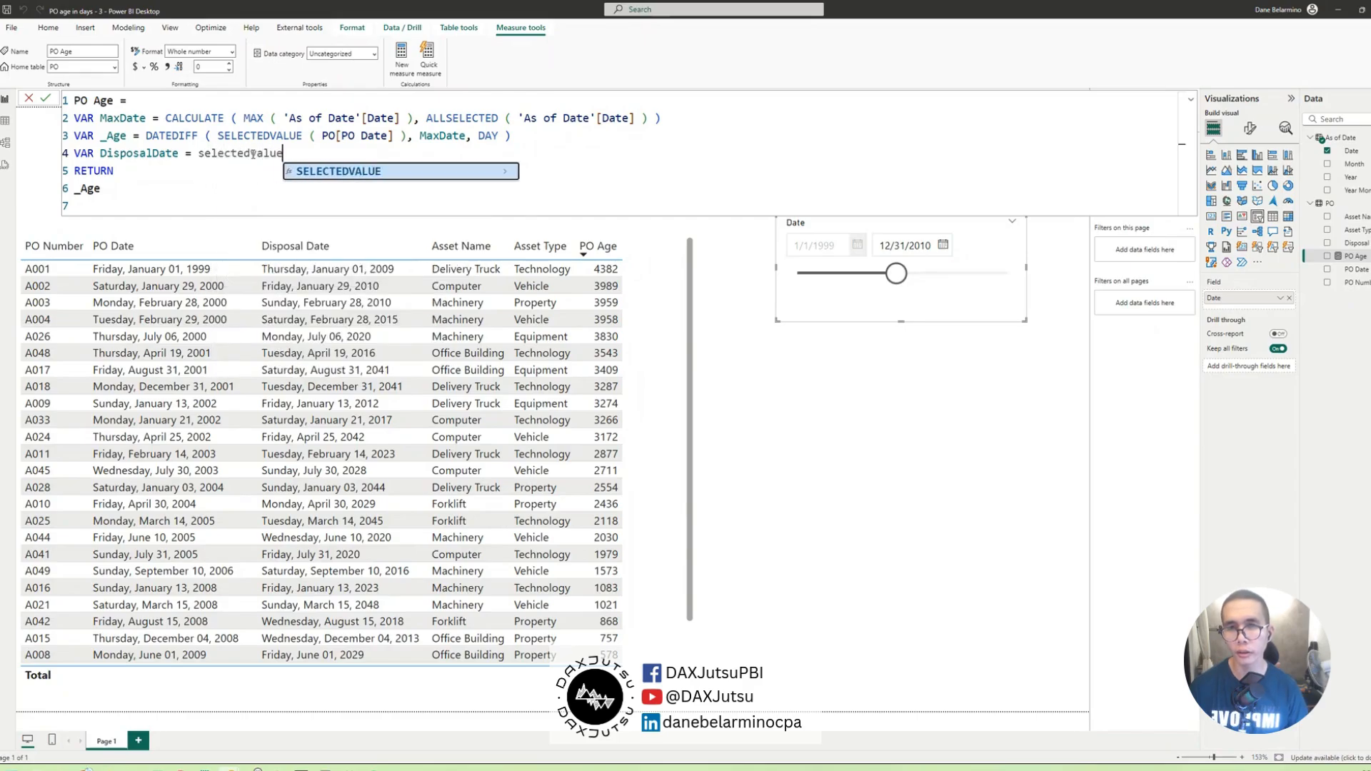
key(Tab)
key(BackSpace)
text(( )
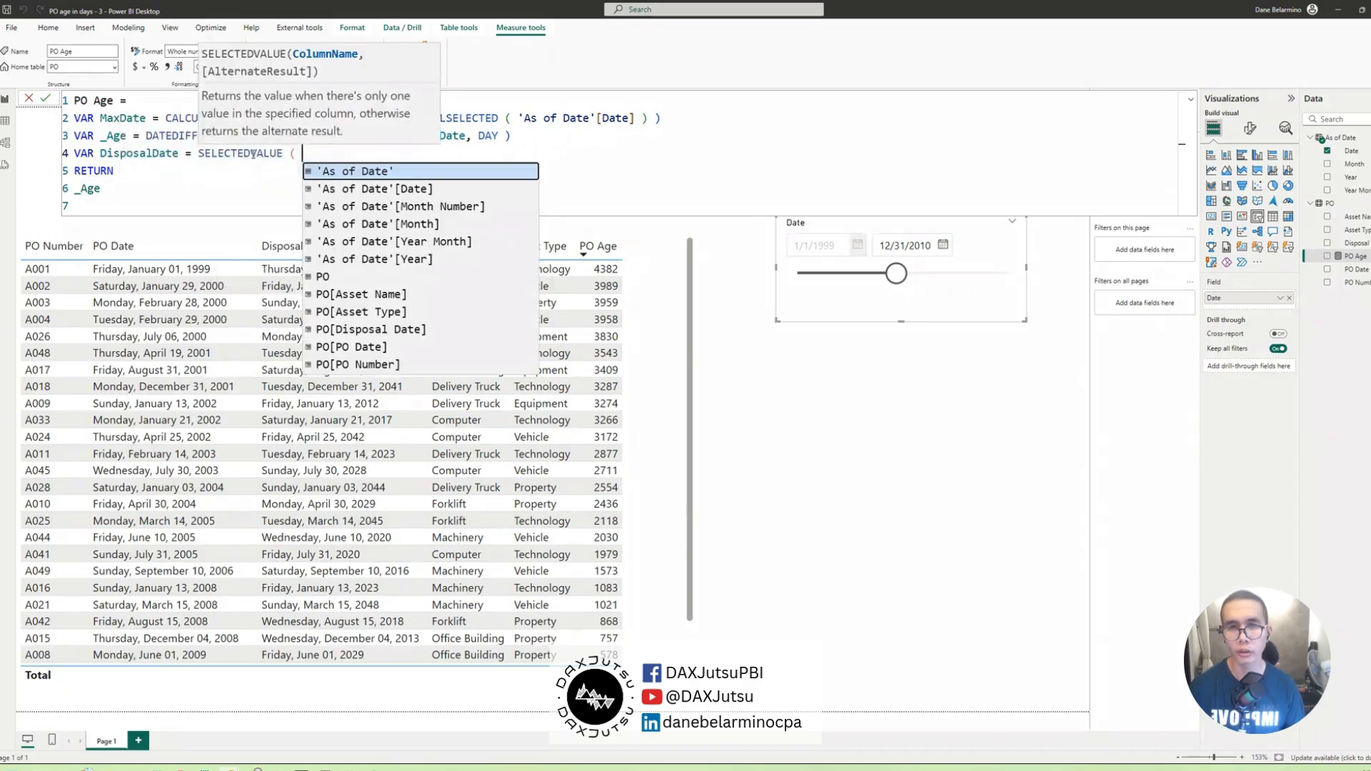
text(disp)
key(Tab)
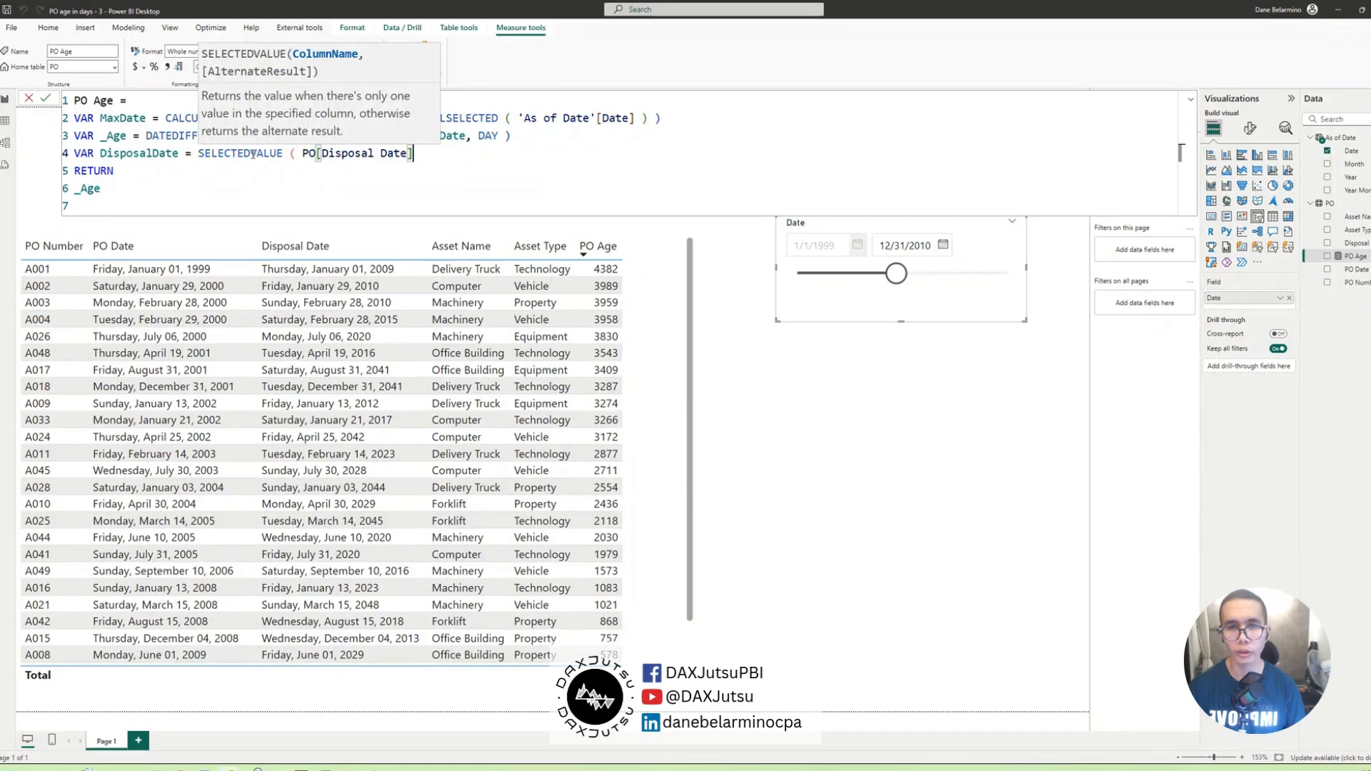
text())
- Begin an IF condition before the returned _Age that tests DisposalDate with the >= operator
click(140, 187)
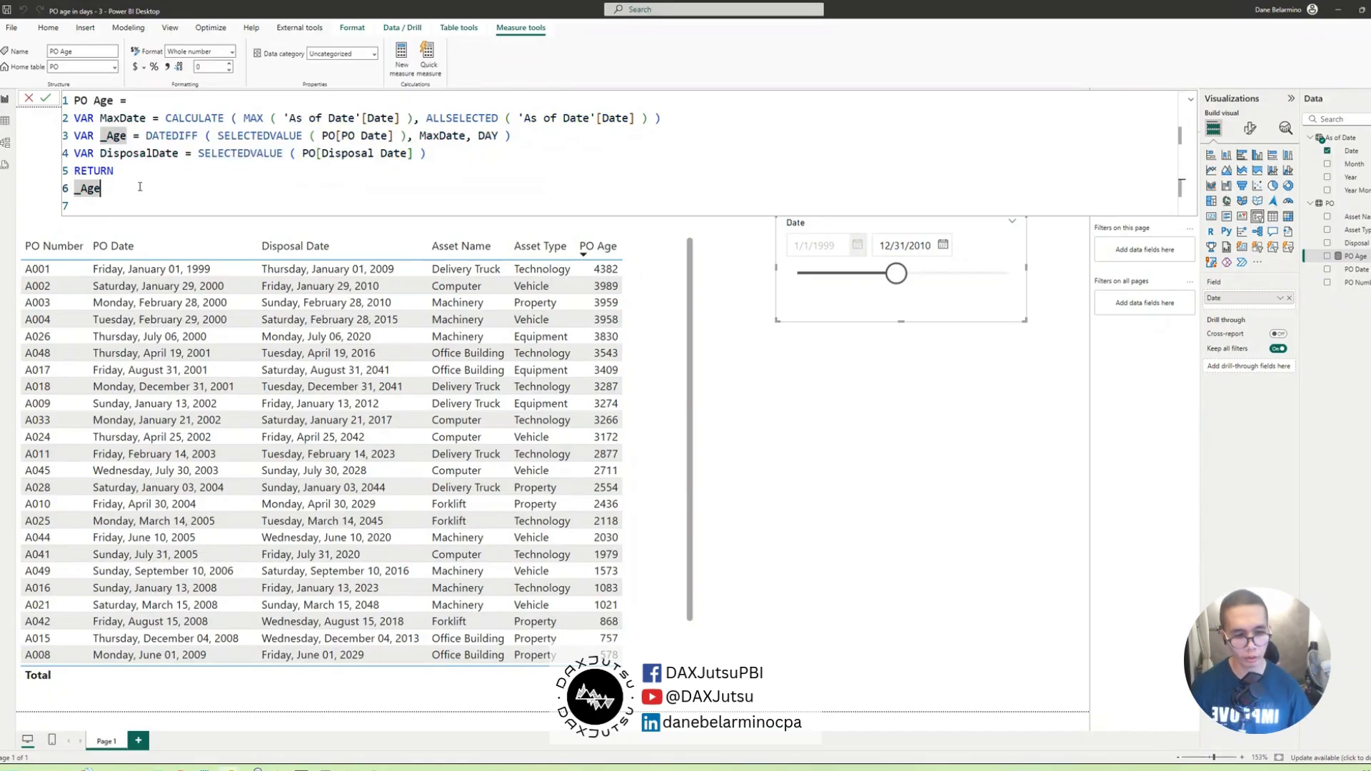
key(Home)
text(if()
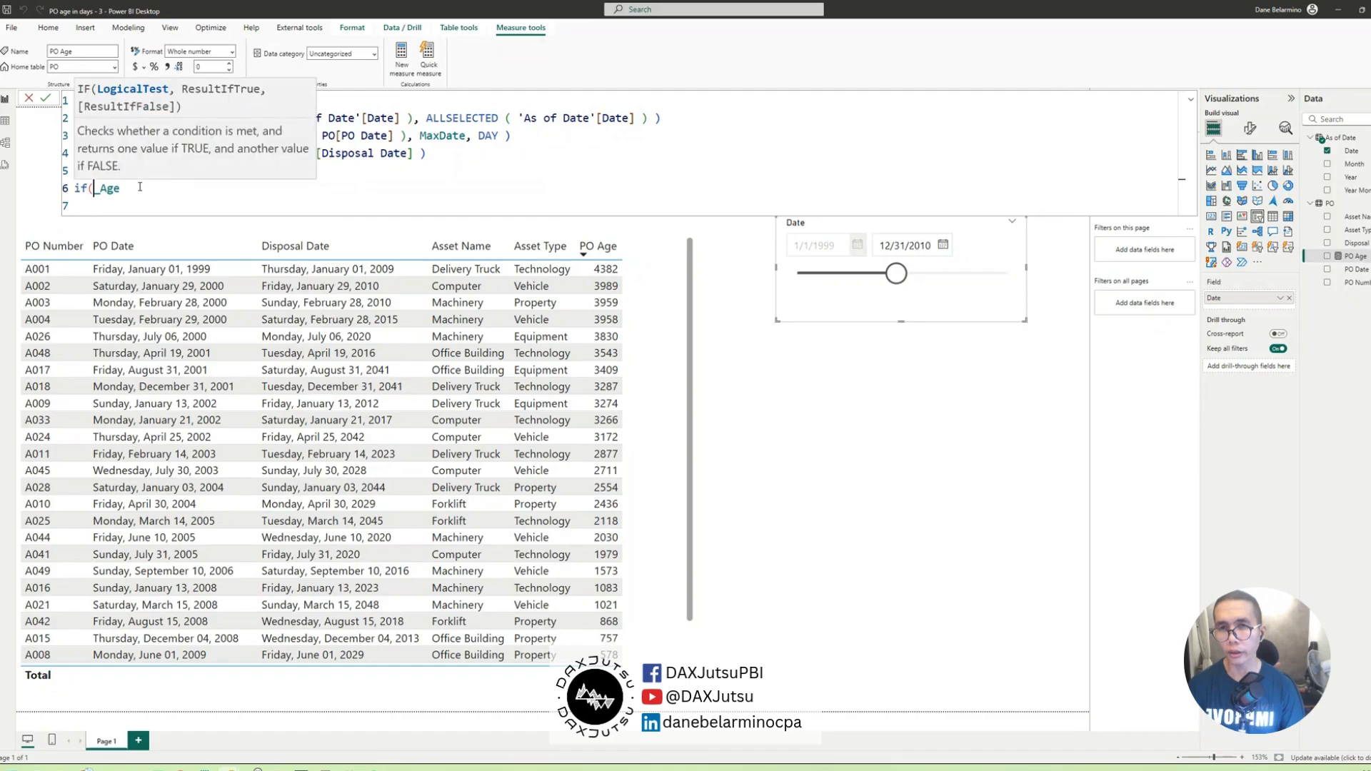
key(Delete)
text(( dispo)
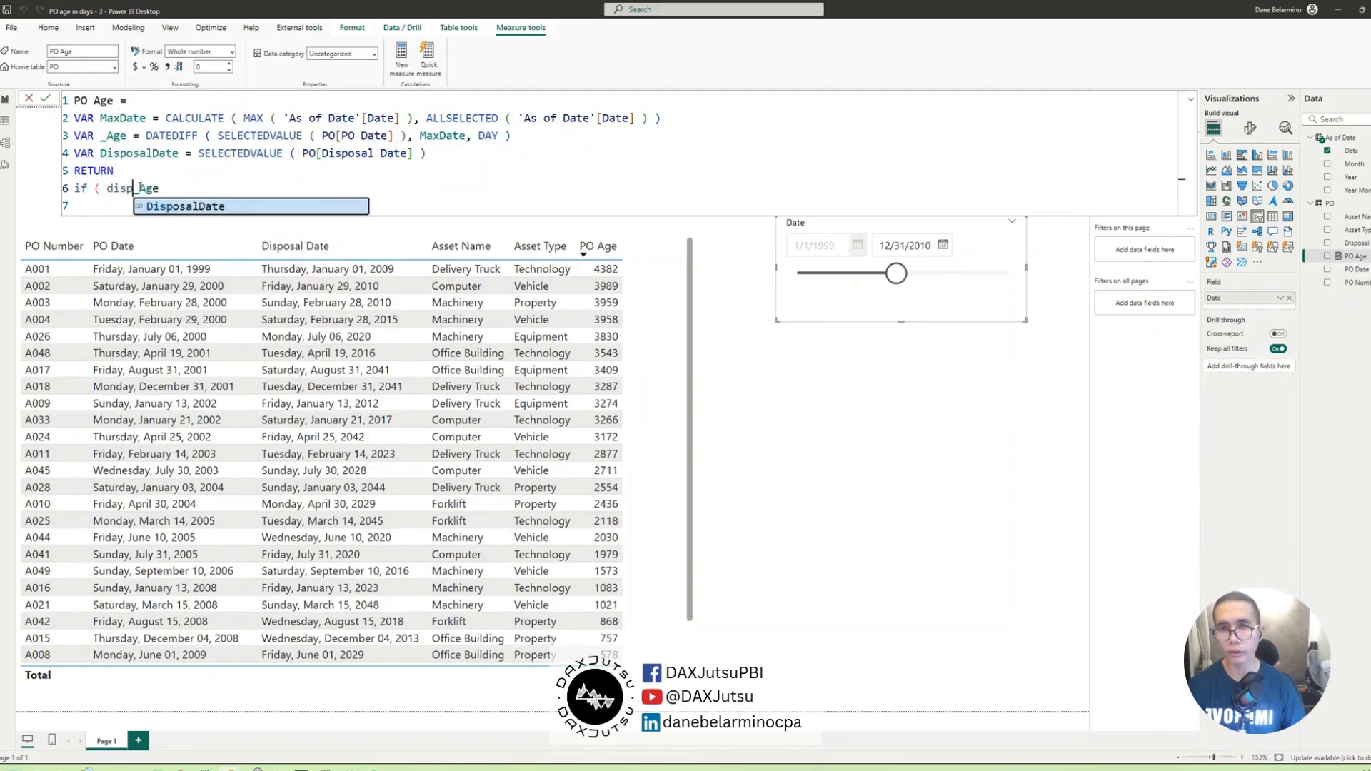
key(Tab)
text(> =)
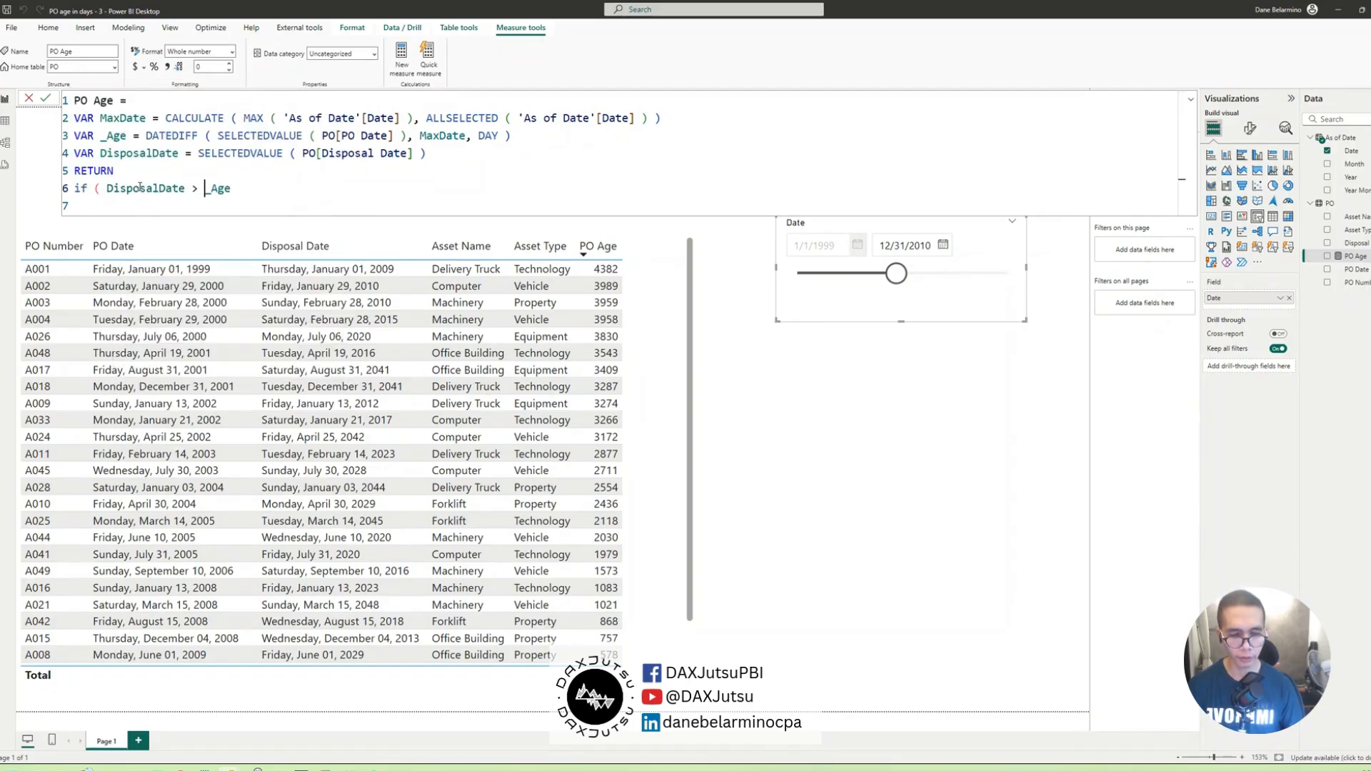
key(BackSpace)
key(BackSpace)
key(BackSpace)
text(= )
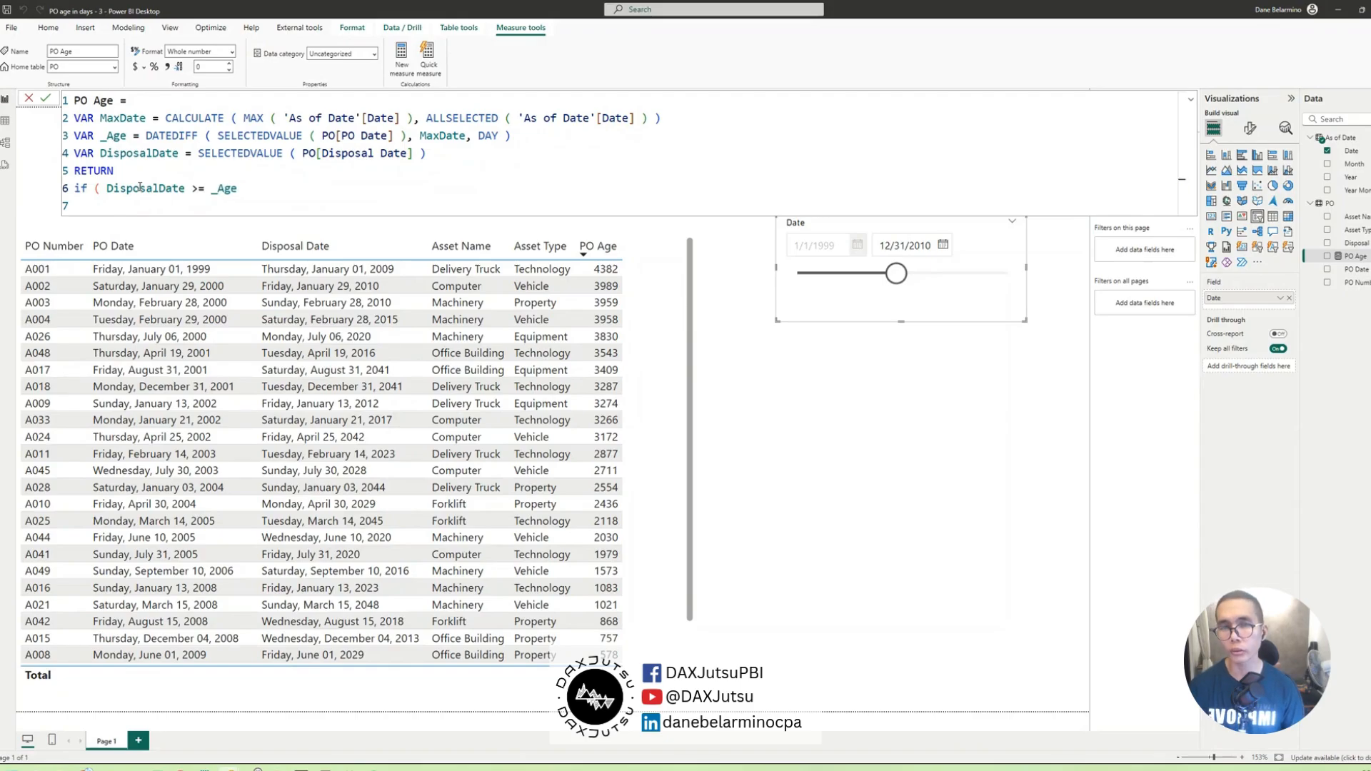
- Compare DisposalDate against MaxDate, return _Age when the condition is true, and commit the PO Age formula
text(MAX()
key(BackSpace)
key(BackSpace)
key(BackSpace)
key(BackSpace)
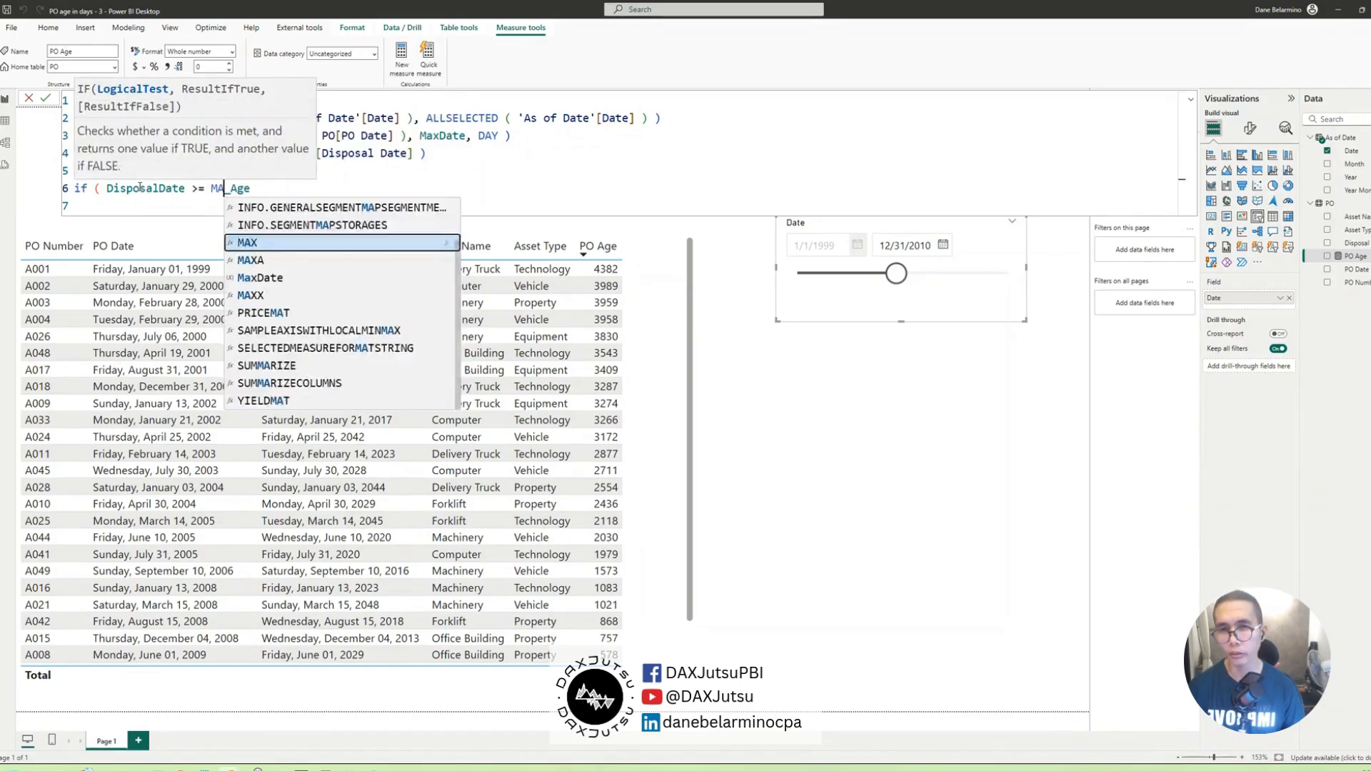
text(Max)
key(Down)
key(Tab)
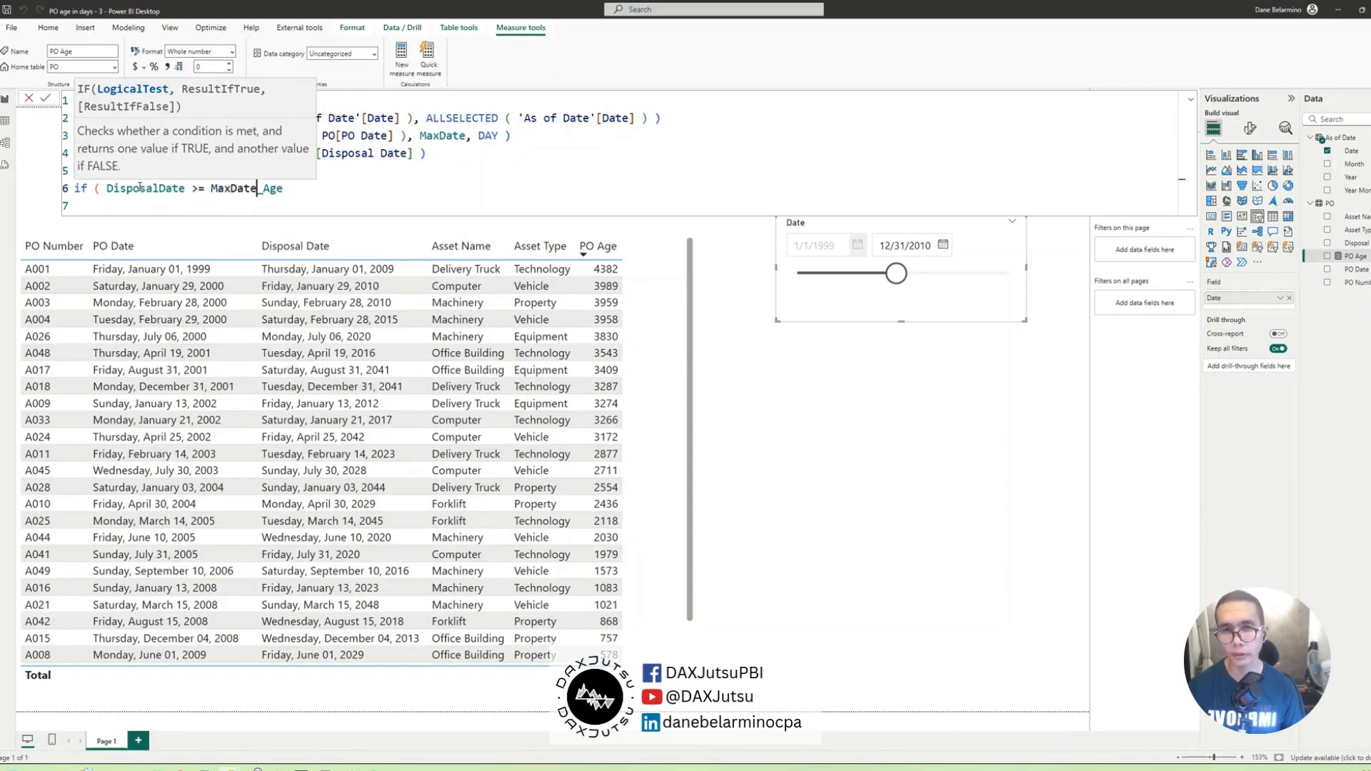
text(, _Age ))
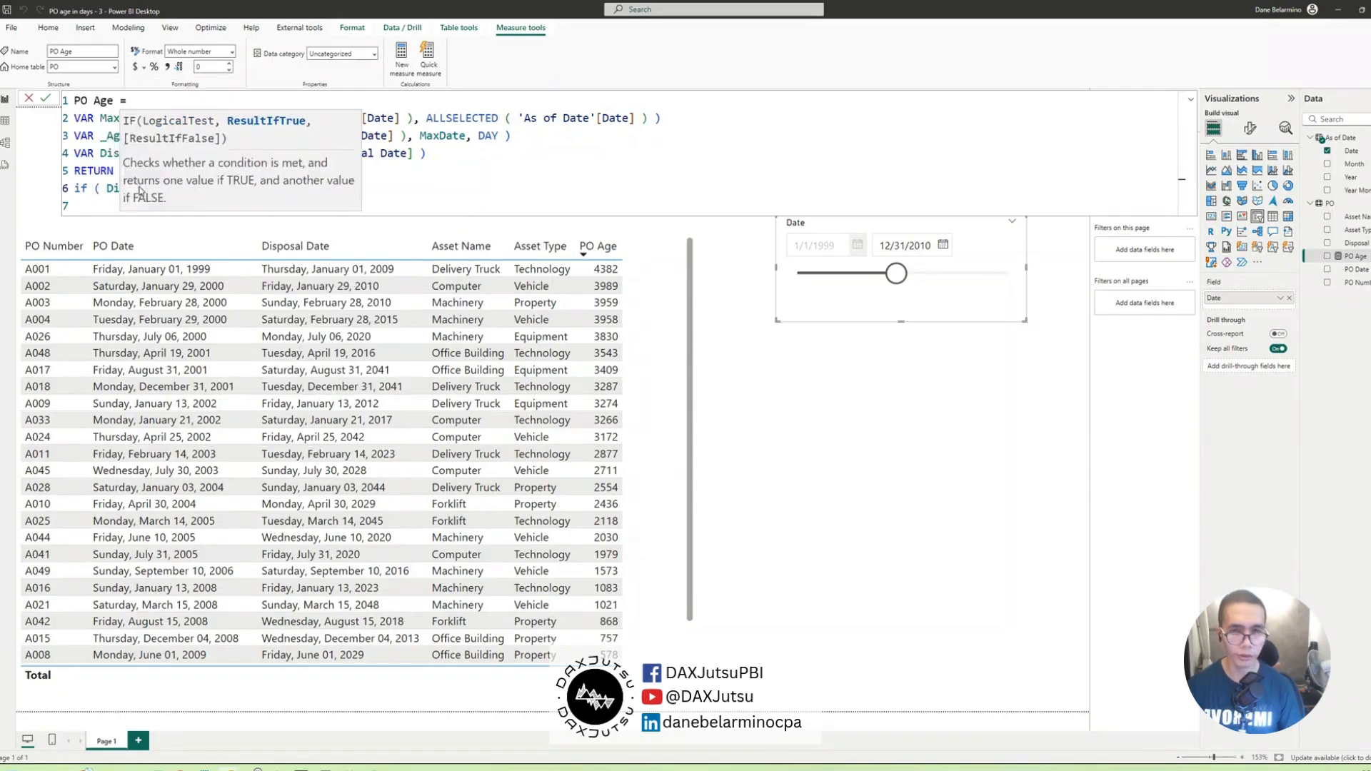
key(Return)
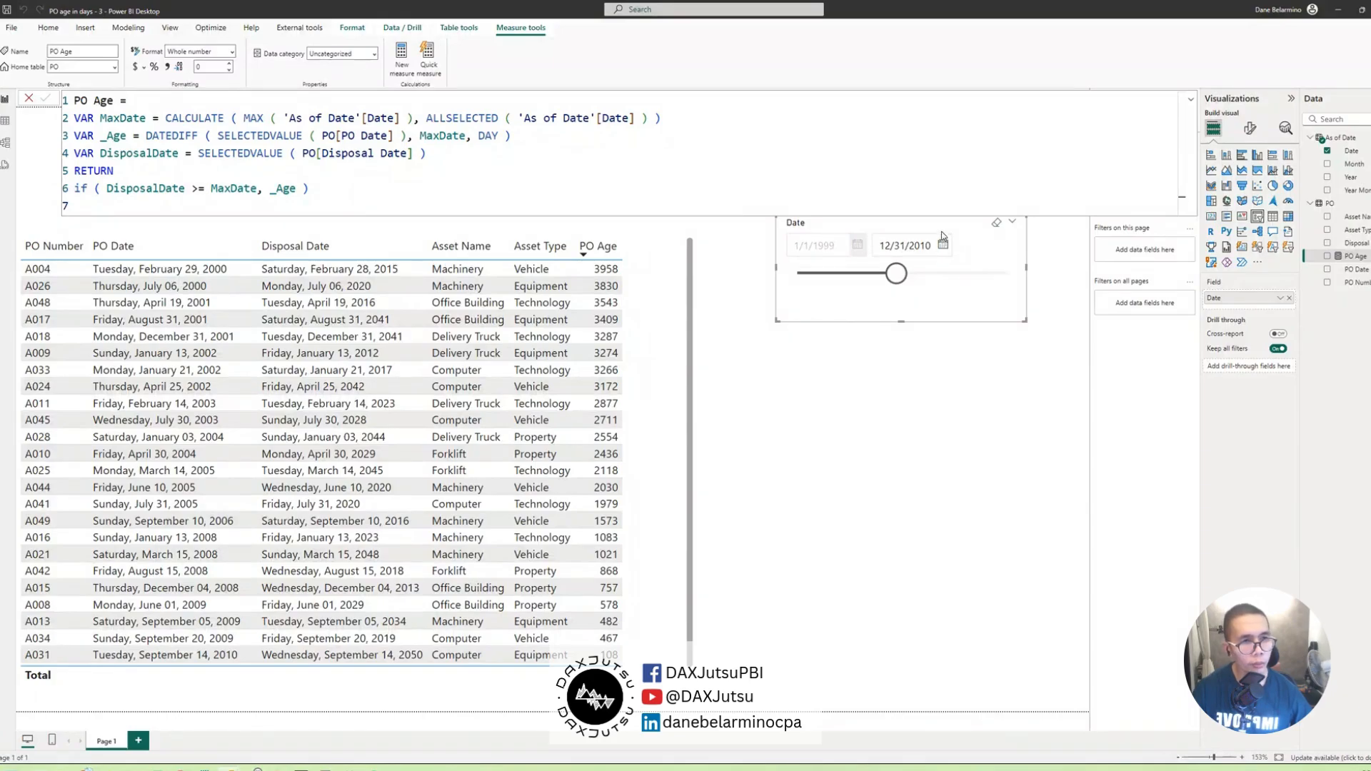
- Reposition the Date slicer slightly lower and closer to the table
drag(942, 236, 894, 276)
click(211, 251)
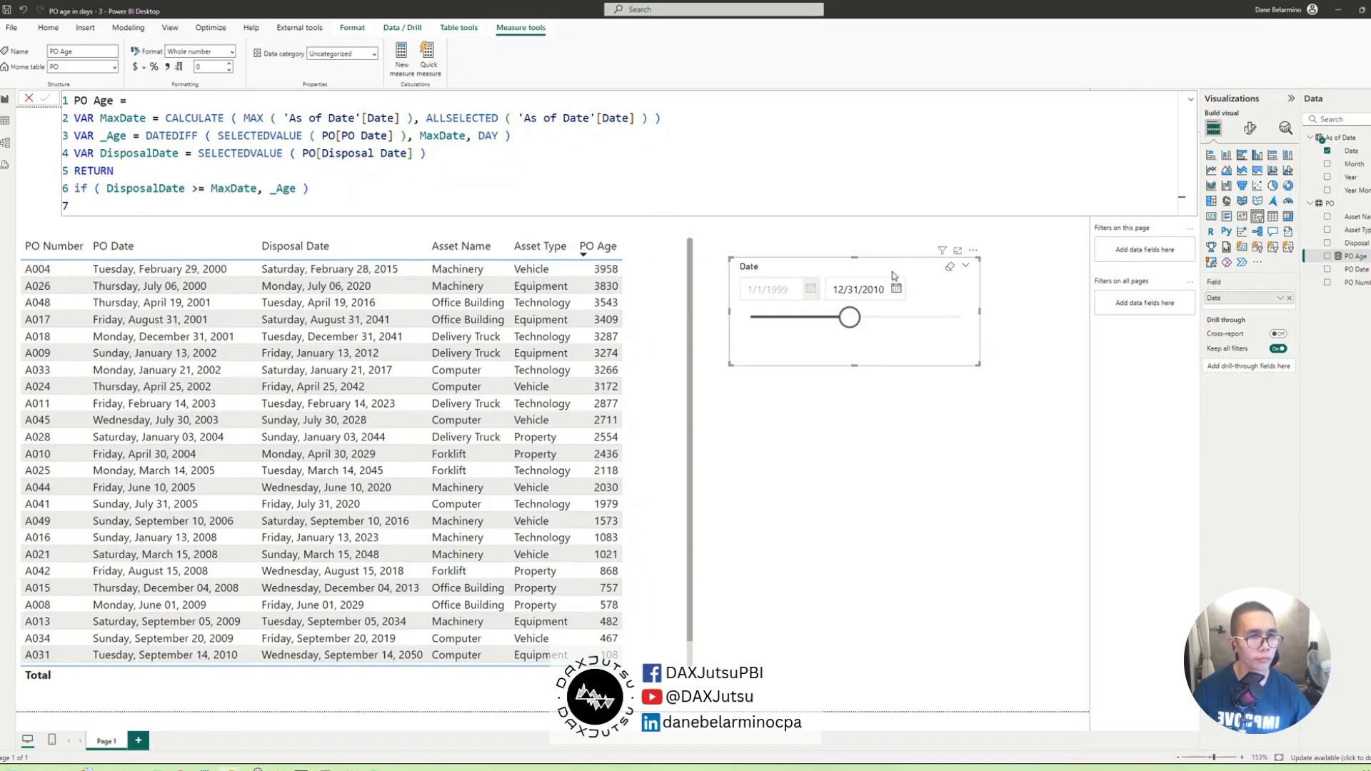
drag(892, 275, 898, 275)
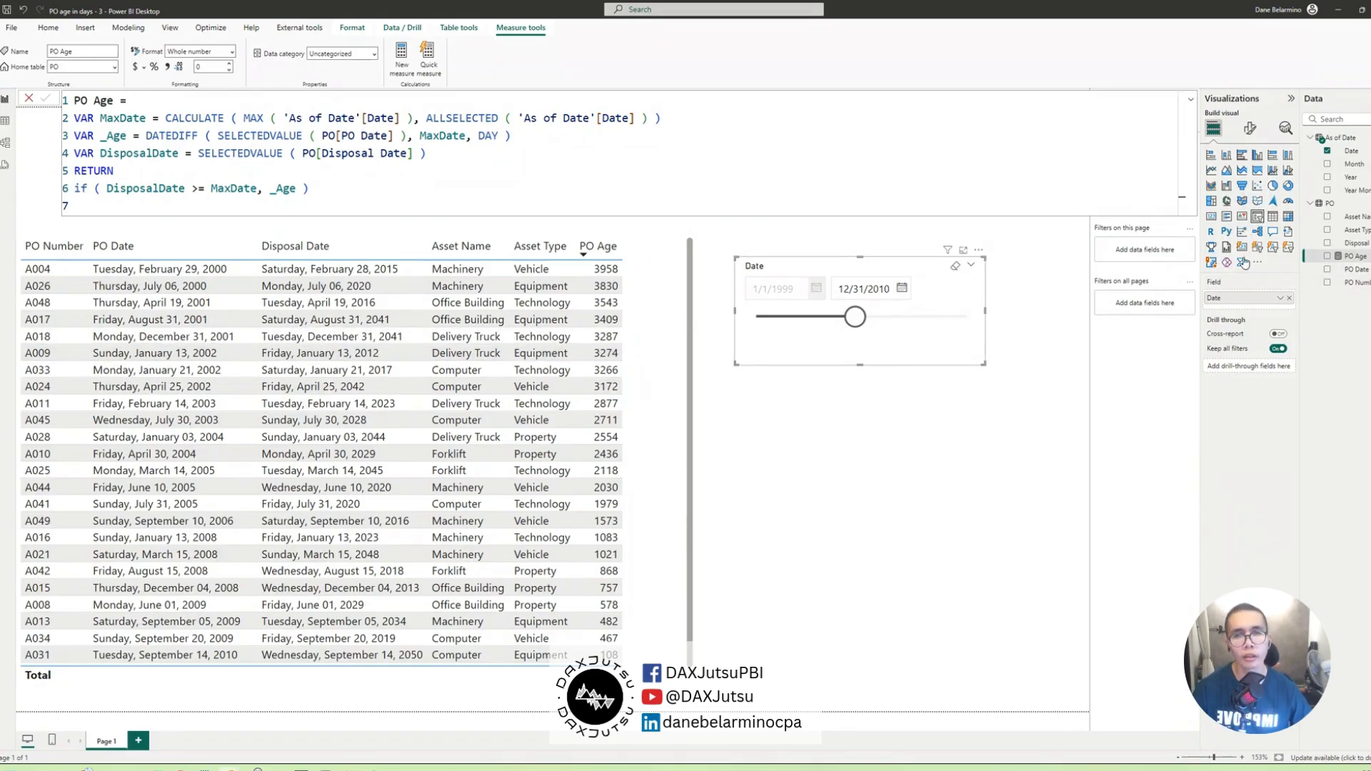
- Add a second, empty slicer visual and place it below the Date slicer
click(1069, 433)
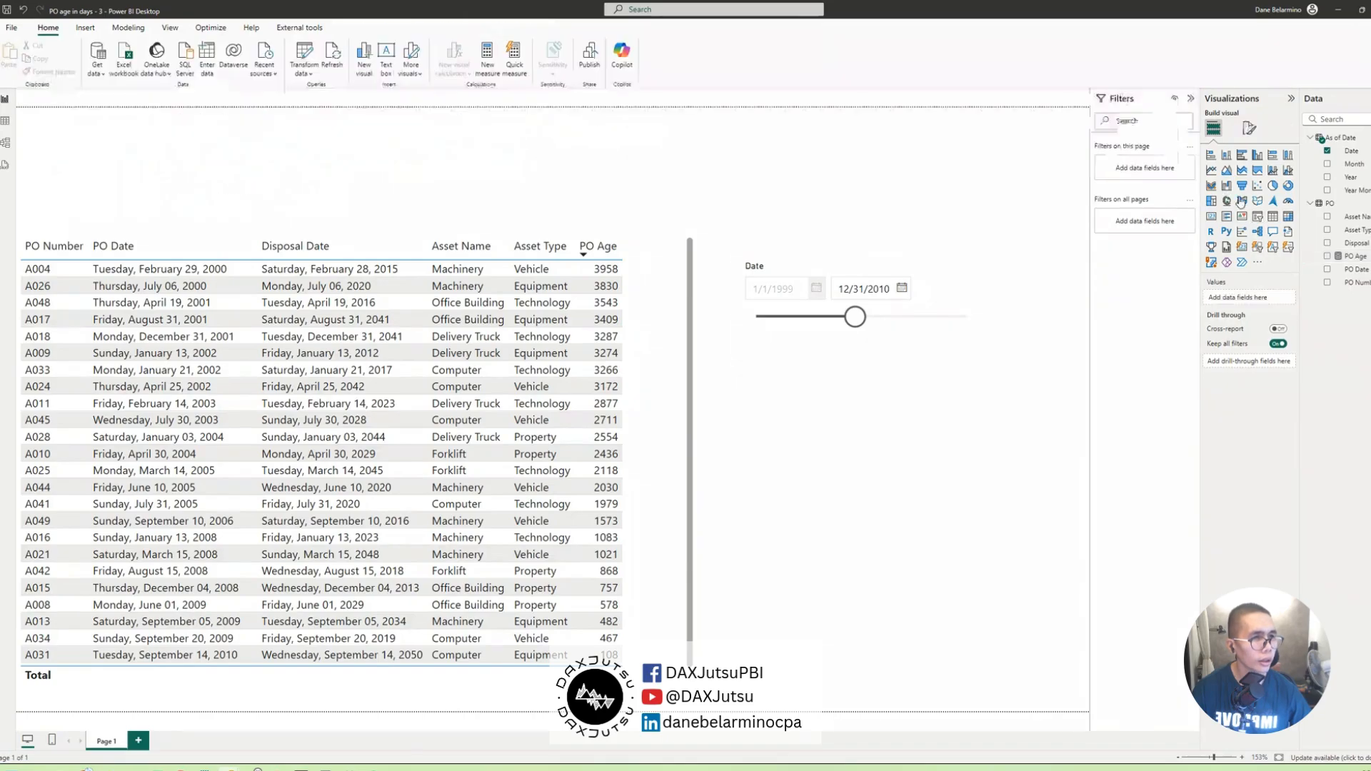
click(1257, 217)
drag(870, 211, 933, 501)
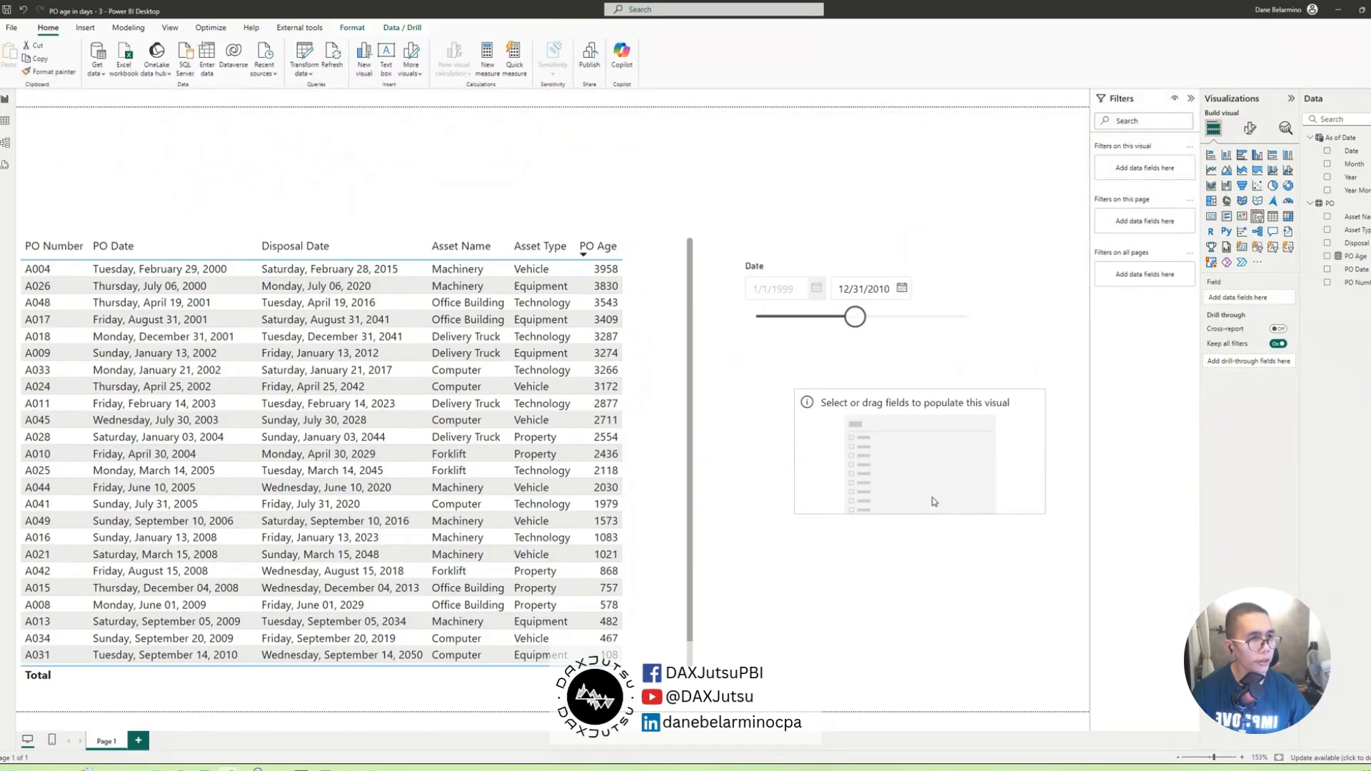
- Try to assign the PO Age measure to the empty slicer, and shift that slicer slightly closer to the table
drag(1354, 256, 1256, 293)
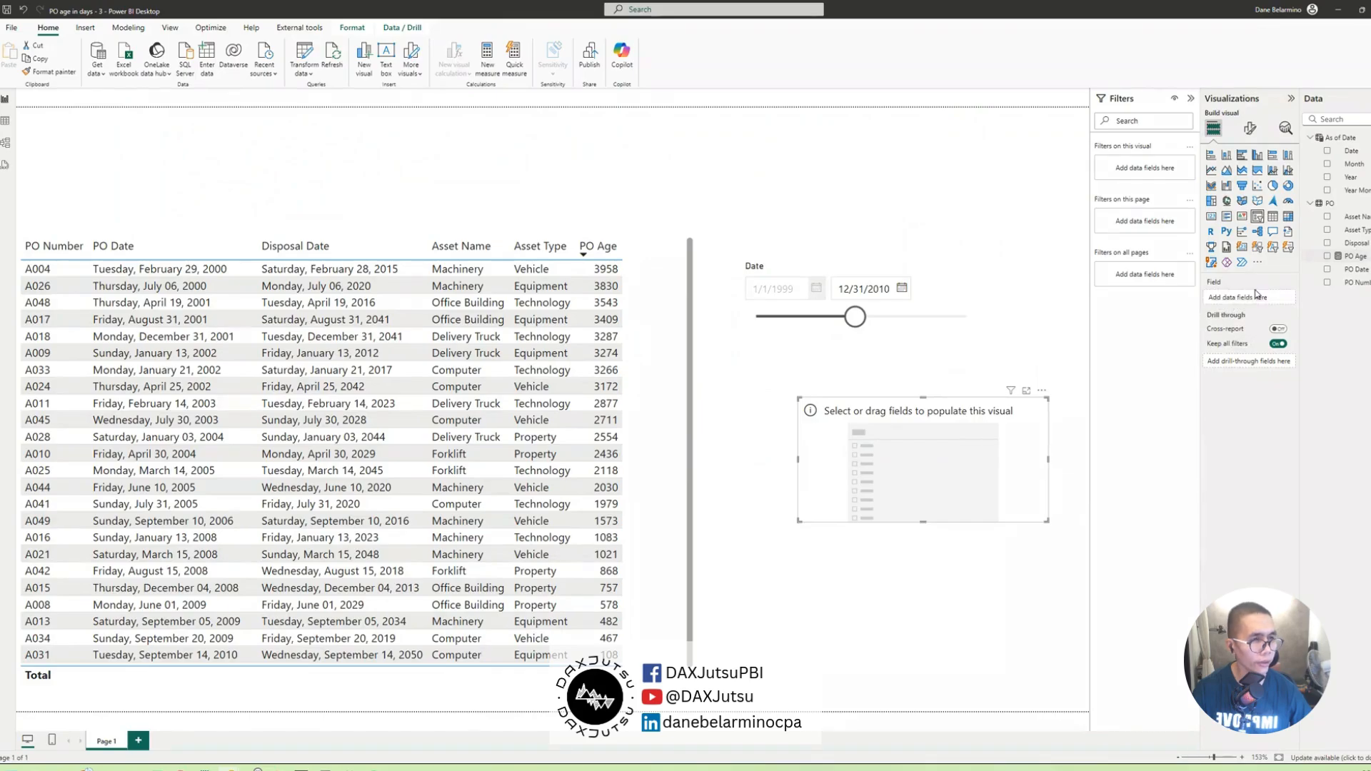
drag(920, 437, 929, 437)
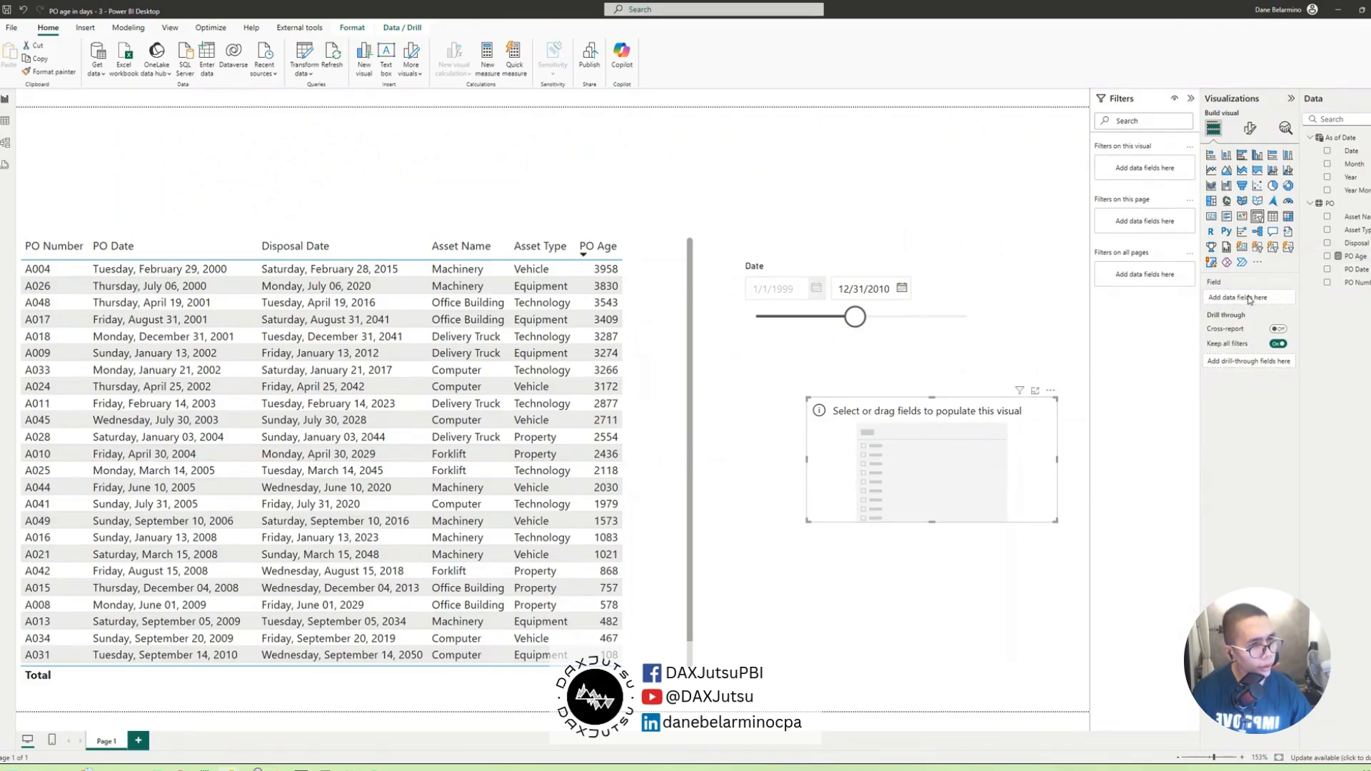
drag(1351, 259, 1255, 299)
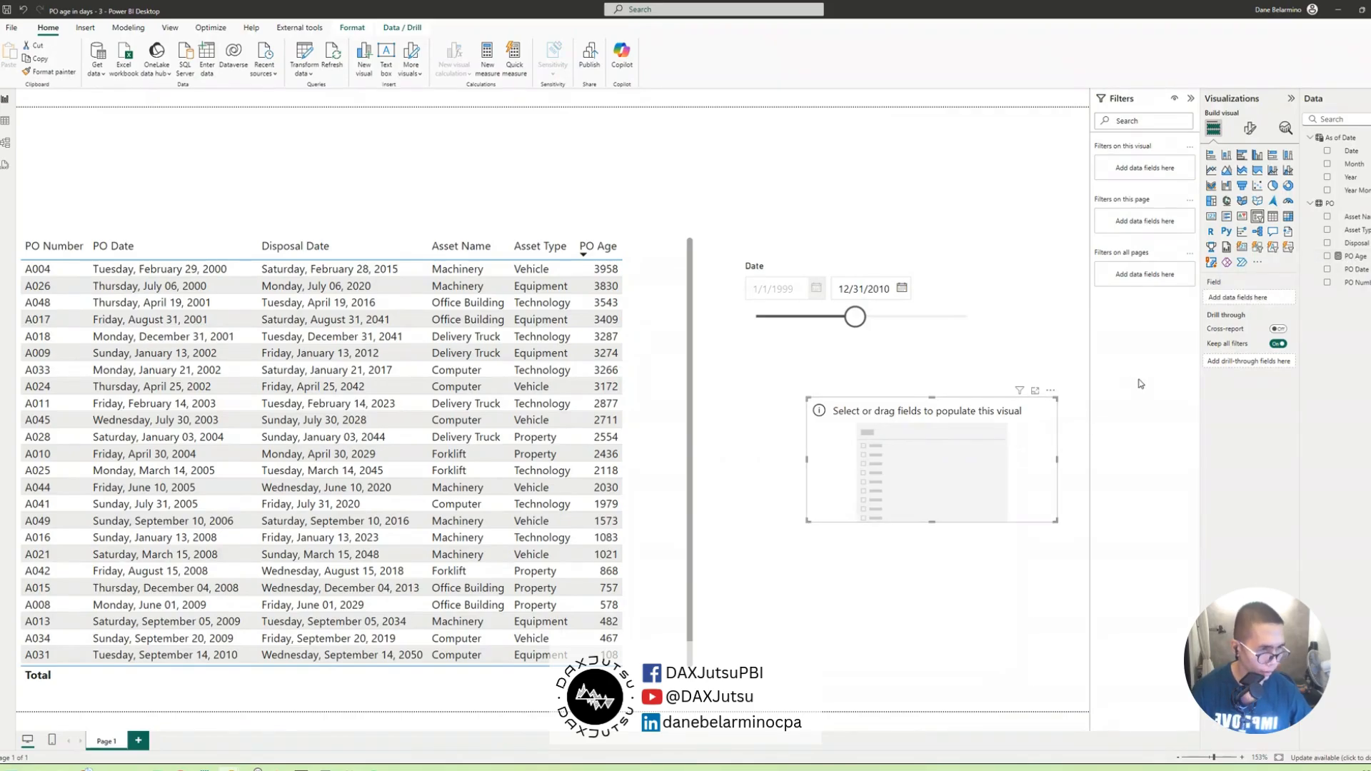
drag(1027, 439, 989, 444)
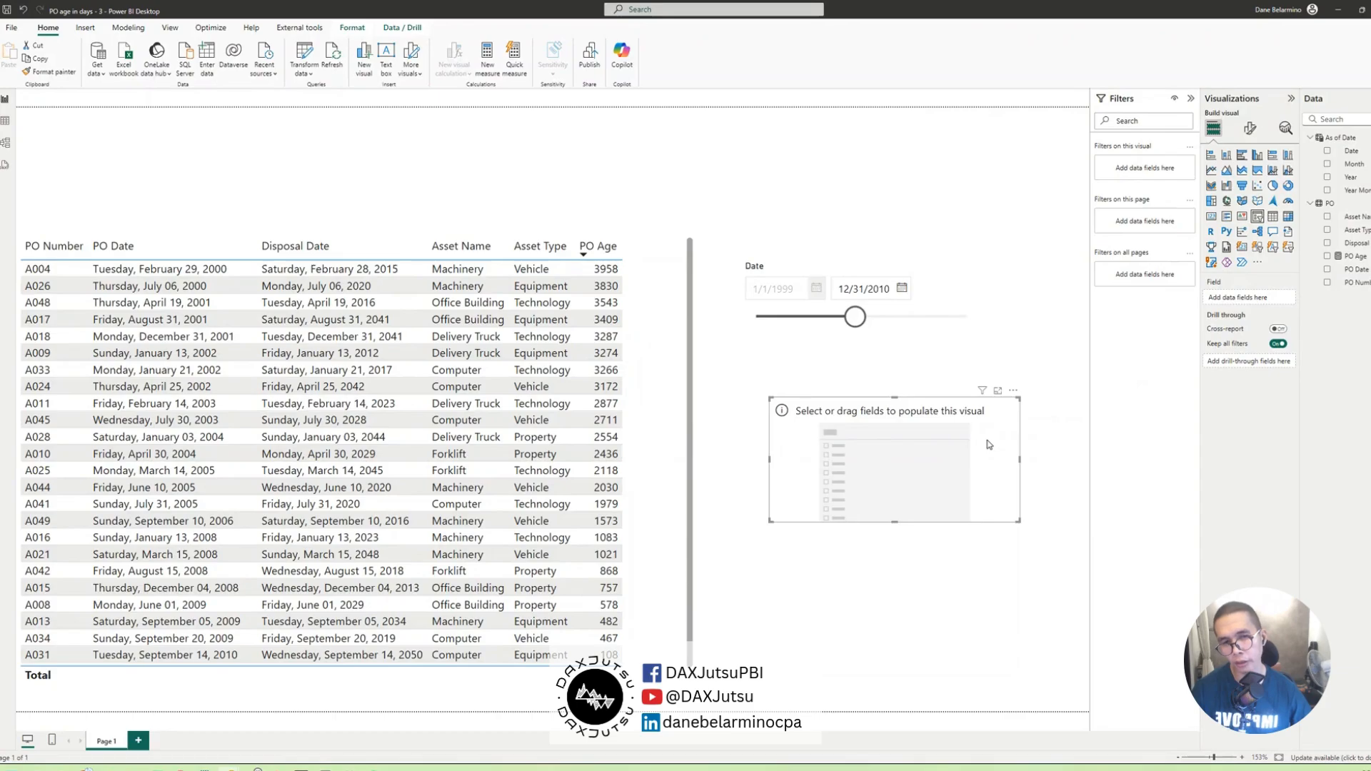
- Create a new calculated table named Ages in Table view and start a second line for its expression
click(1356, 256)
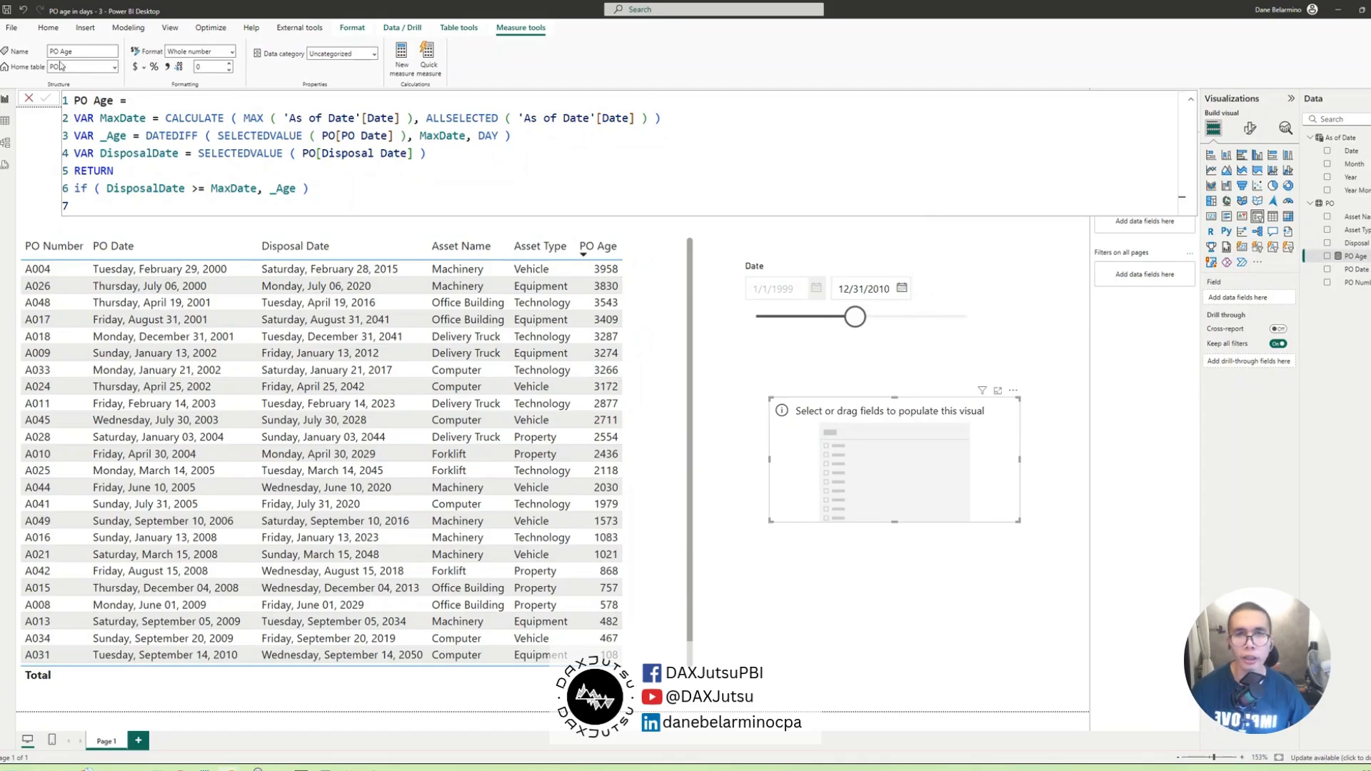
click(4, 122)
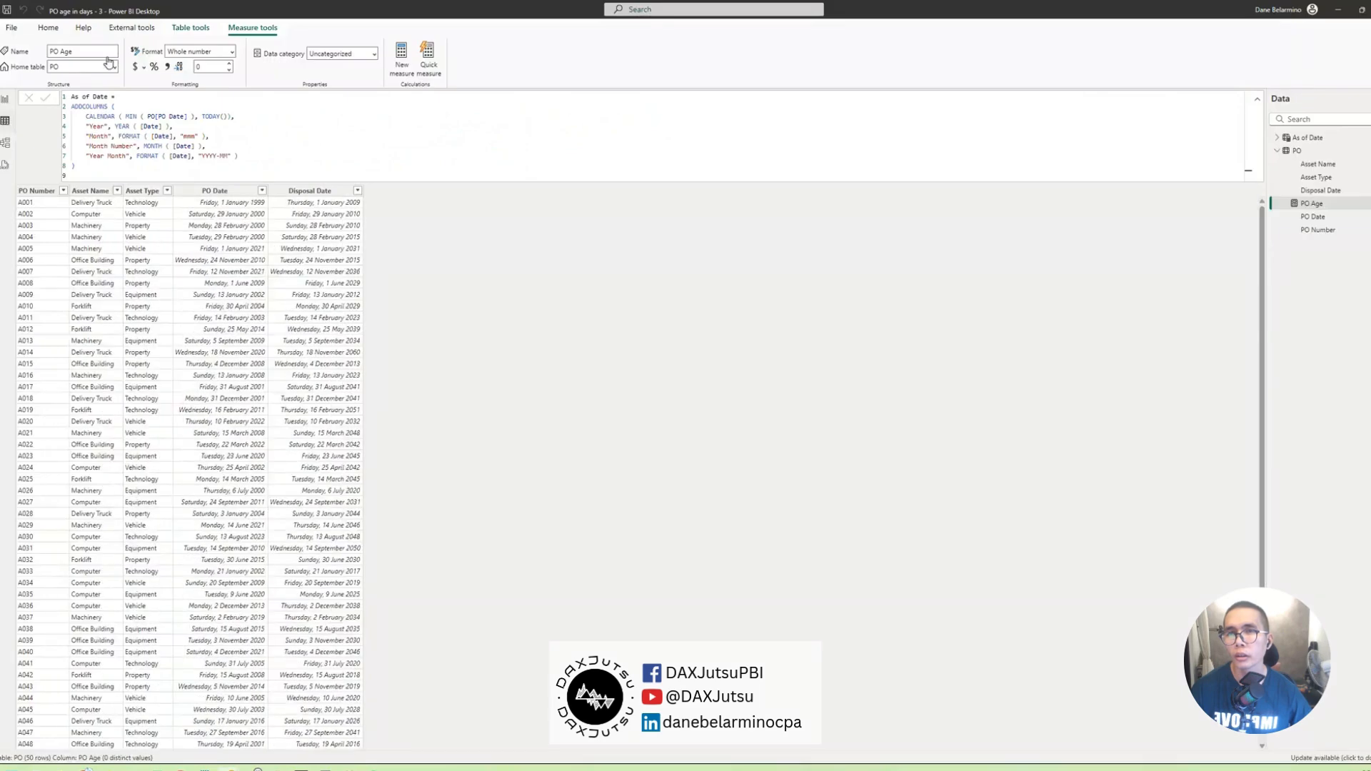
click(48, 28)
click(463, 58)
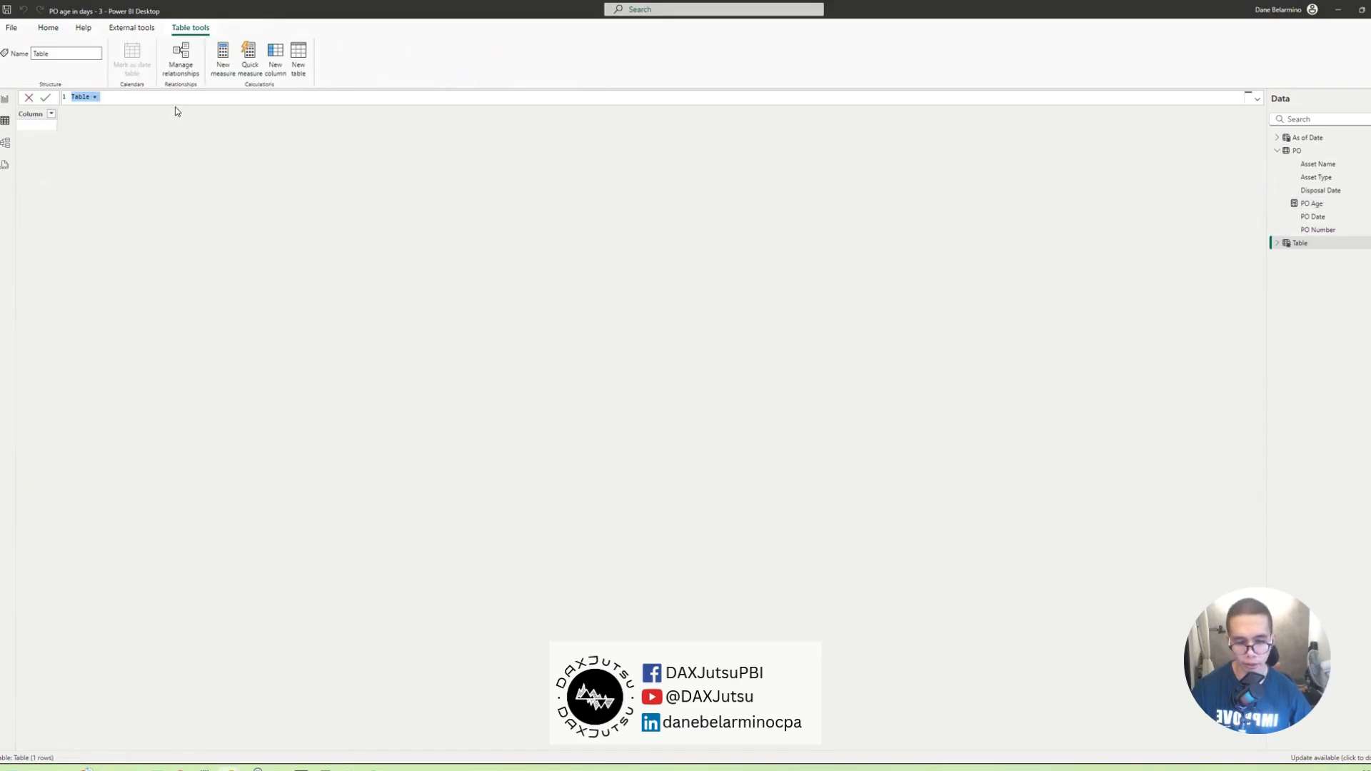
text(ages)
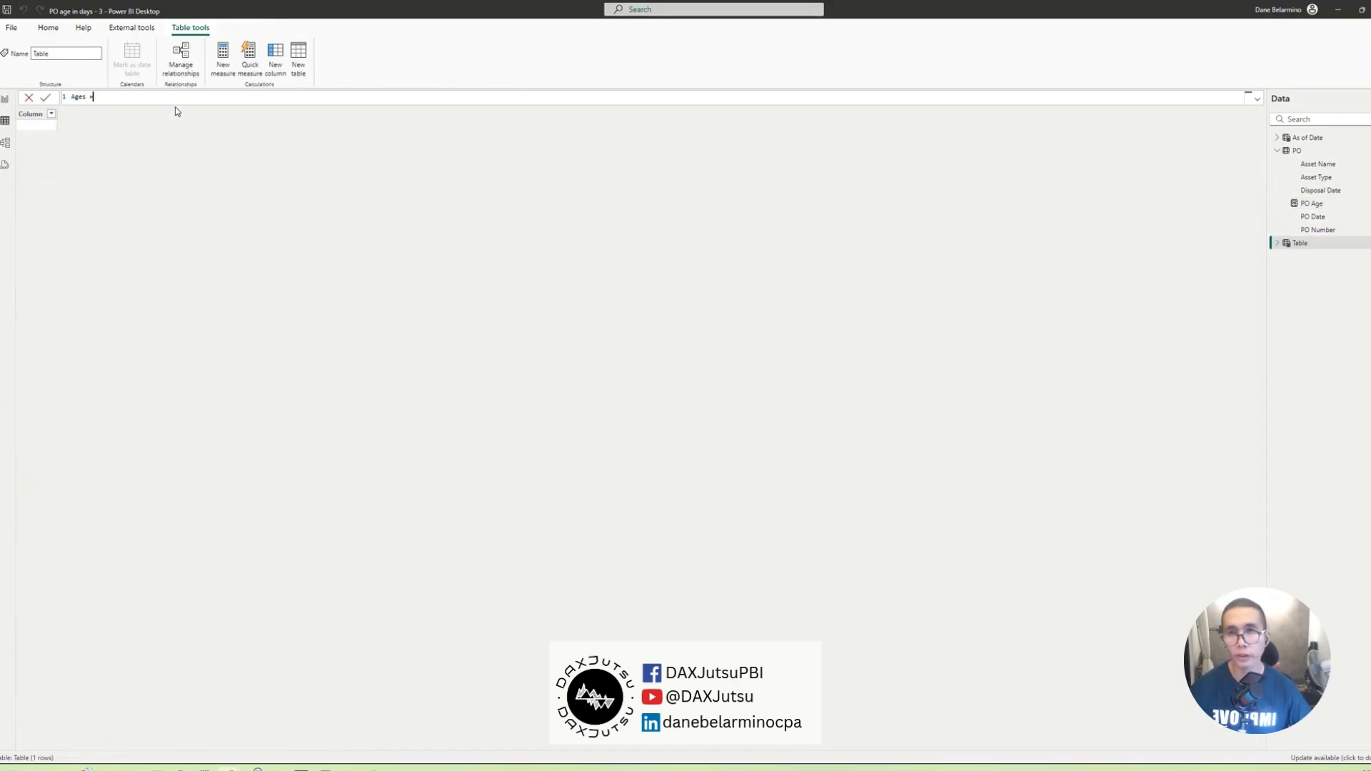
key(shift+Return)
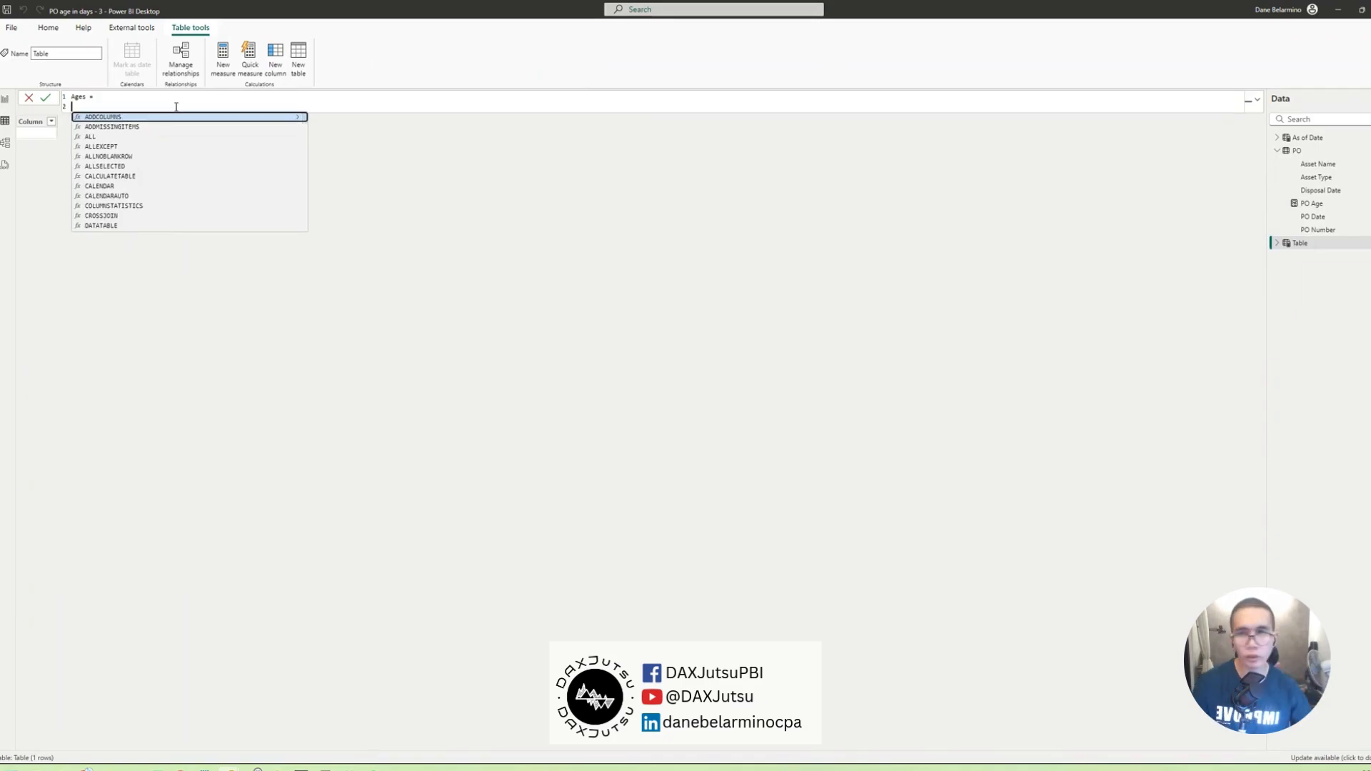
- Begin the Ages table expression with the GENERATESERIES function
text(gene)
key(BackSpace)
key(BackSpace)
key(BackSpace)
key(BackSpace)
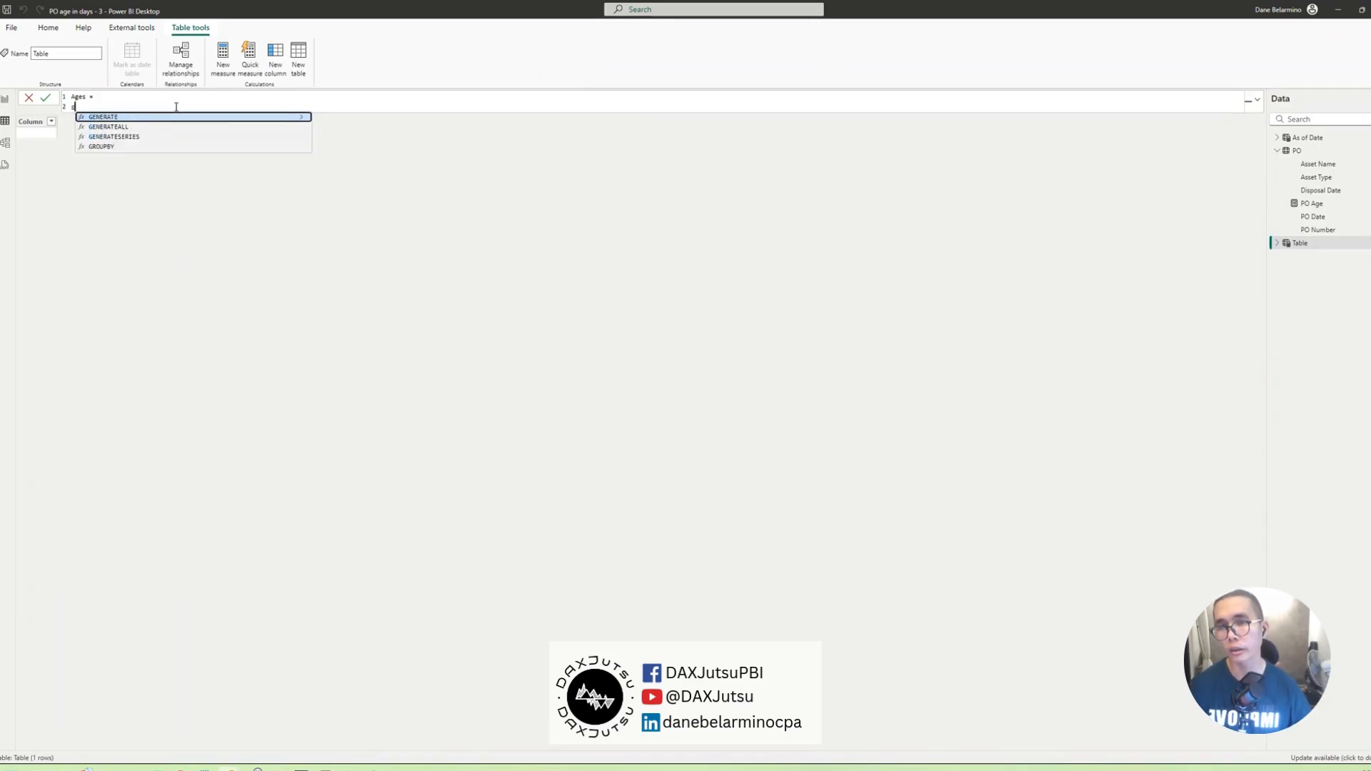
text(genera)
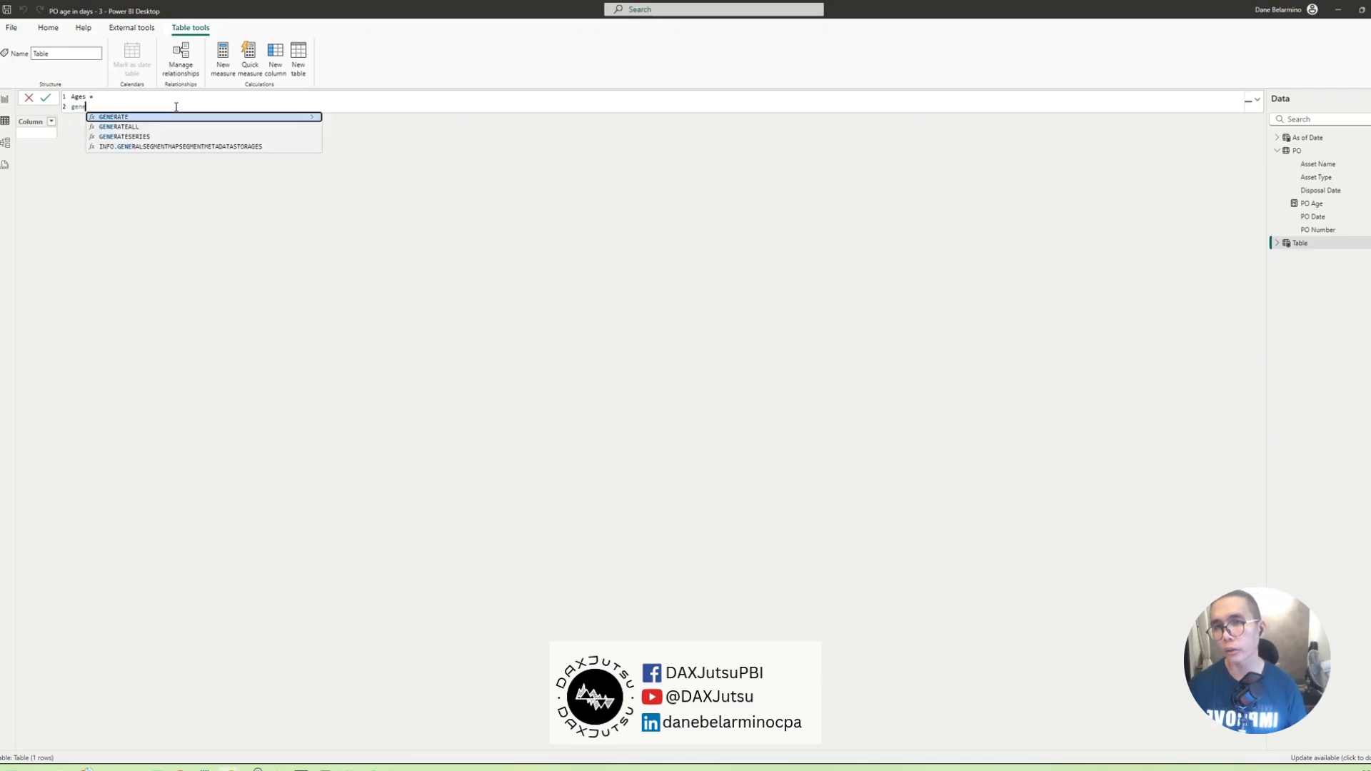
key(Down)
key(Down)
key(Tab)
key(Left)
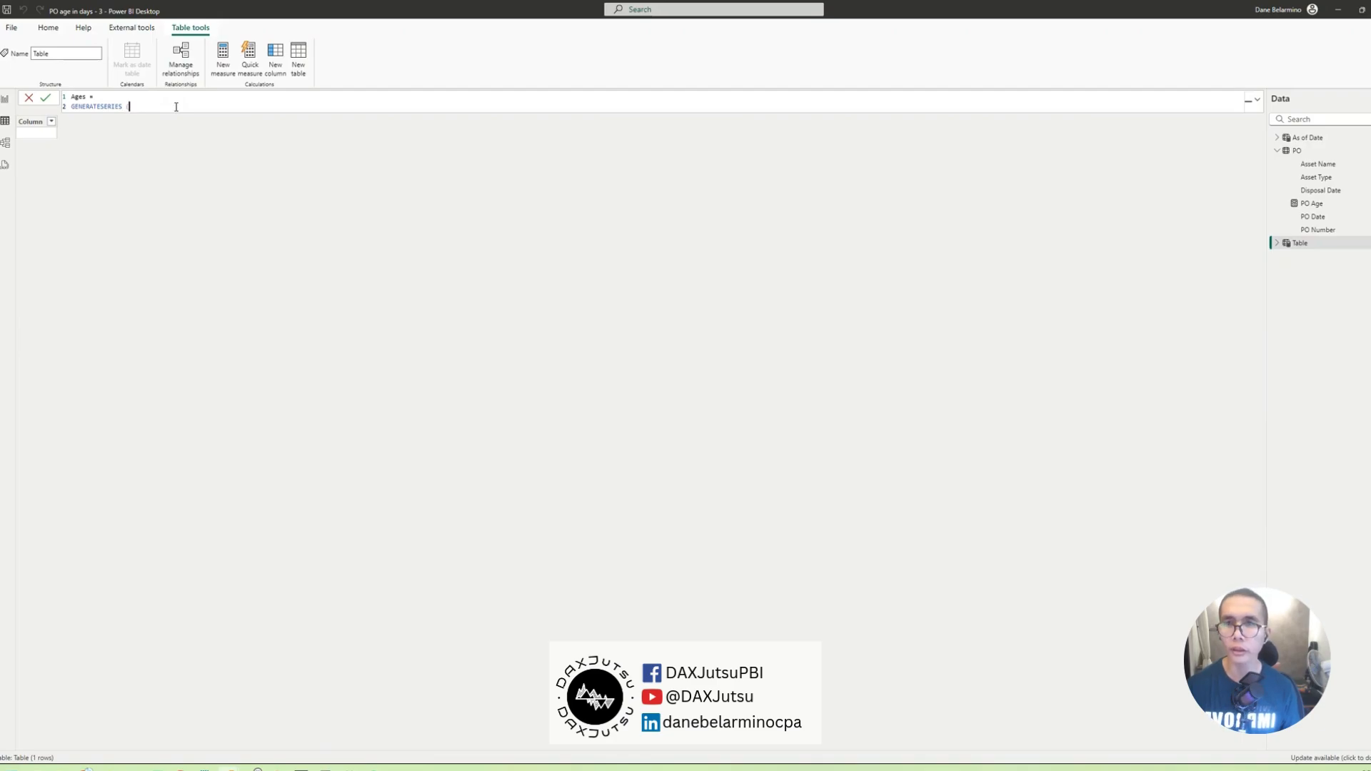
- Generate the series from 0 to 9510 in increments of 1 and commit the Ages table formula
text(, )
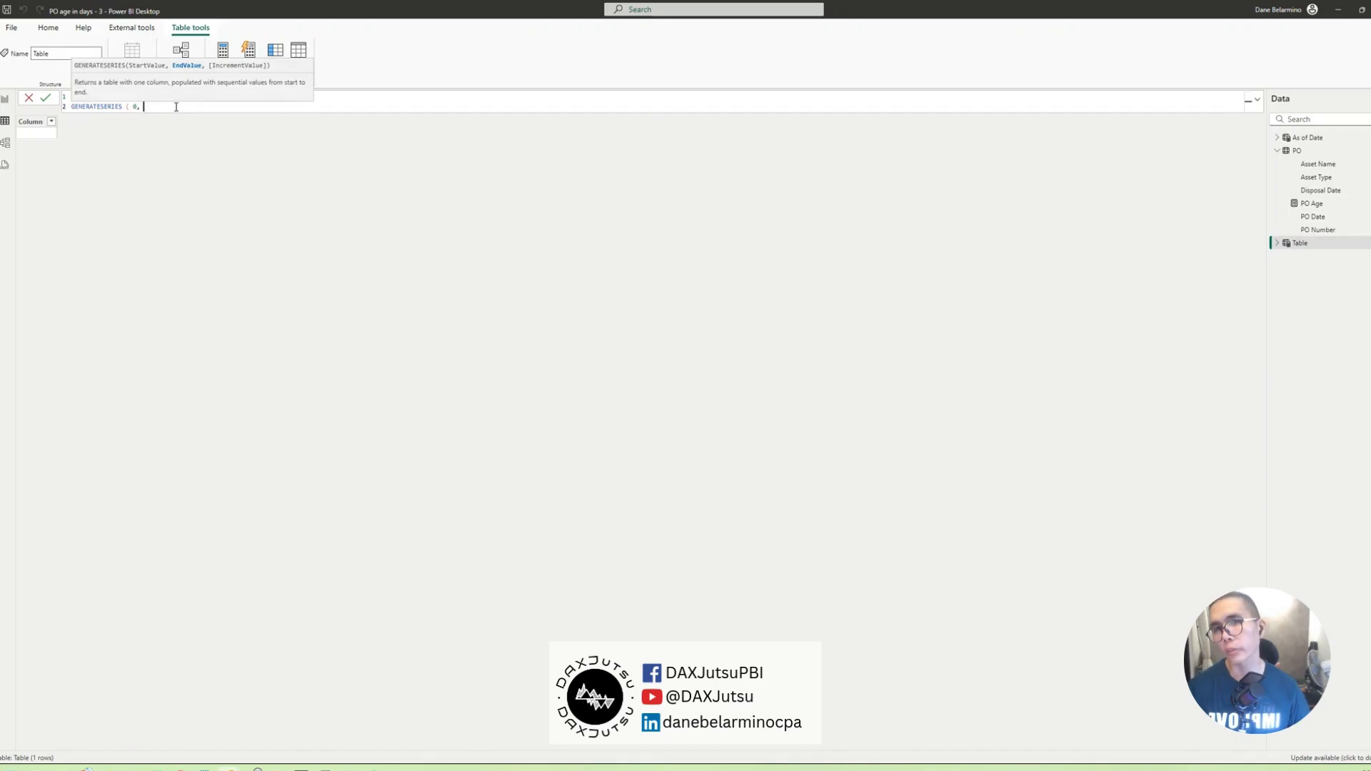
text(99)
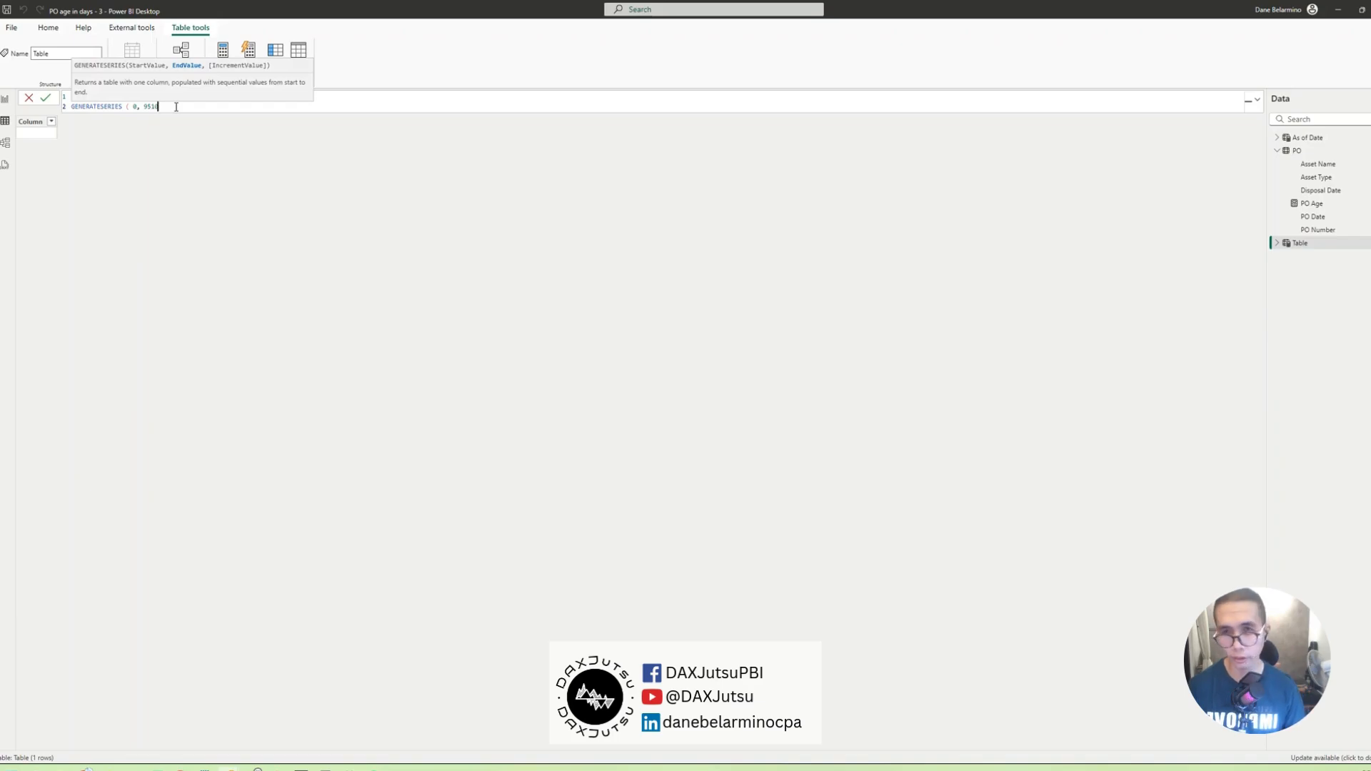
text(10,)
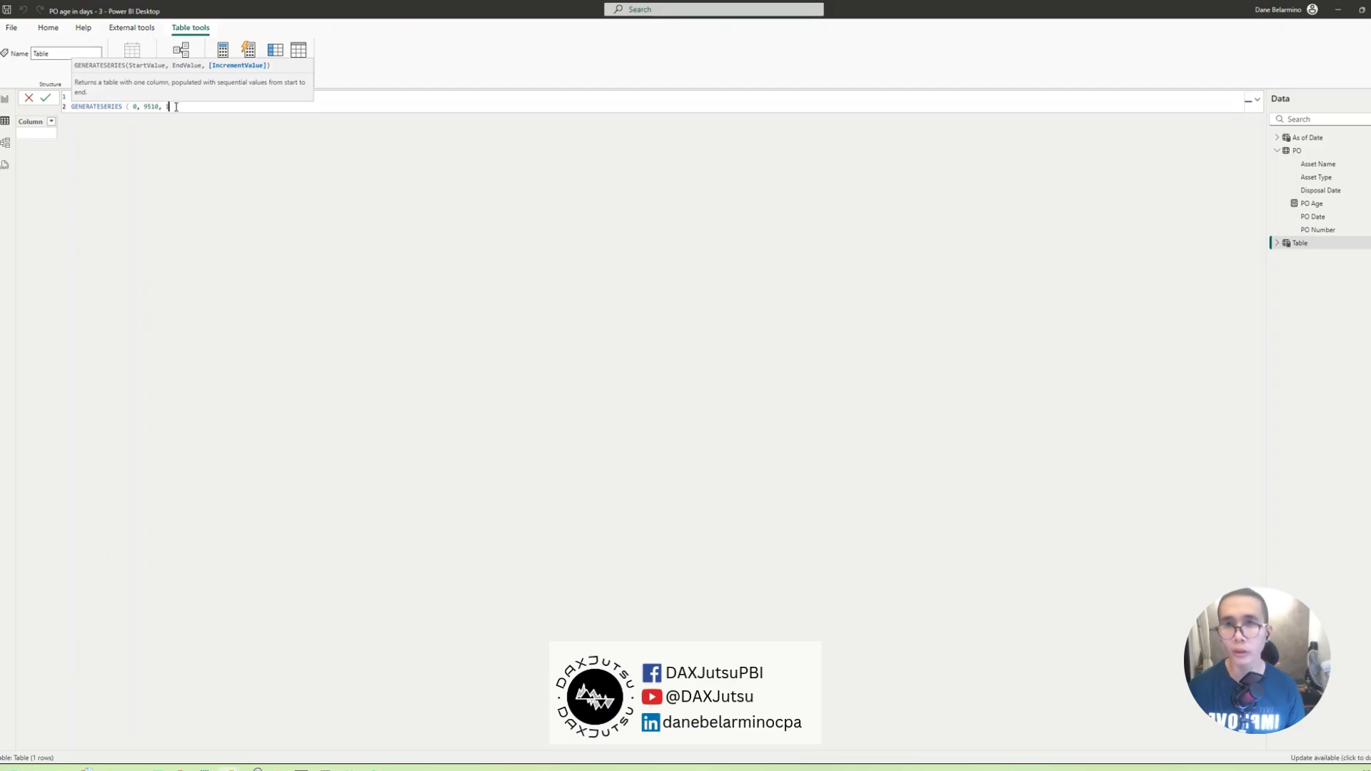
text())
key(Return)
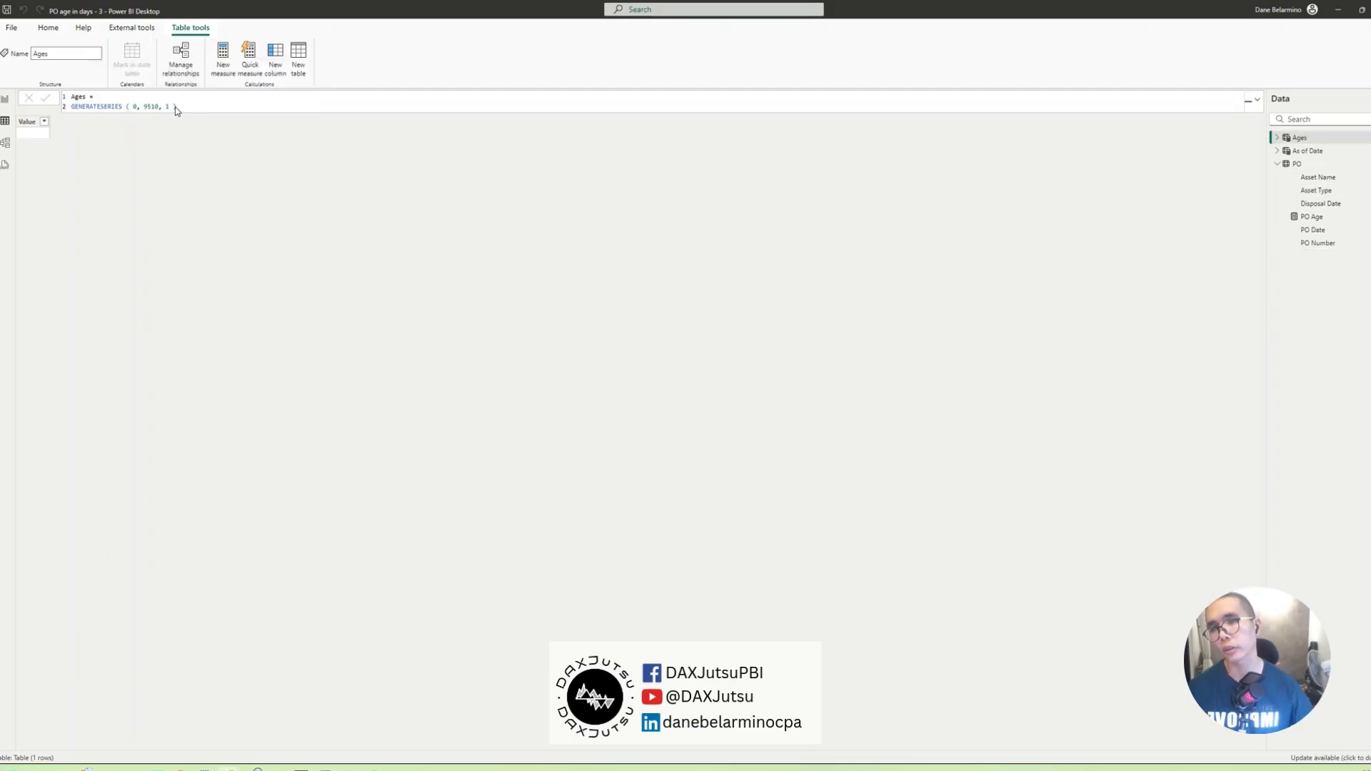
- Enlarge the formula text and sort the Value column of the Ages table in descending order
scroll(164, 113, up, 5)
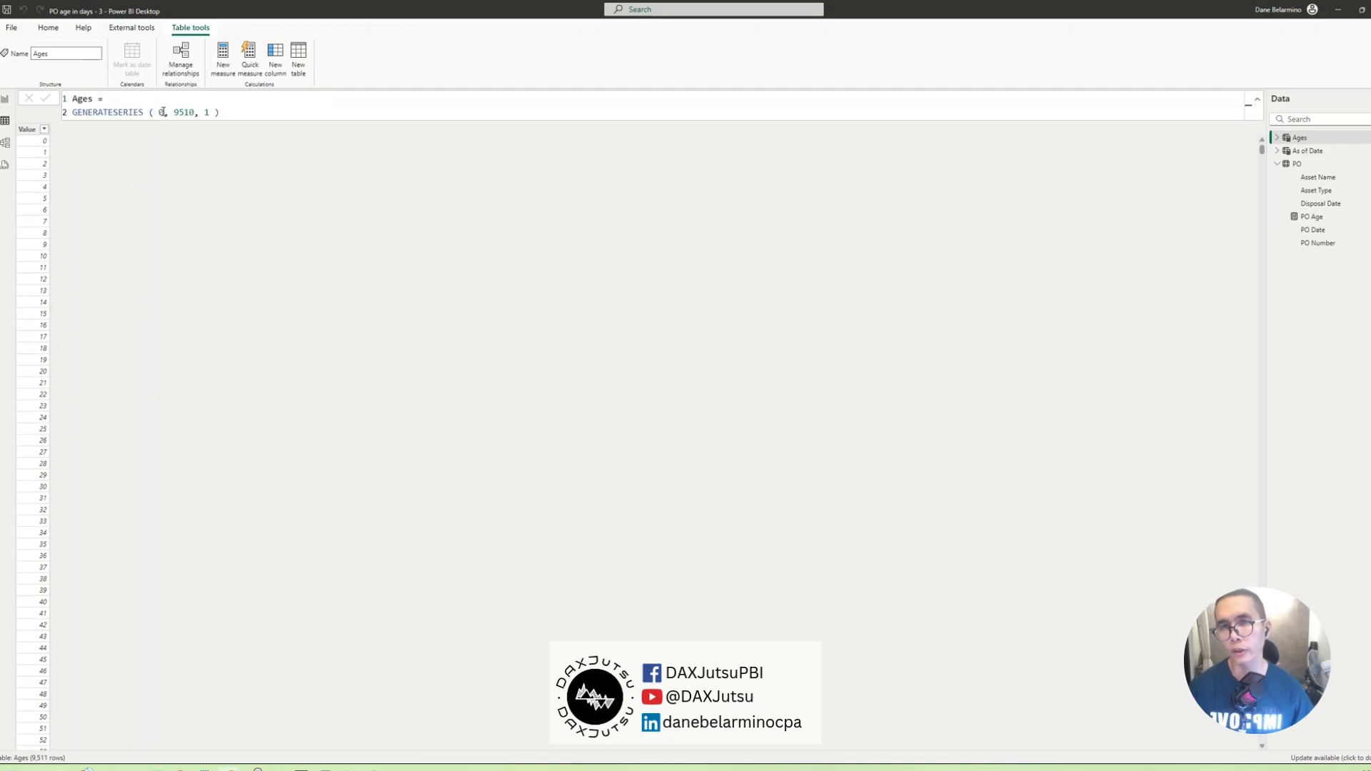
click(225, 117)
click(44, 132)
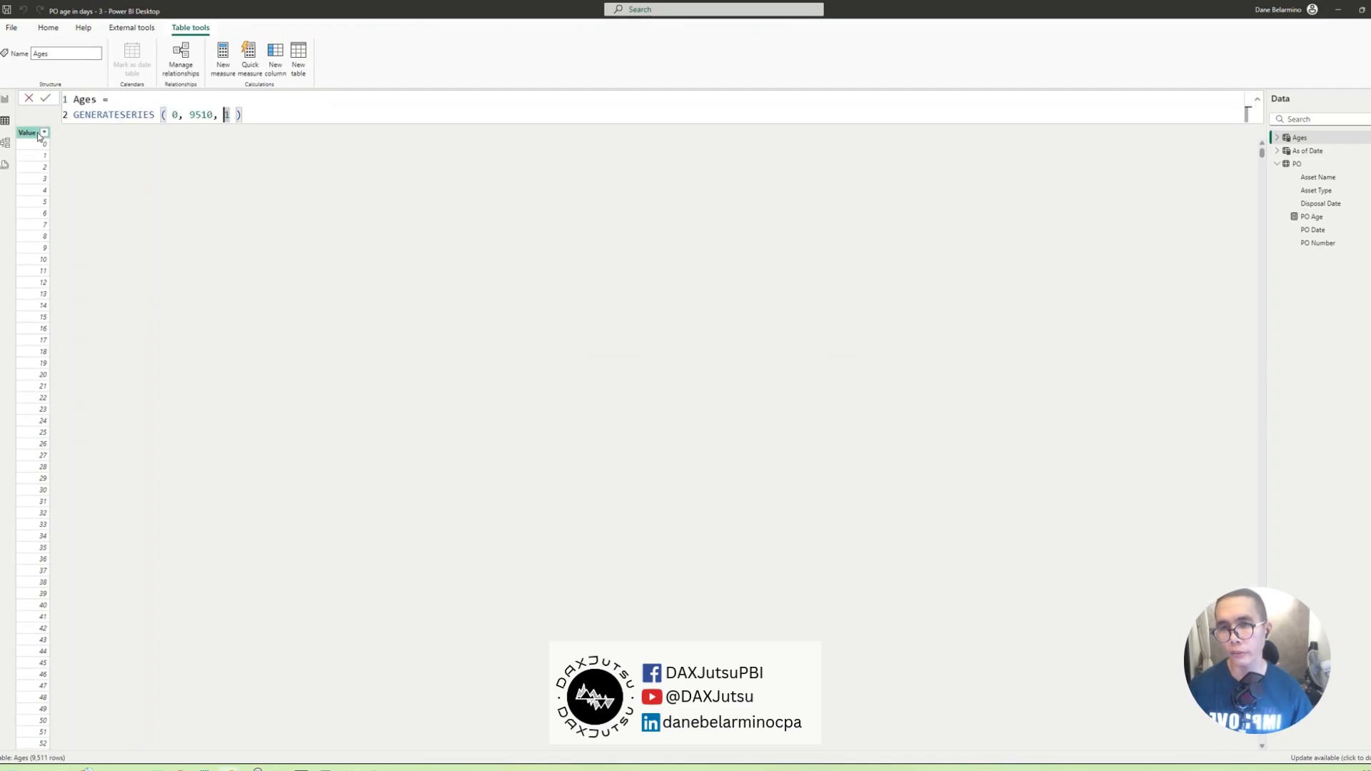
click(68, 152)
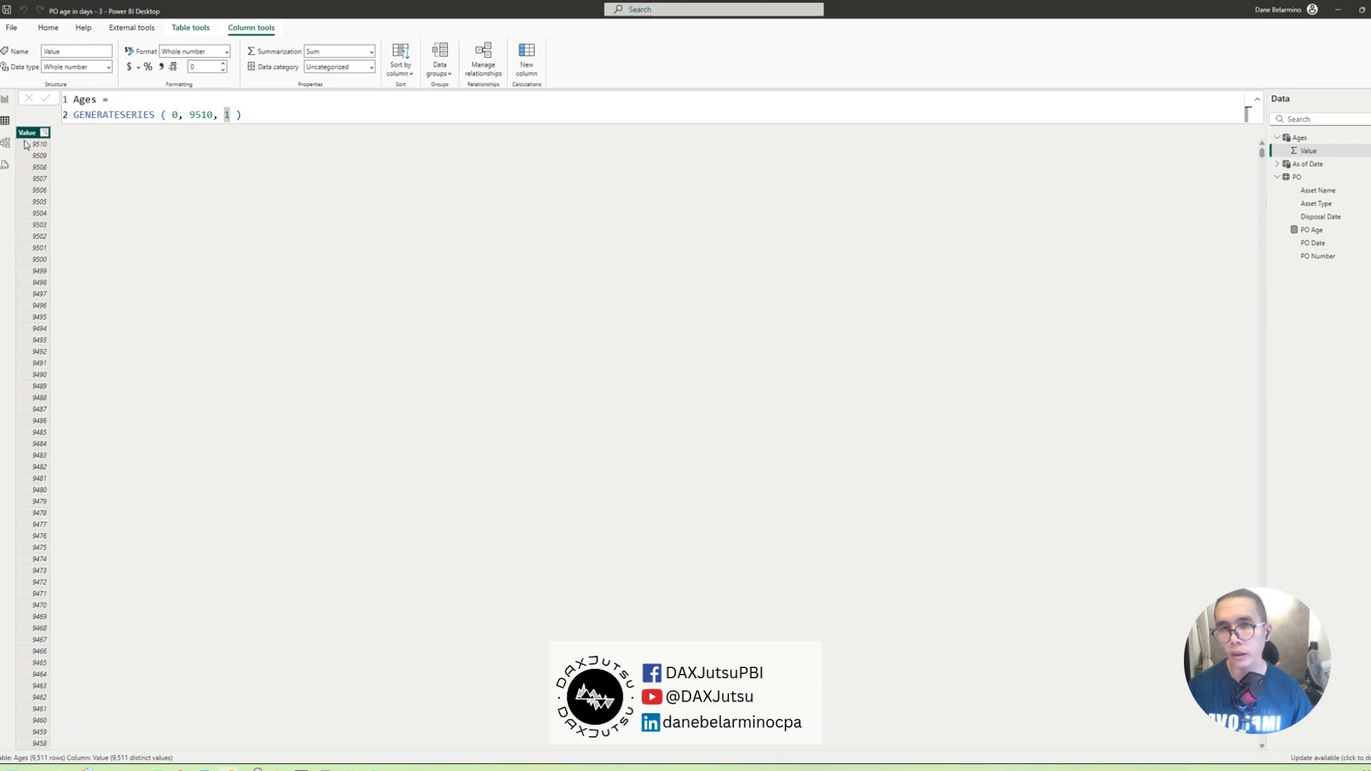
- Start a variable declaration named MaxAge on a new line above GENERATESERIES in the Ages formula
click(146, 100)
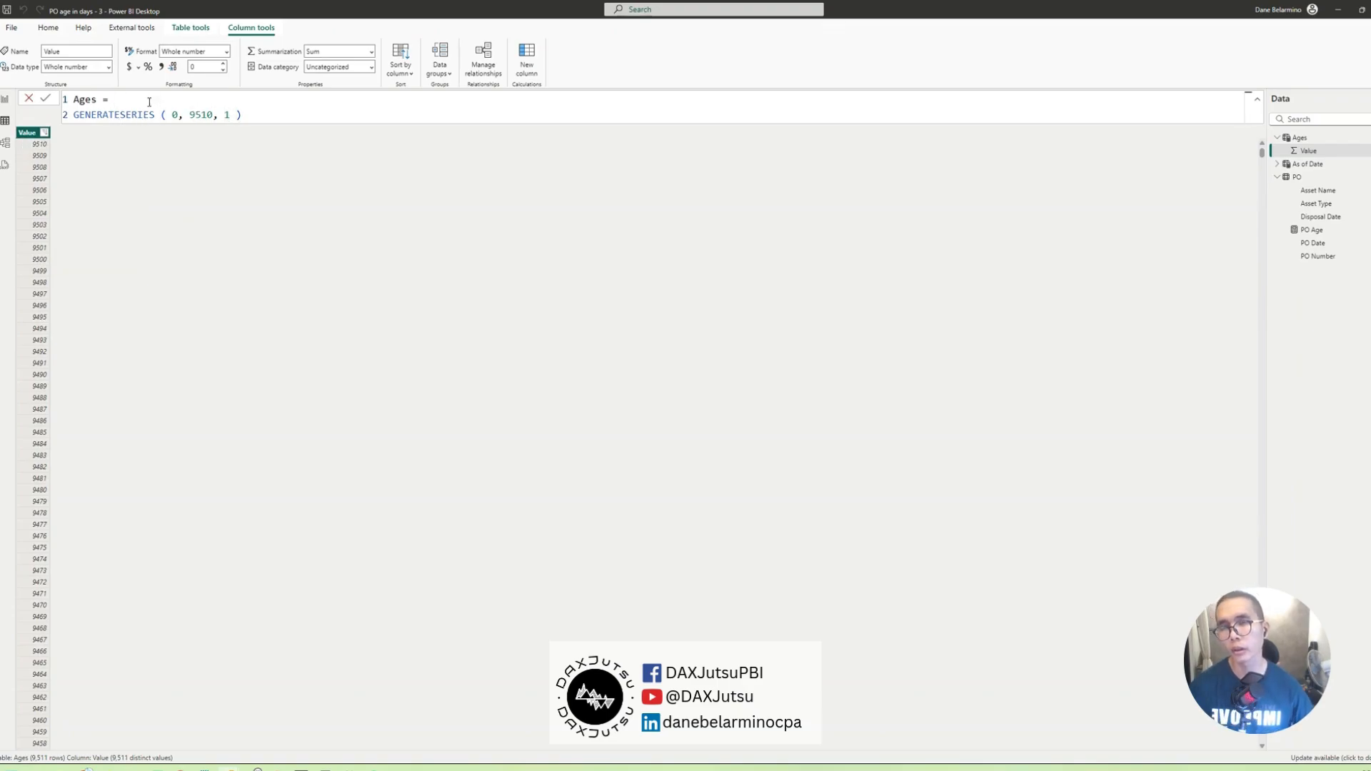
key(shift+Return)
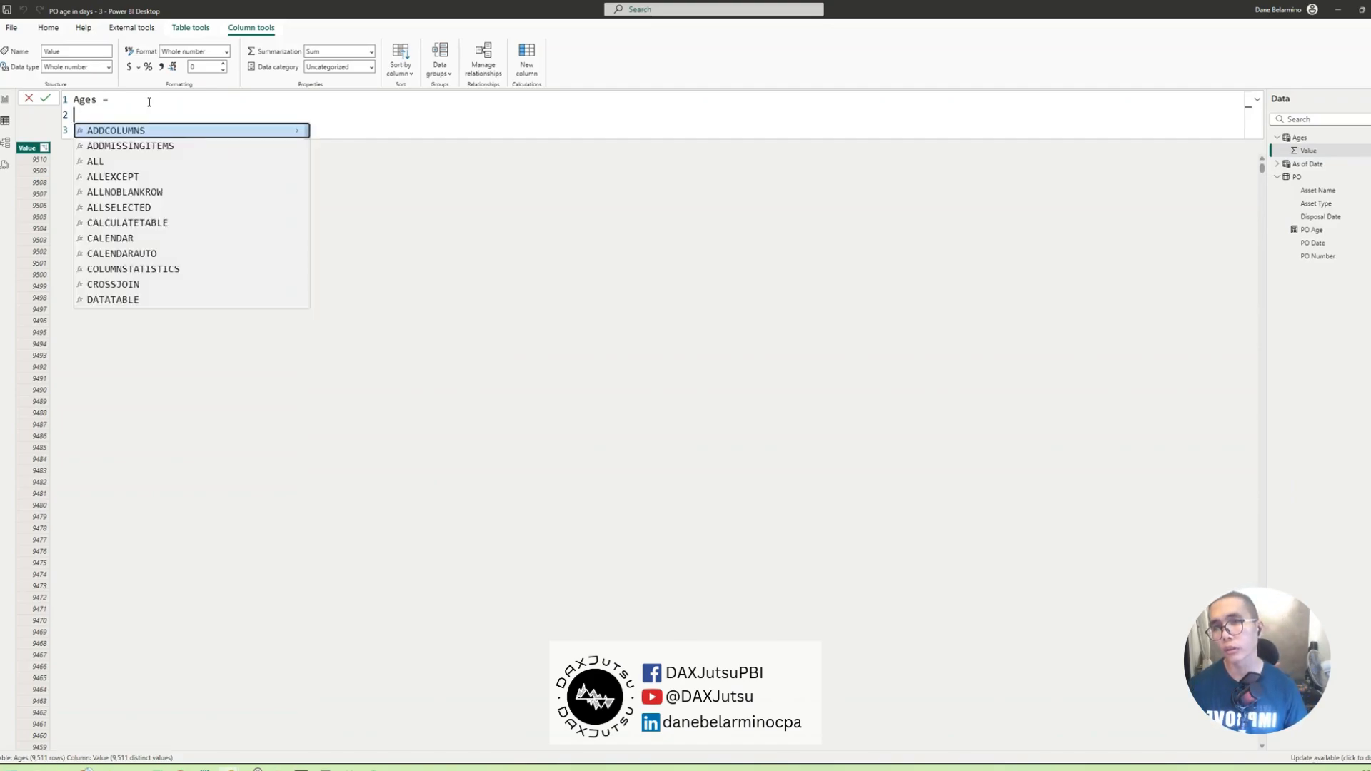
text(VAR Max)
key(BackSpace)
key(BackSpace)
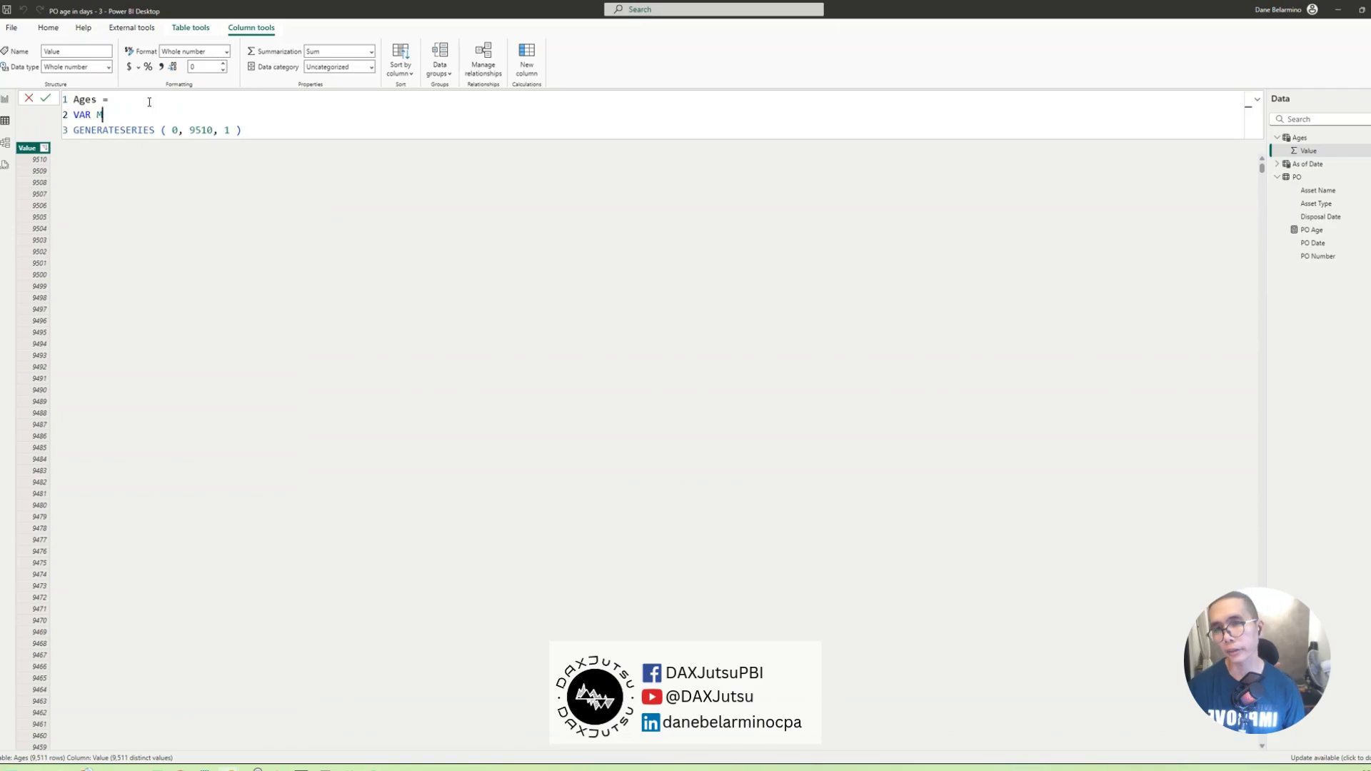
text(axDate)
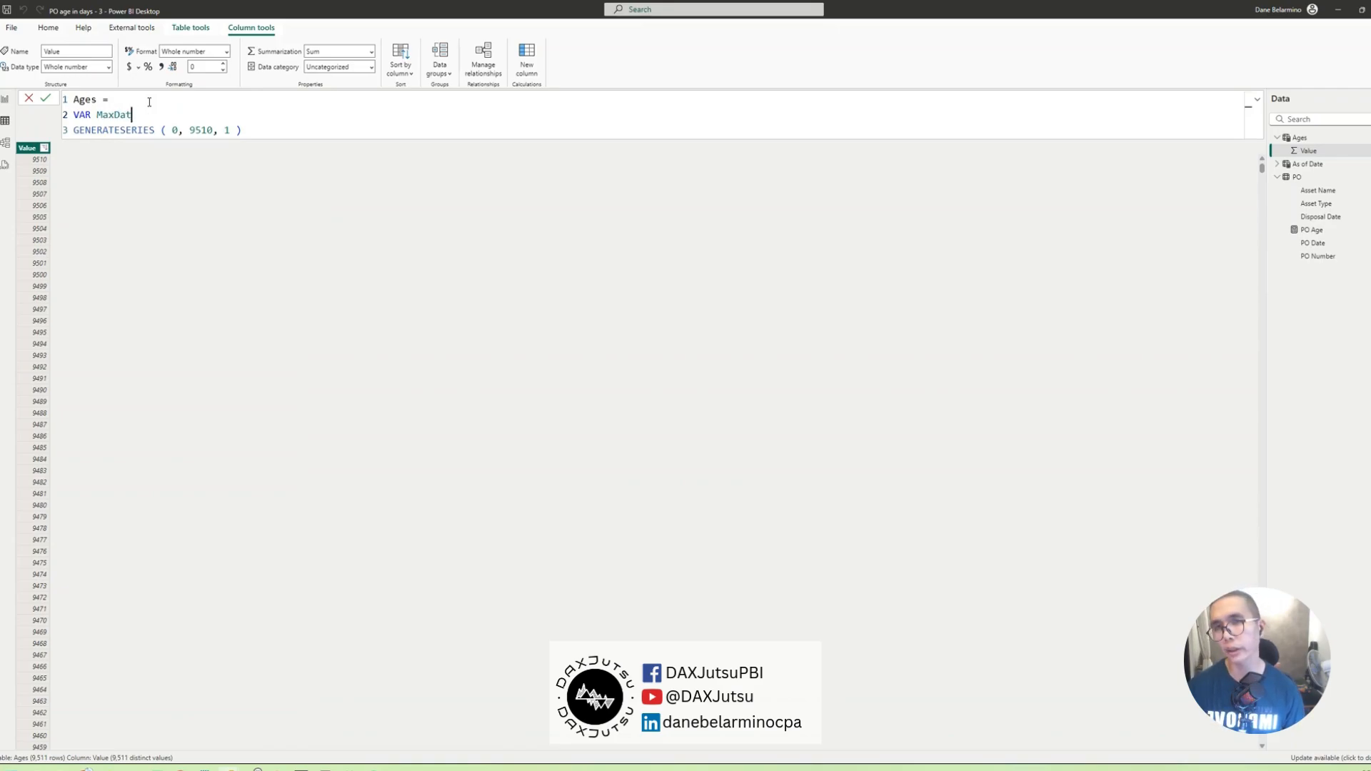
key(BackSpace)
key(BackSpace)
key(BackSpace)
text(Age = )
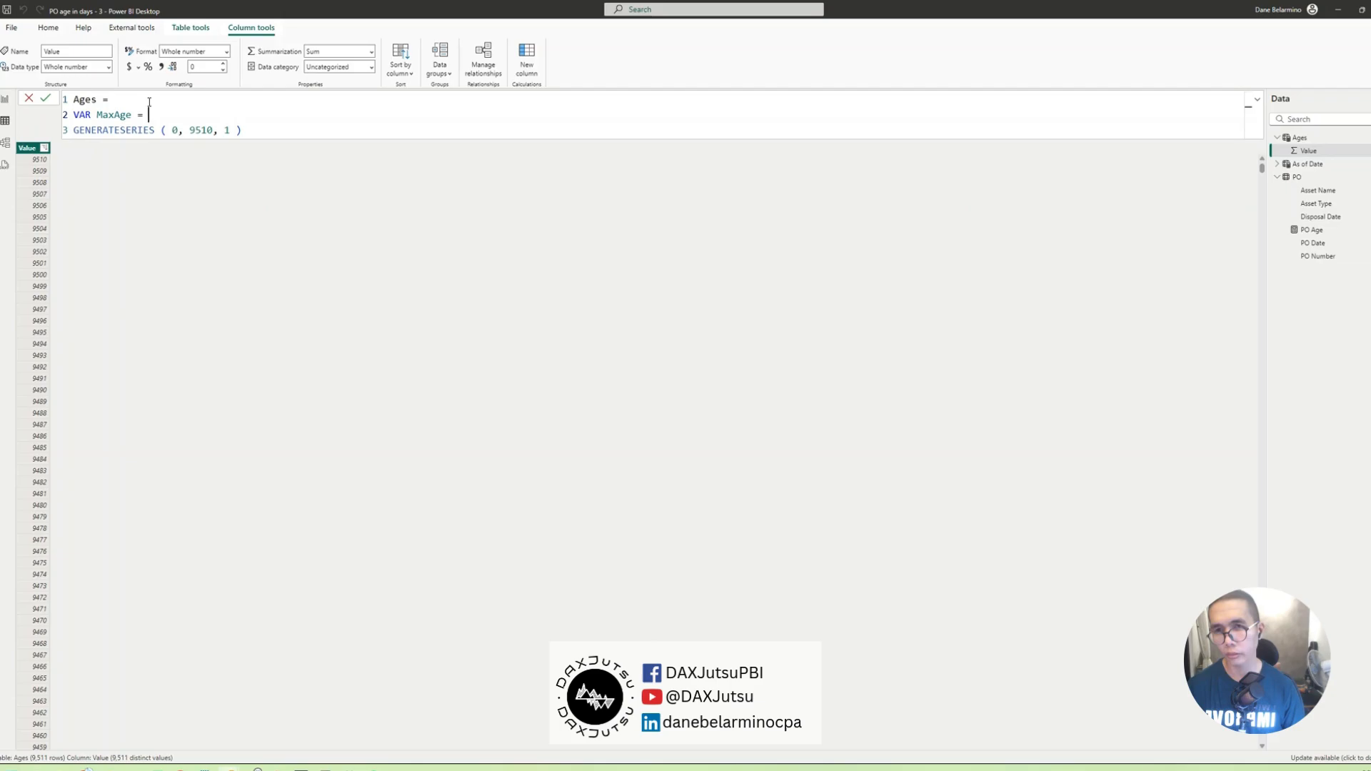
text(calcu)
key(BackSpace)
key(BackSpace)
key(BackSpace)
key(BackSpace)
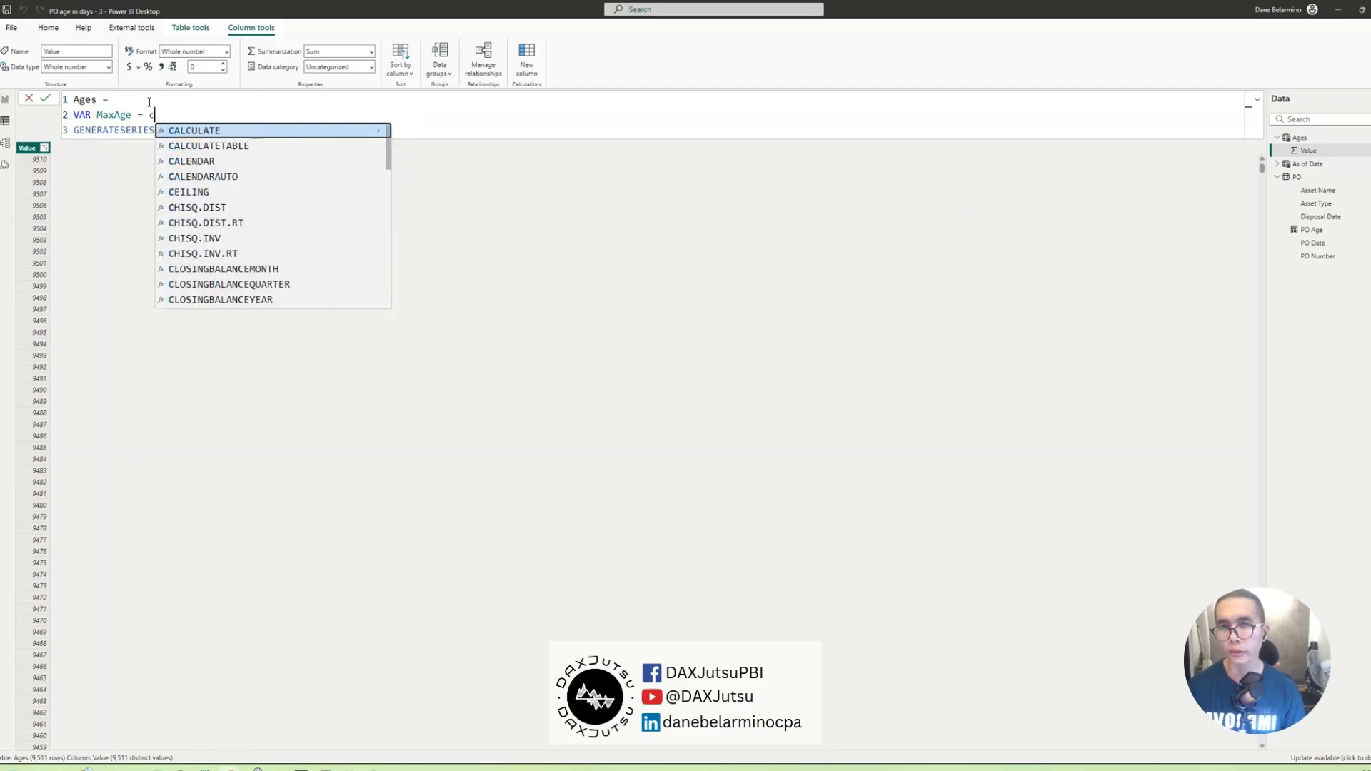
key(BackSpace)
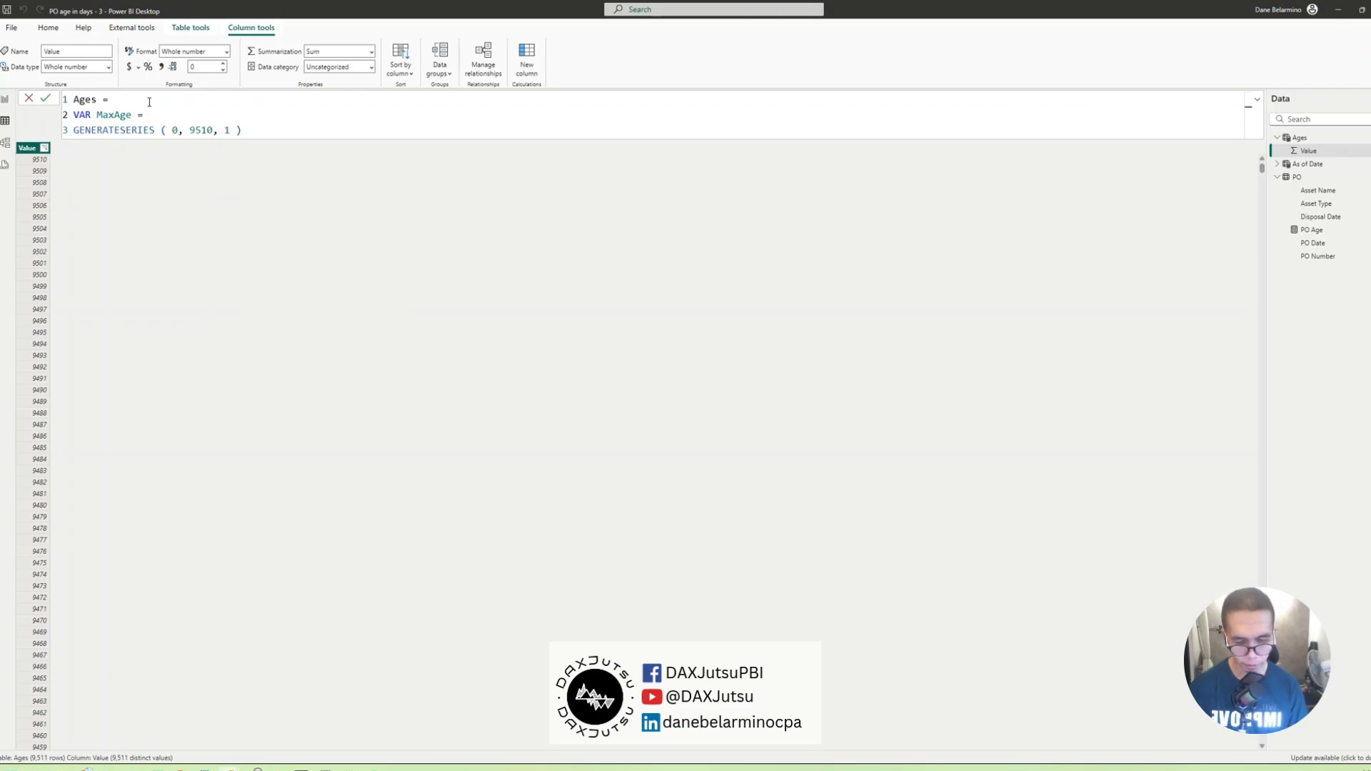
- Define MaxAge as TODAY() - MIN ( PO[PO Date] )
text(TODAY() - )
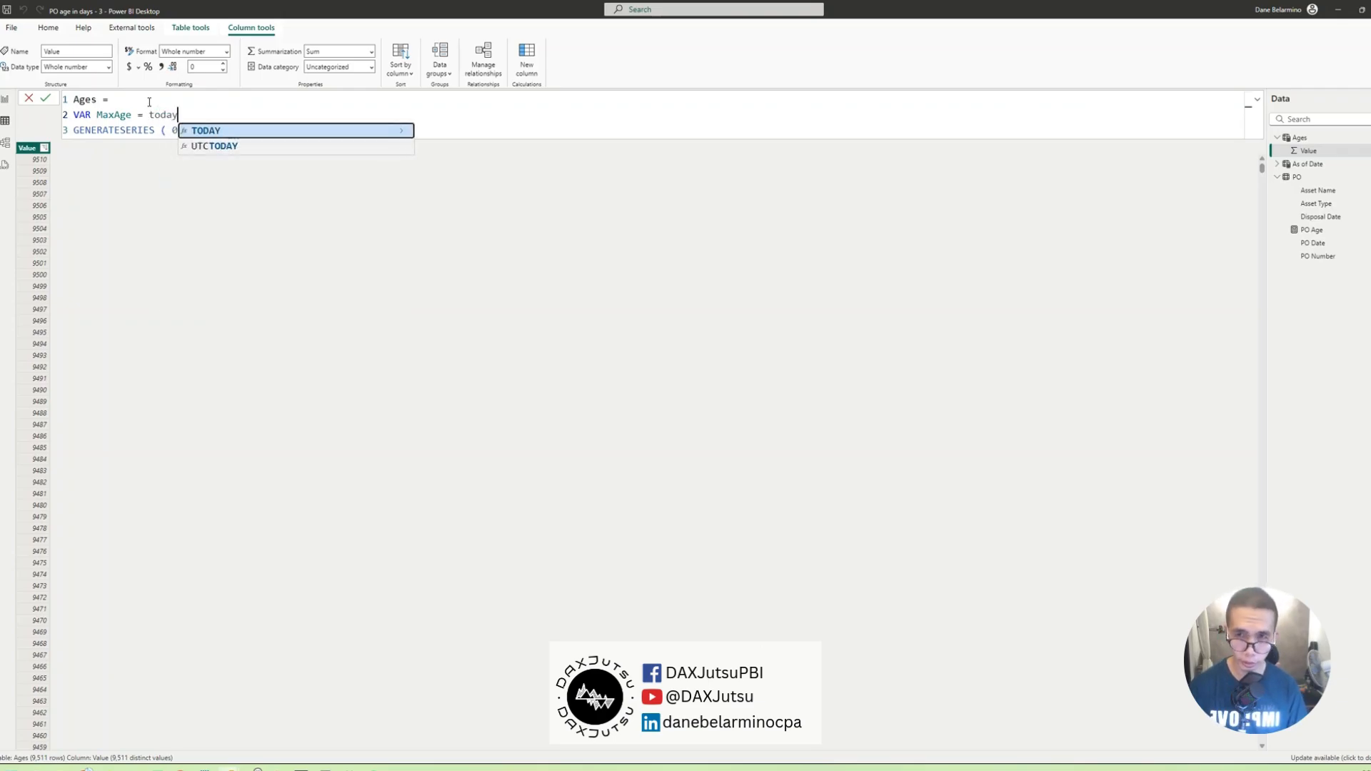
text(MIN ()
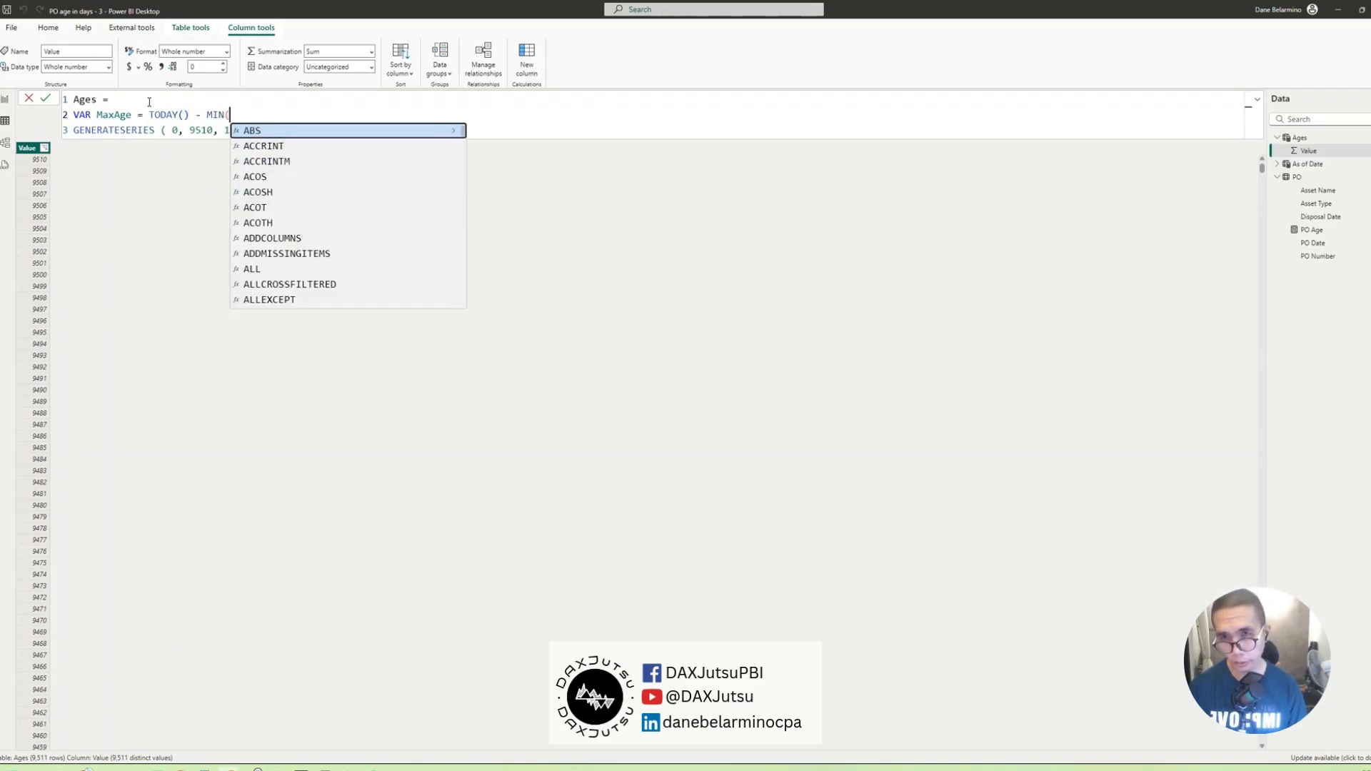
text( po)
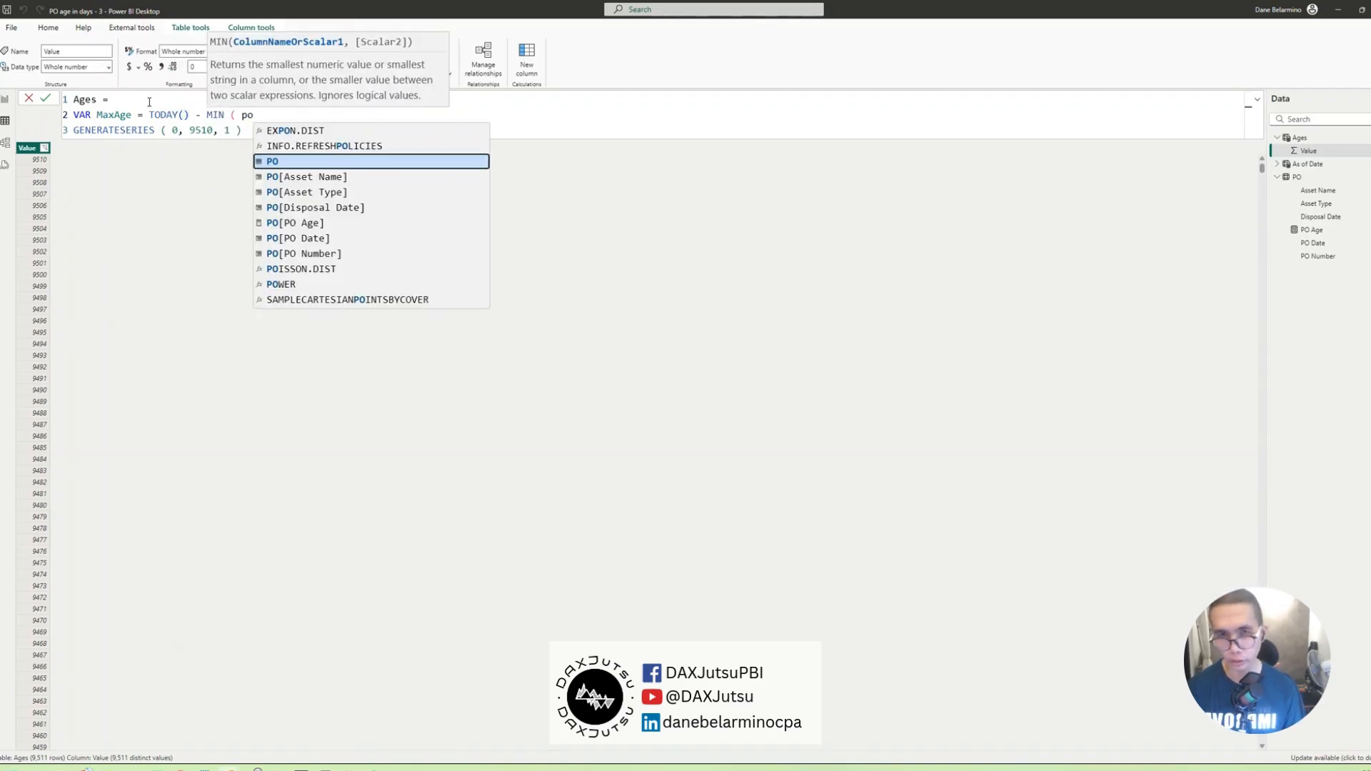
key(Down)
key(Down)
key(Down)
key(Down)
key(Down)
key(Tab)
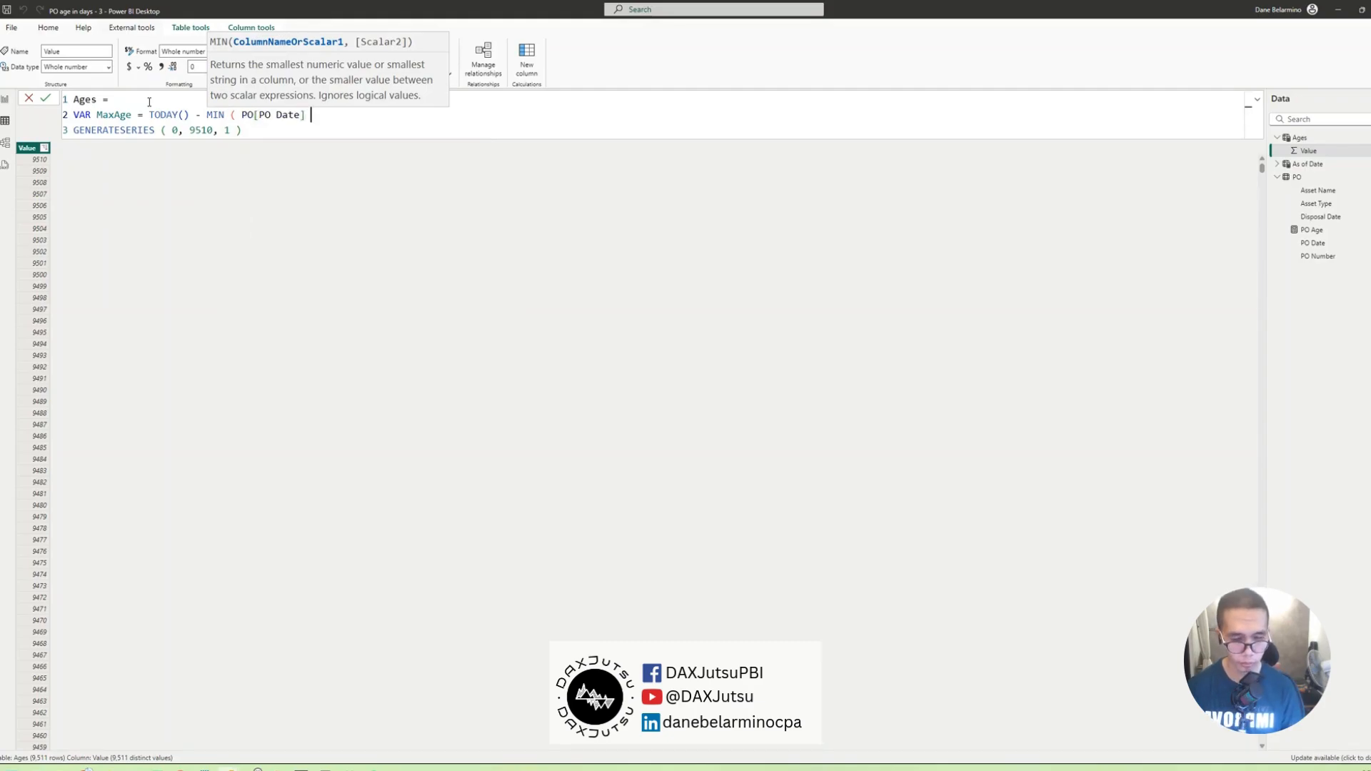
text())
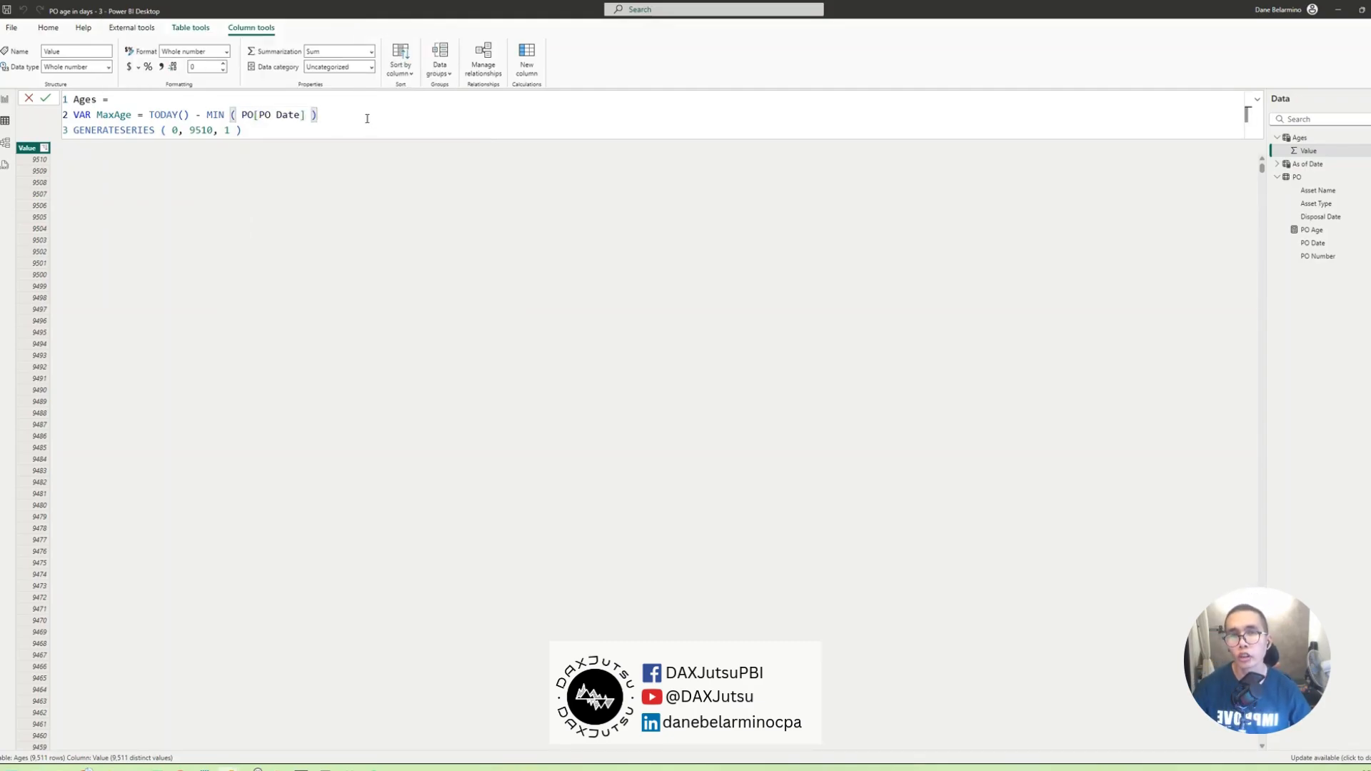
- Insert a RETURN line between the MaxAge variable and GENERATESERIES, and add a comma after the function's closing parenthesis
key(Return)
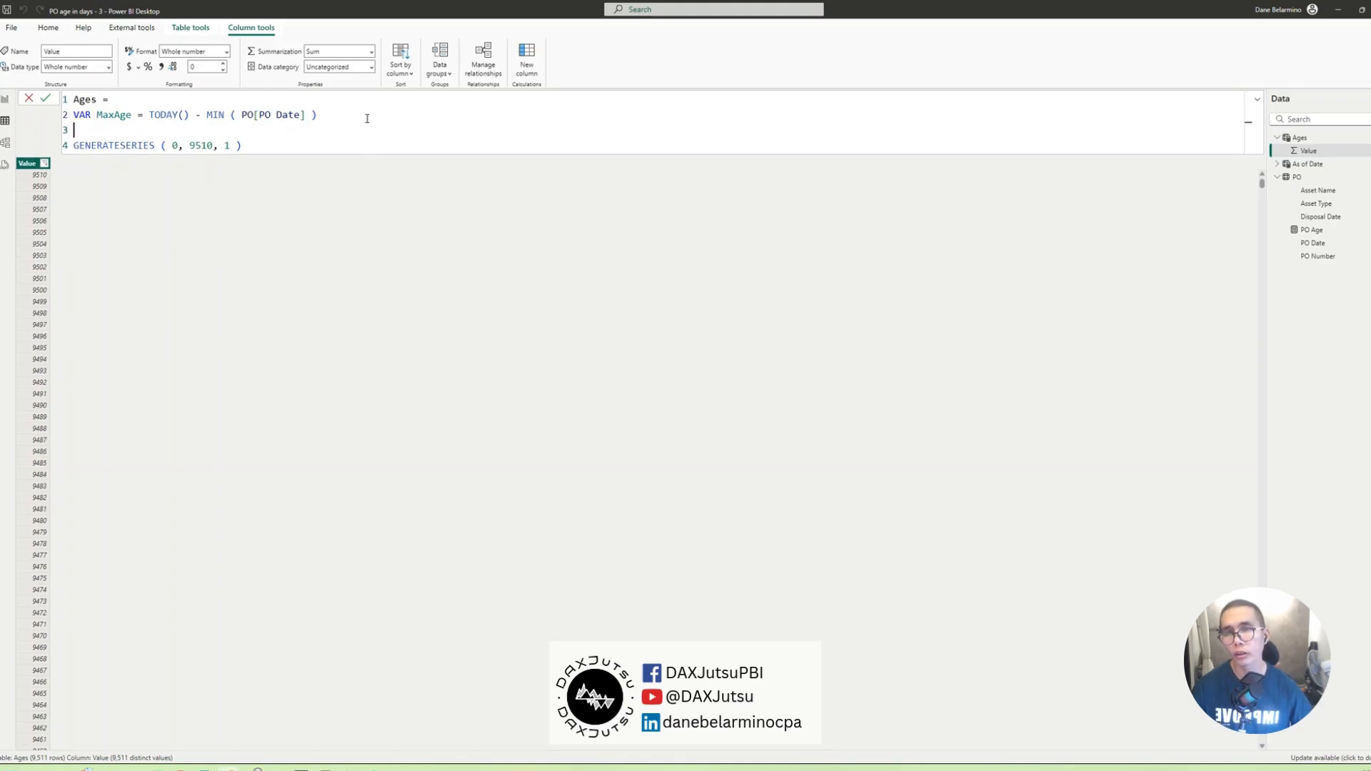
text(RETURN)
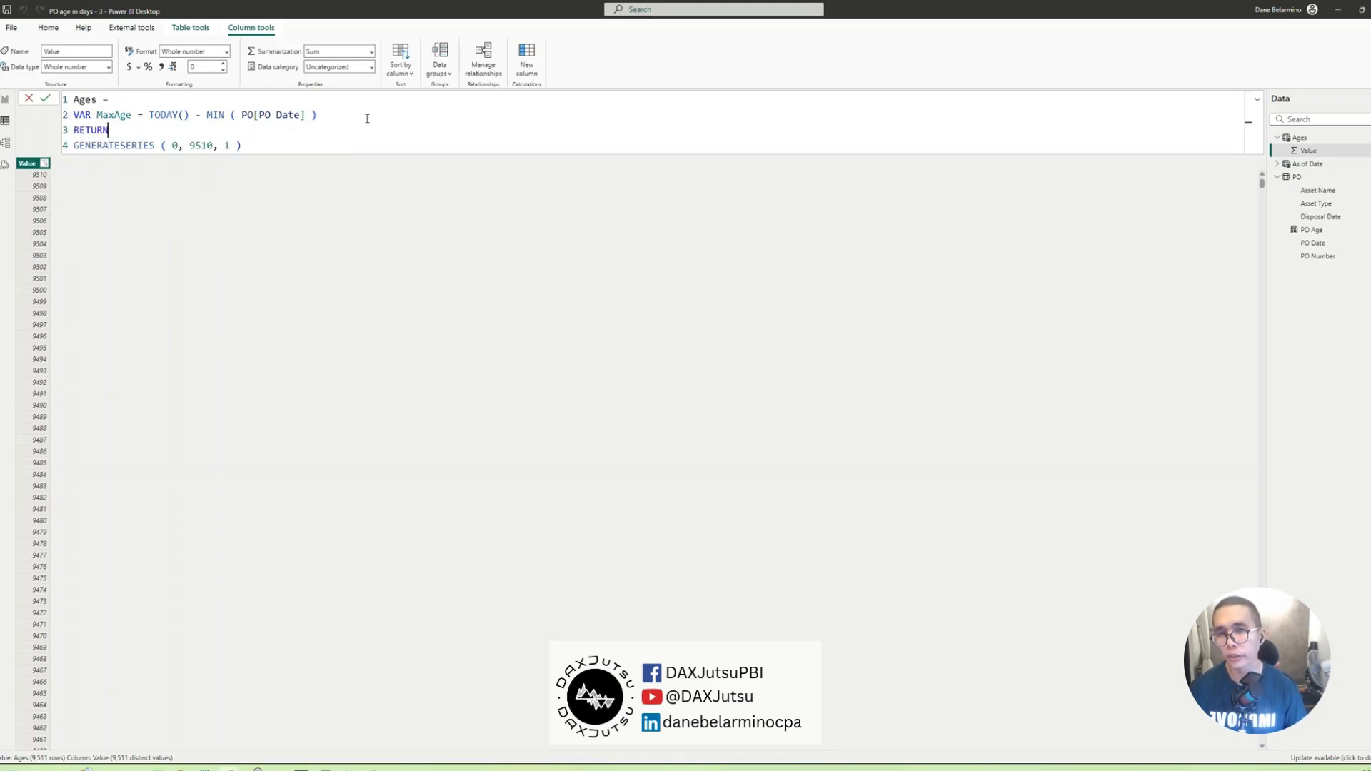
click(335, 146)
text(, ")
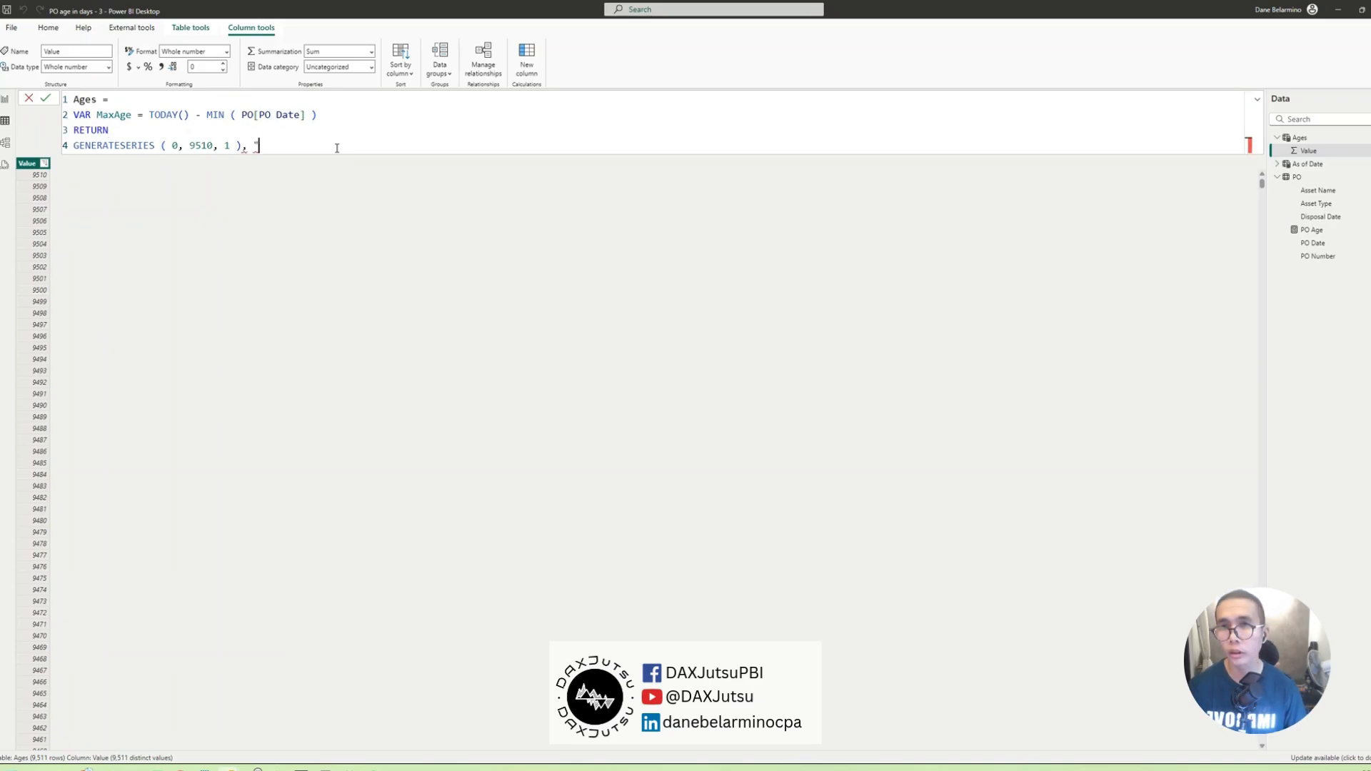
key(BackSpace)
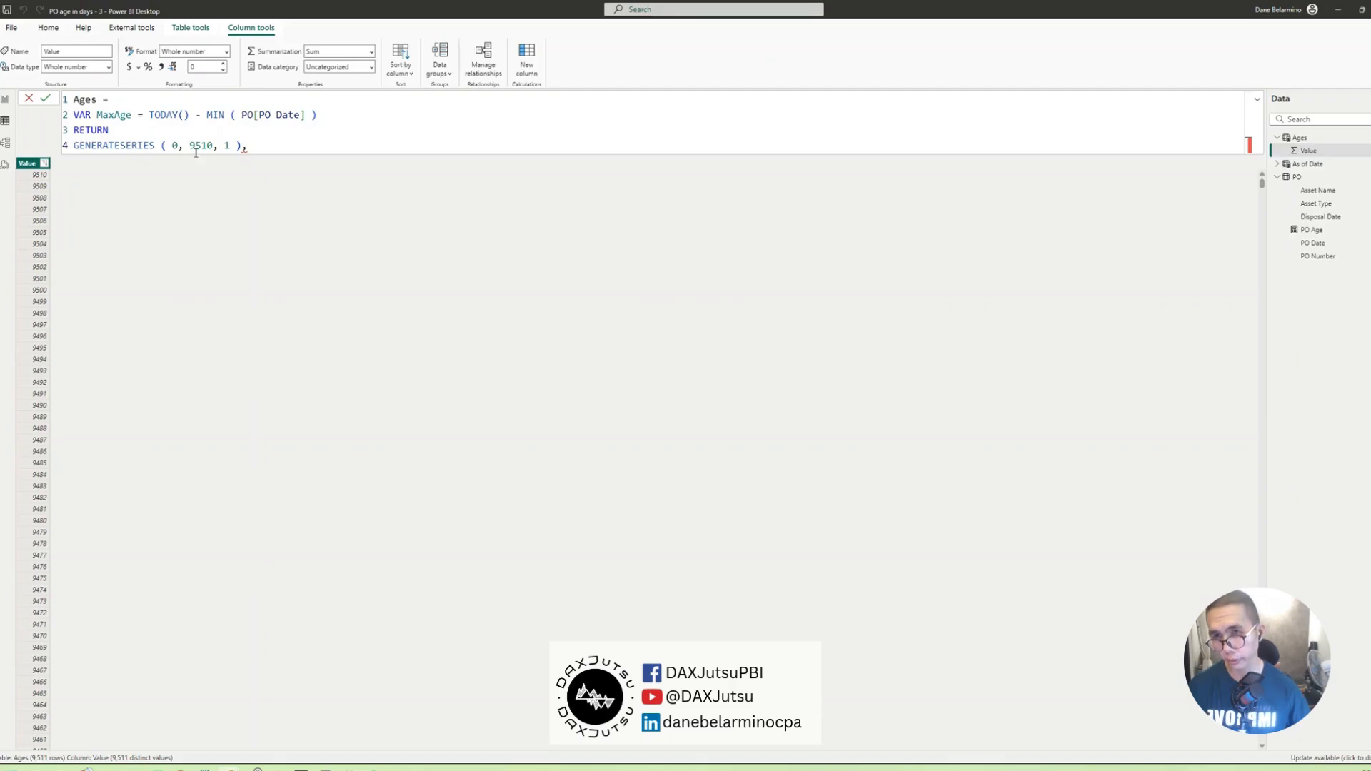
- Replace the 9510 end value in GENERATESERIES with MaxAge, remove the trailing comma and commit the Ages formula
double_click(120, 116)
key(ctrl+c)
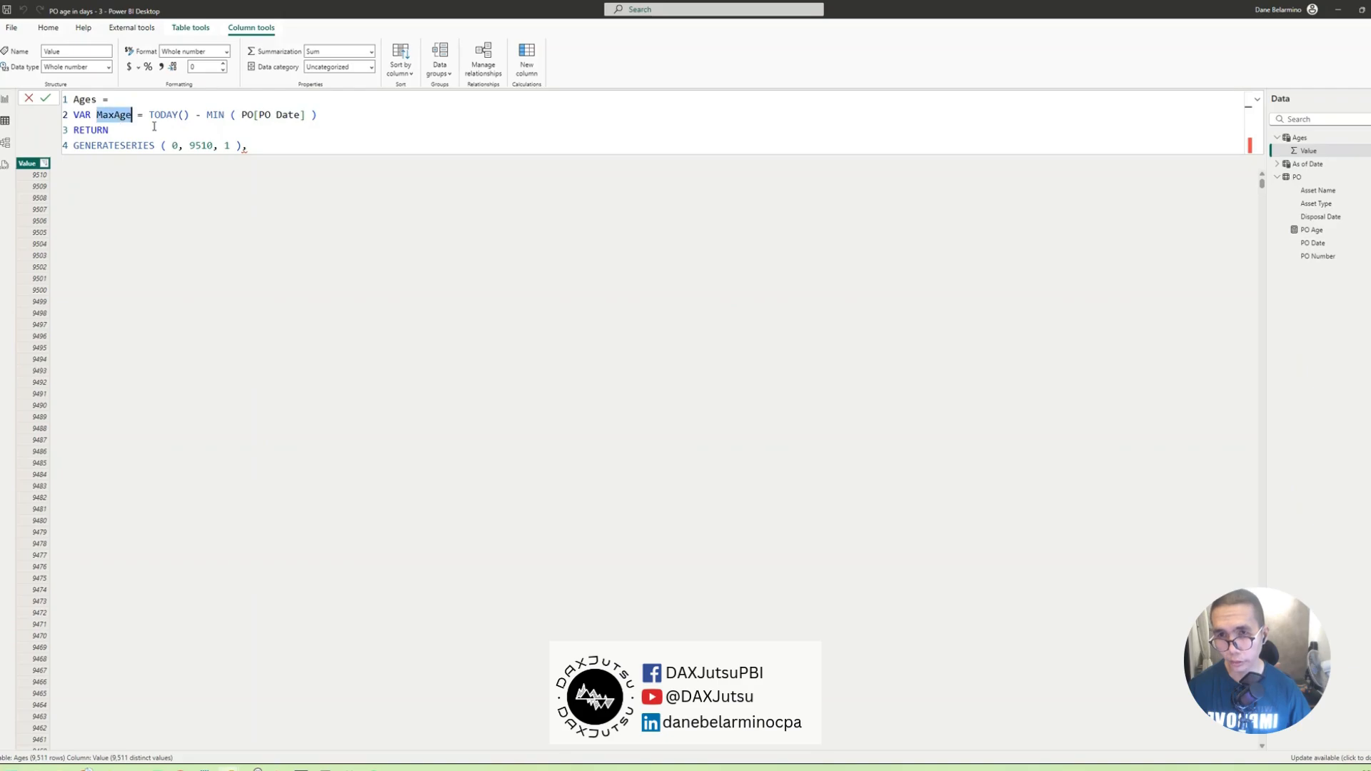
double_click(203, 145)
key(ctrl+v)
click(340, 142)
key(BackSpace)
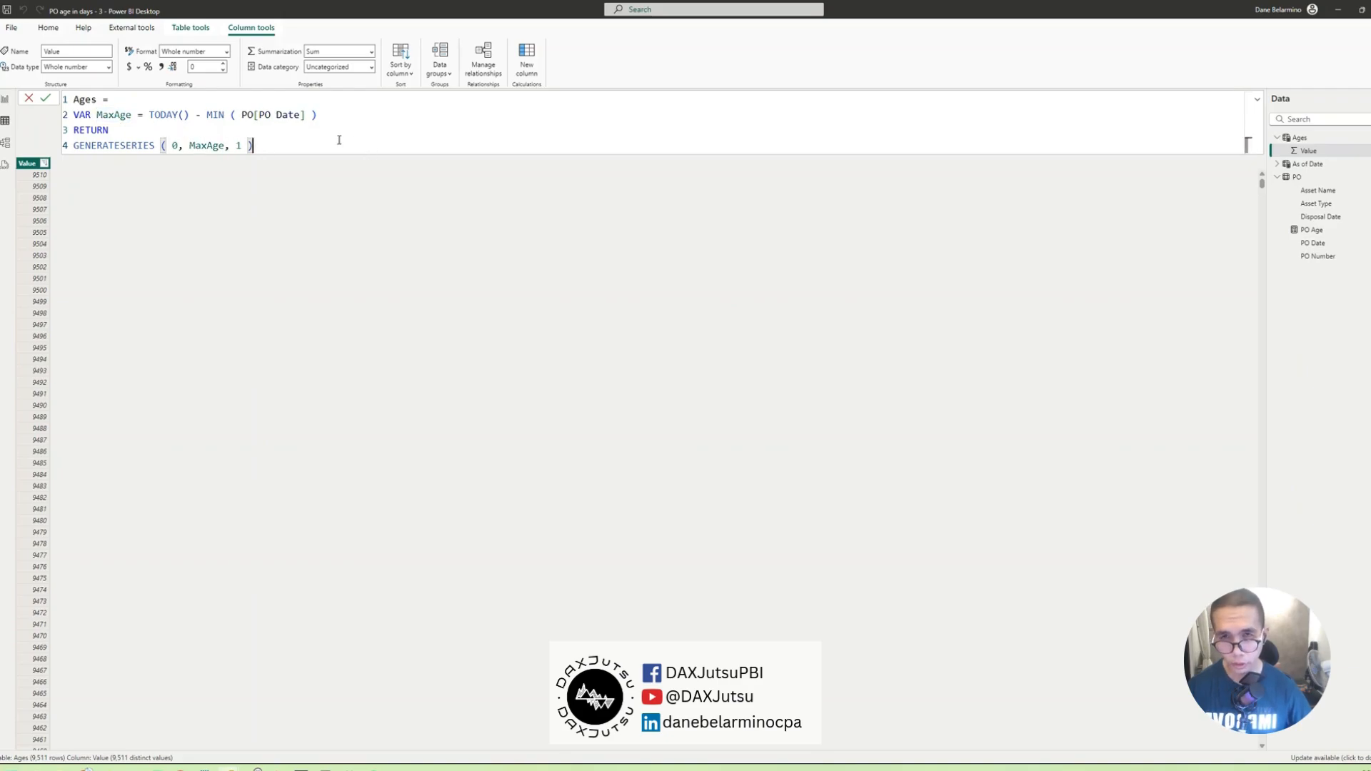
key(Return)
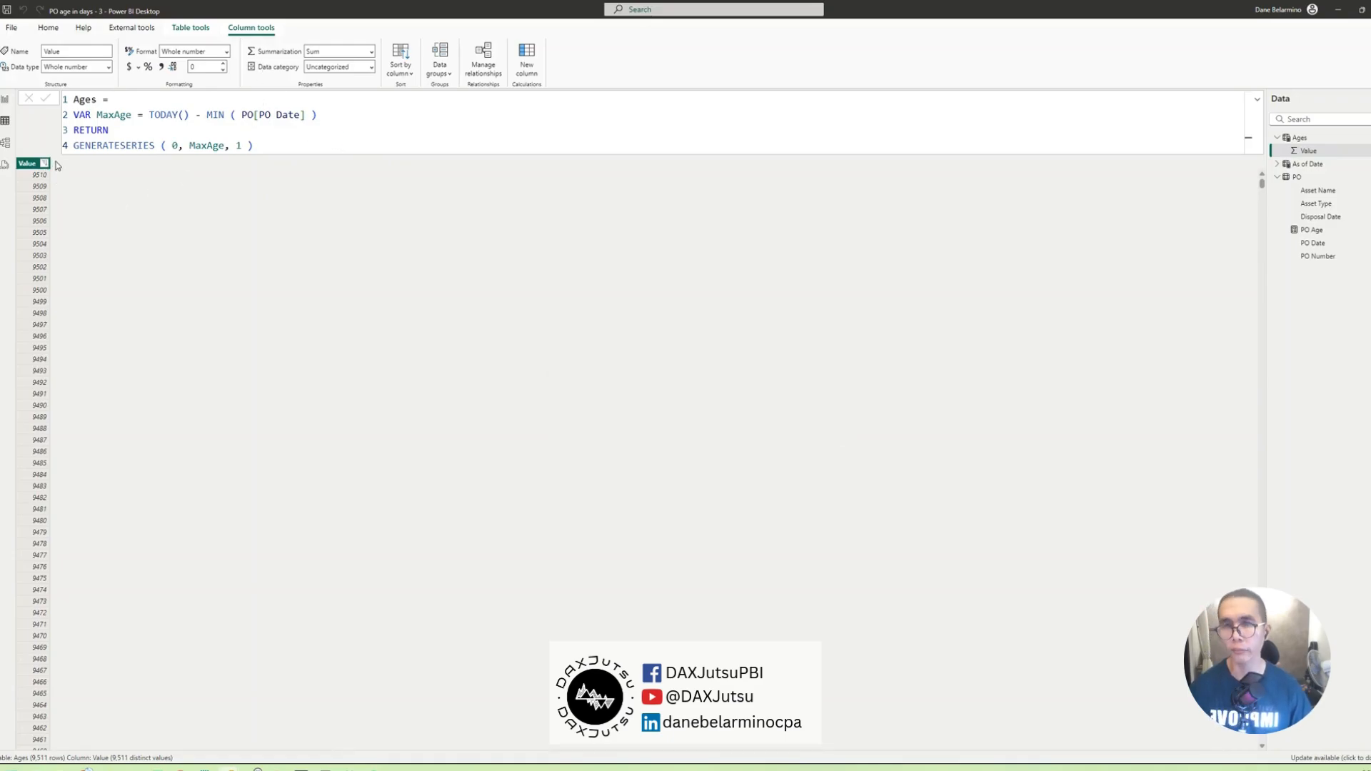
- Insert a line after RETURN in the Ages formula and open a SELECTCOLUMNS function on it
double_click(194, 129)
key(shift+Return)
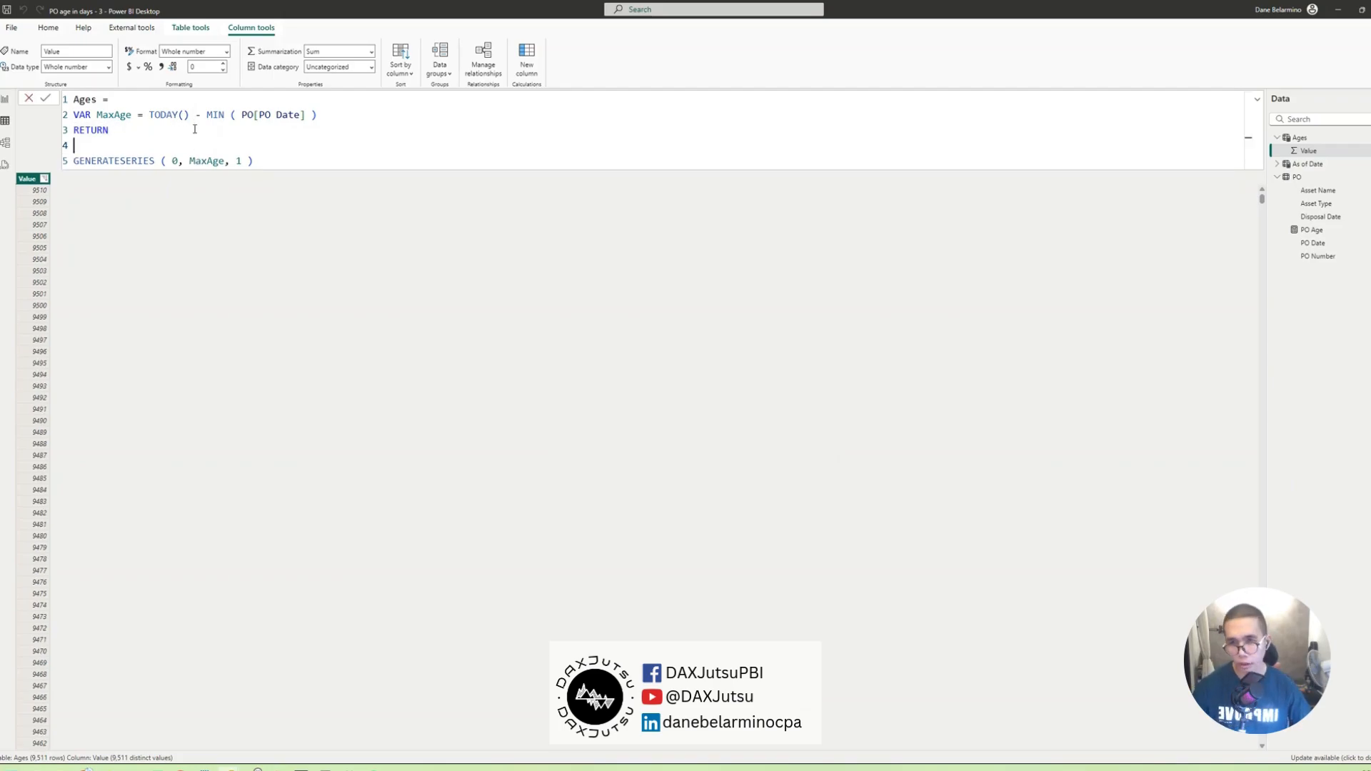
text(se;)
key(BackSpace)
text(lec)
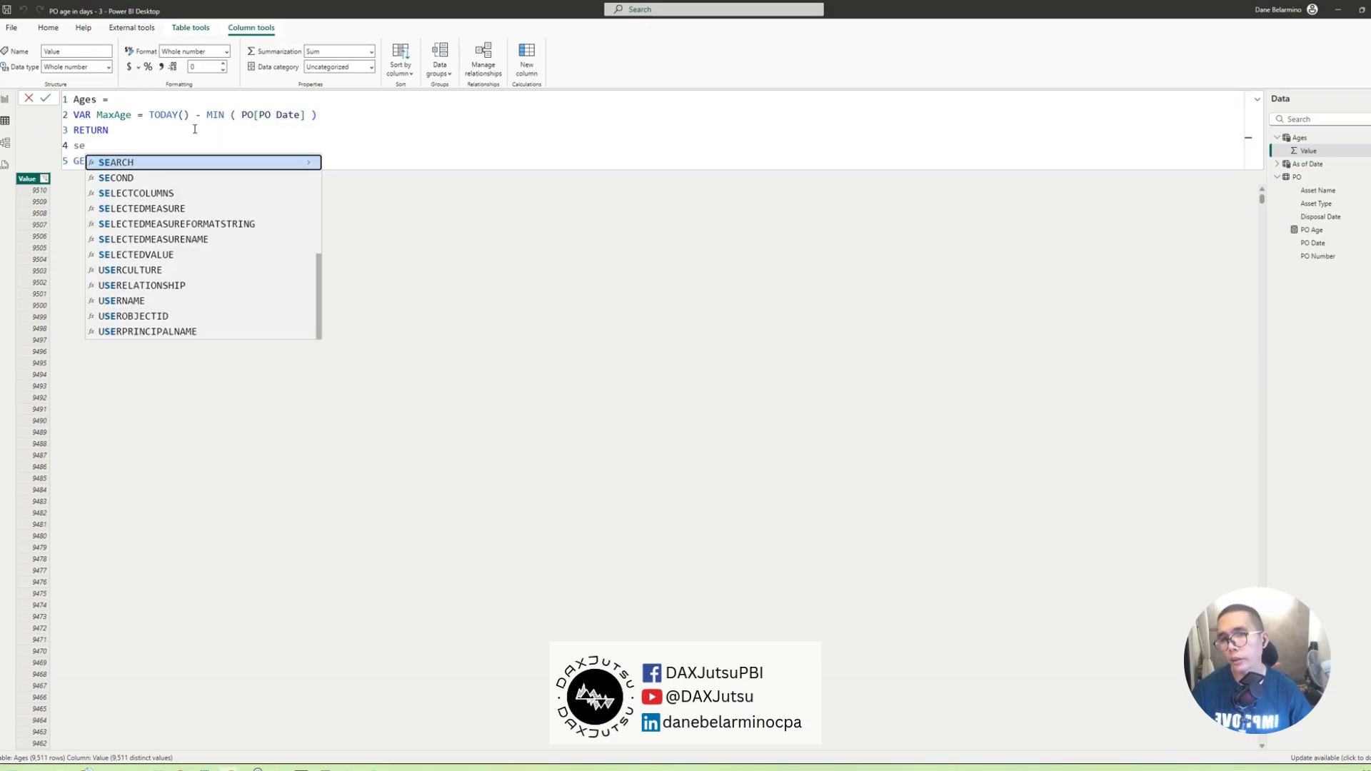
key(Tab)
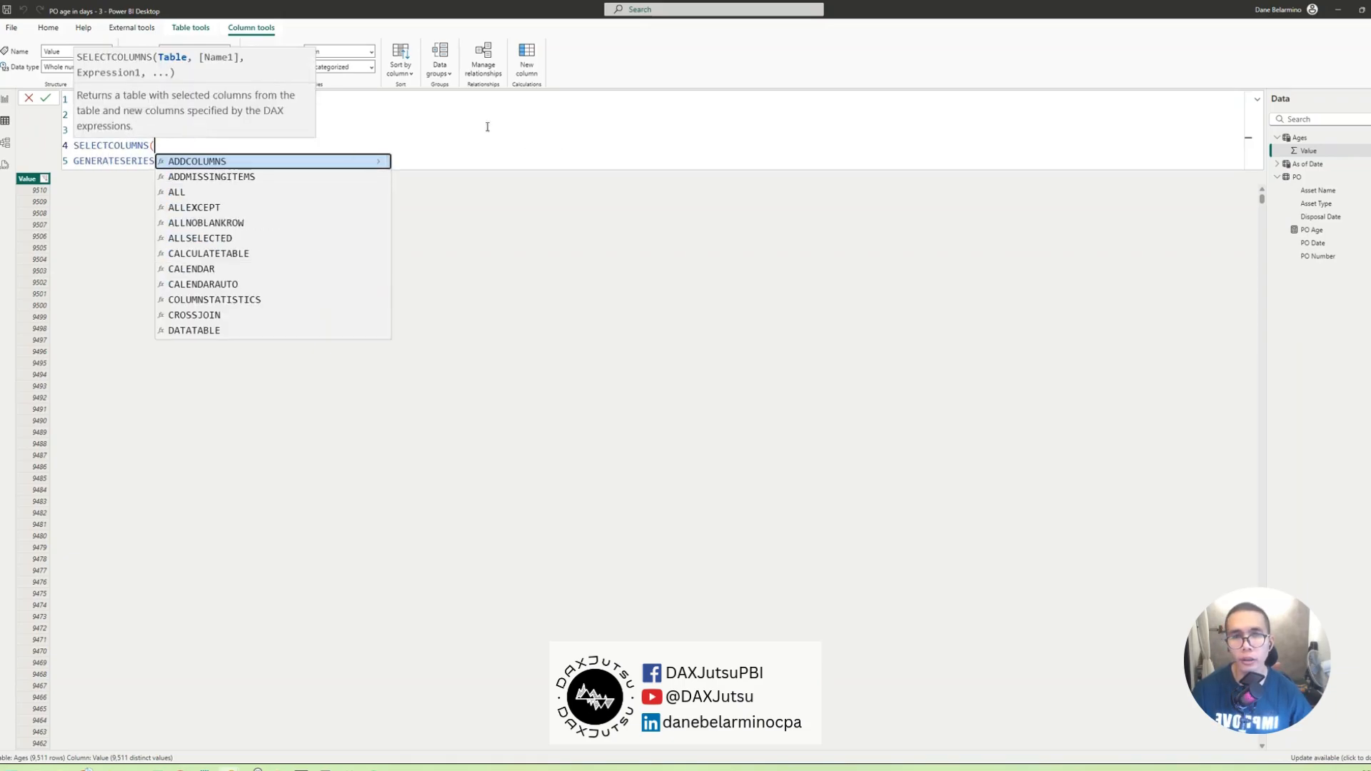
- Complete SELECTCOLUMNS after GENERATESERIES with the column name "Age" and expression [Value], close it and commit the Ages formula
click(428, 159)
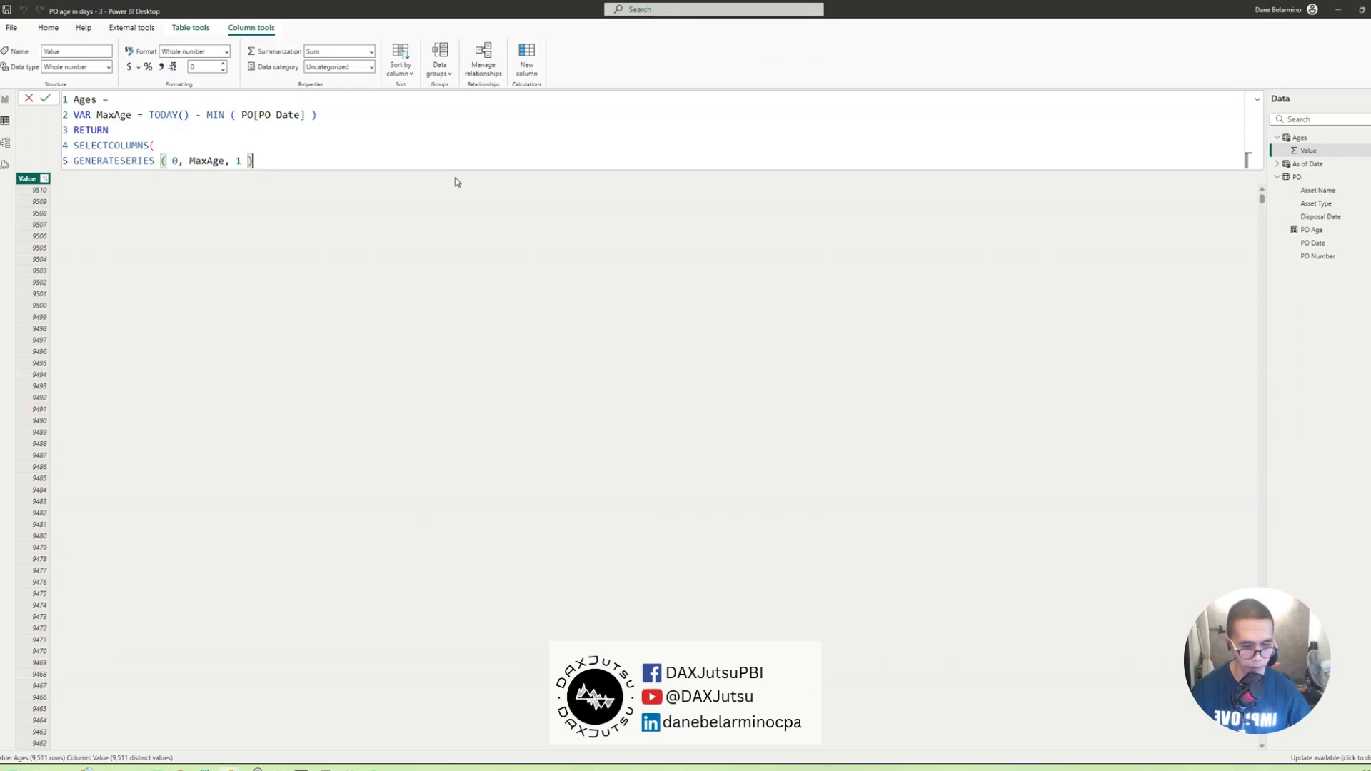
text(, )
text("A)
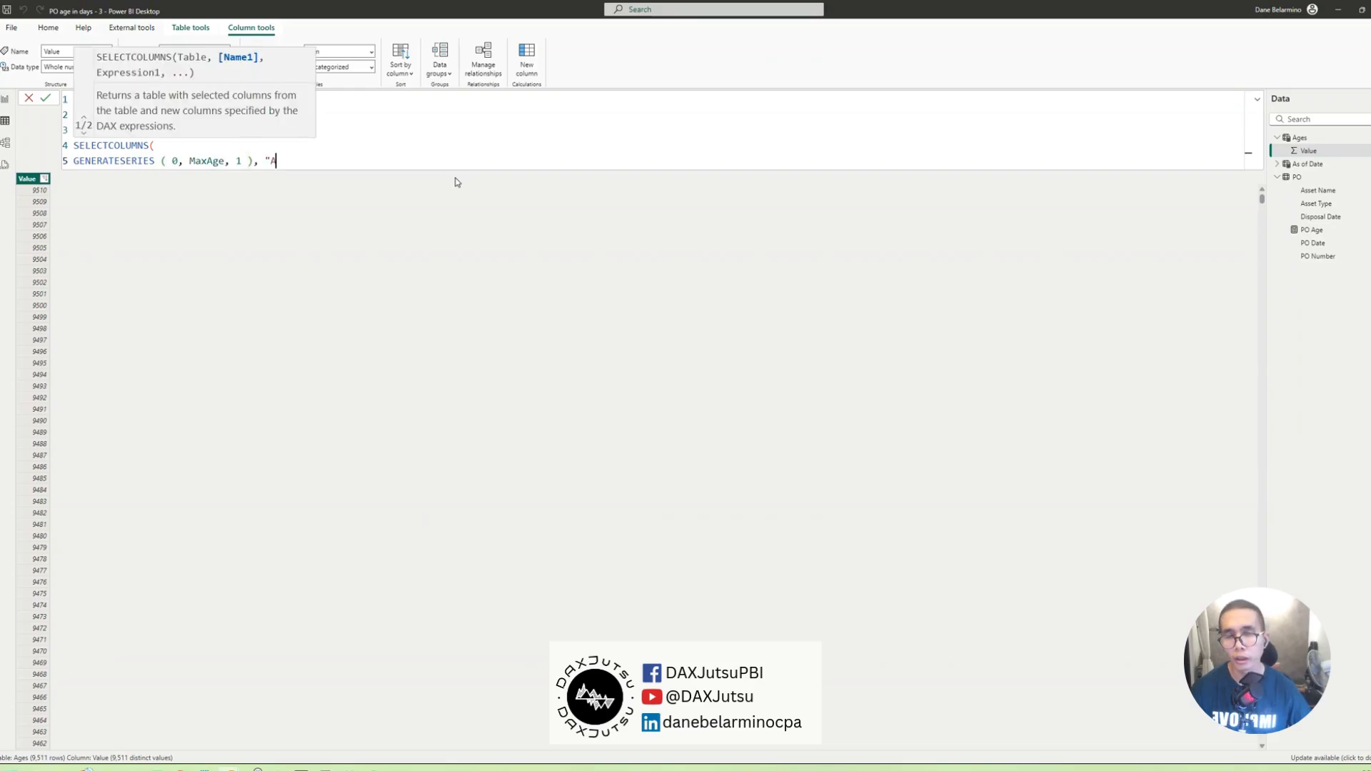
text(ge", )
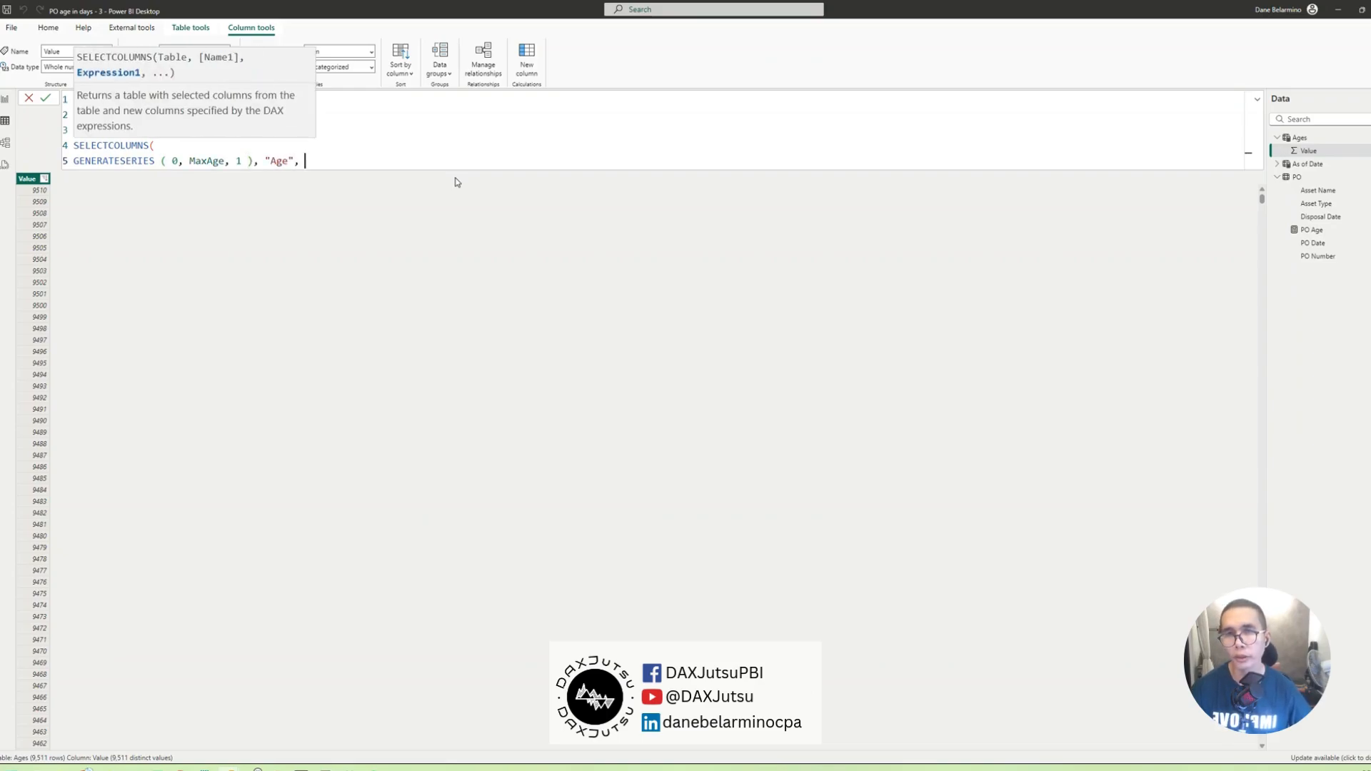
text([V)
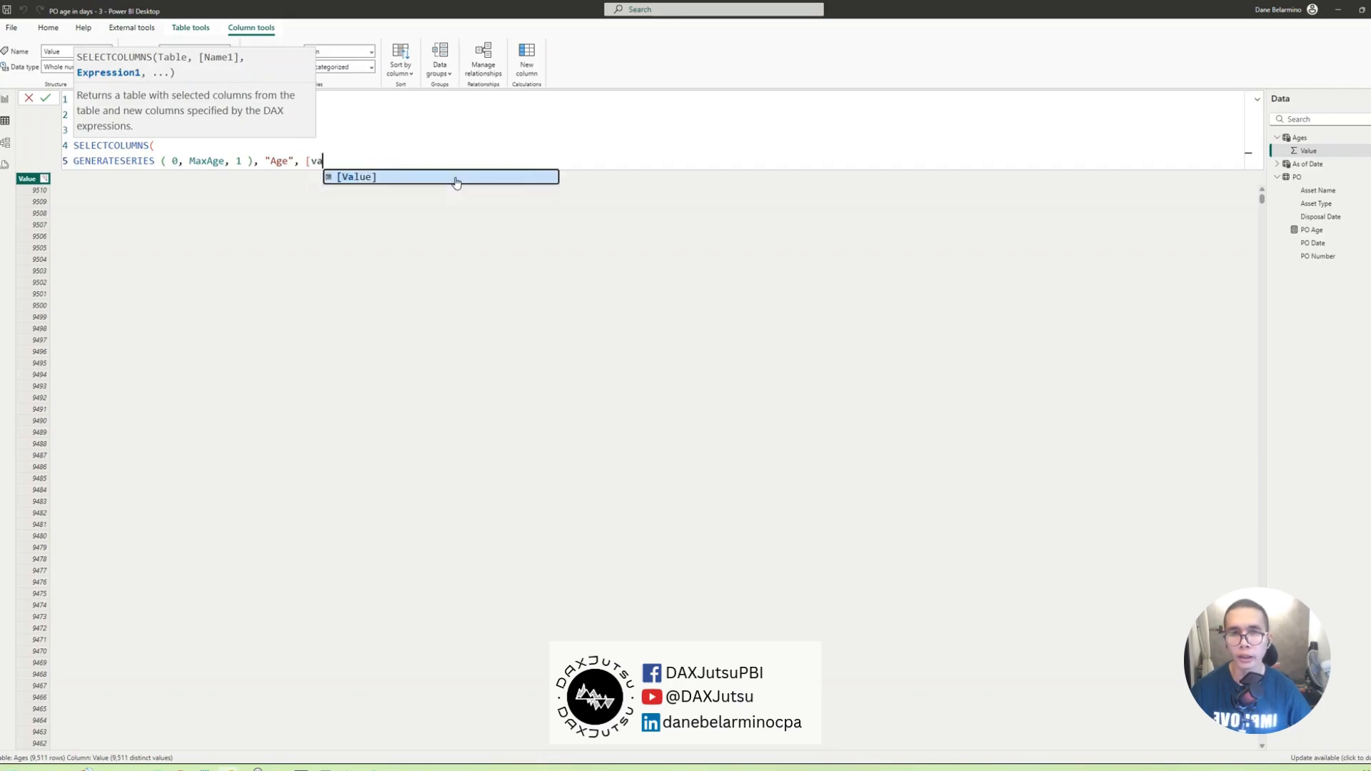
key(Tab)
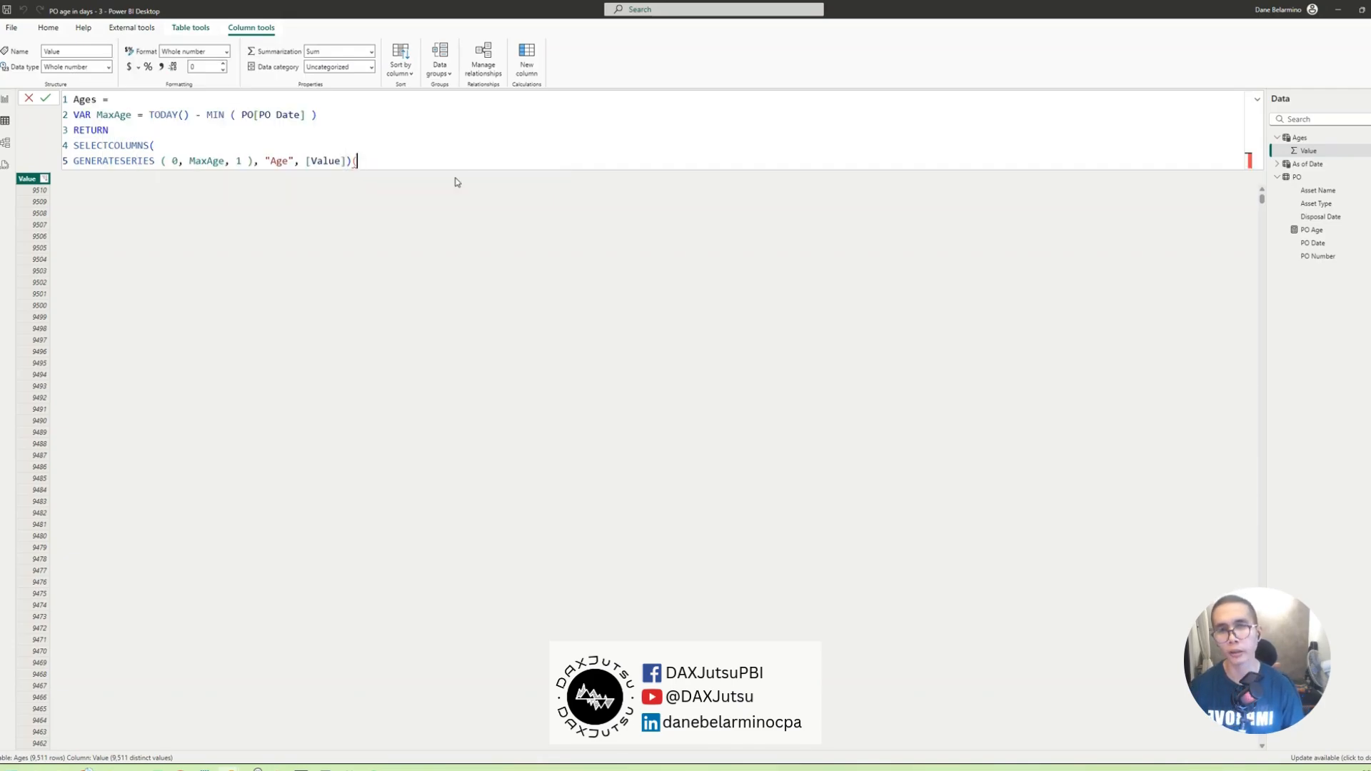
text())
key(Return)
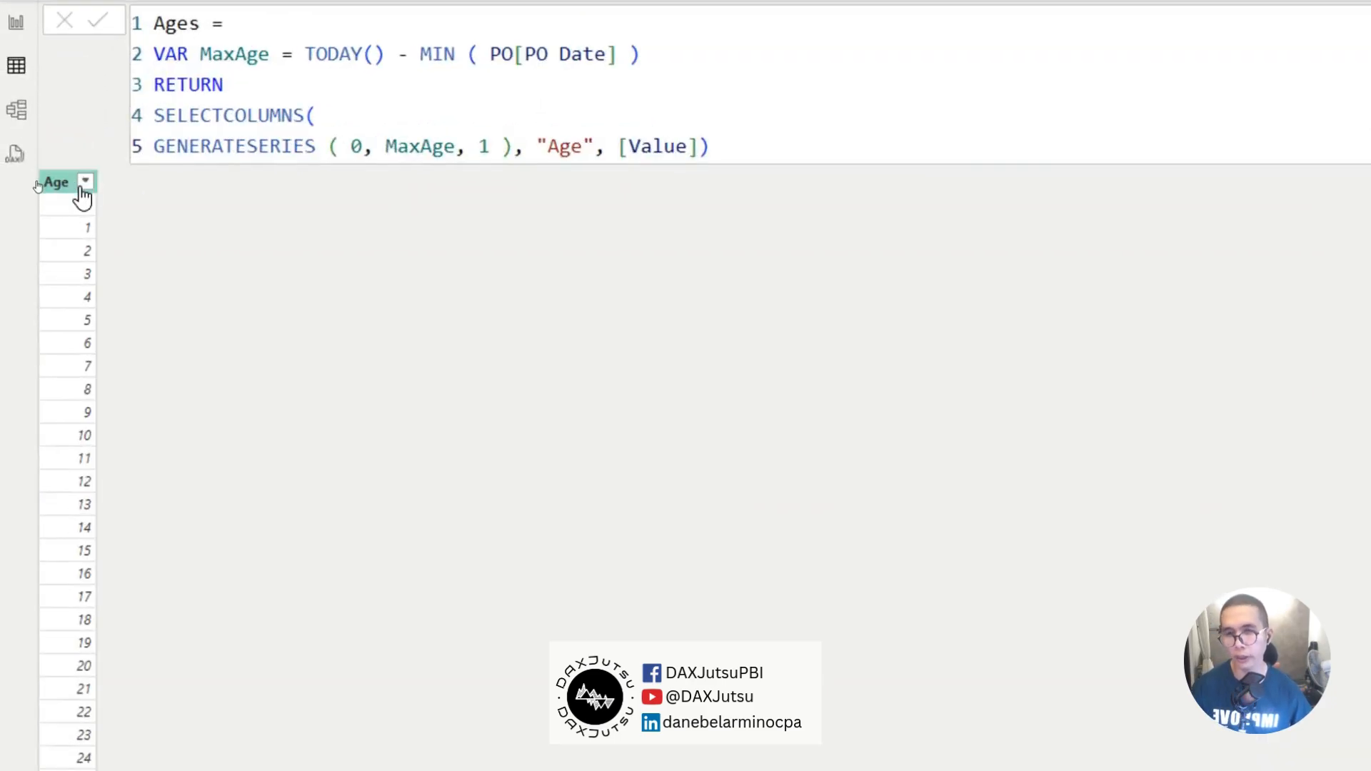
- Return to the report page and select the table visual listing the POs
click(16, 21)
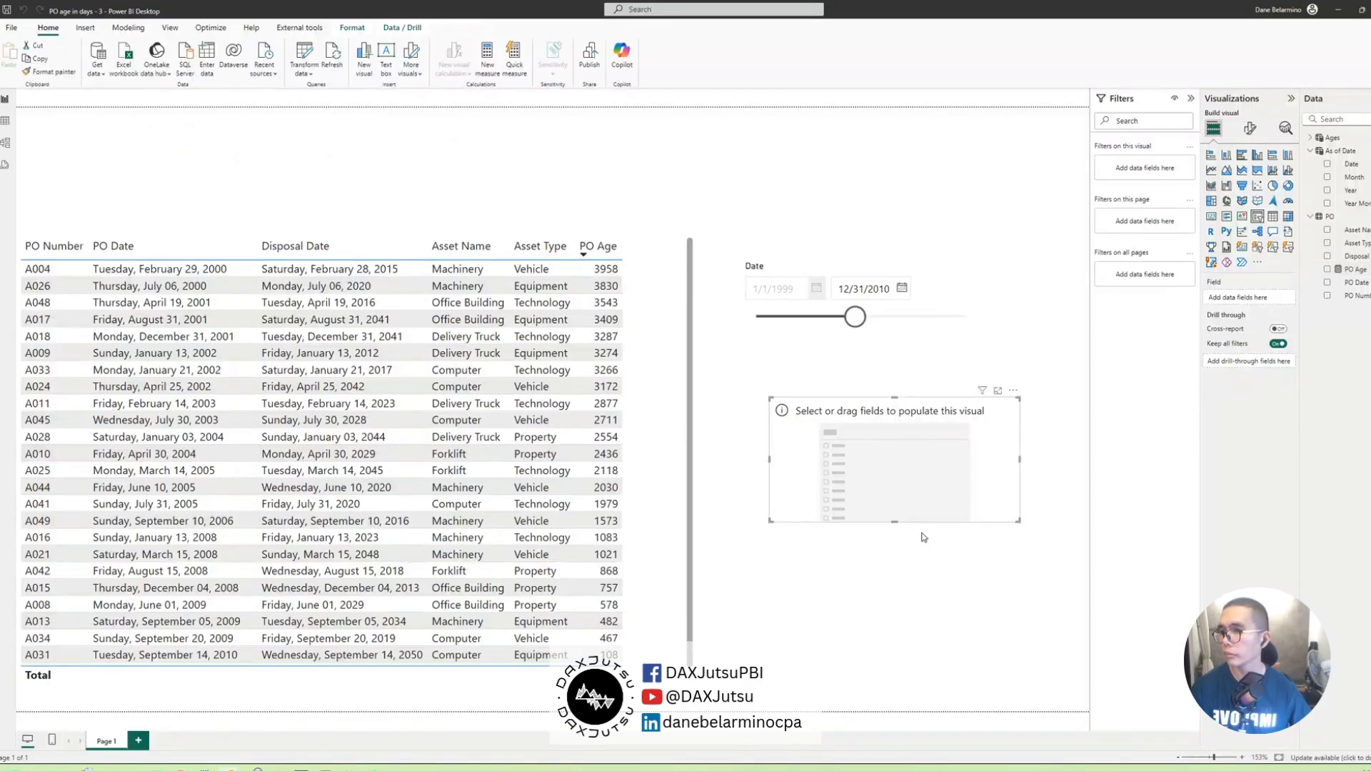
click(654, 287)
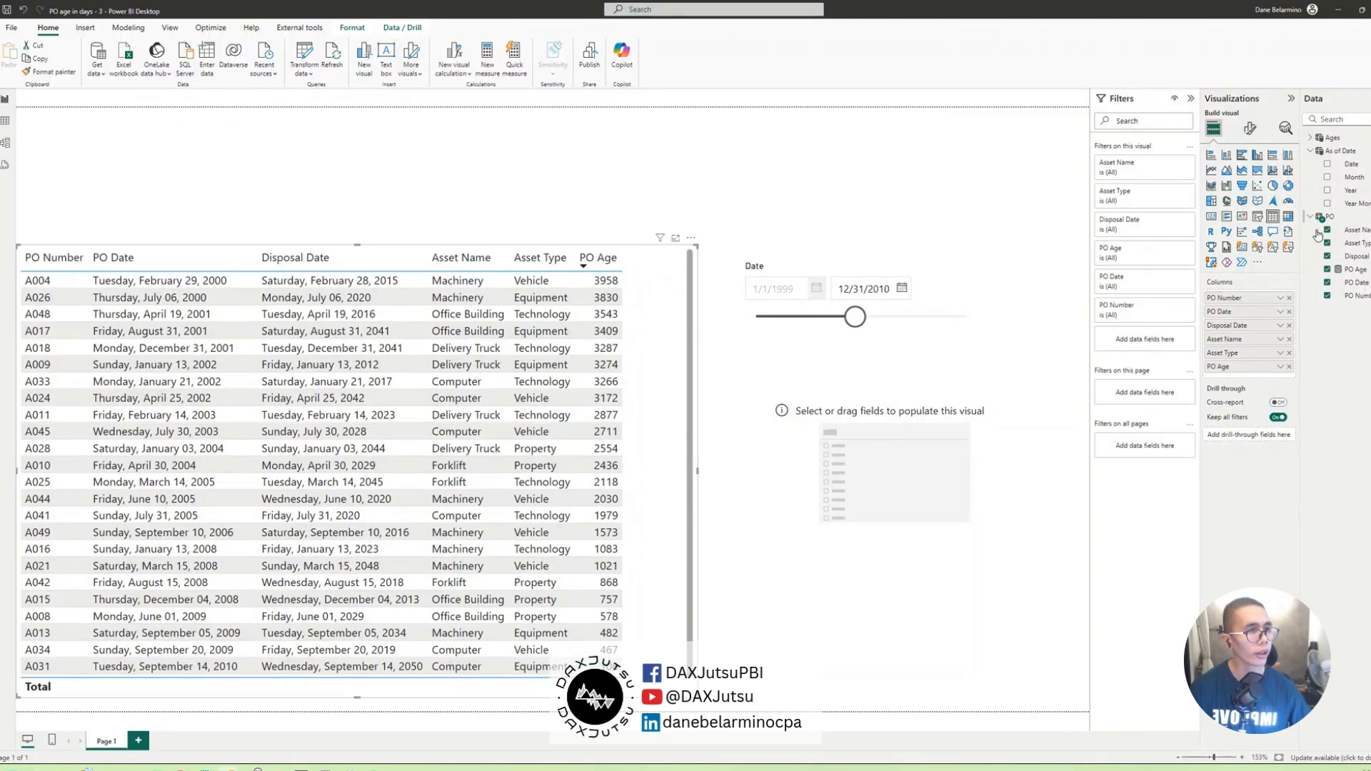
click(1357, 270)
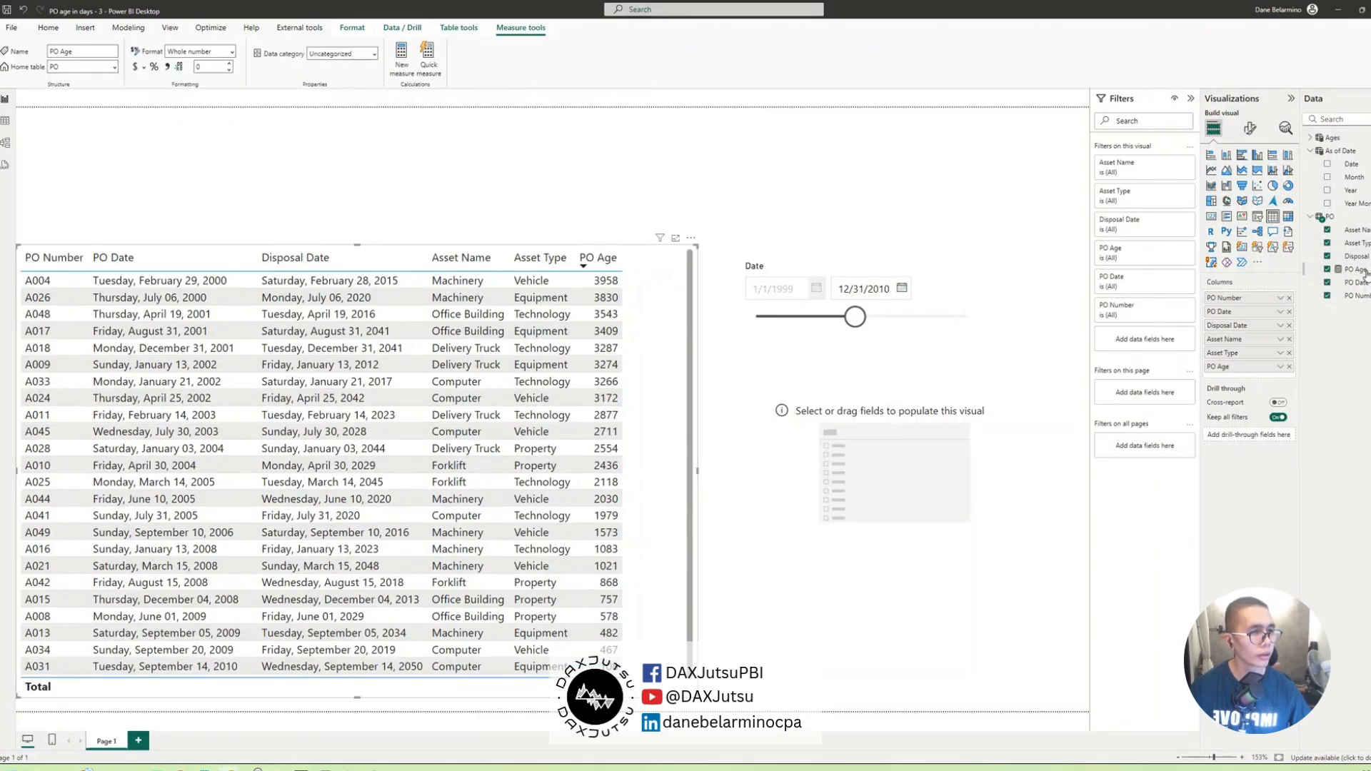
right_click(1366, 273)
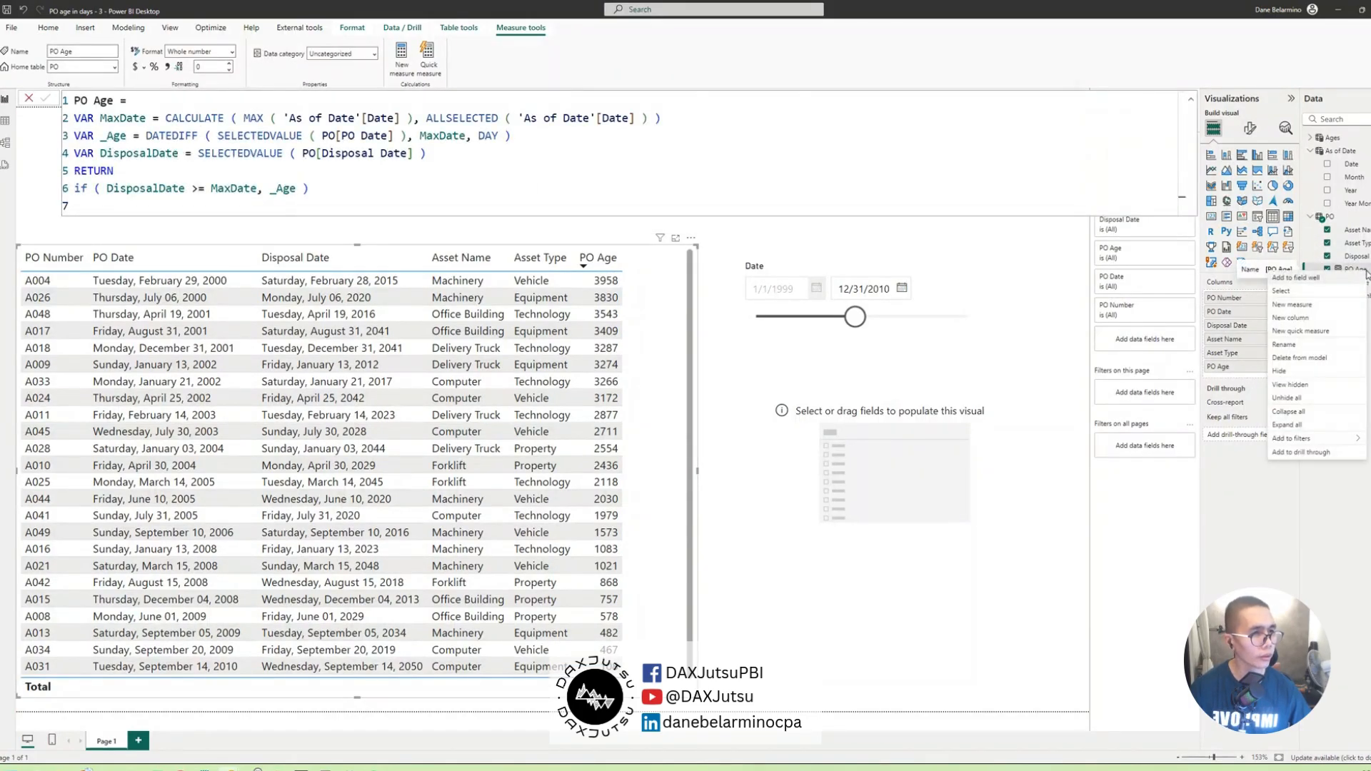
click(1311, 305)
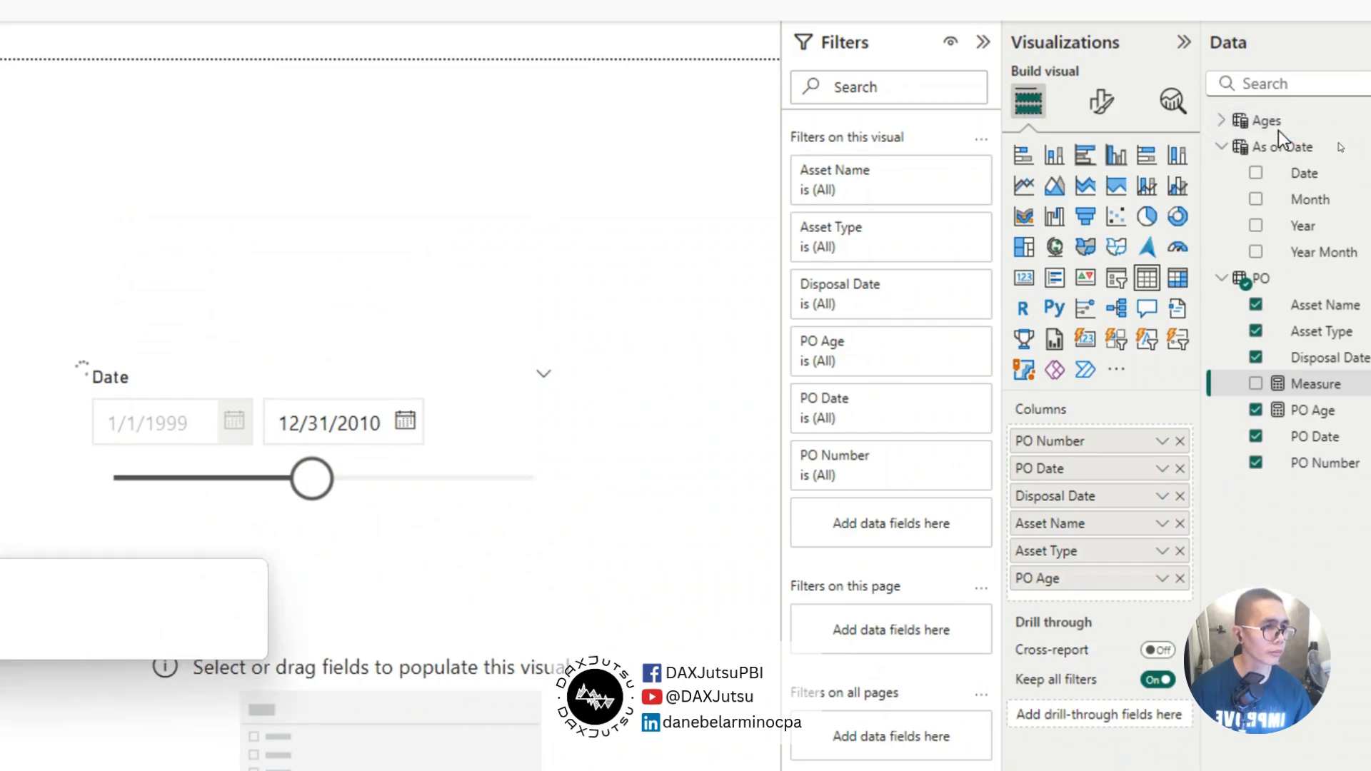
- Expand the Ages table's fields and create a measure in the PO table named PO Age Materialized
click(1223, 122)
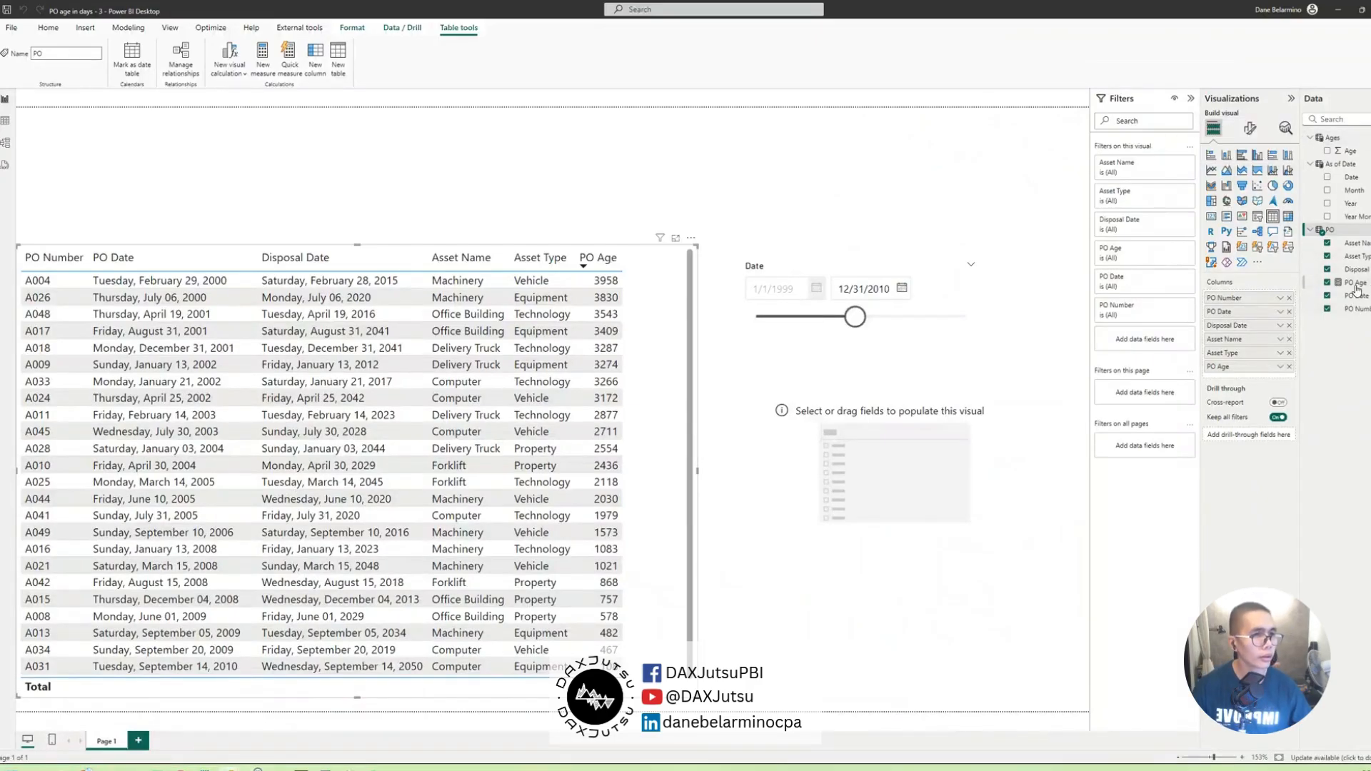
right_click(1300, 413)
click(1287, 321)
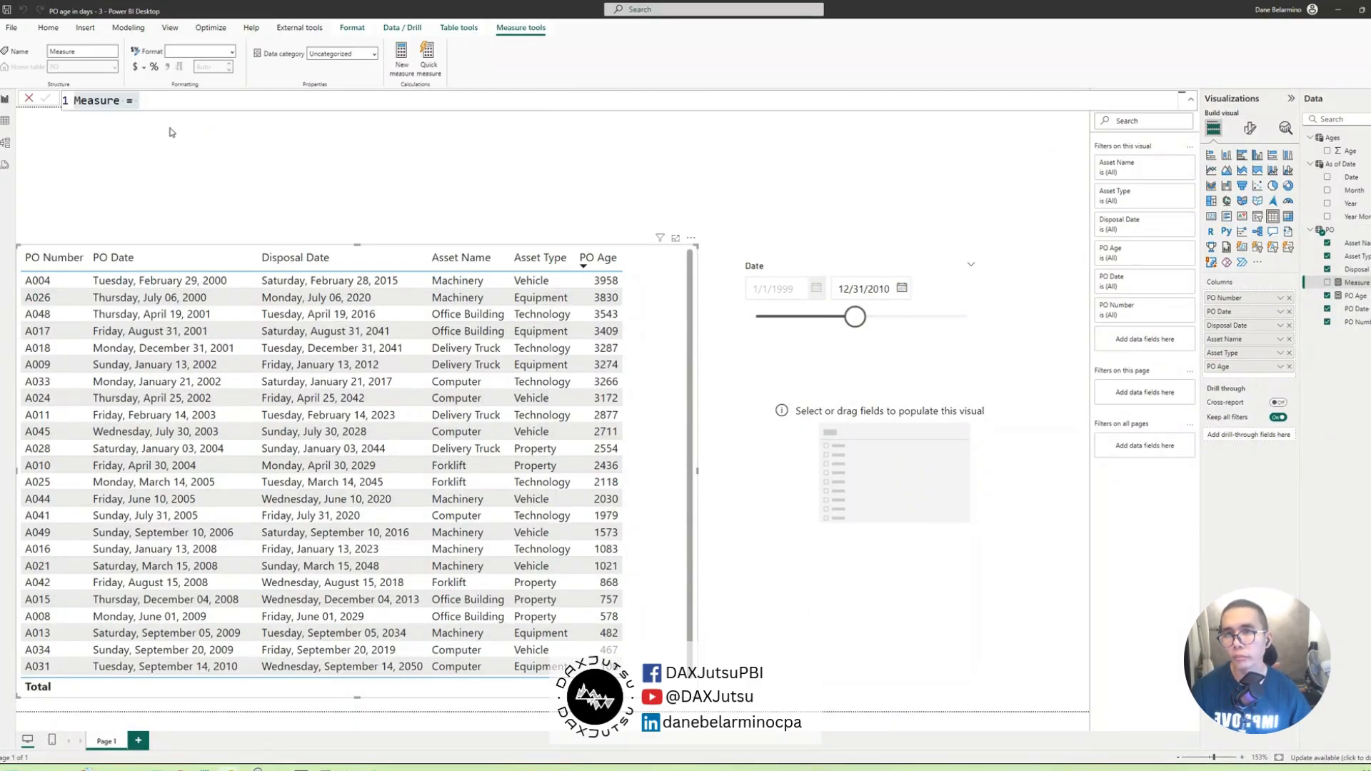
text(P)
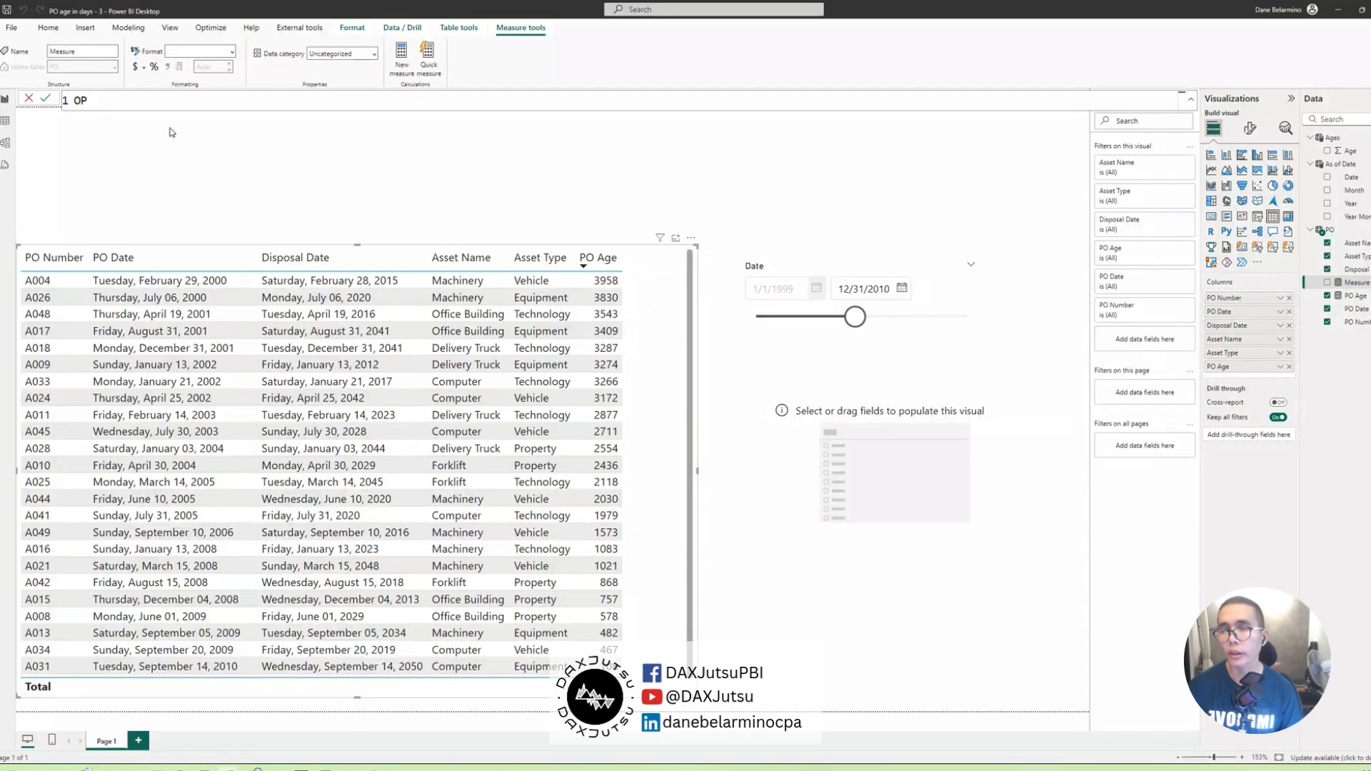
text(O Age Materizl)
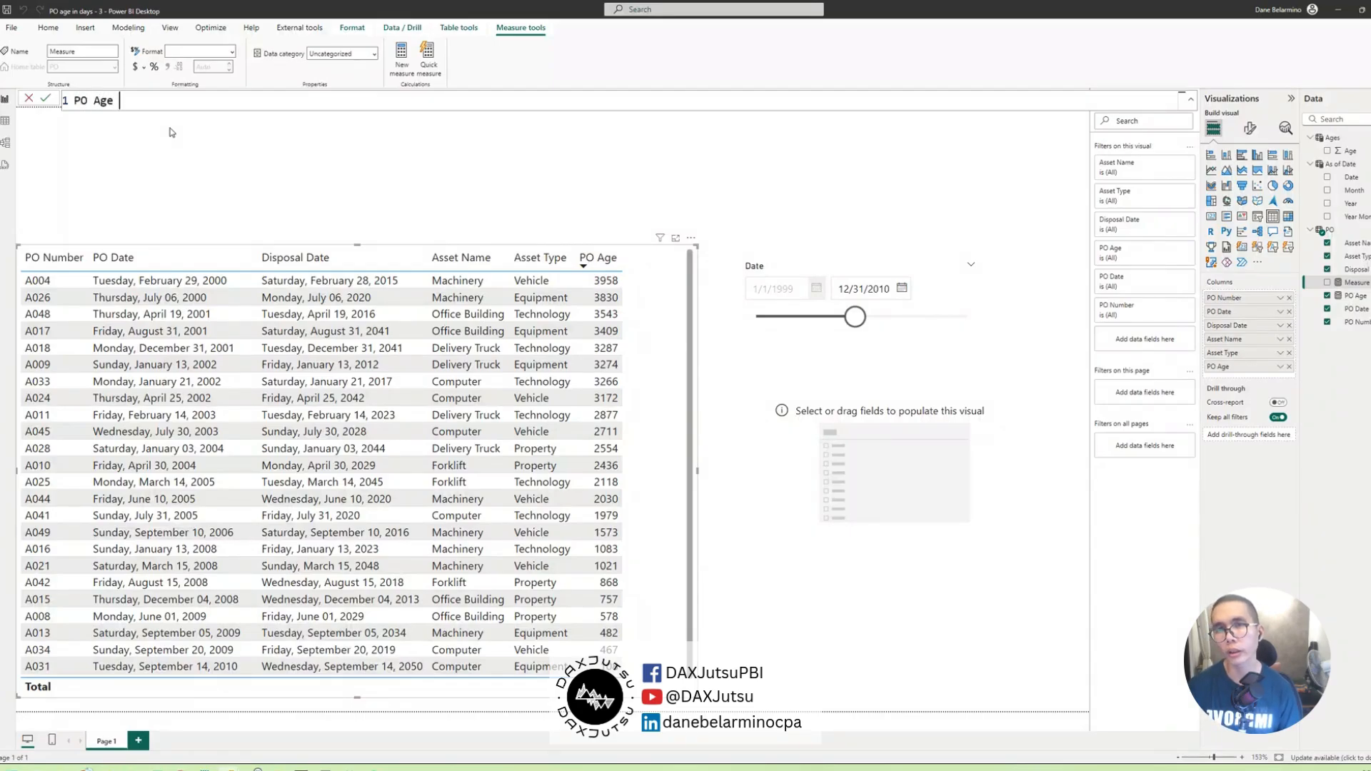
key(BackSpace)
key(BackSpace)
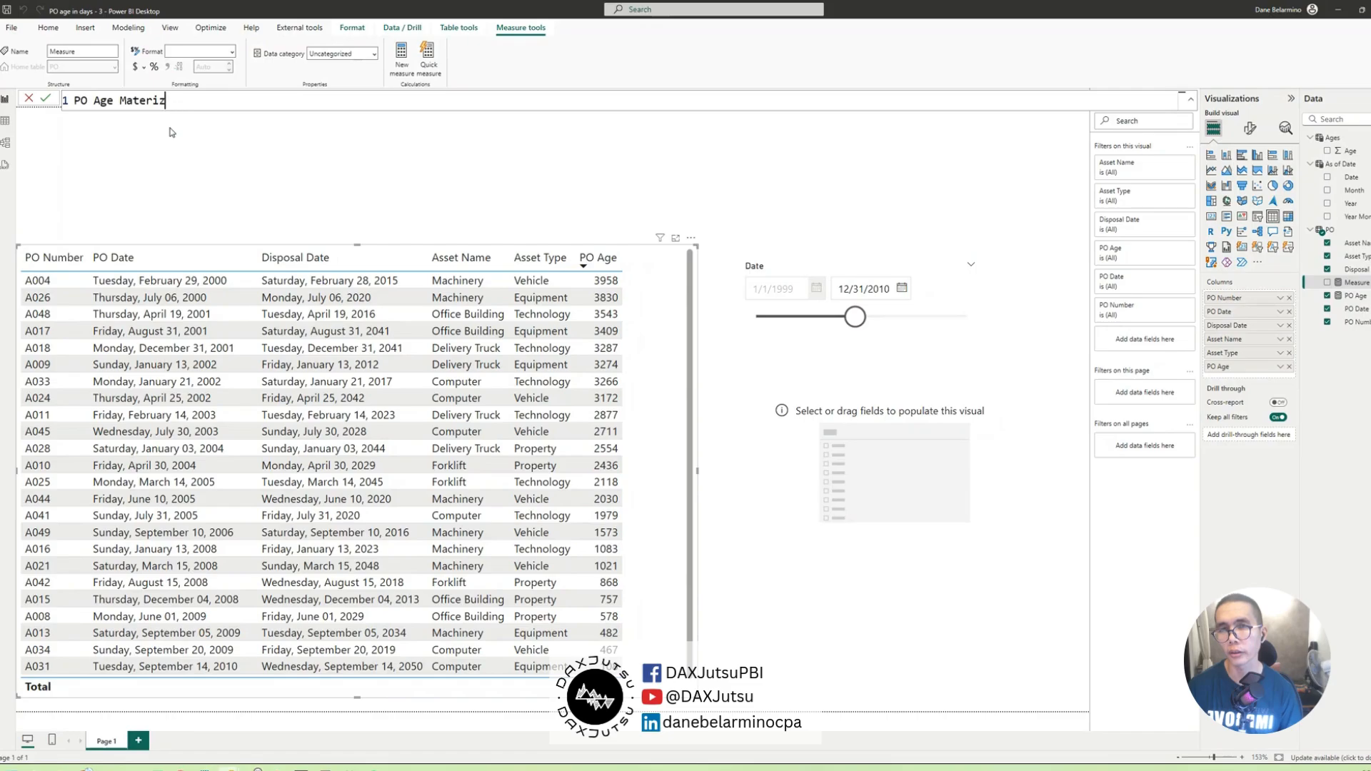
text(alized =)
key(shift+Return)
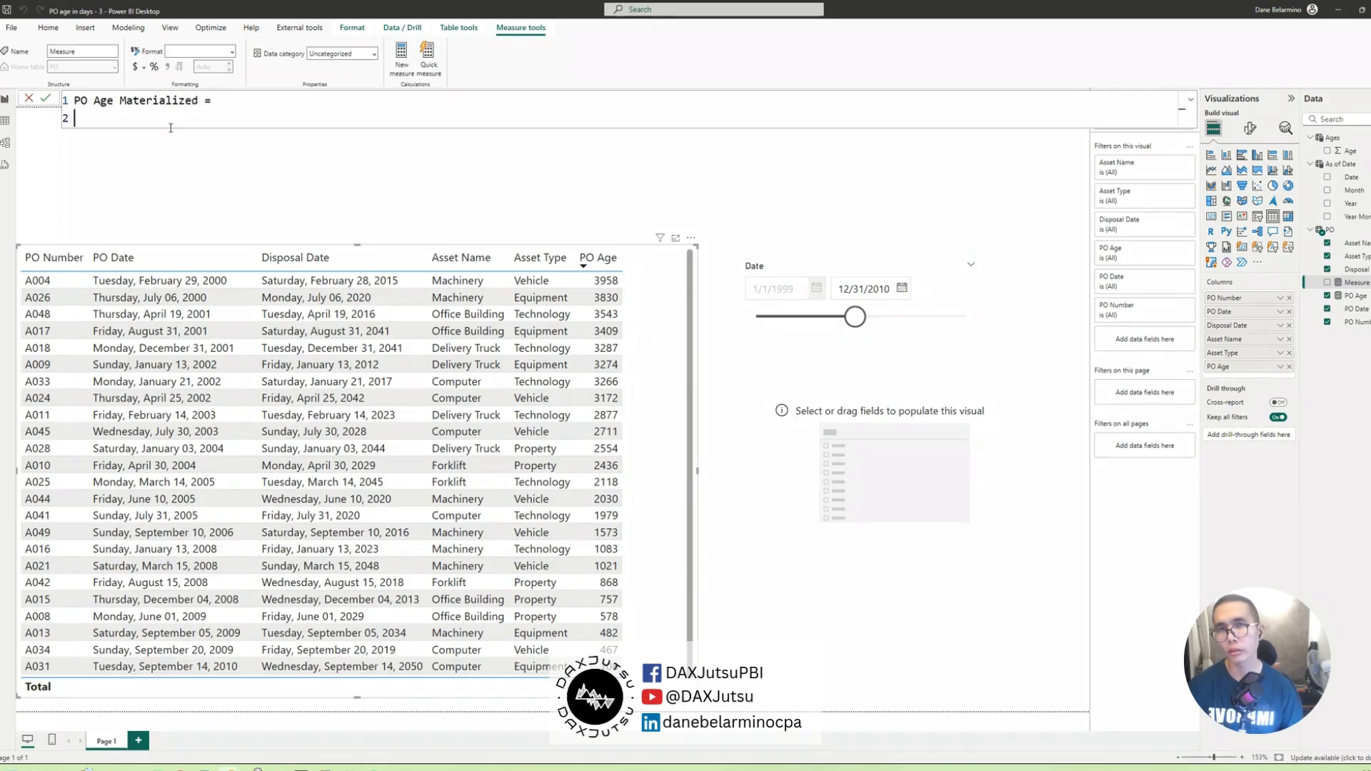
- Enter COUNTROWS ( PO ) as the expression of the PO Age Materialized measure
text(countrows()
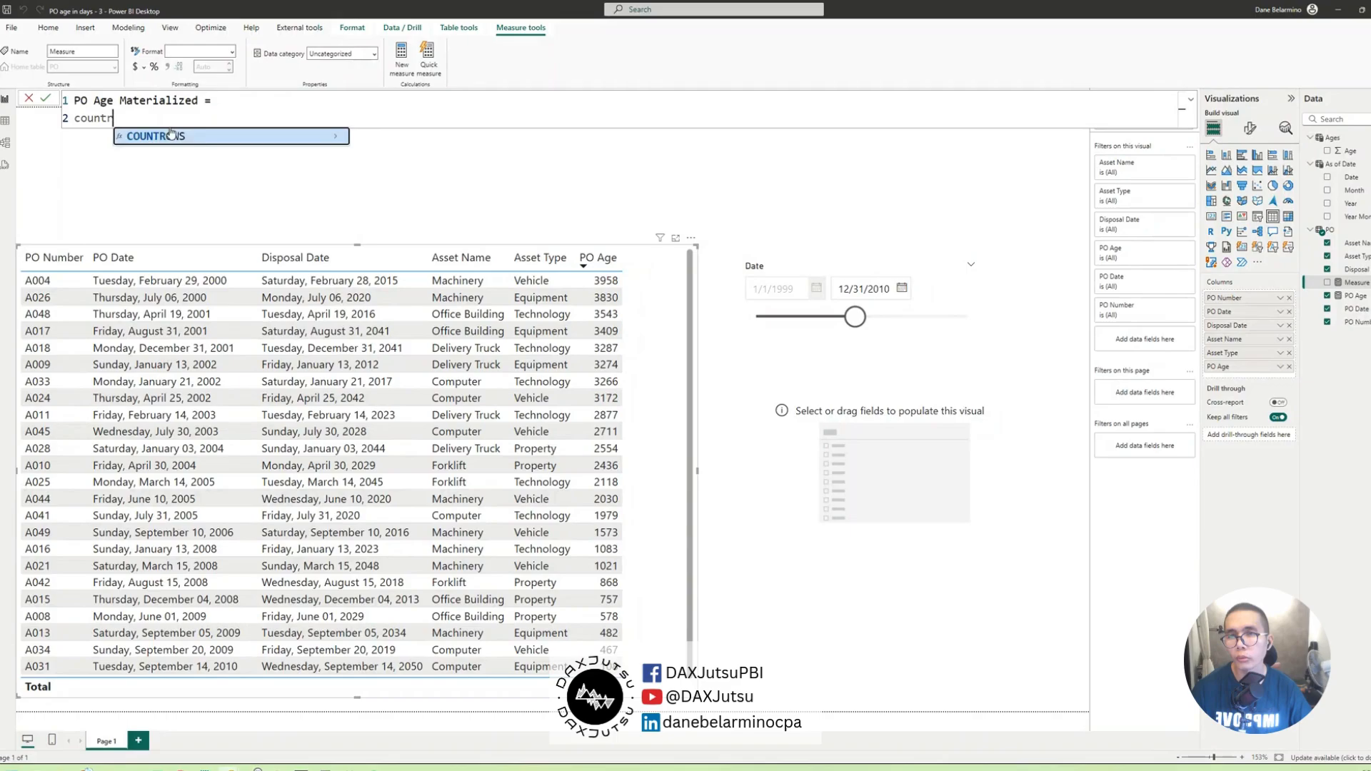
key(BackSpace)
text(( )
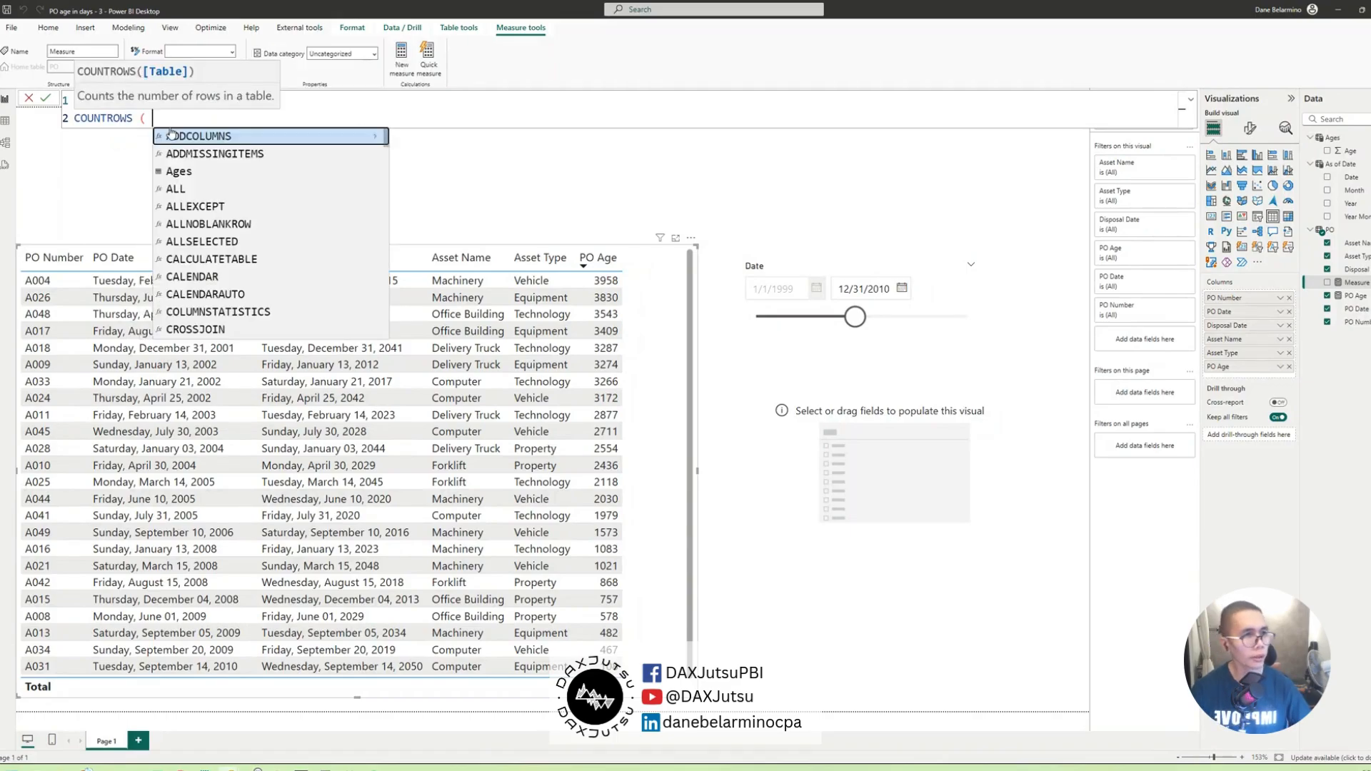
text(po)
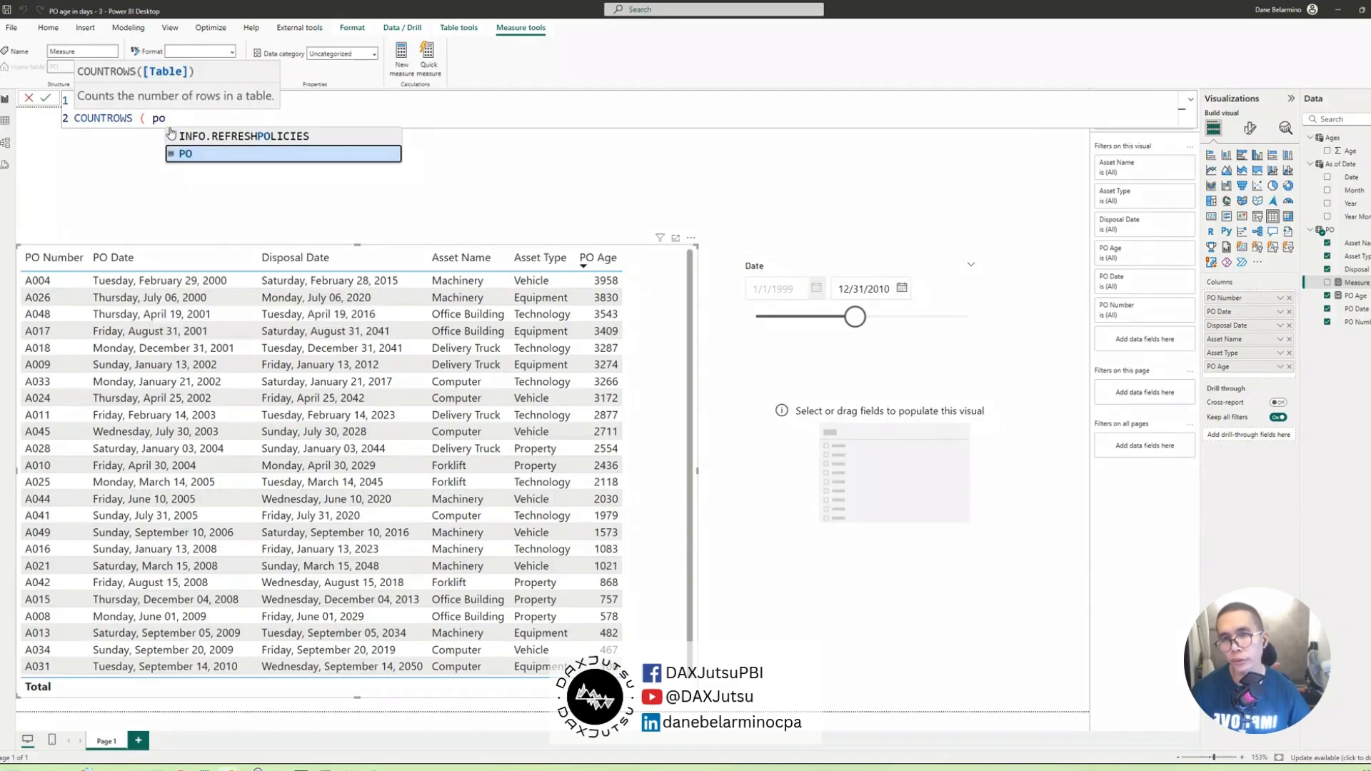
key(Tab)
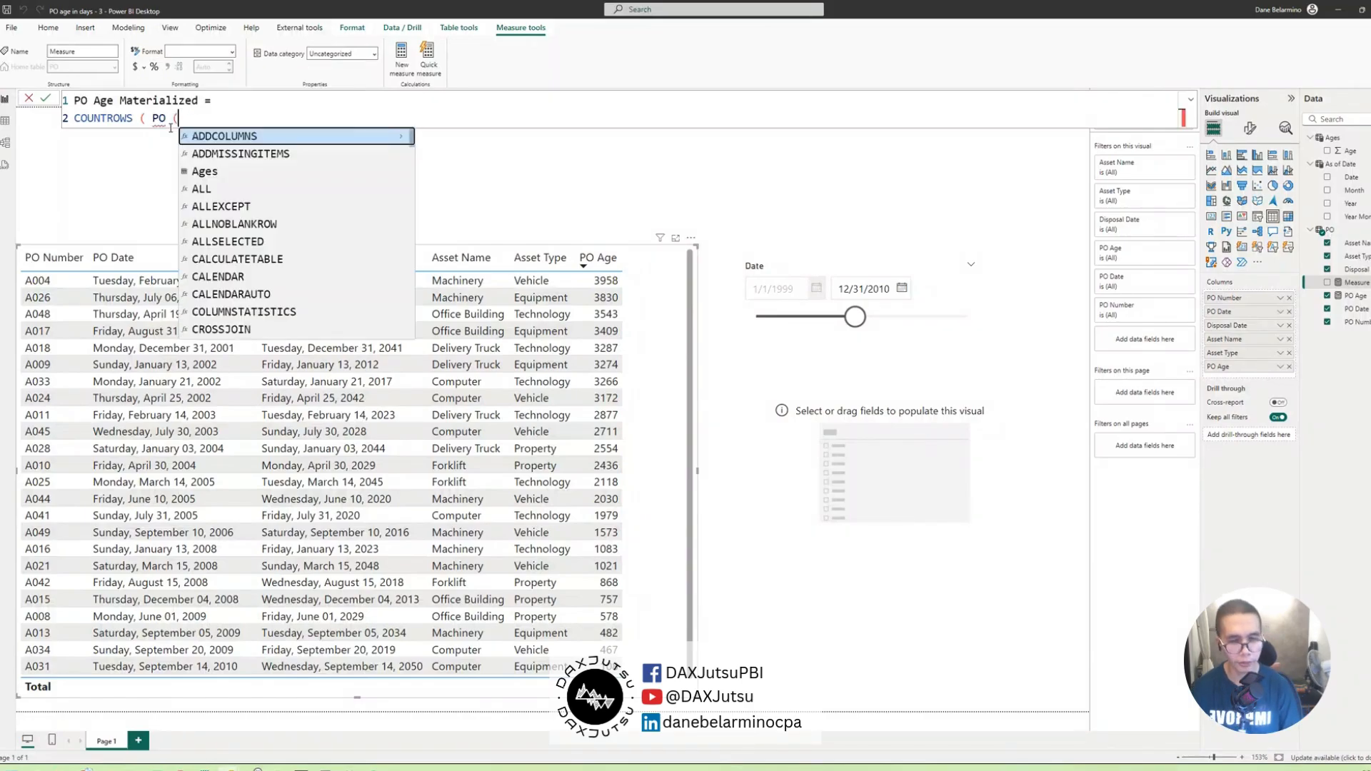
key(Escape)
text())
- Put CALCULATE( in front of COUNTROWS ( PO ) and add a comma after it for a filter argument
key(Home)
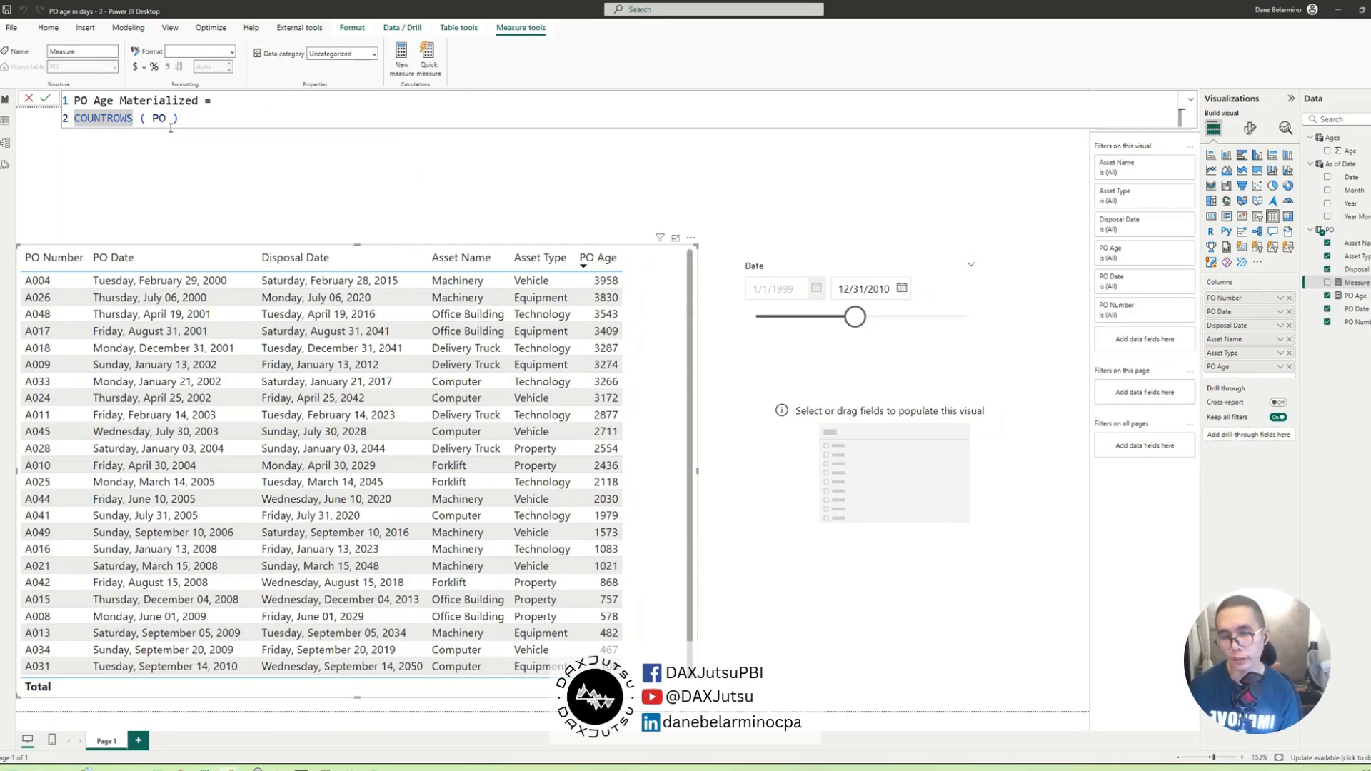
text(calcu)
key(Tab)
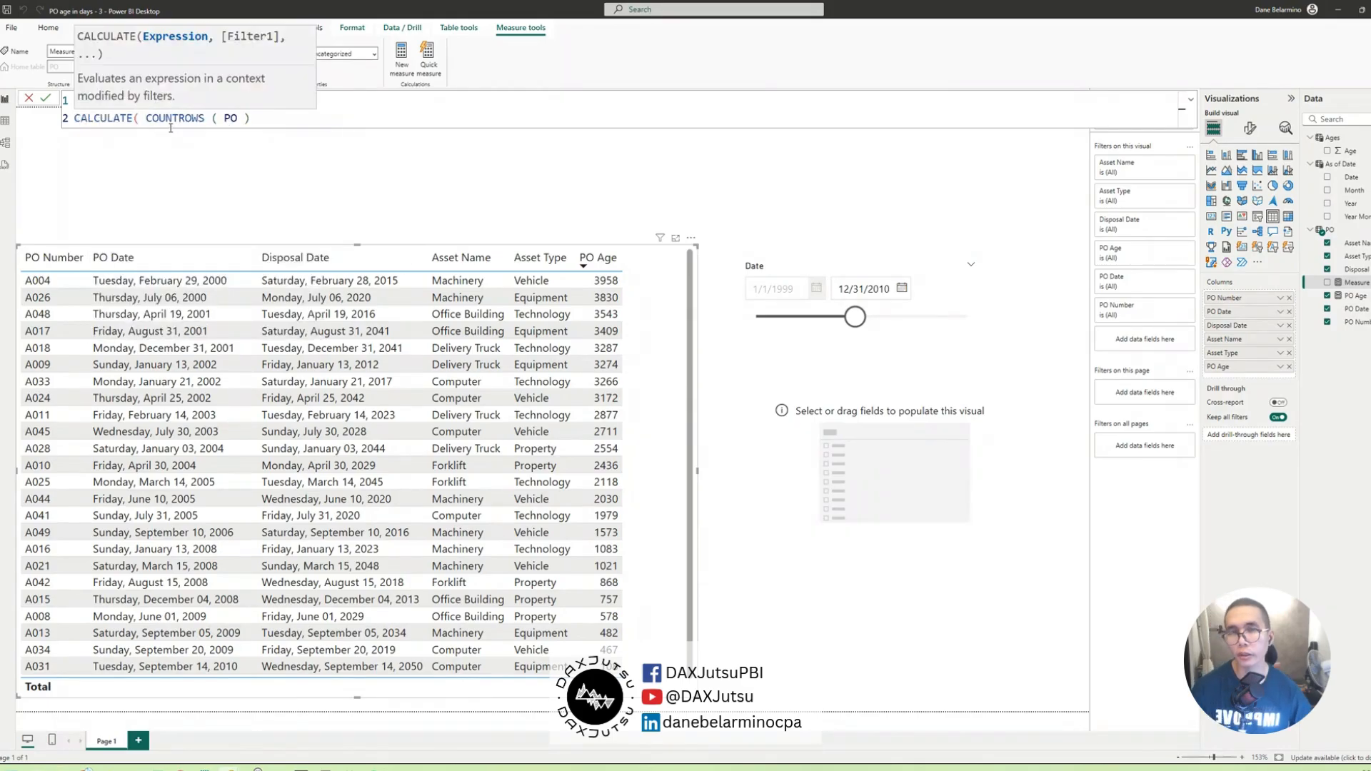
key(End)
text(, )
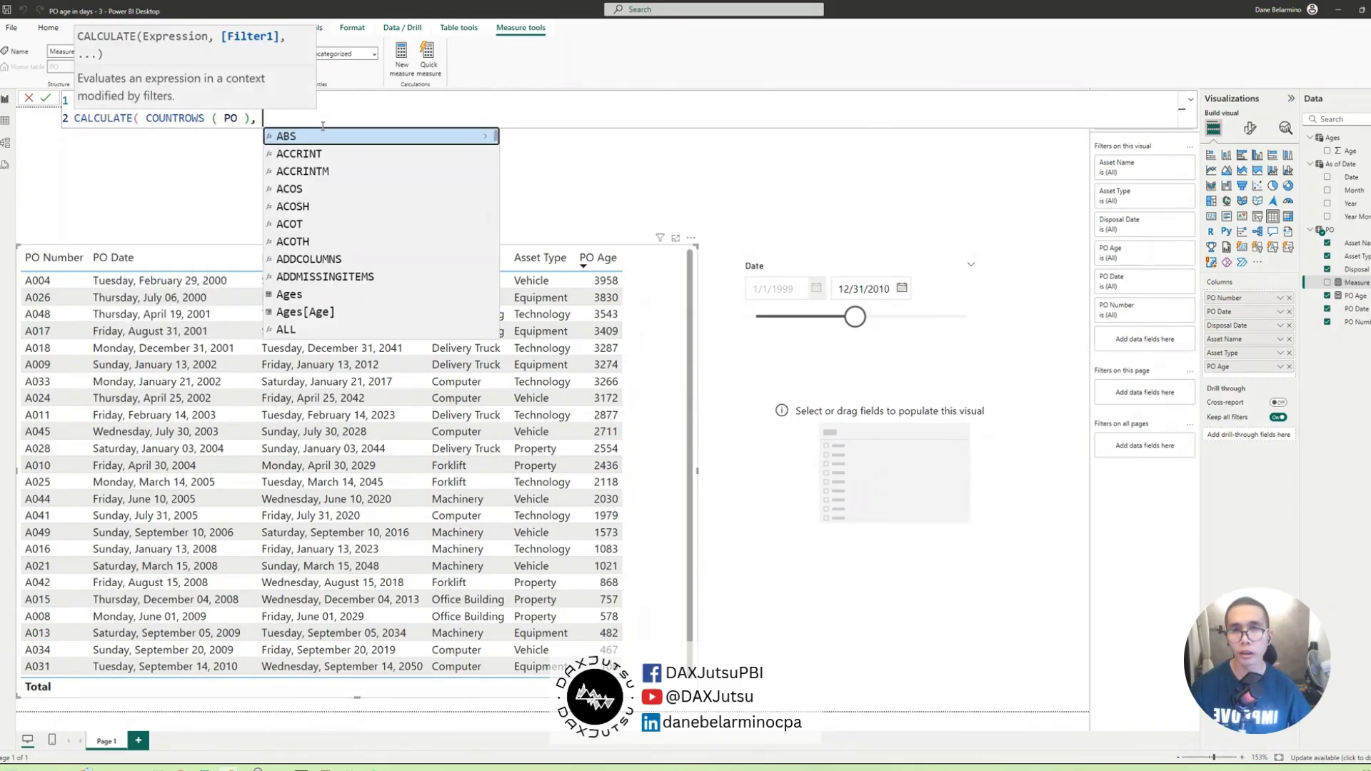
- Start CALCULATE's filter argument with FILTER ( VALUES ( PO[PO Date] )
text(FILTER ( values)
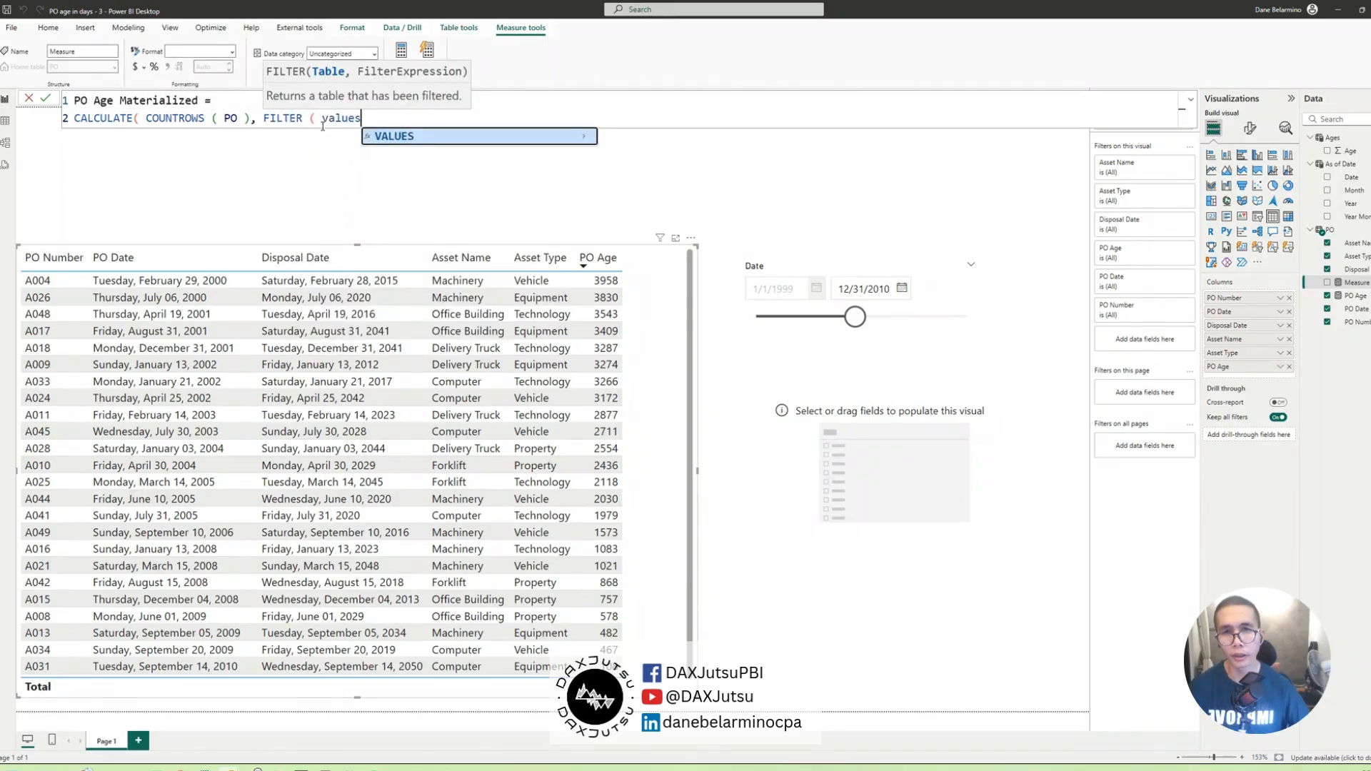
key(Tab)
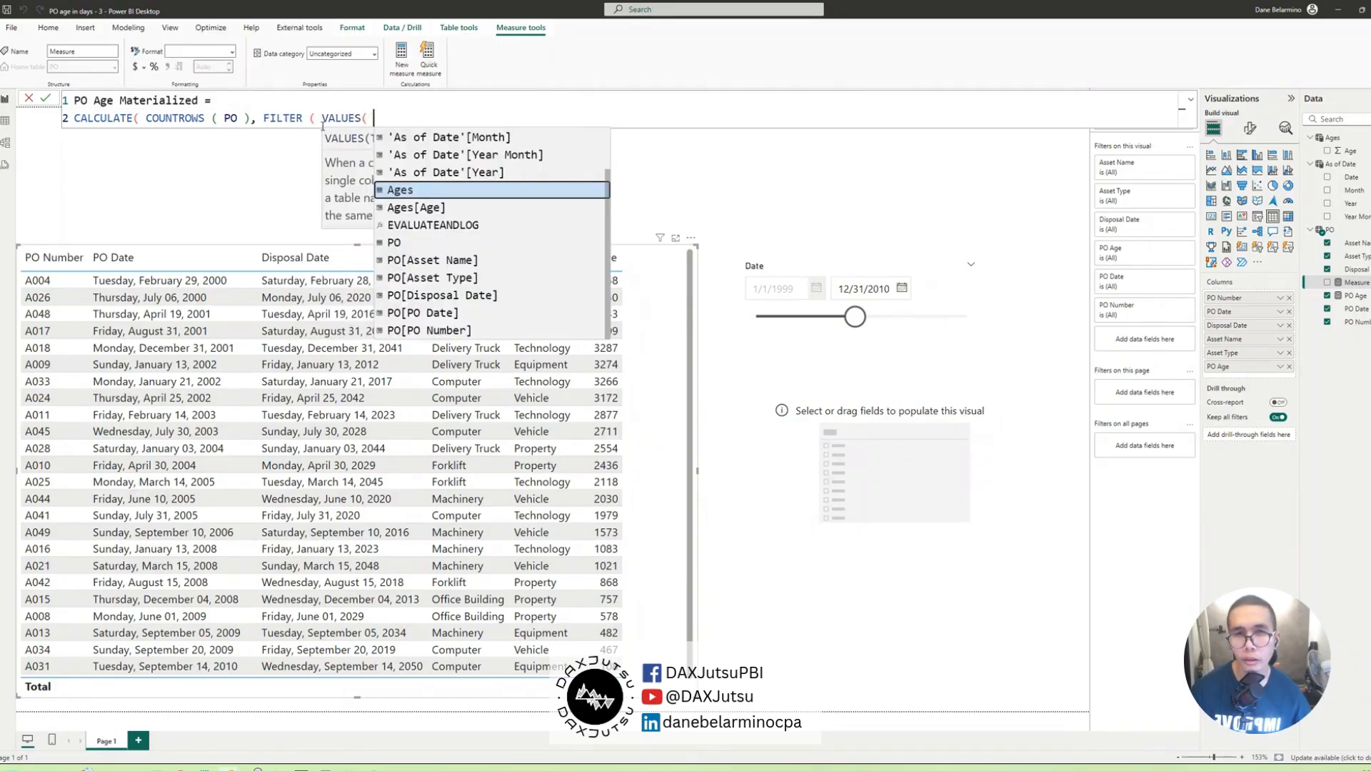
key(BackSpace)
text(( po)
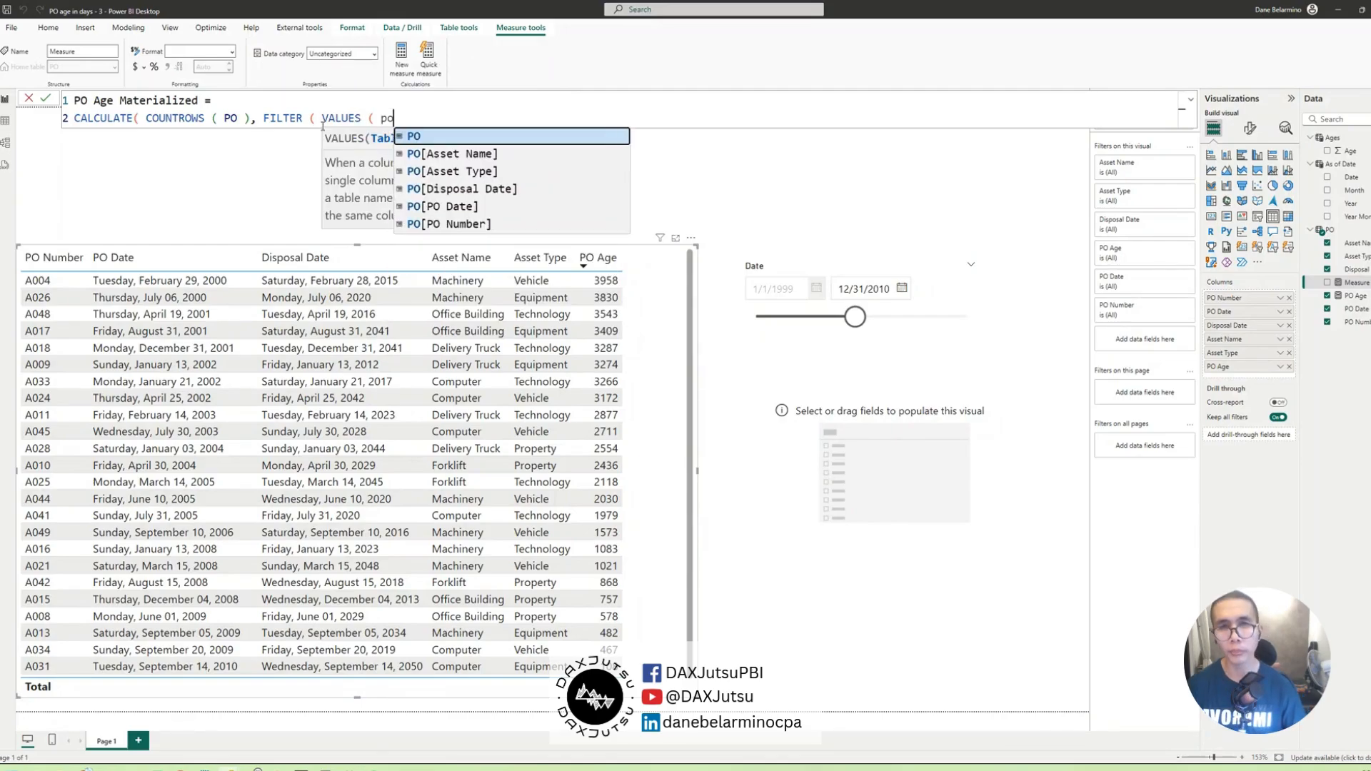
key(Down)
key(Down)
key(Down)
key(Down)
key(Tab)
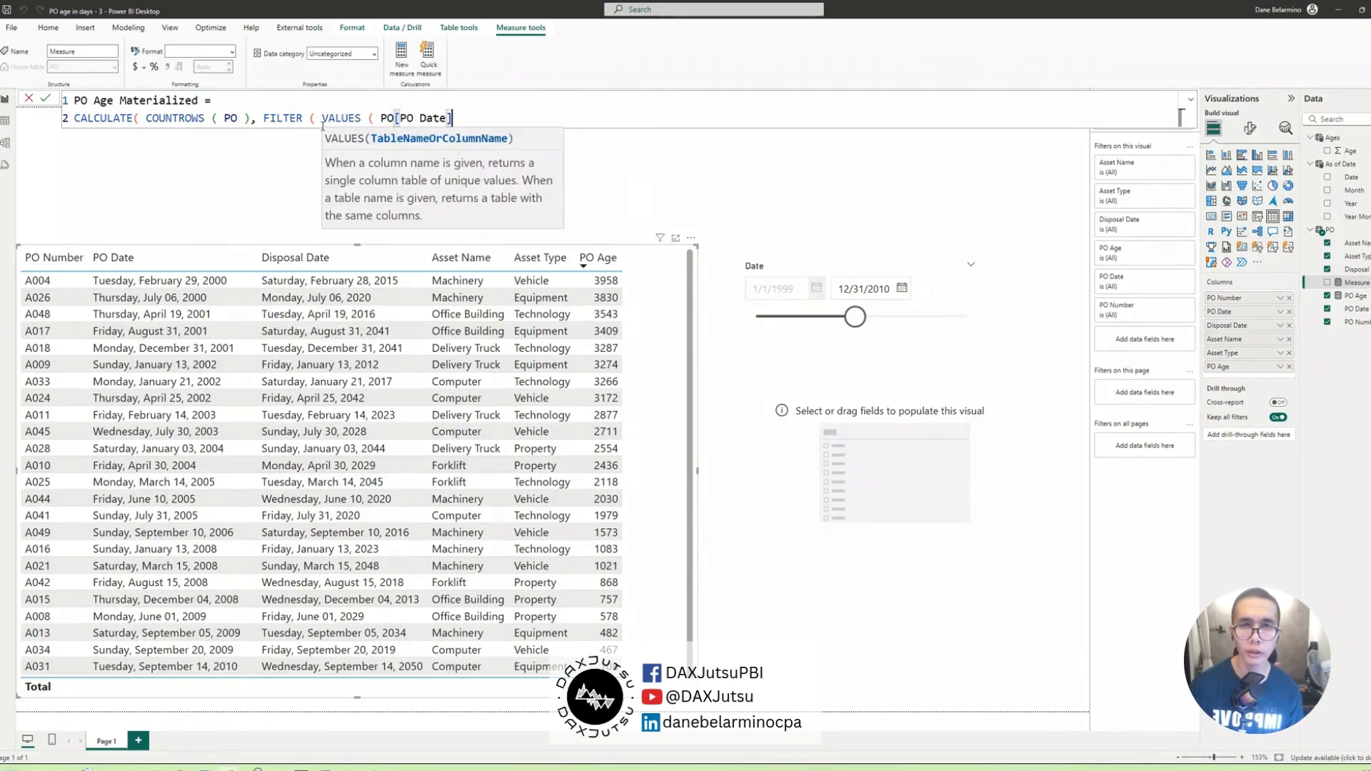
text())
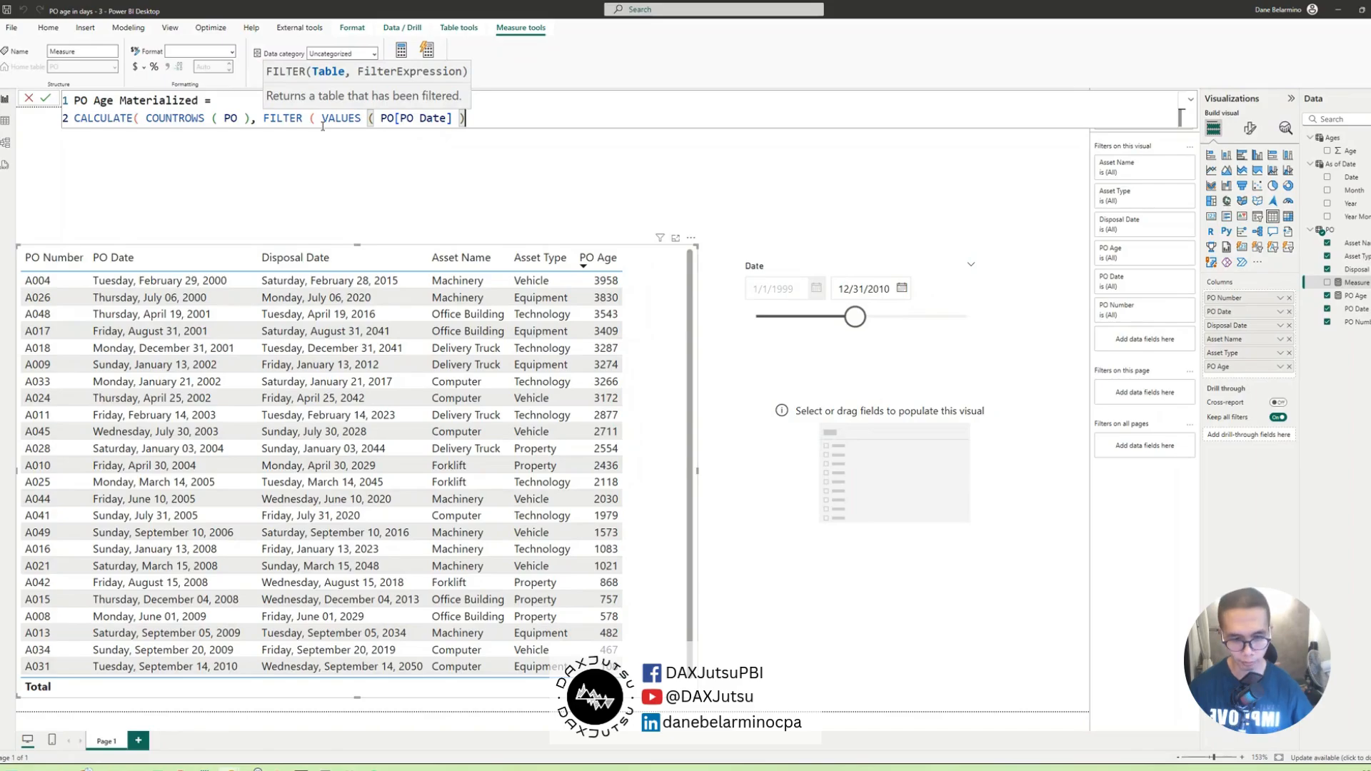
- Complete the FILTER with the condition [PO Age] IN VALUES ( Ages[Age] ), close all open parentheses and commit the measure
text(,)
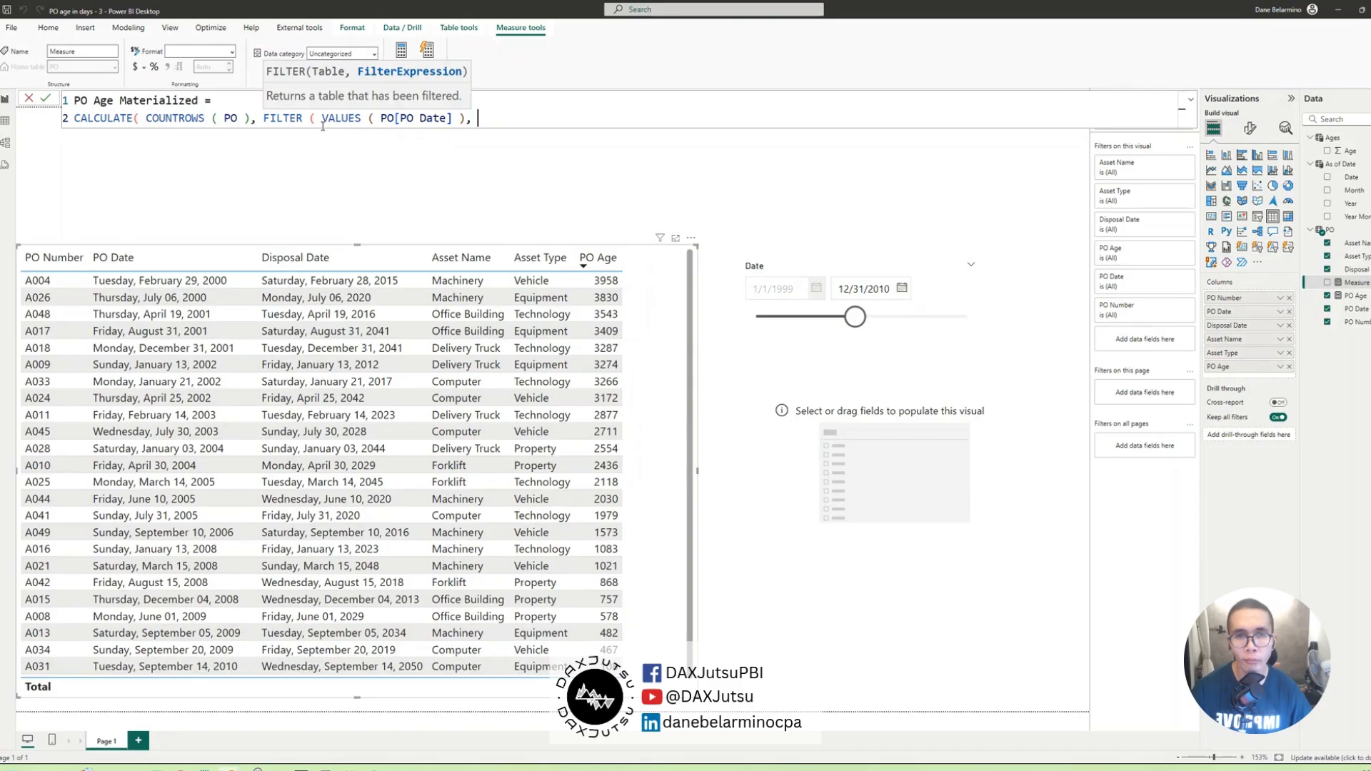
text([)
key(Tab)
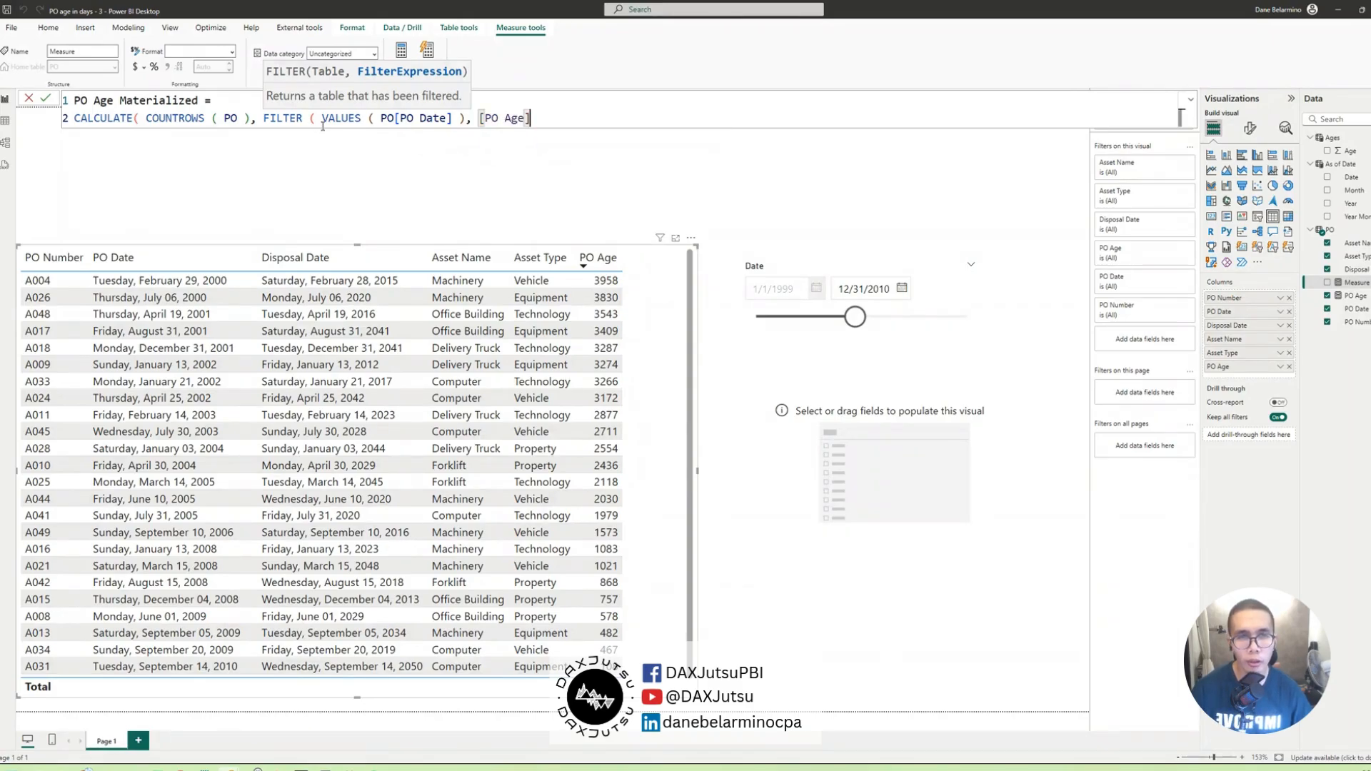
text(i)
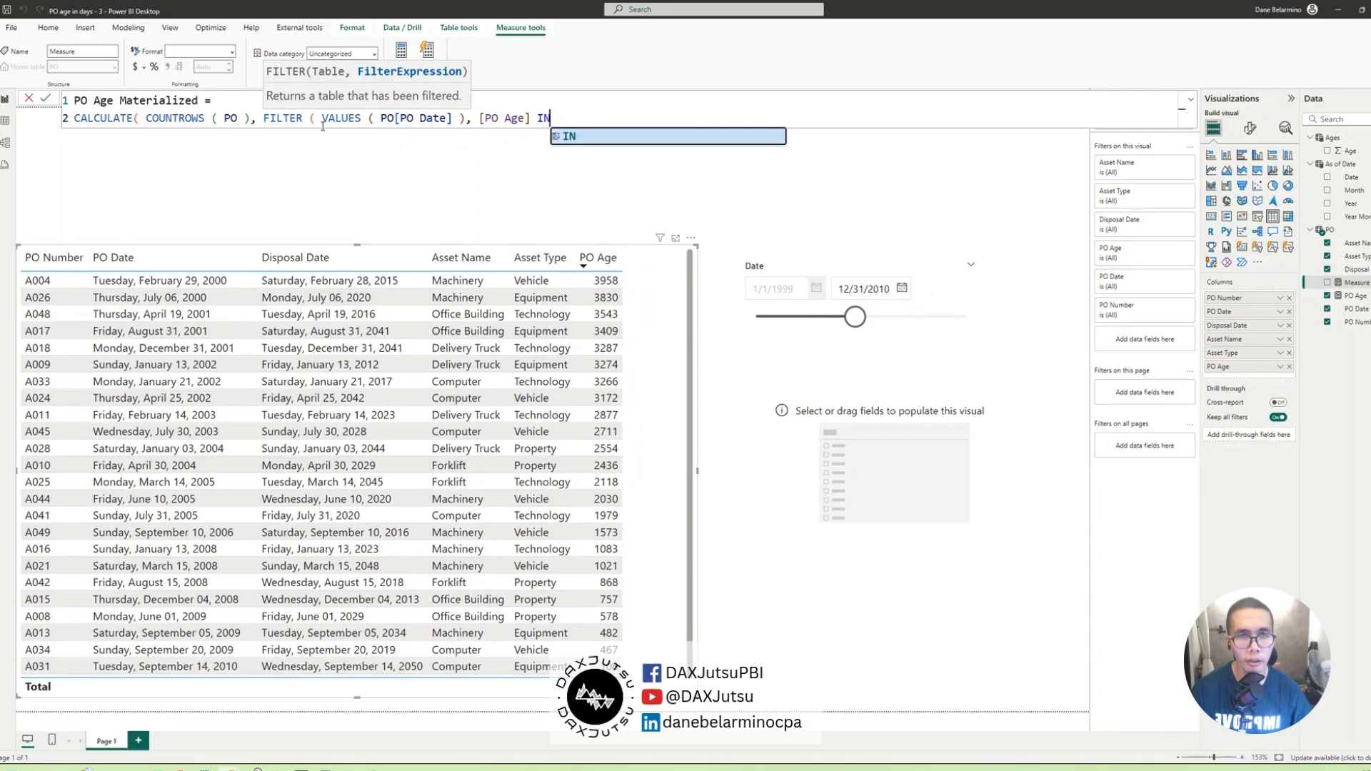
key(Tab)
text(VALUES ()
text( Ages[Age])
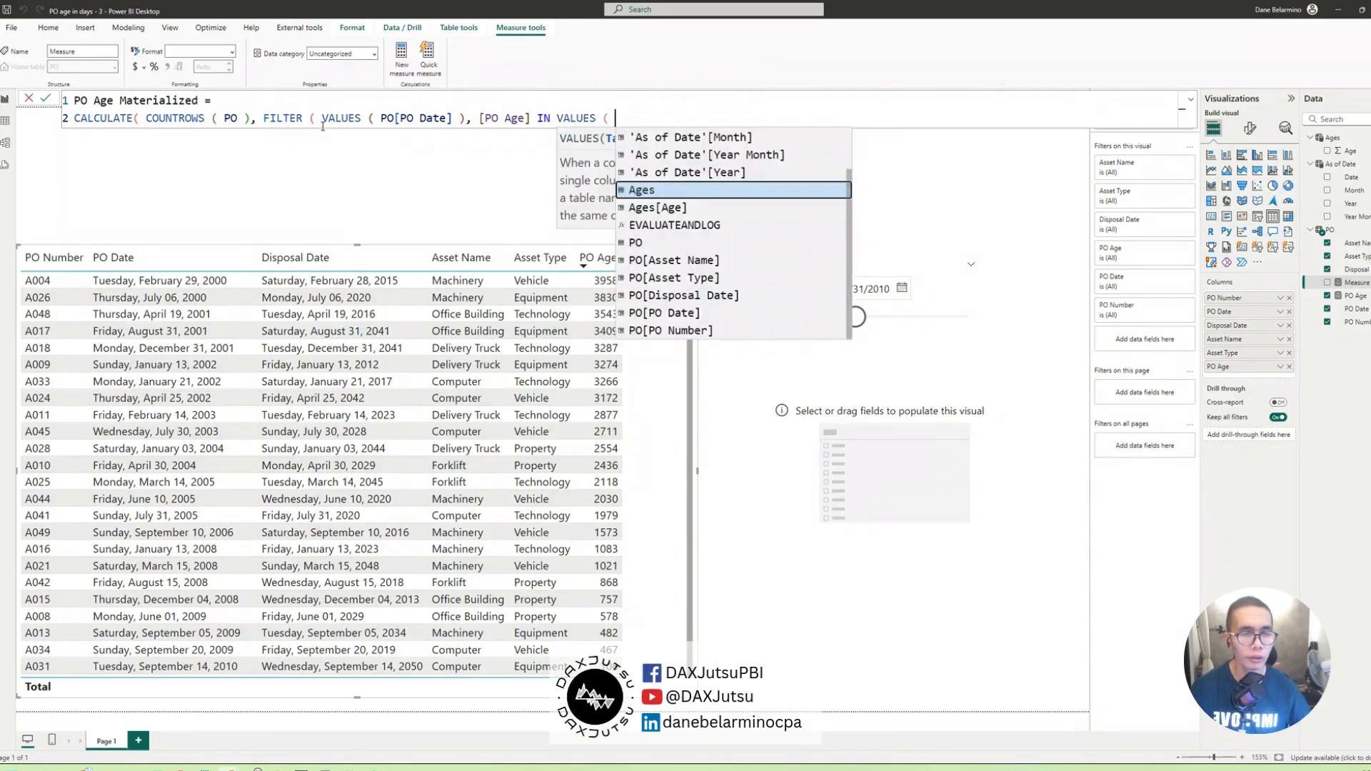
key(Down)
key(Tab)
text() ))
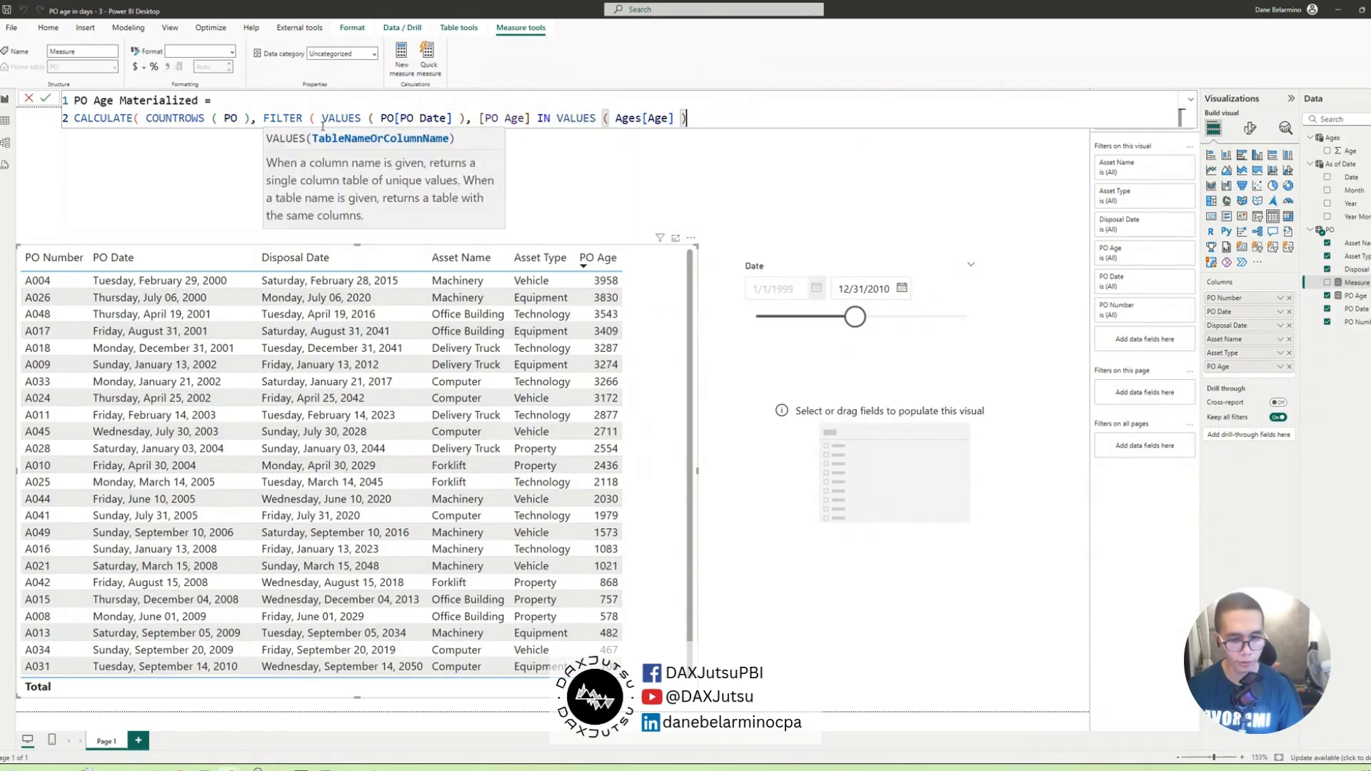
text( ))
key(Return)
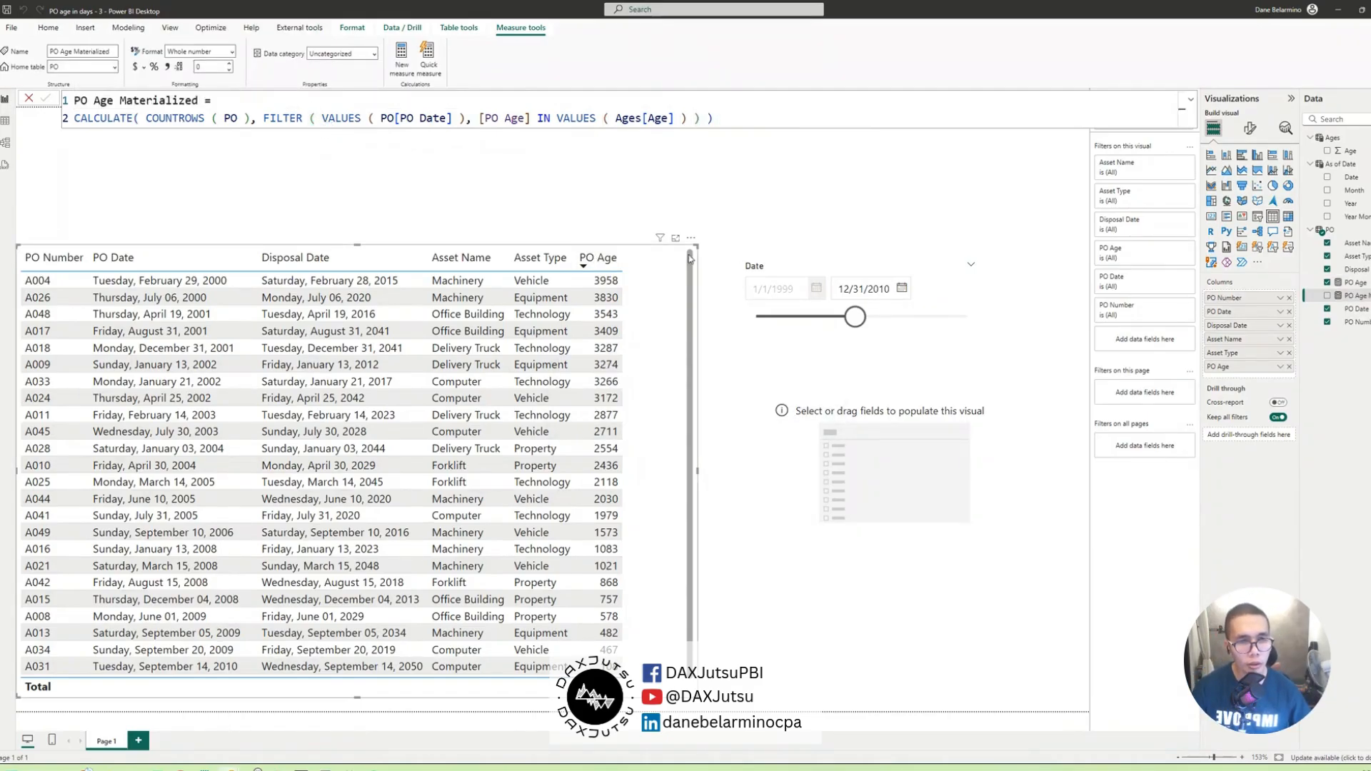
- Shrink the PO table visual to the lower part of the page and place a duplicate of it above
drag(697, 245, 703, 454)
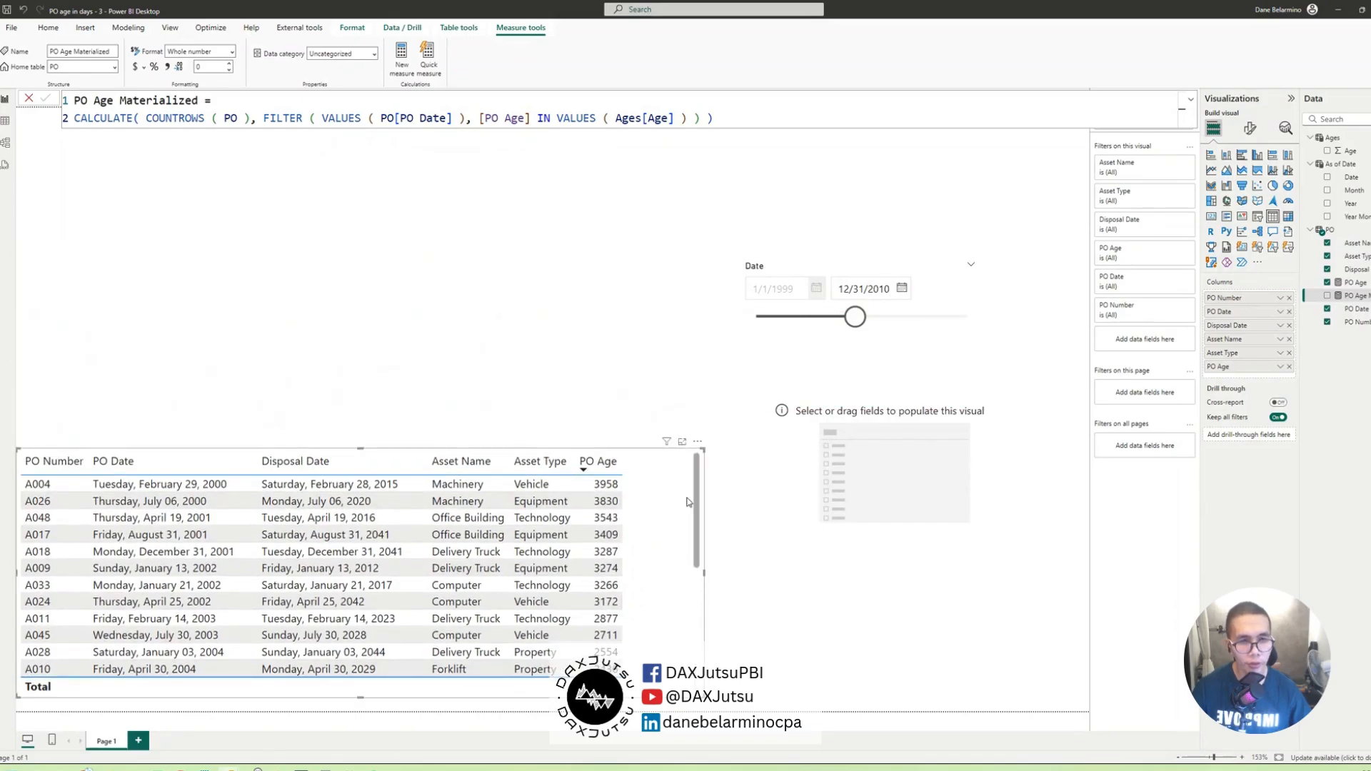
key(ctrl+c)
key(ctrl+v)
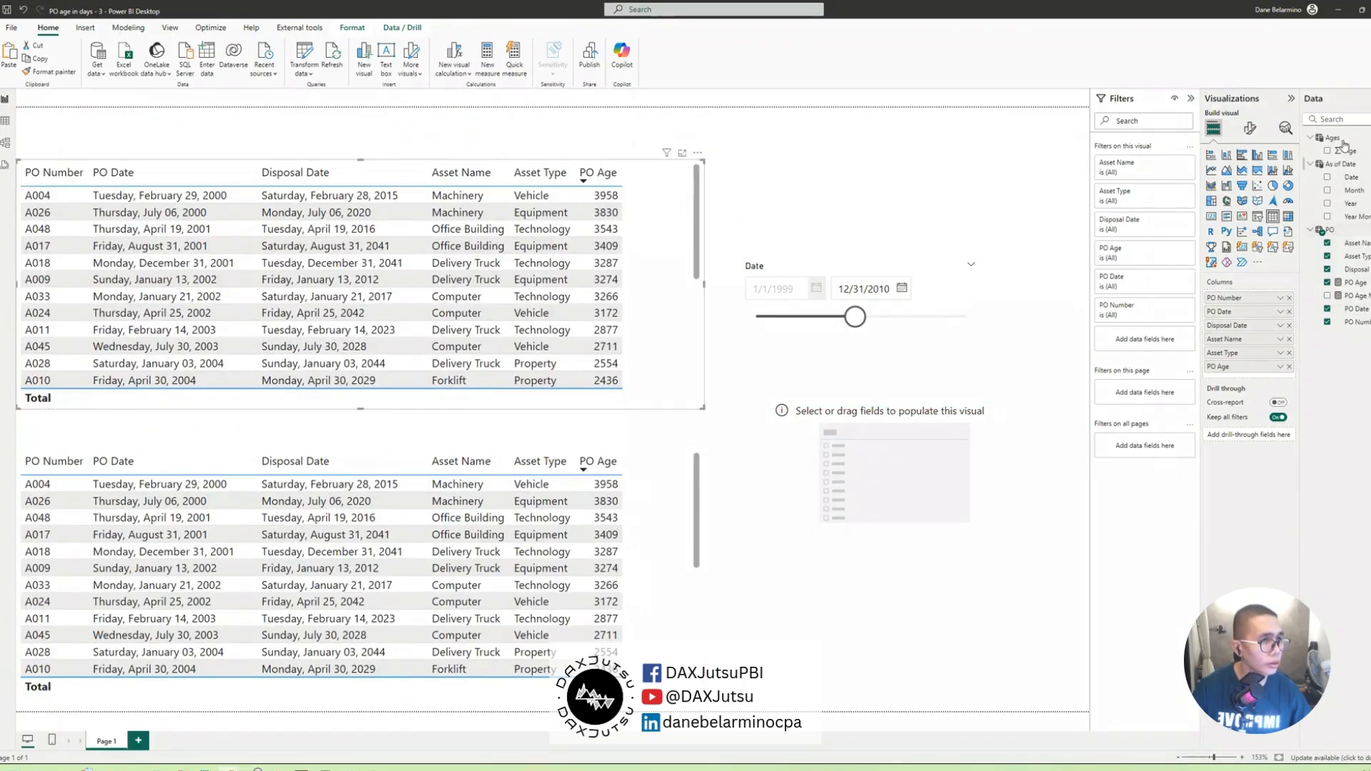
- Populate the empty slicer with the Age field from the Ages table
click(1018, 416)
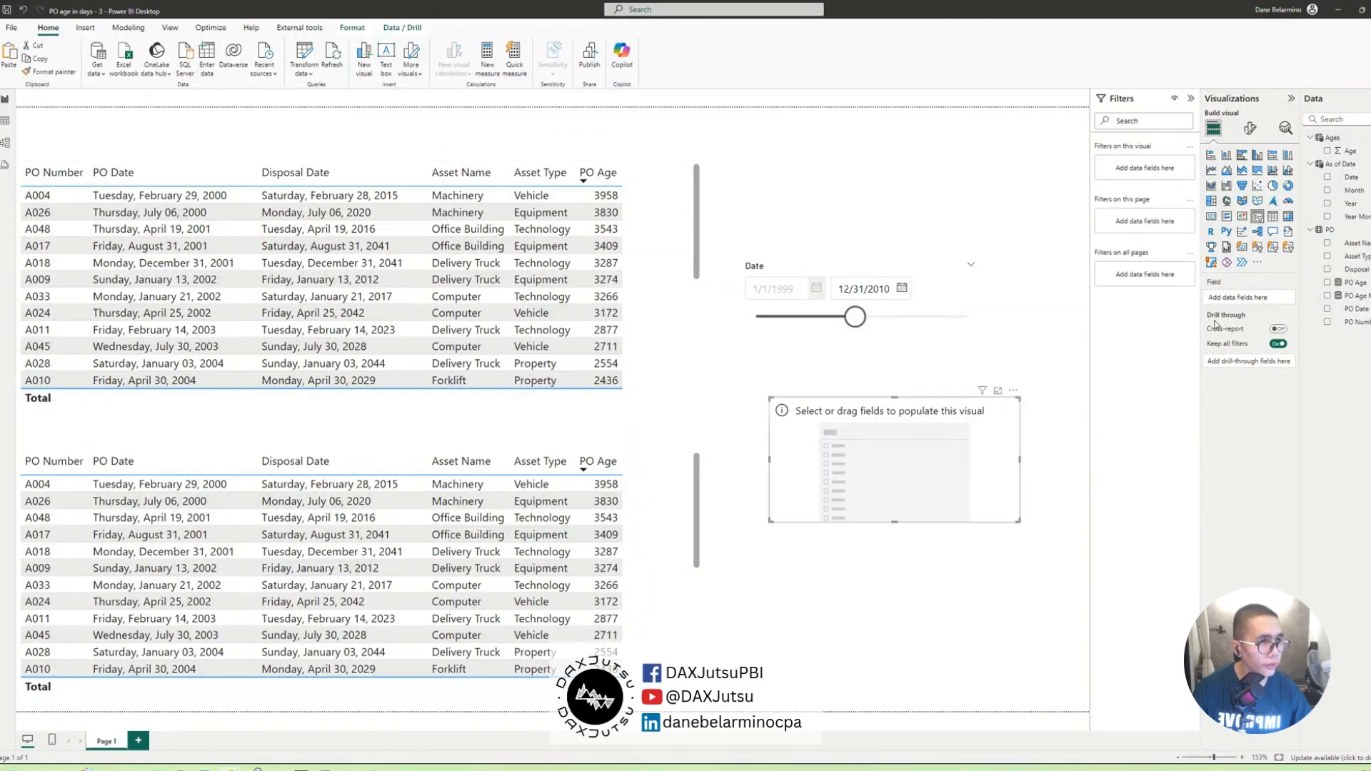
drag(1359, 155, 1250, 298)
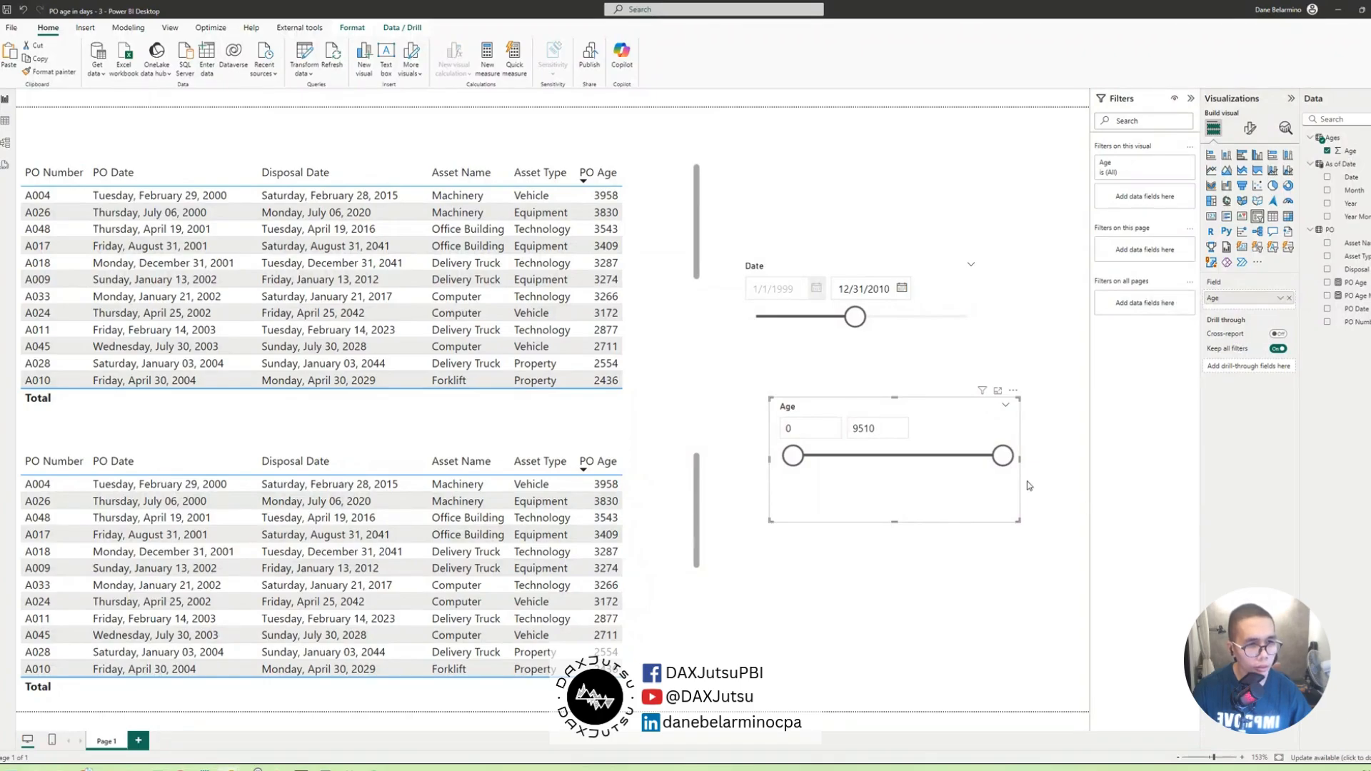
mouse_move(1003, 456)
mouse_down()
mouse_move(879, 456)
mouse_move(1002, 455)
mouse_up()
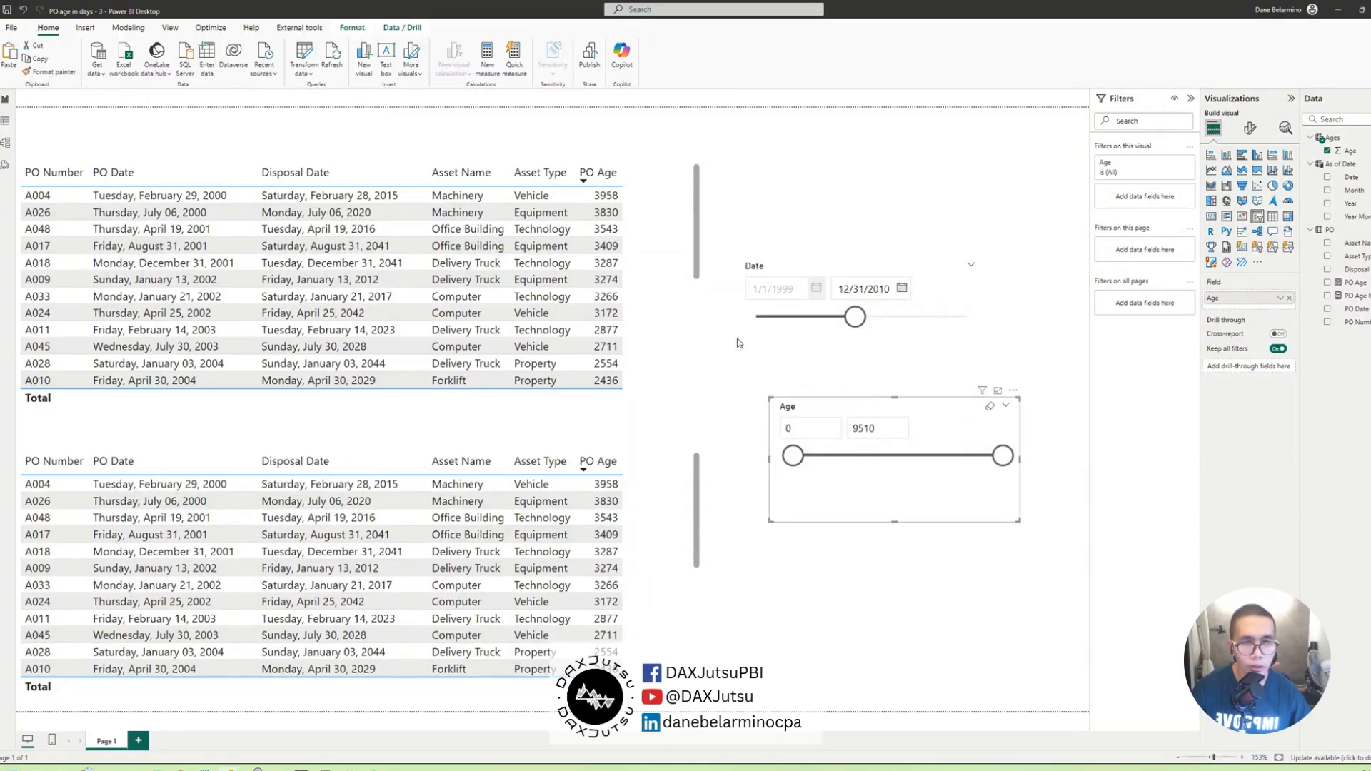
- Add PO Age Materialized to the upper table, enlarge the table to fit the column and shift the Date slicer clear of it
click(596, 177)
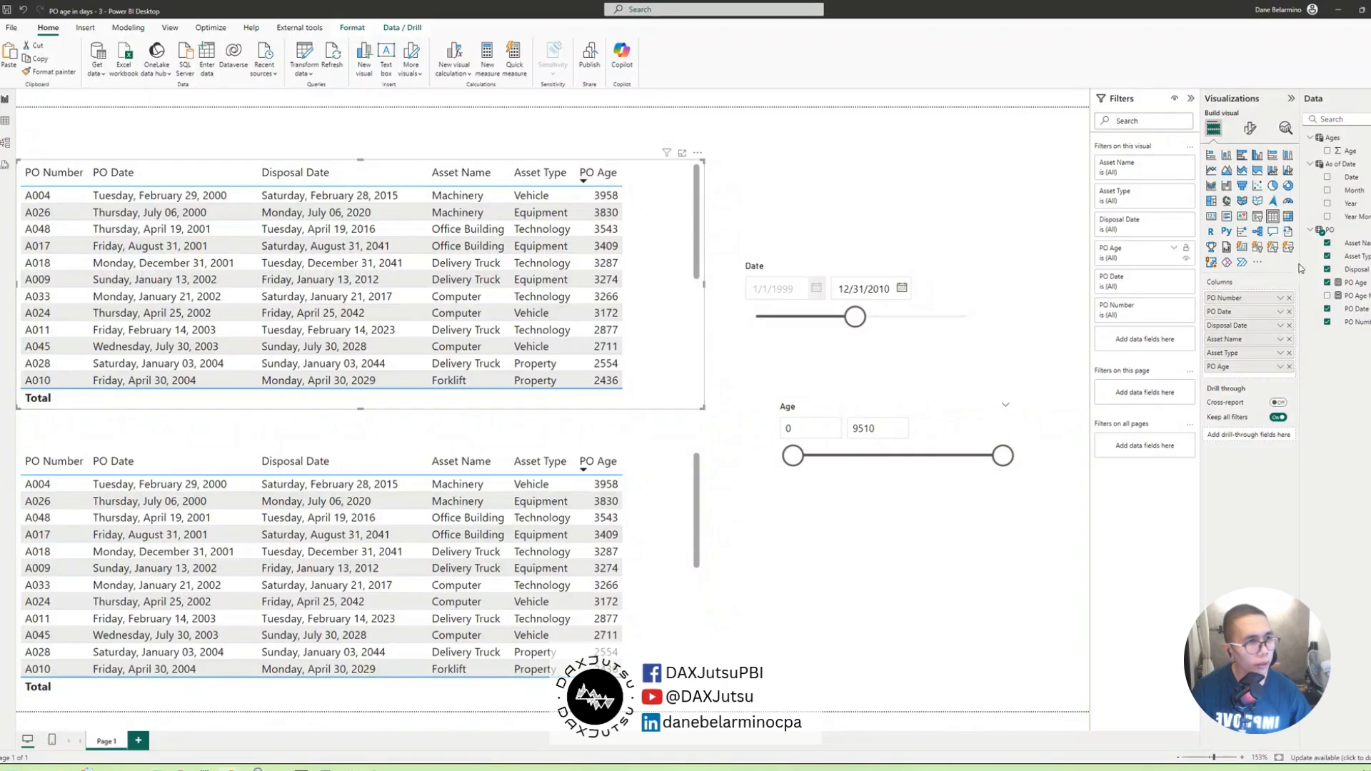
drag(1370, 300, 657, 263)
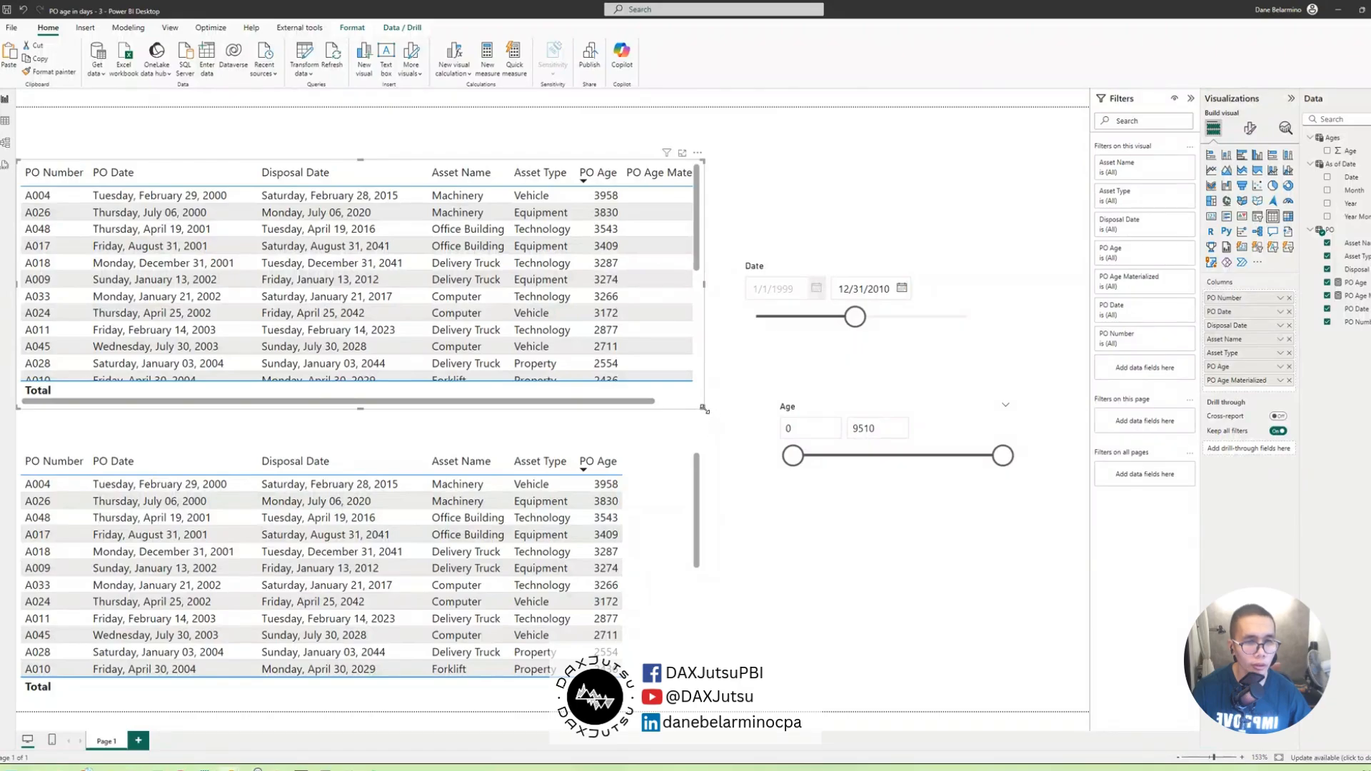
drag(704, 409, 760, 429)
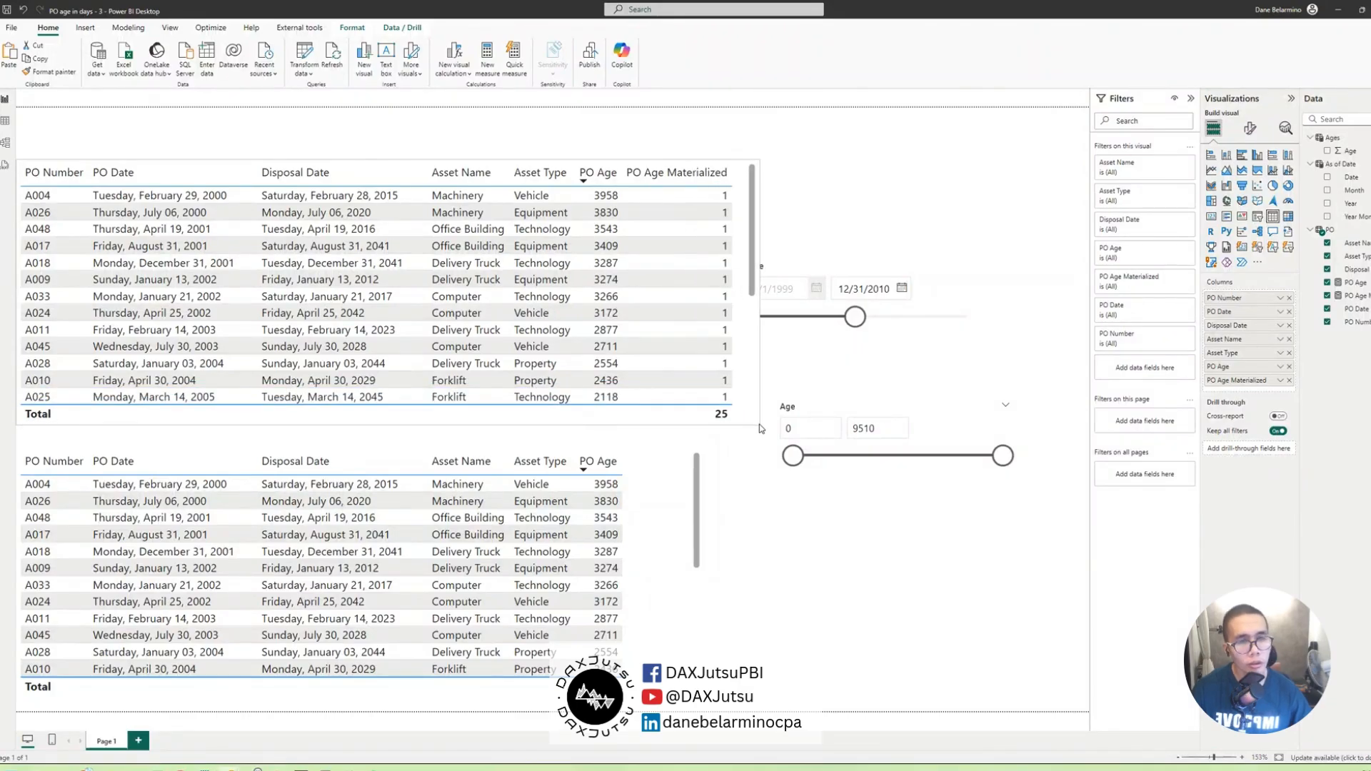
drag(960, 300, 1038, 275)
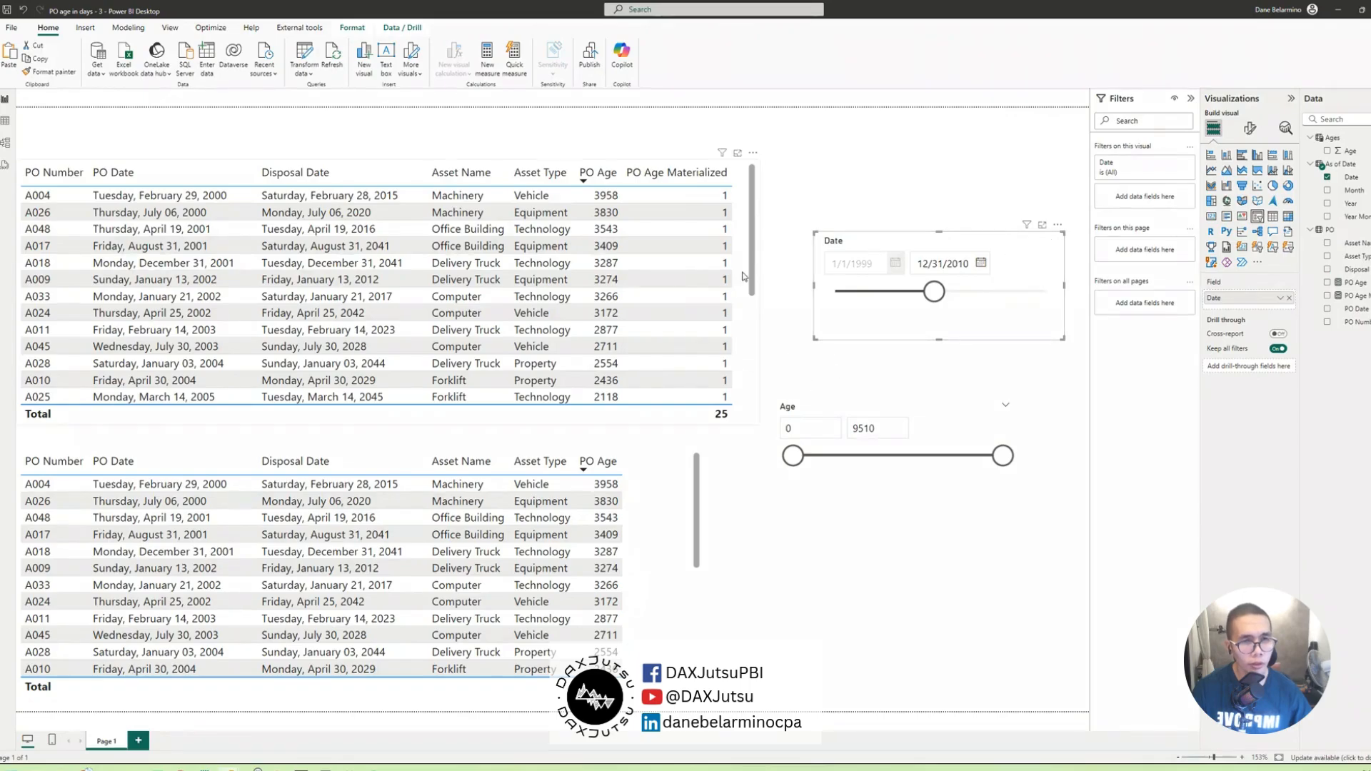
- Check the upper table's PO Age Materialized values, then nudge the Age slicer away from the table and make the table slightly taller
drag(752, 262, 748, 218)
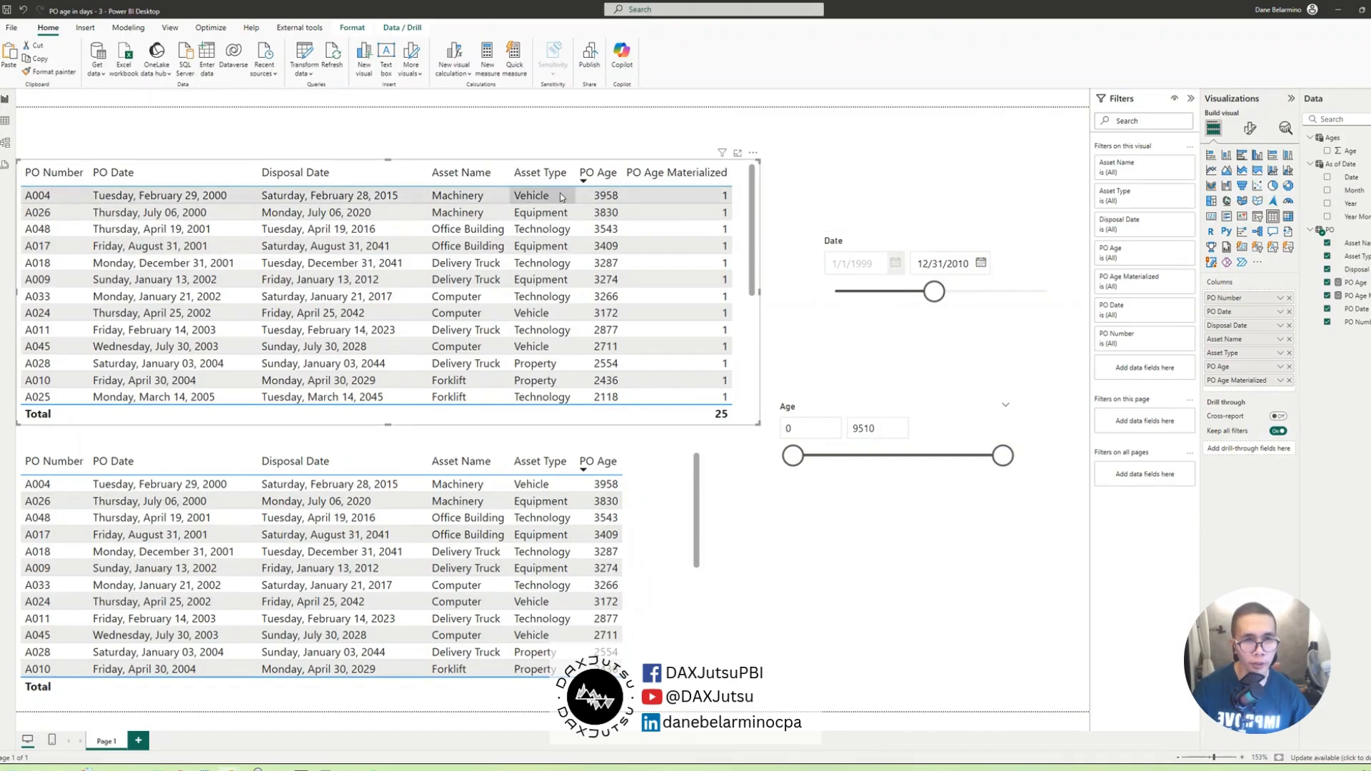
scroll(657, 273, down, 5)
scroll(658, 273, up, 5)
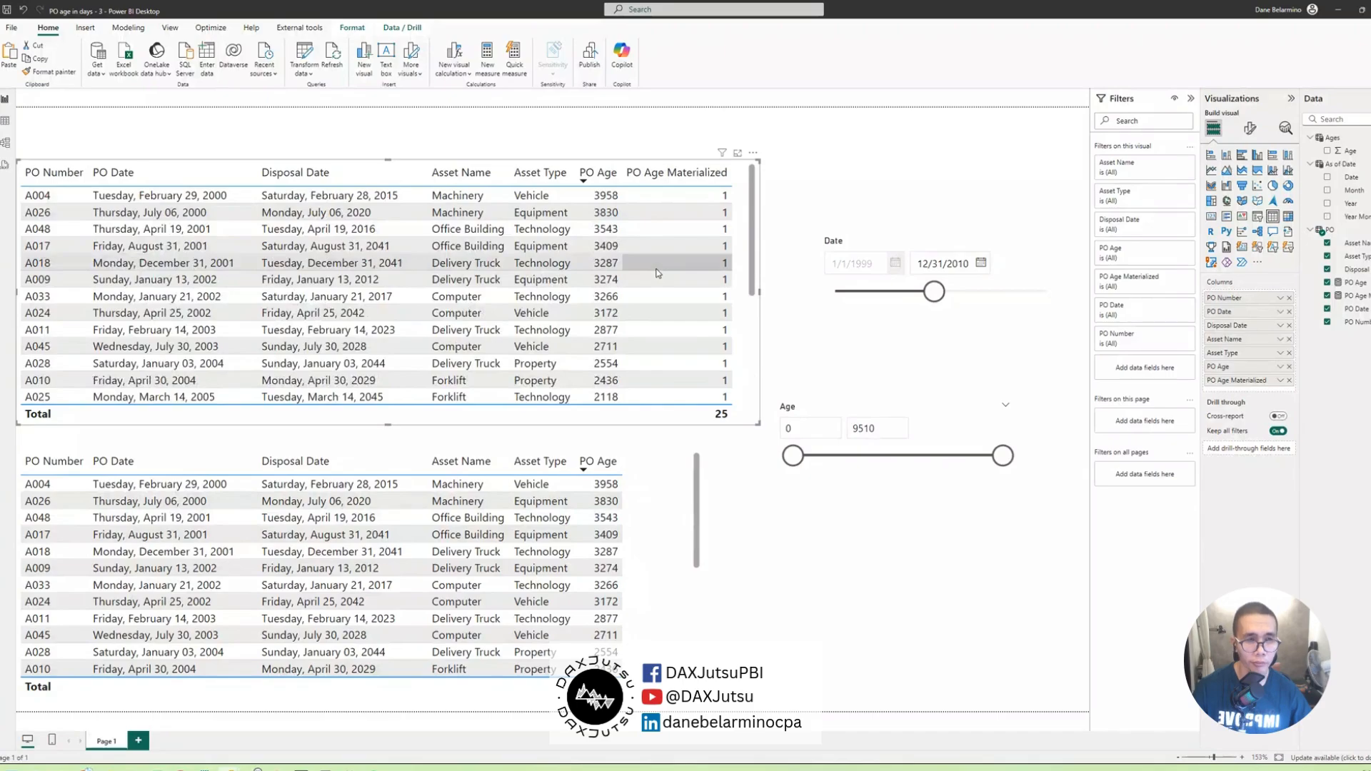
scroll(661, 243, down, 5)
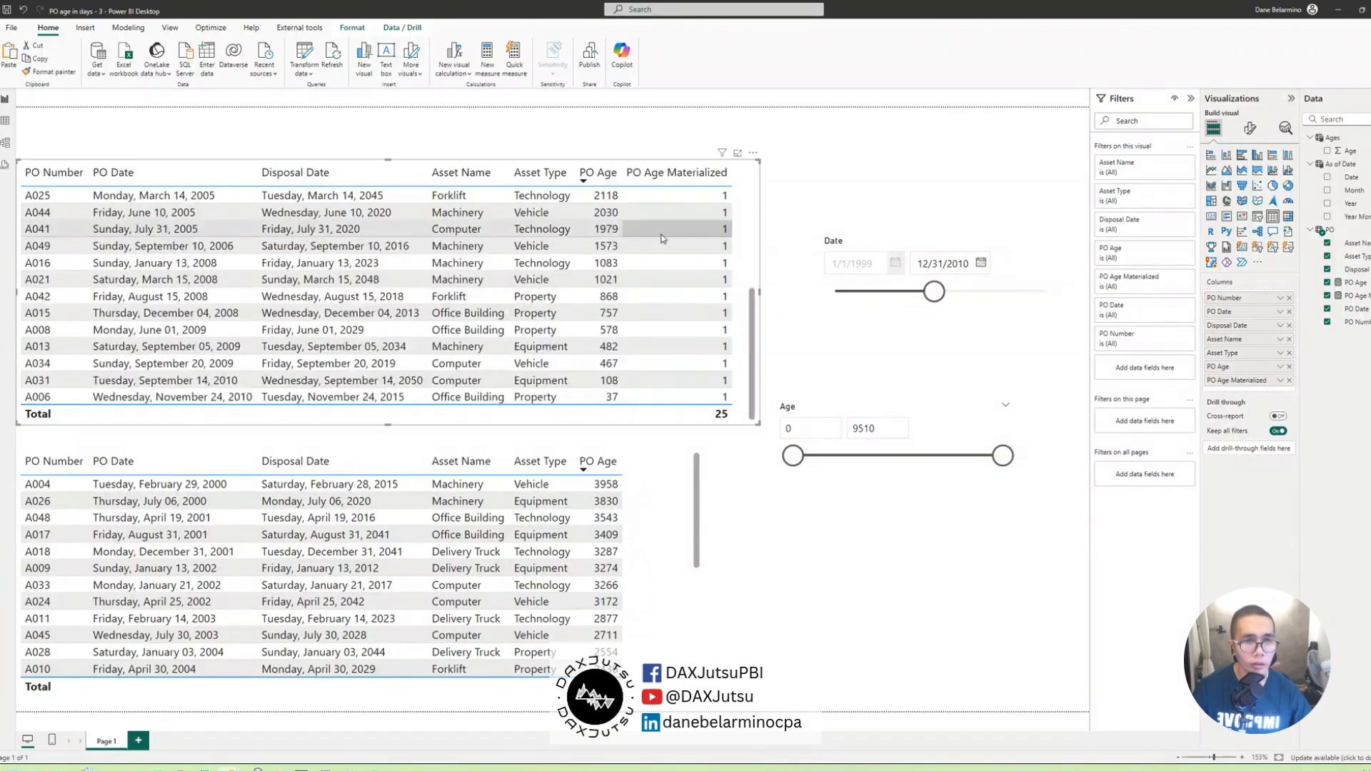
scroll(661, 239, up, 5)
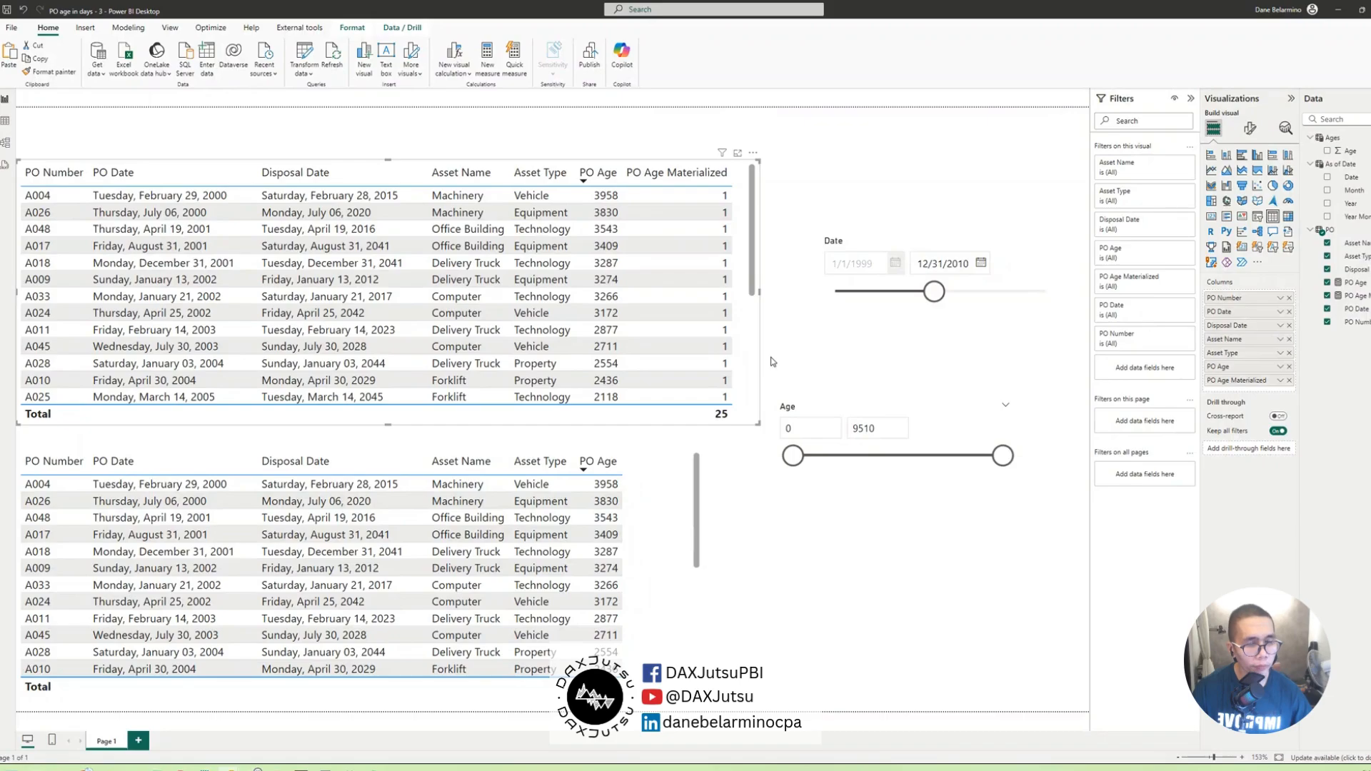
drag(1002, 456, 1072, 455)
drag(965, 420, 973, 423)
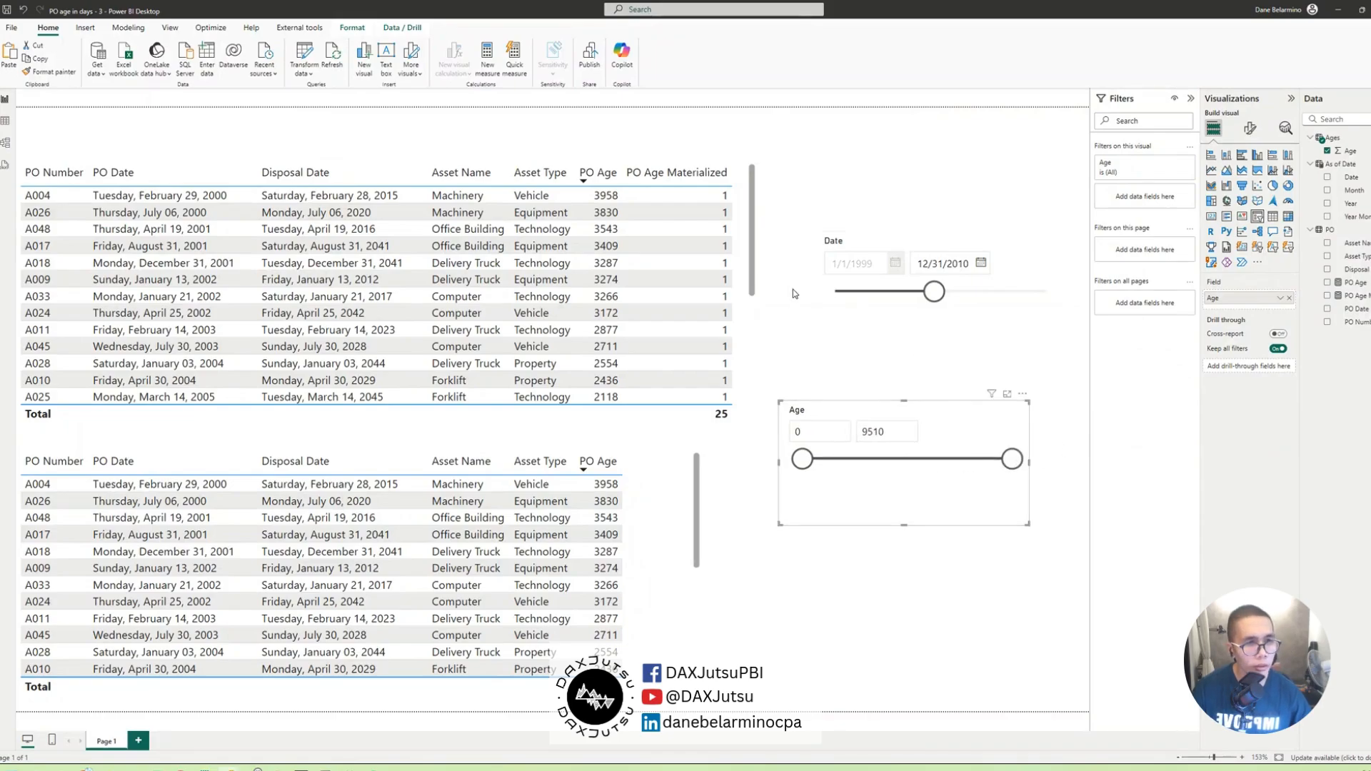
click(756, 243)
drag(760, 426, 759, 442)
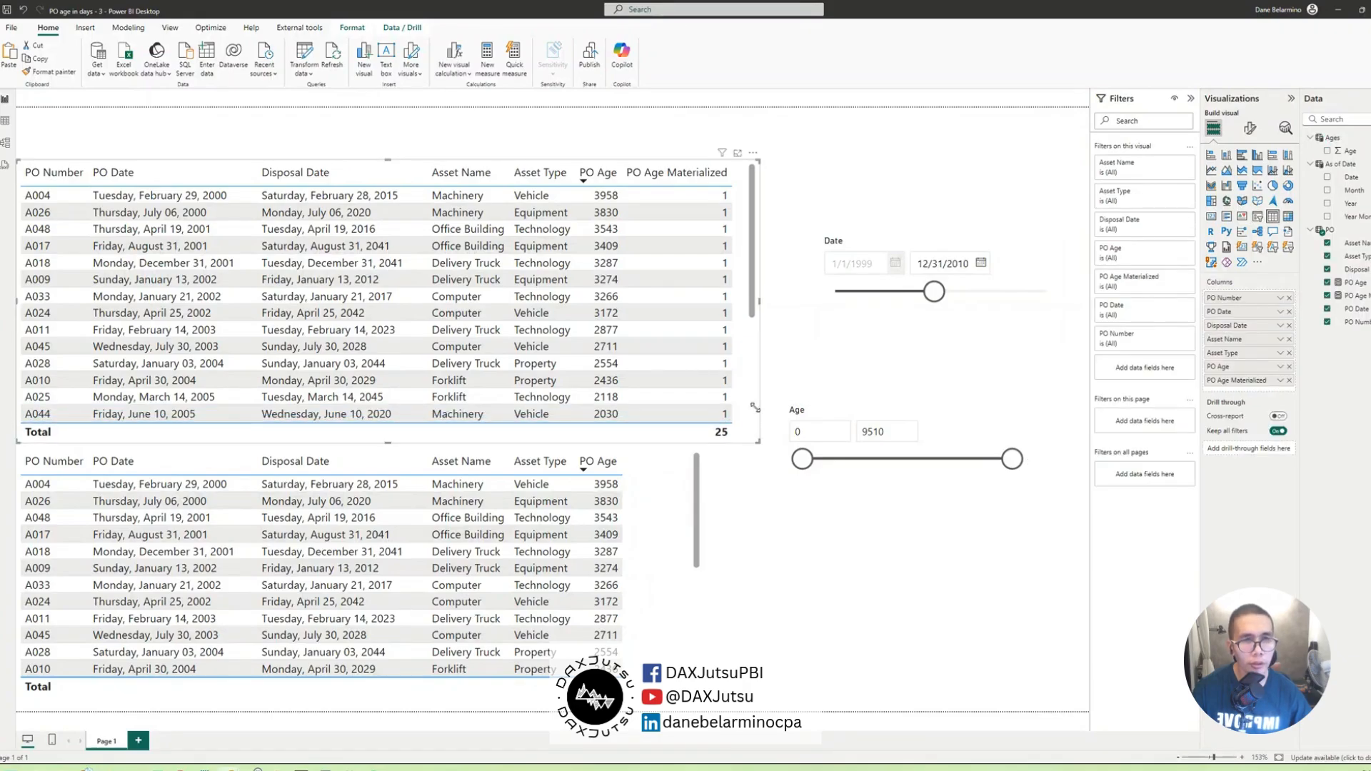
- Replace PO Age in the upper table with the Age field from Ages, set to Don't summarize
click(1290, 368)
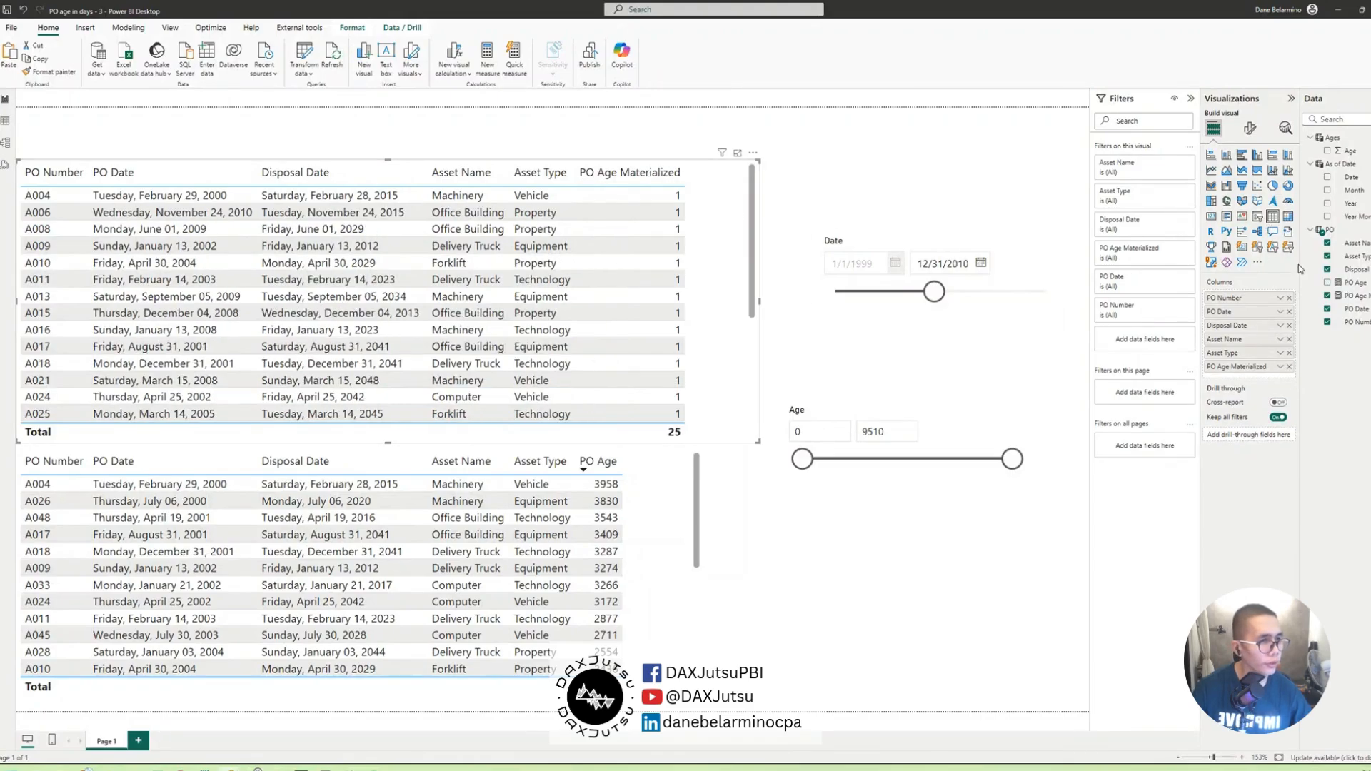
drag(1346, 155, 1269, 380)
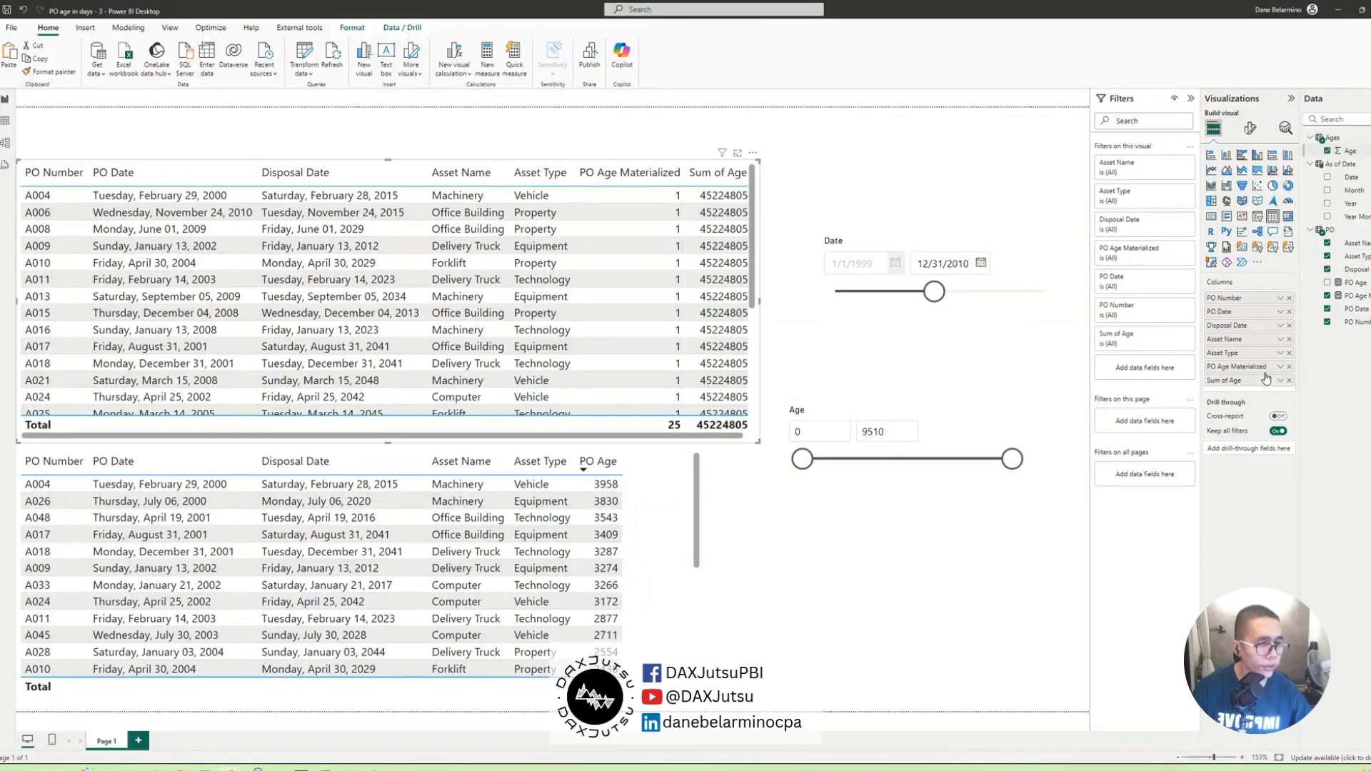
click(1282, 382)
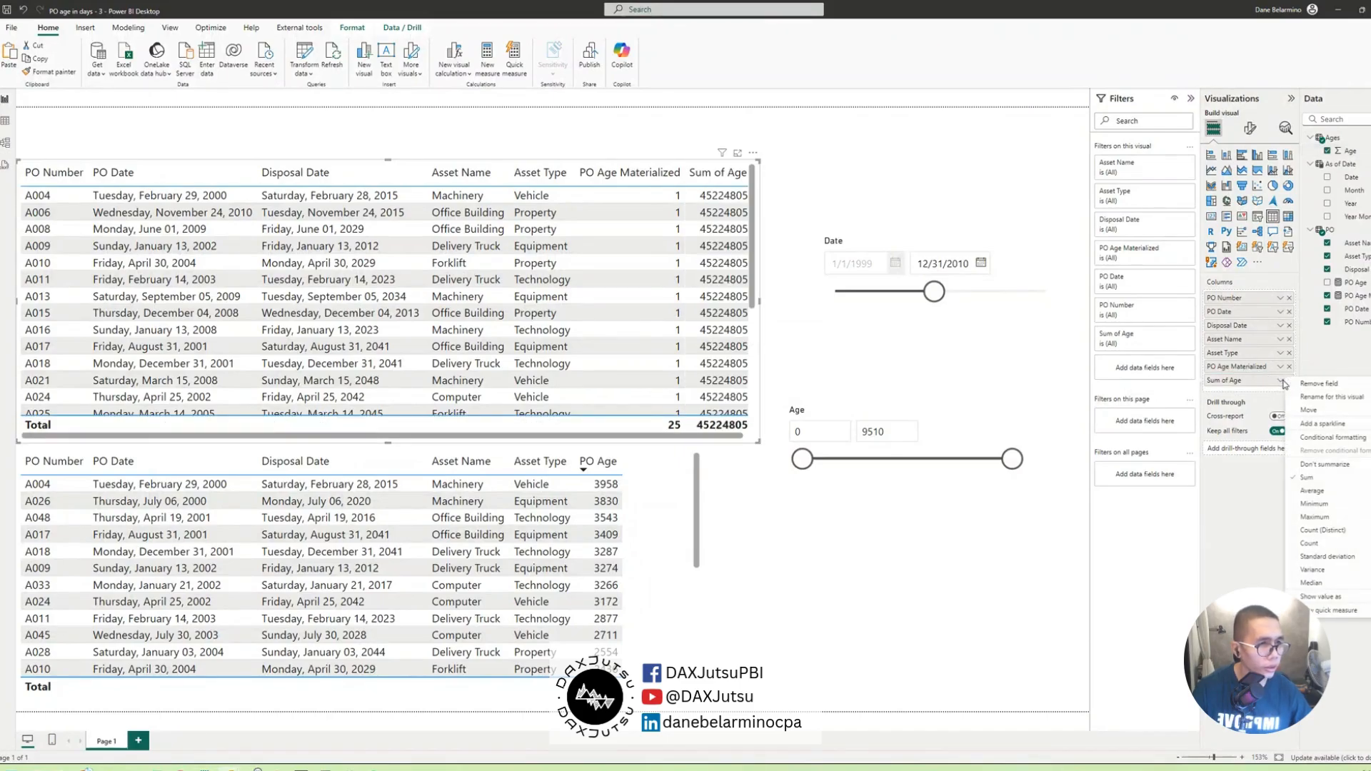
click(1324, 464)
scroll(724, 264, down, 3)
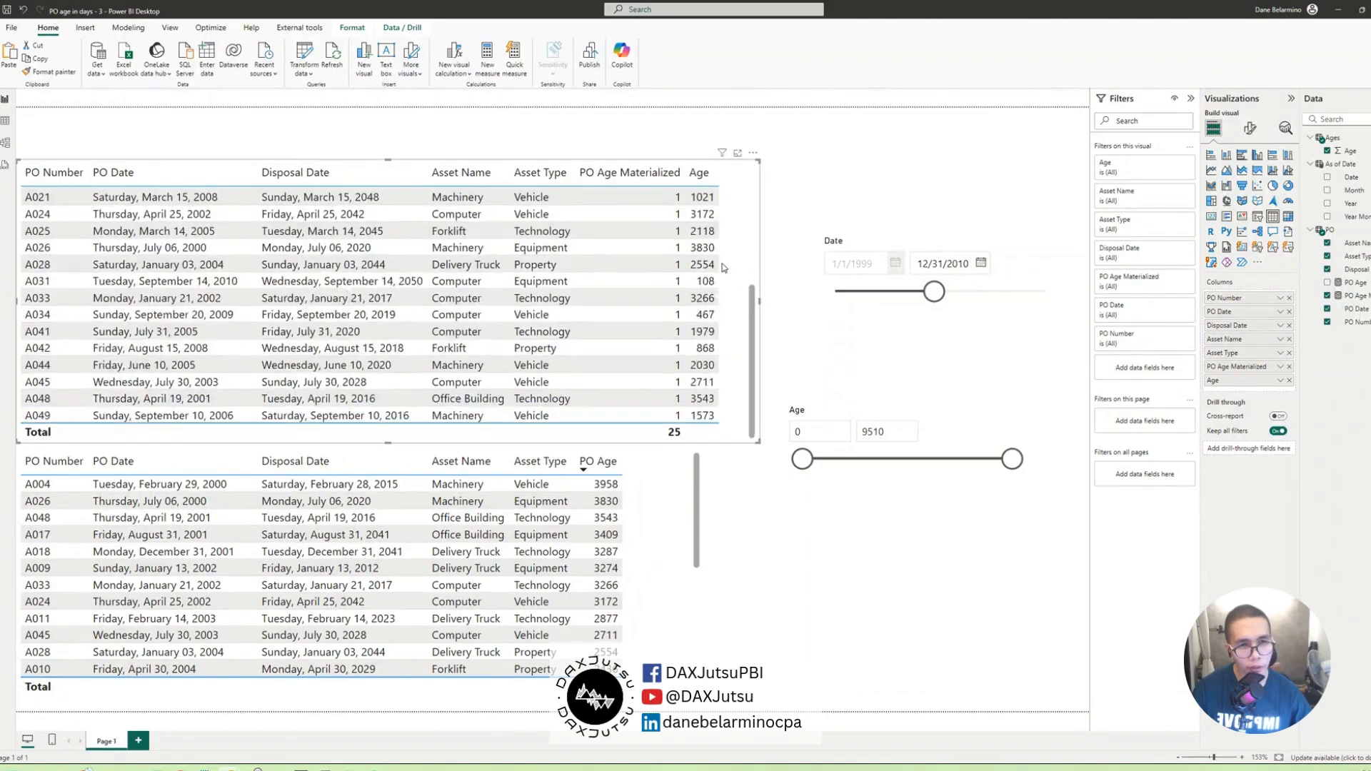
scroll(724, 264, up, 3)
- Limit the Age slicer to 0 through 1078 and shorten the upper table visual
drag(1012, 459, 826, 461)
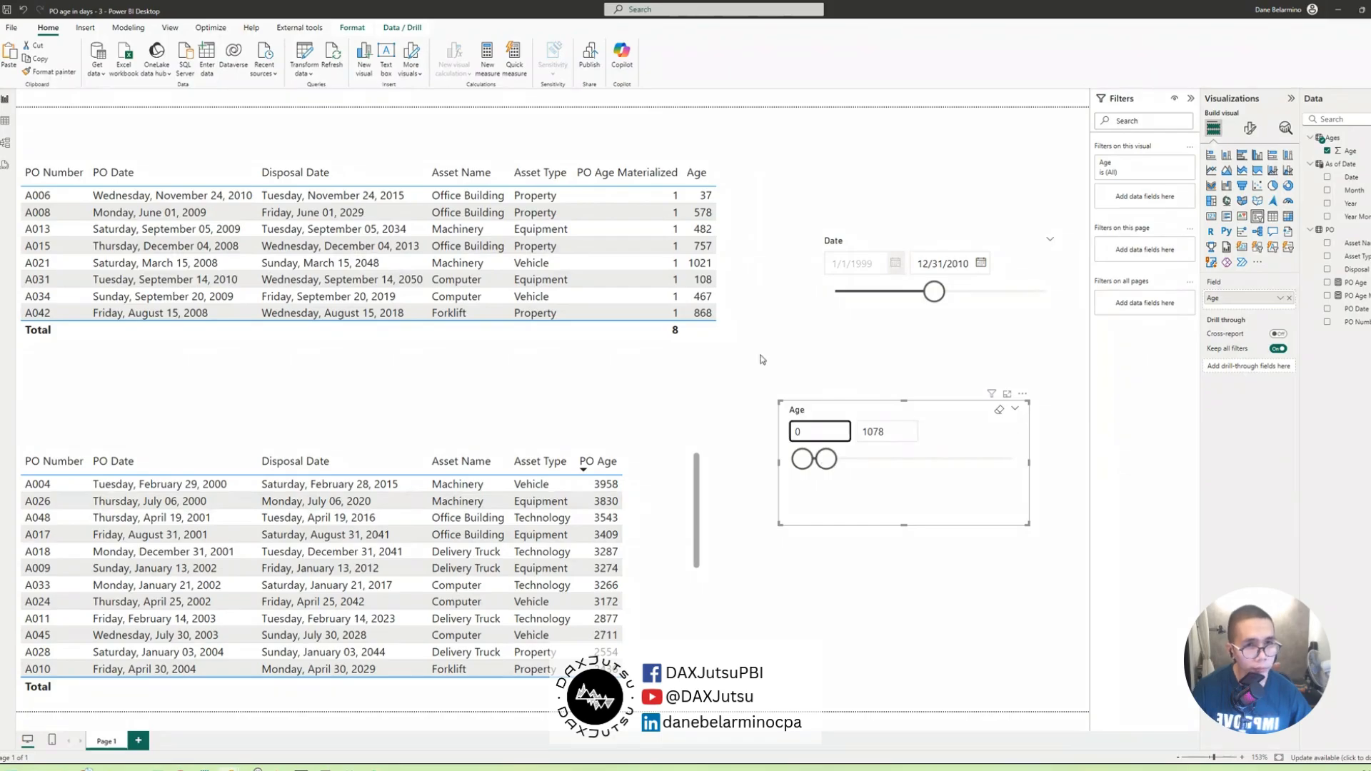
click(756, 422)
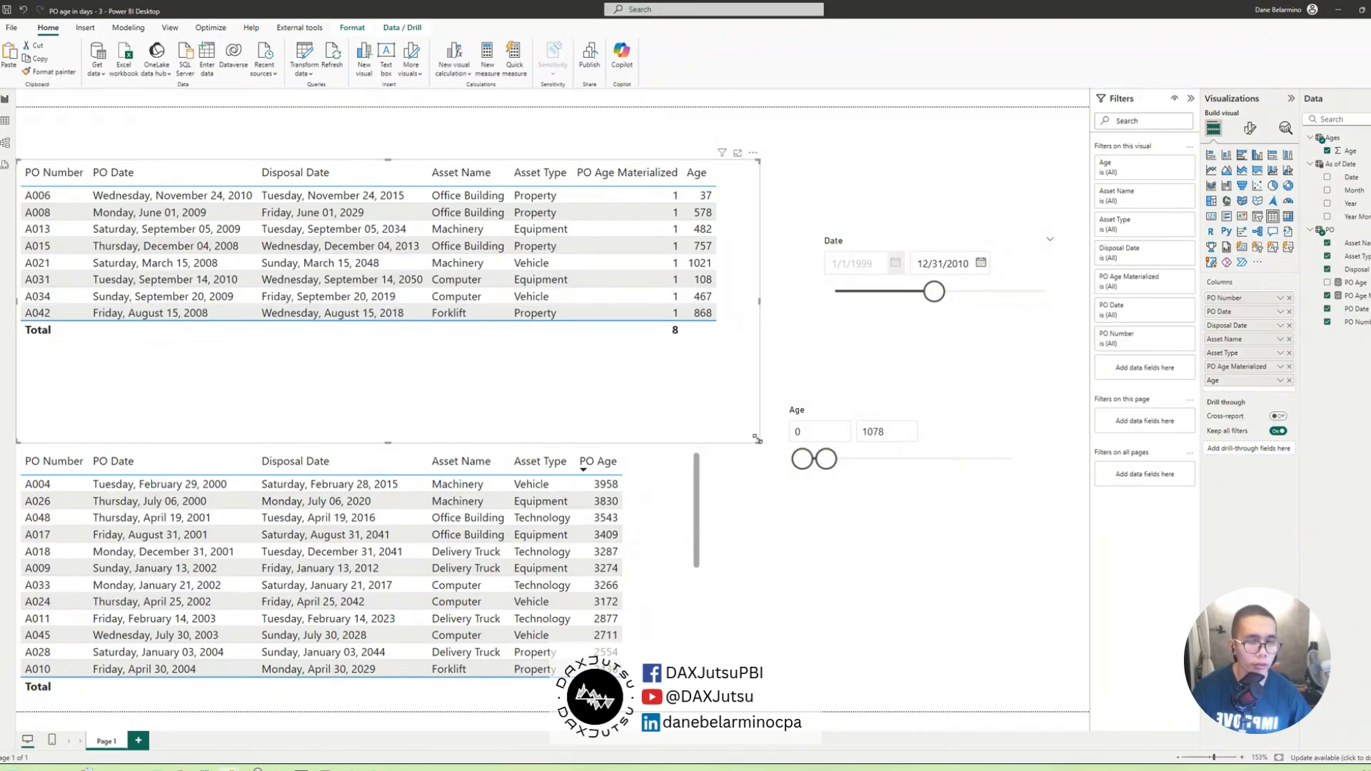
drag(757, 439, 748, 403)
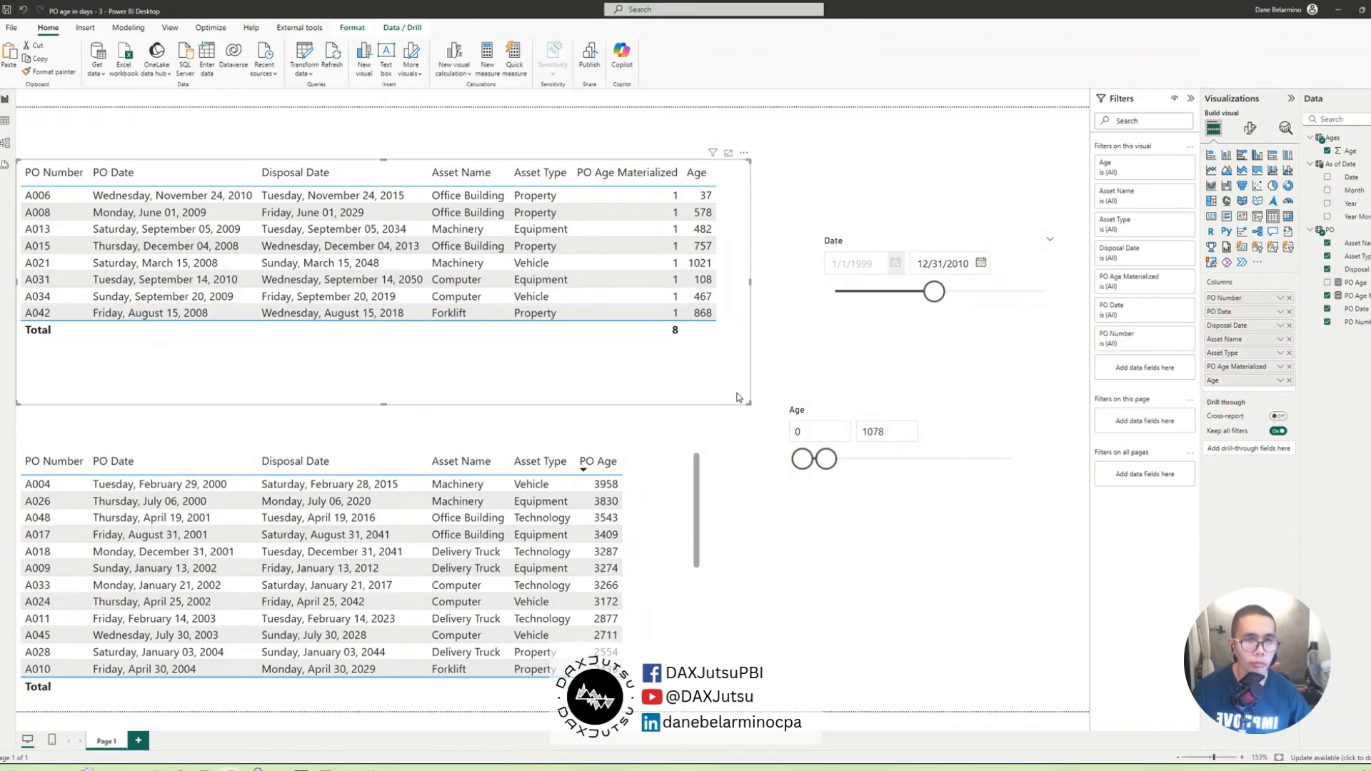
- Remove Age from the upper table, undo the removal and compare its rows with the PO ages in the lower table
click(1290, 381)
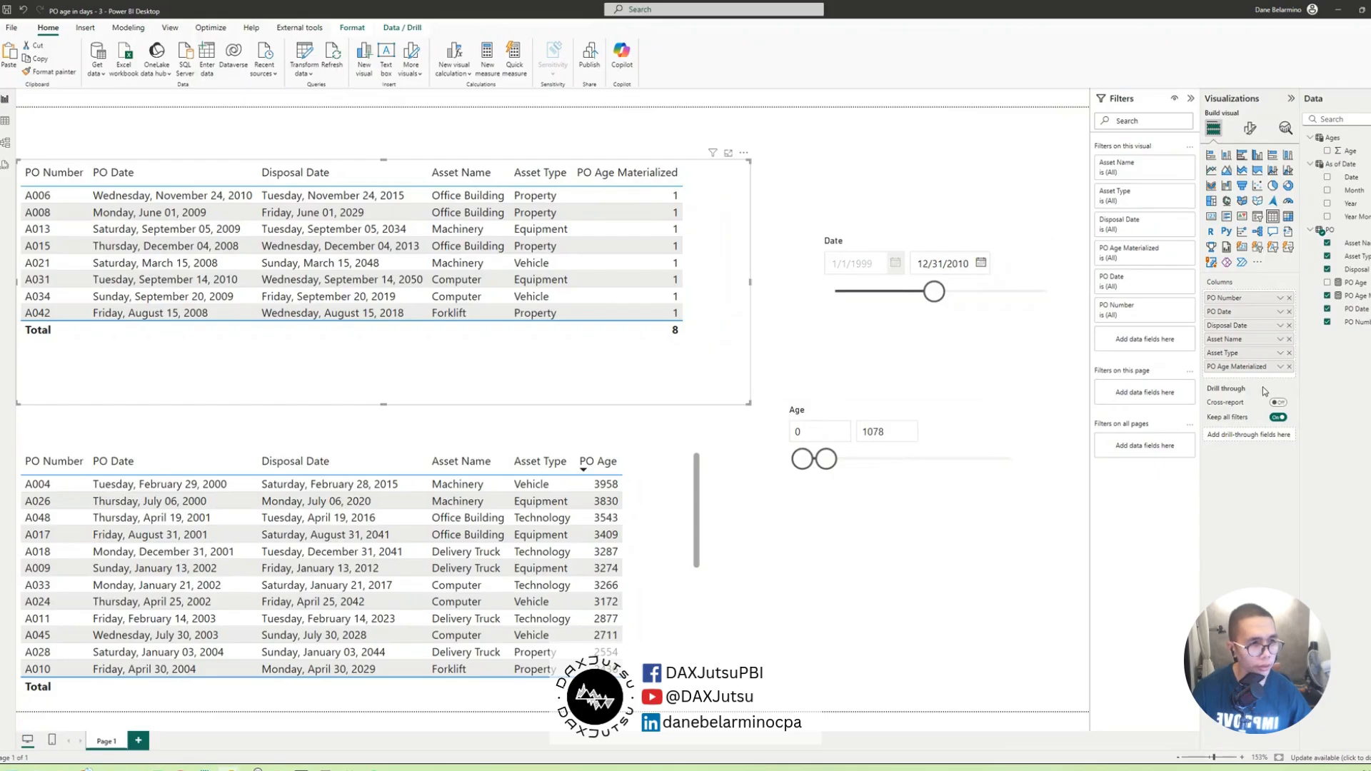
key(ctrl+z)
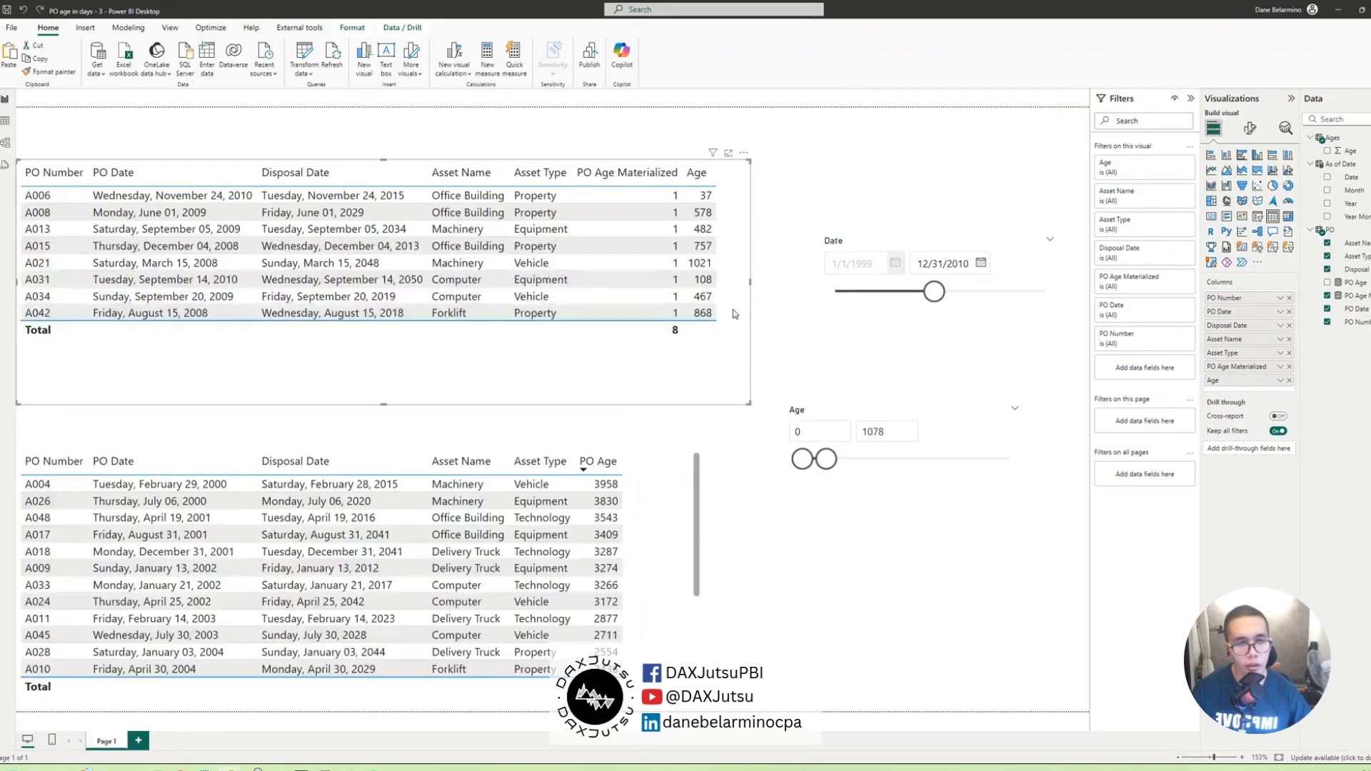
scroll(693, 535, down, 5)
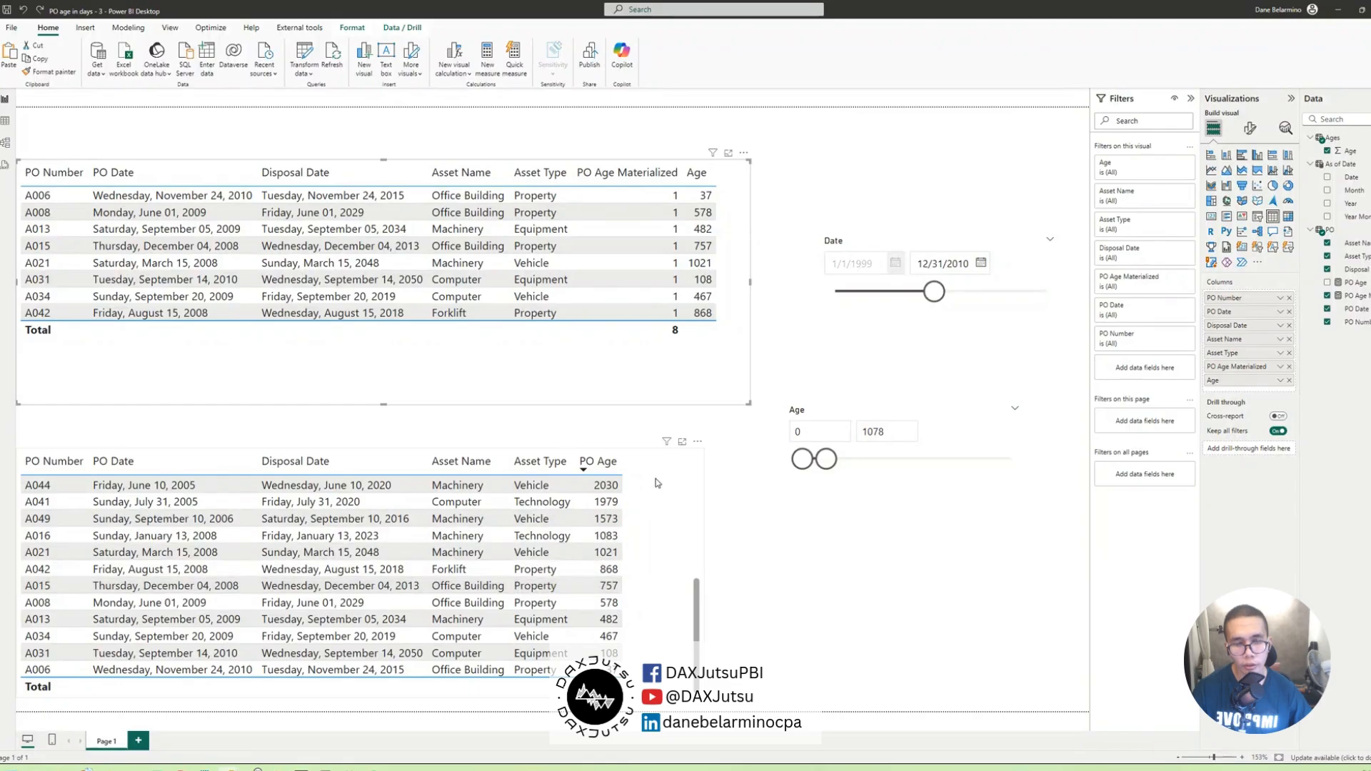
scroll(679, 587, up, 3)
scroll(678, 583, down, 3)
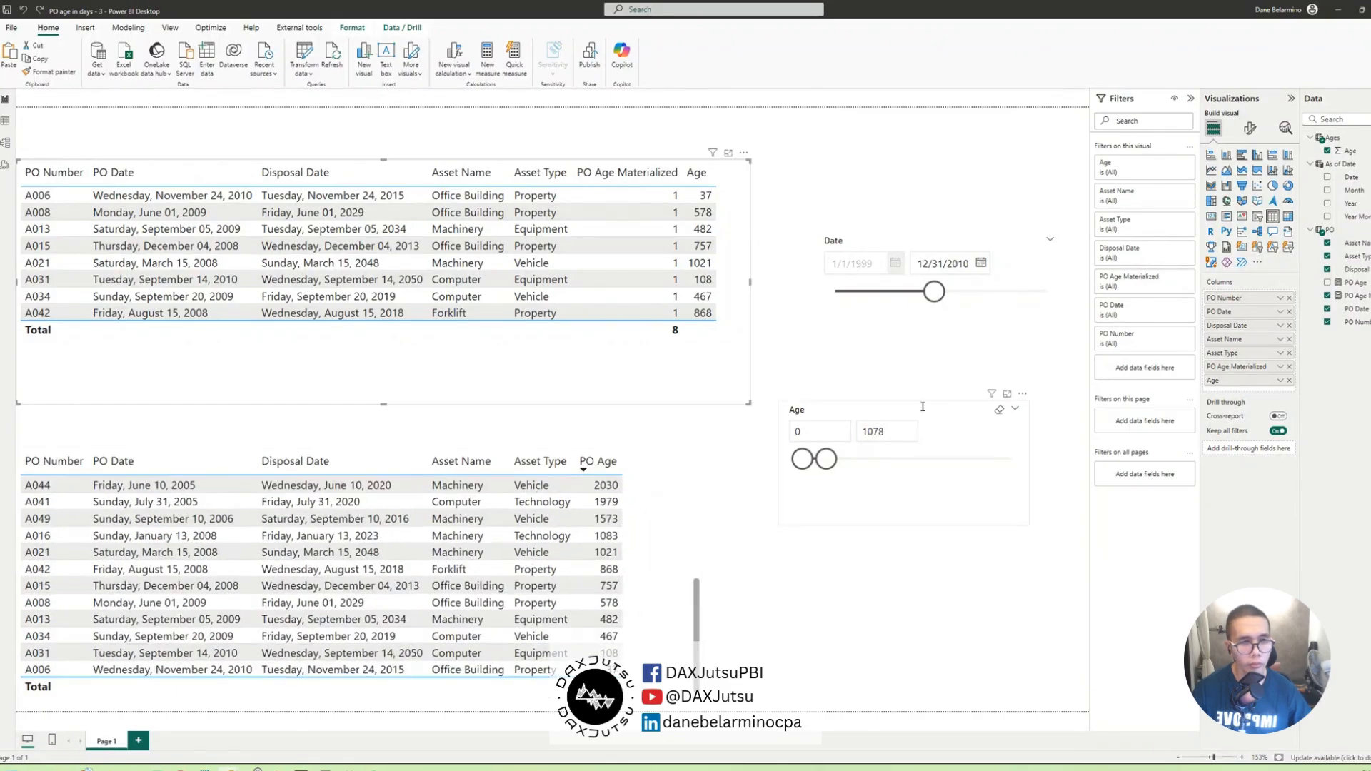
- Clear the Age slicer's selection and set the Date slicer's end date to 3/11/2001
click(1001, 413)
drag(934, 291, 858, 295)
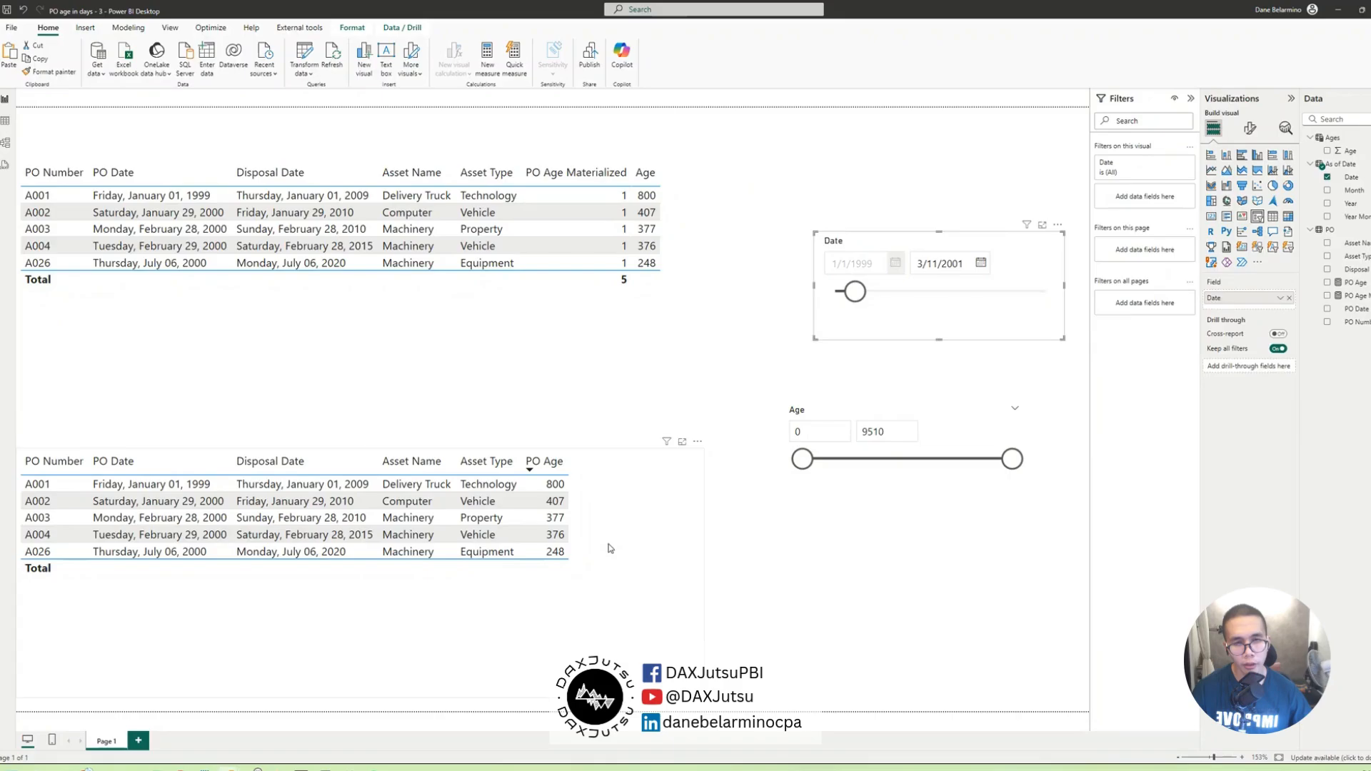
click(697, 246)
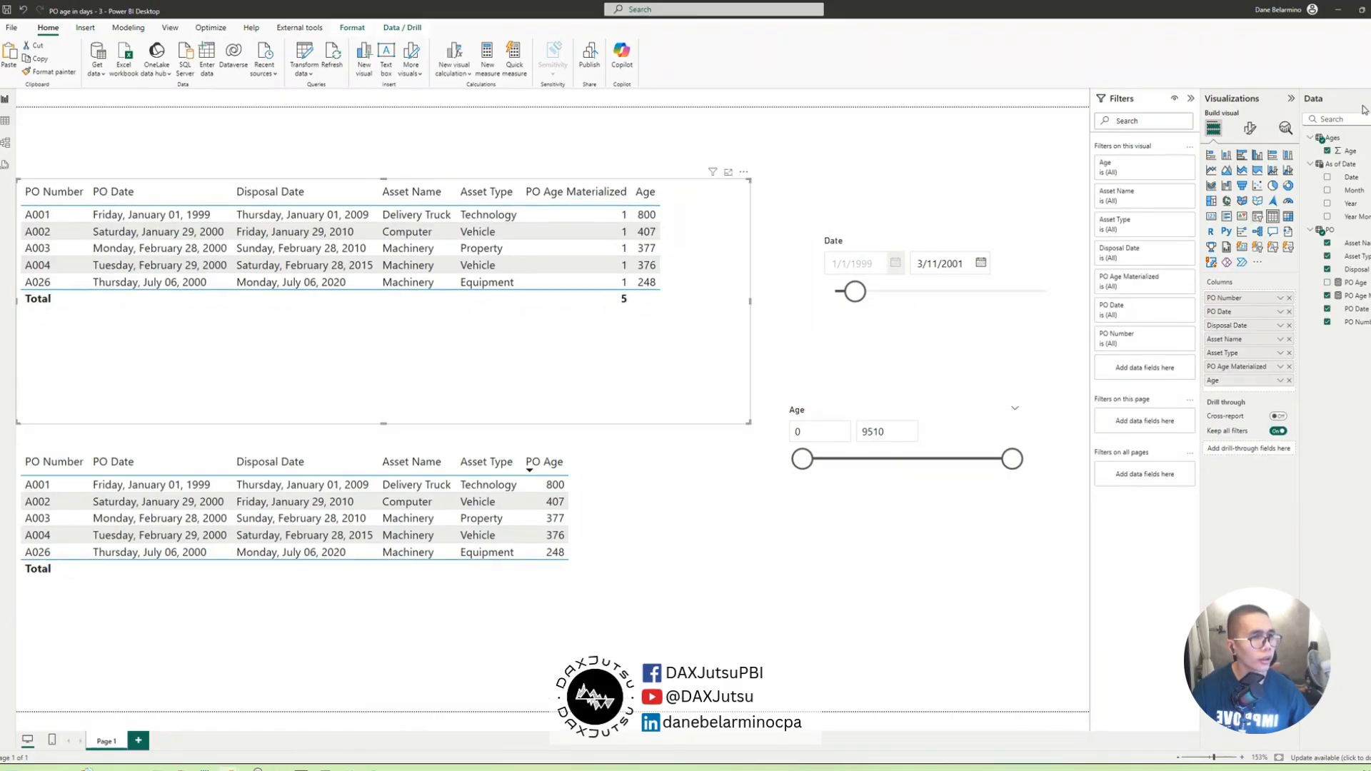
- Open the formula of the Ages calculated table
click(1344, 136)
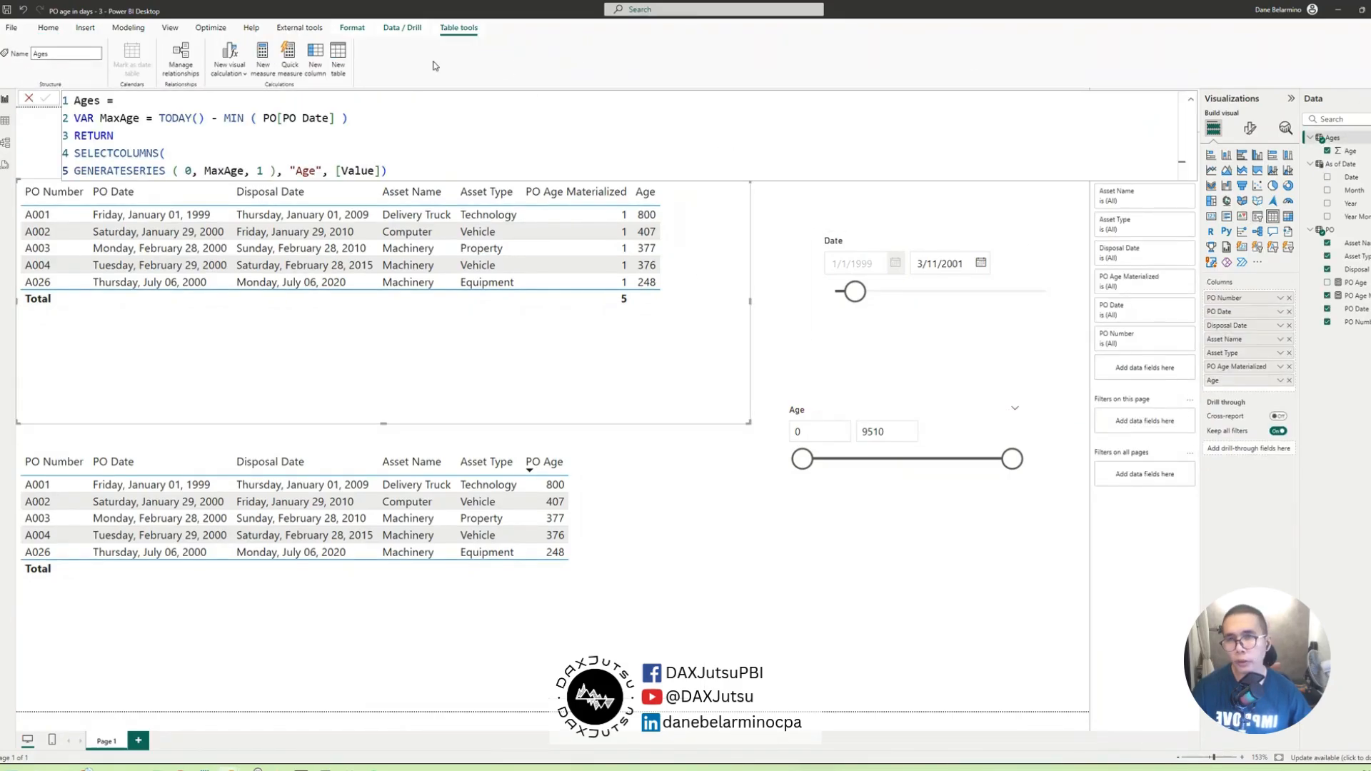
- Show the Ages table's data and add a second column named "Age in Years" to its SELECTCOLUMNS formula
click(6, 127)
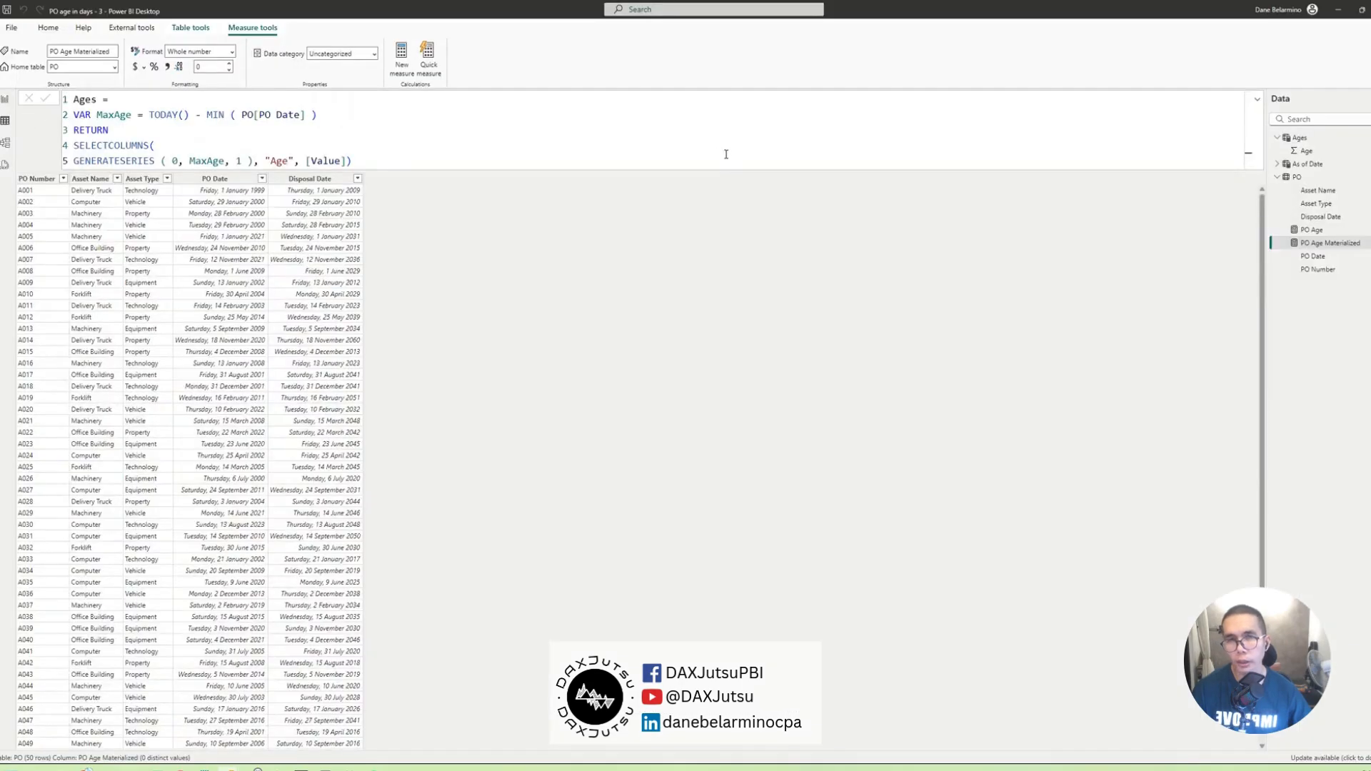
click(1300, 138)
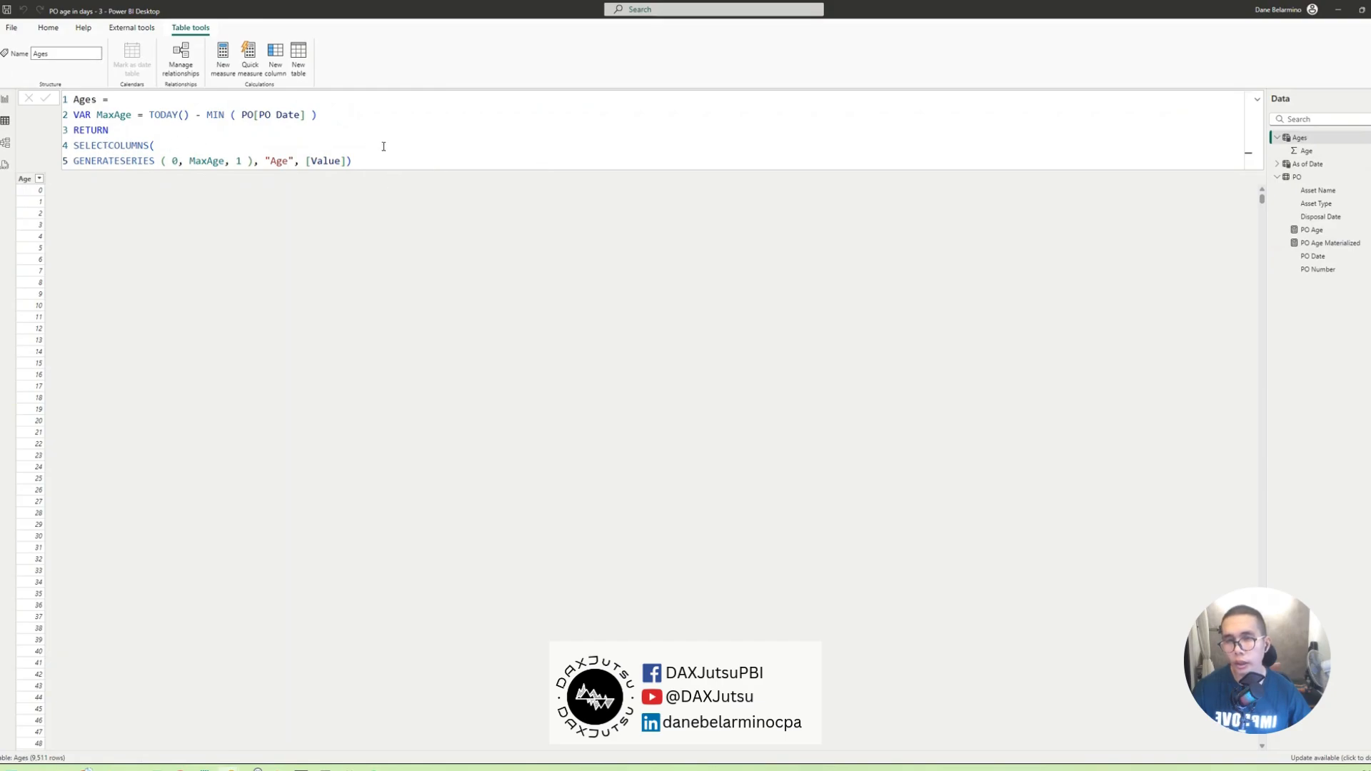
click(349, 161)
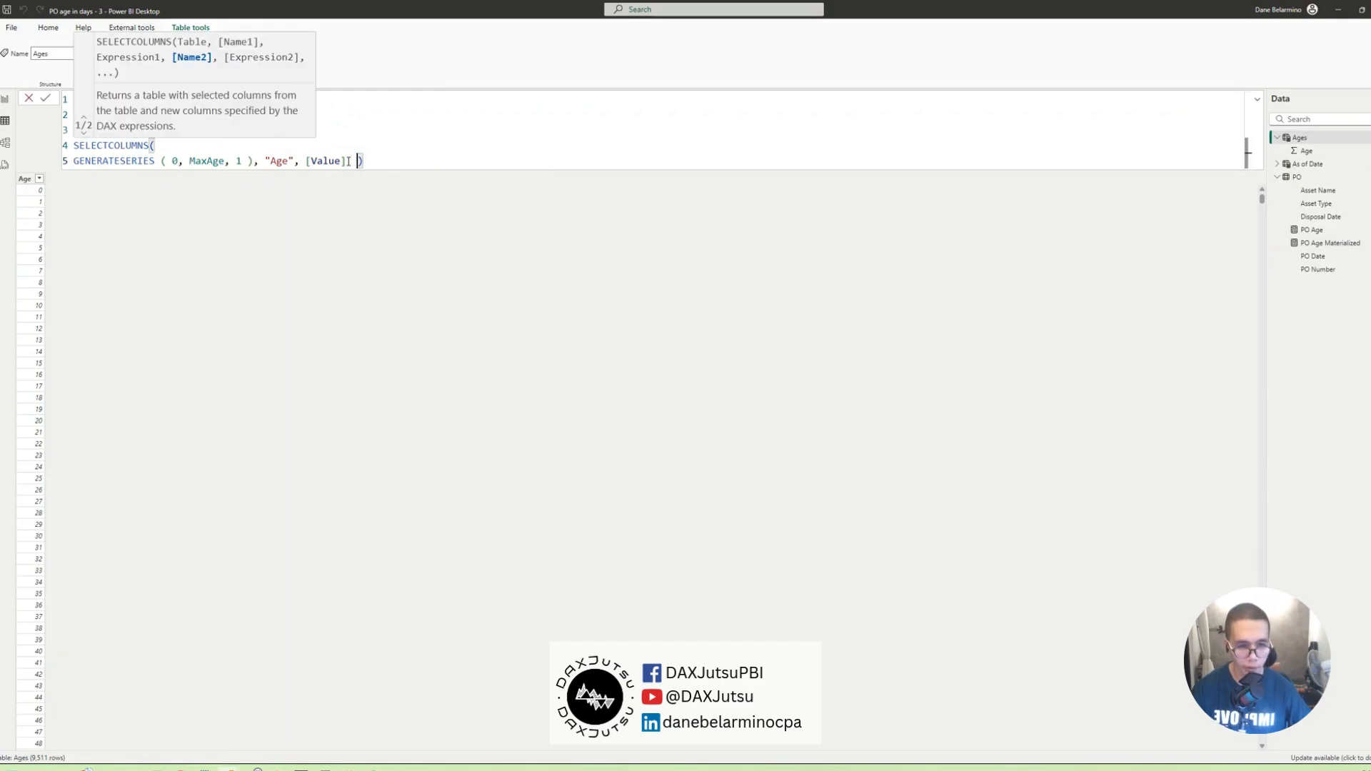
text(")
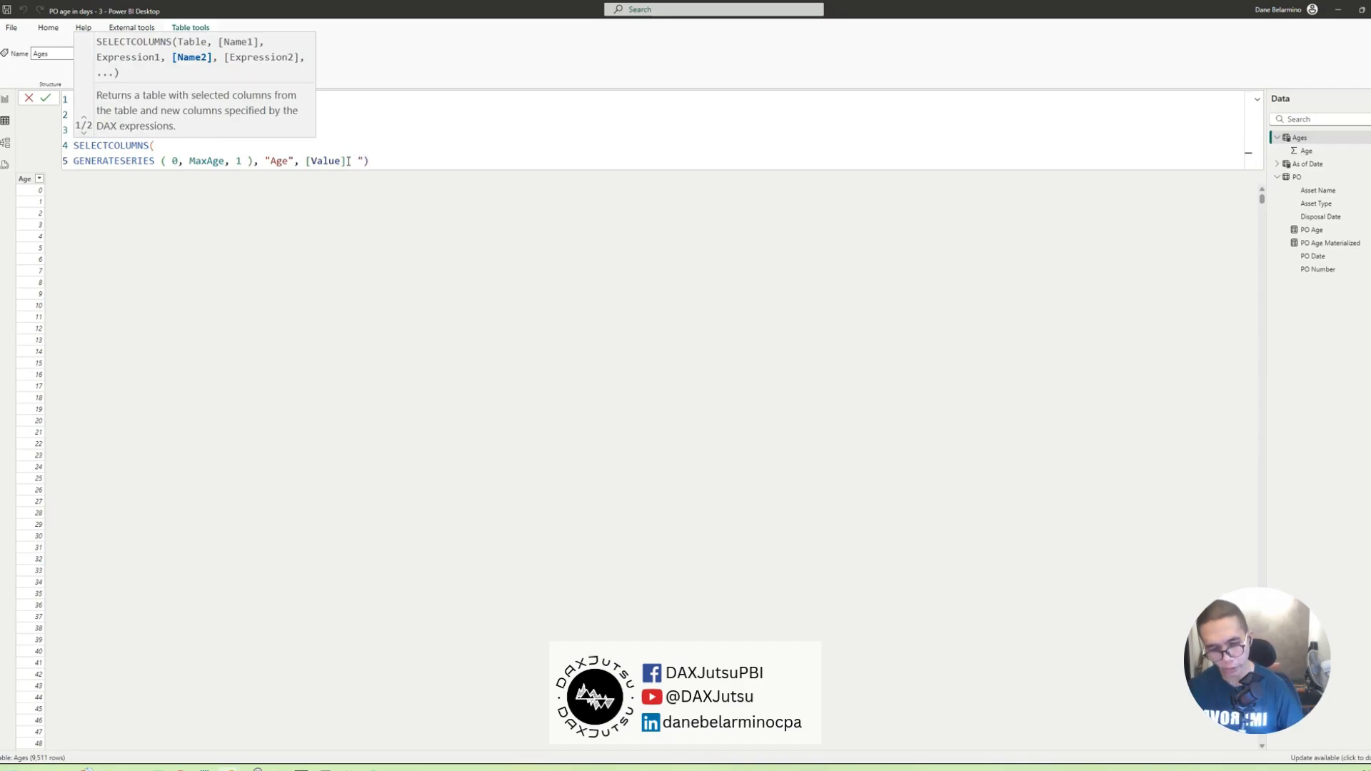
text(age)
key(BackSpace)
key(BackSpace)
key(BackSpace)
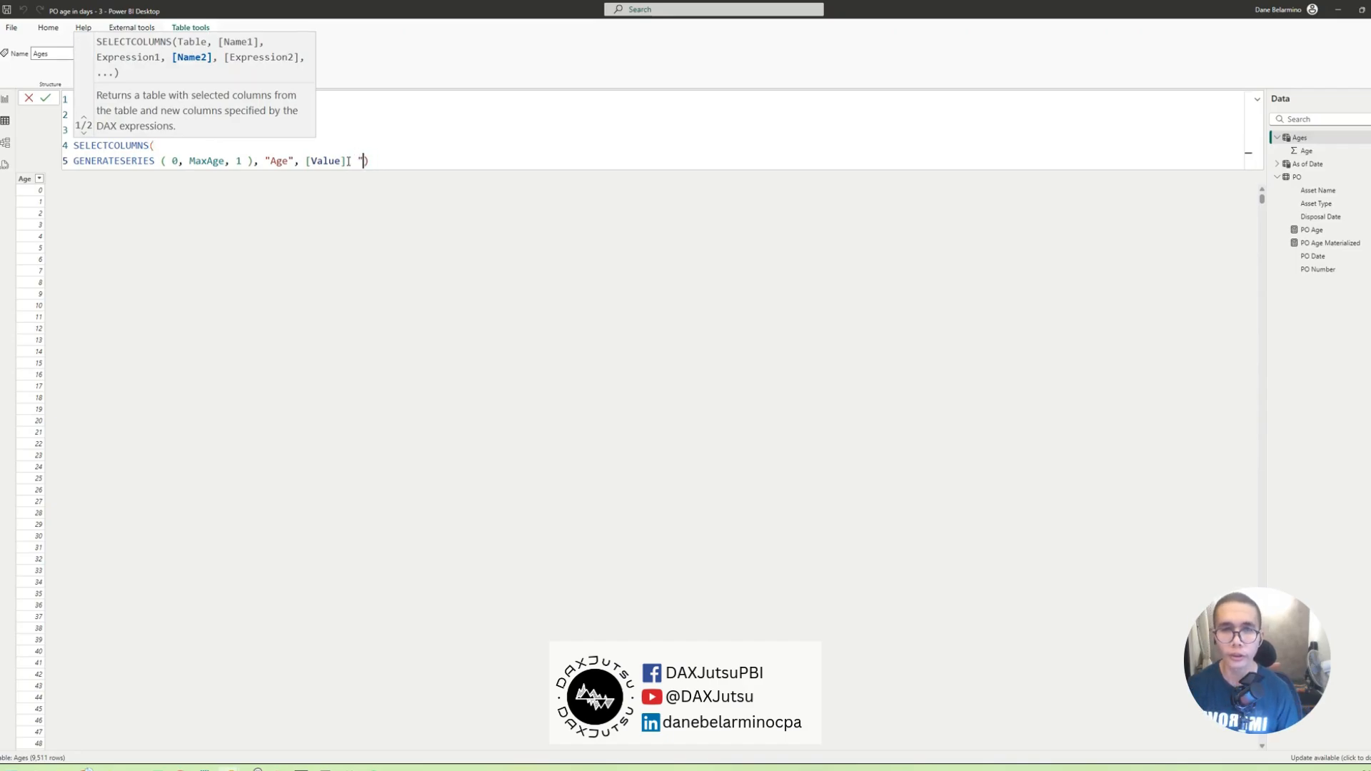
text(Age in )
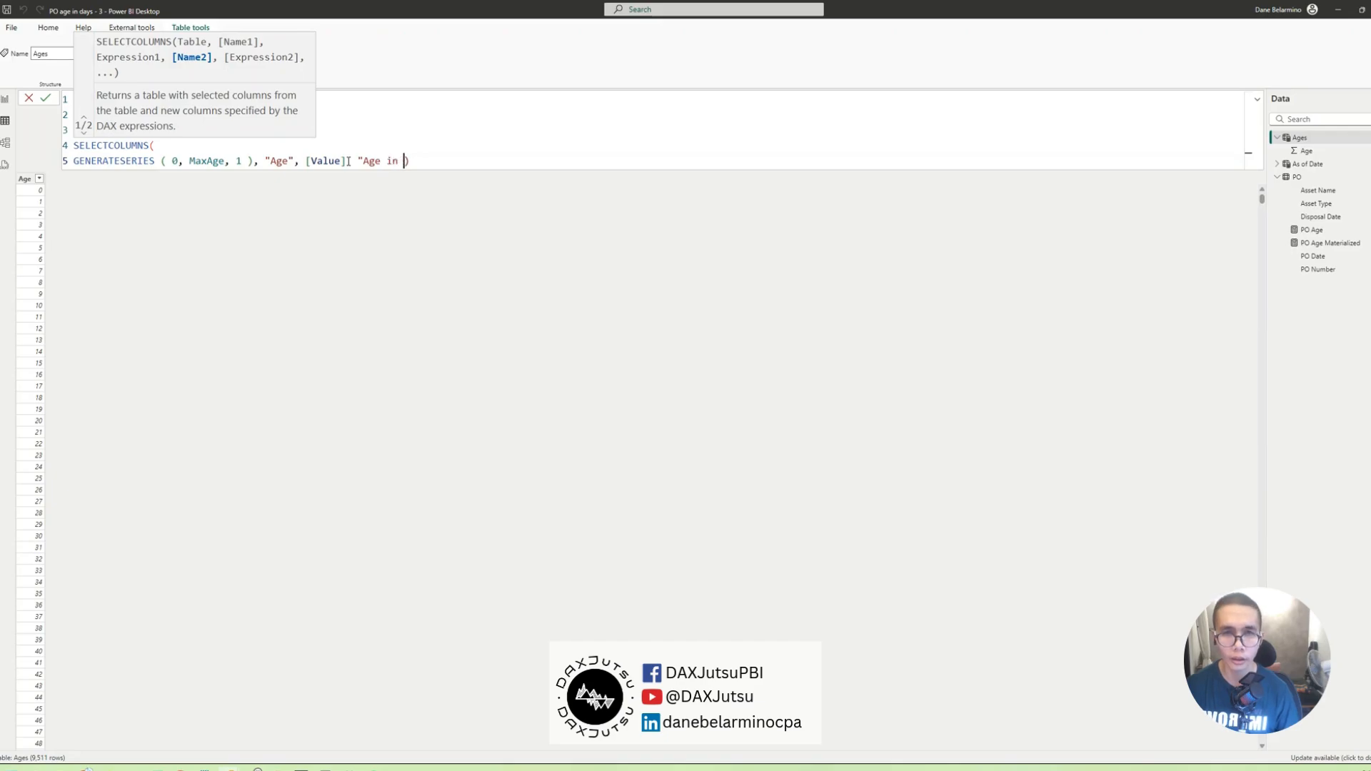
text(Years", )
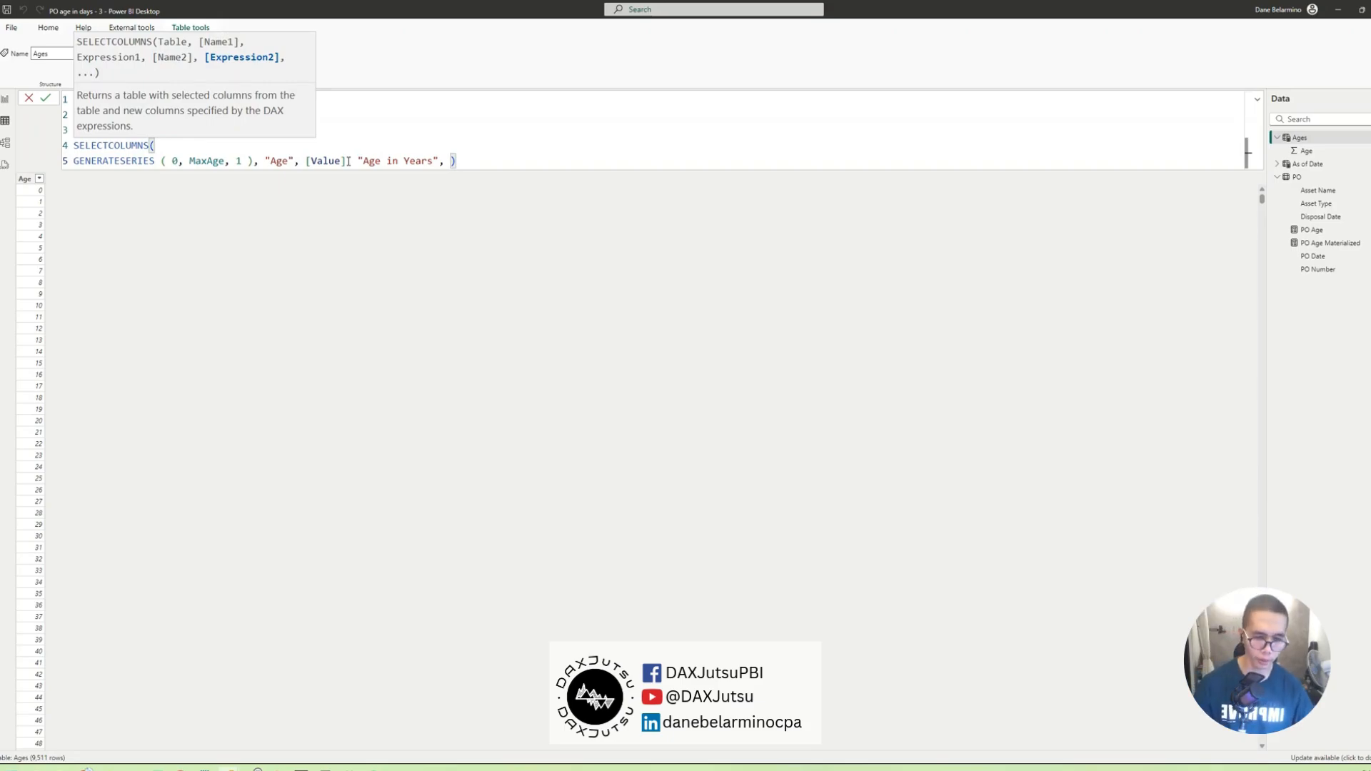
- Define the Age in Years column as DIVIDE([Value], 365) and commit the Ages formula
text(DIVIDE([va)
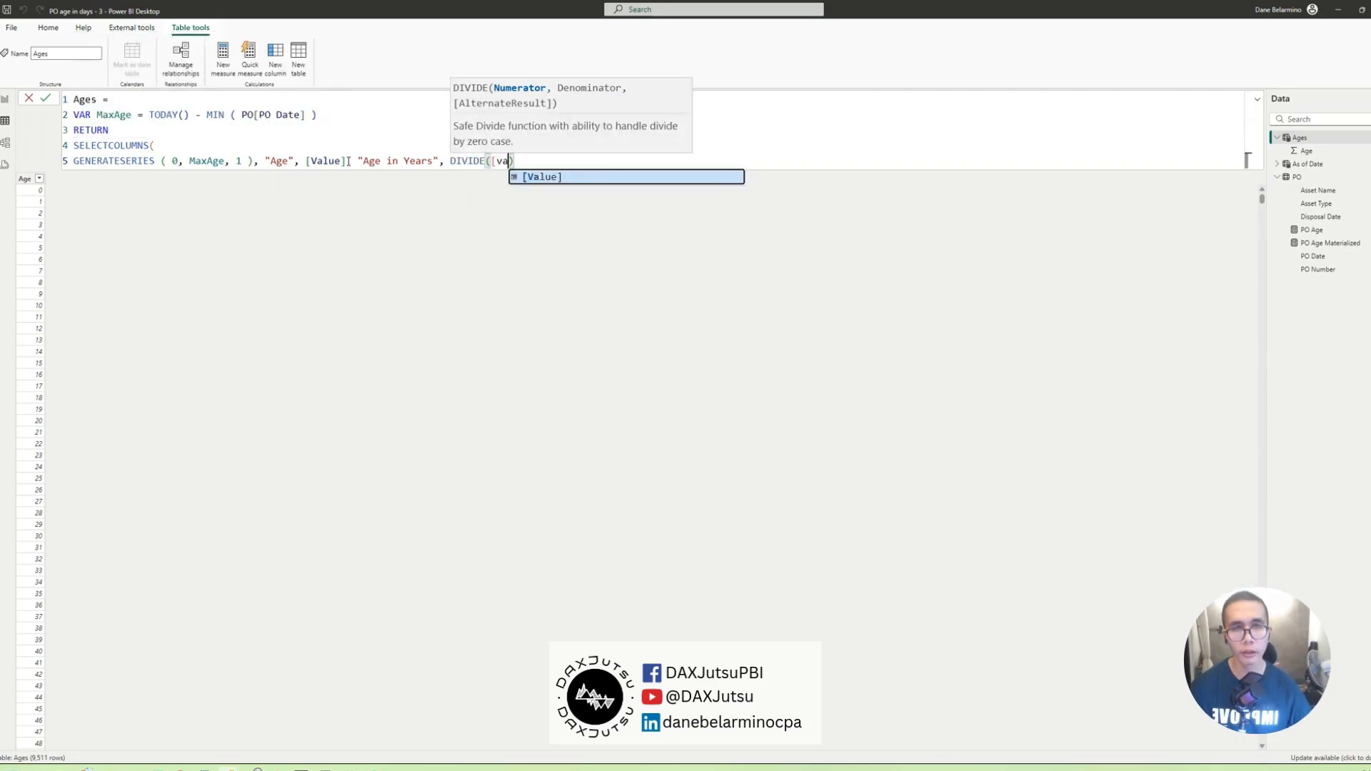
text(lue)
key(Tab)
text(, 365)
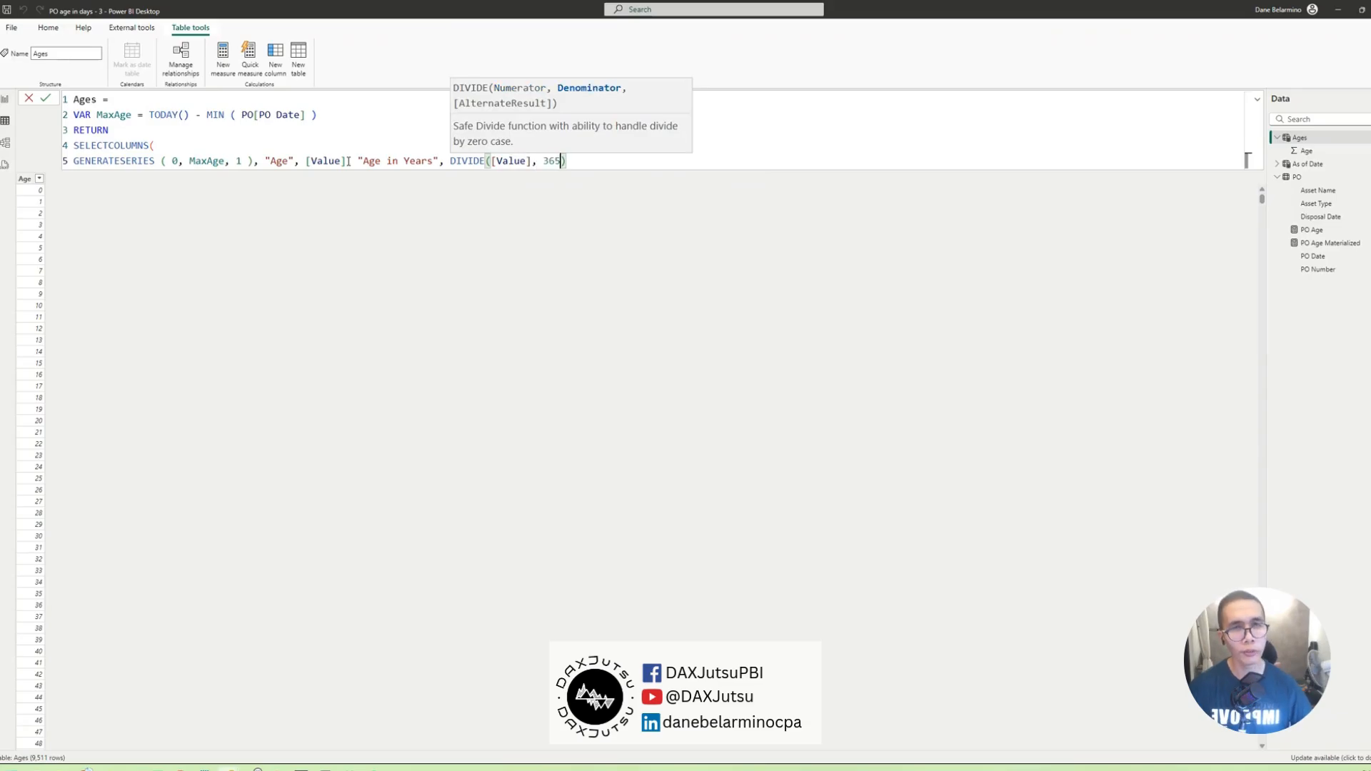
text( ))
key(Return)
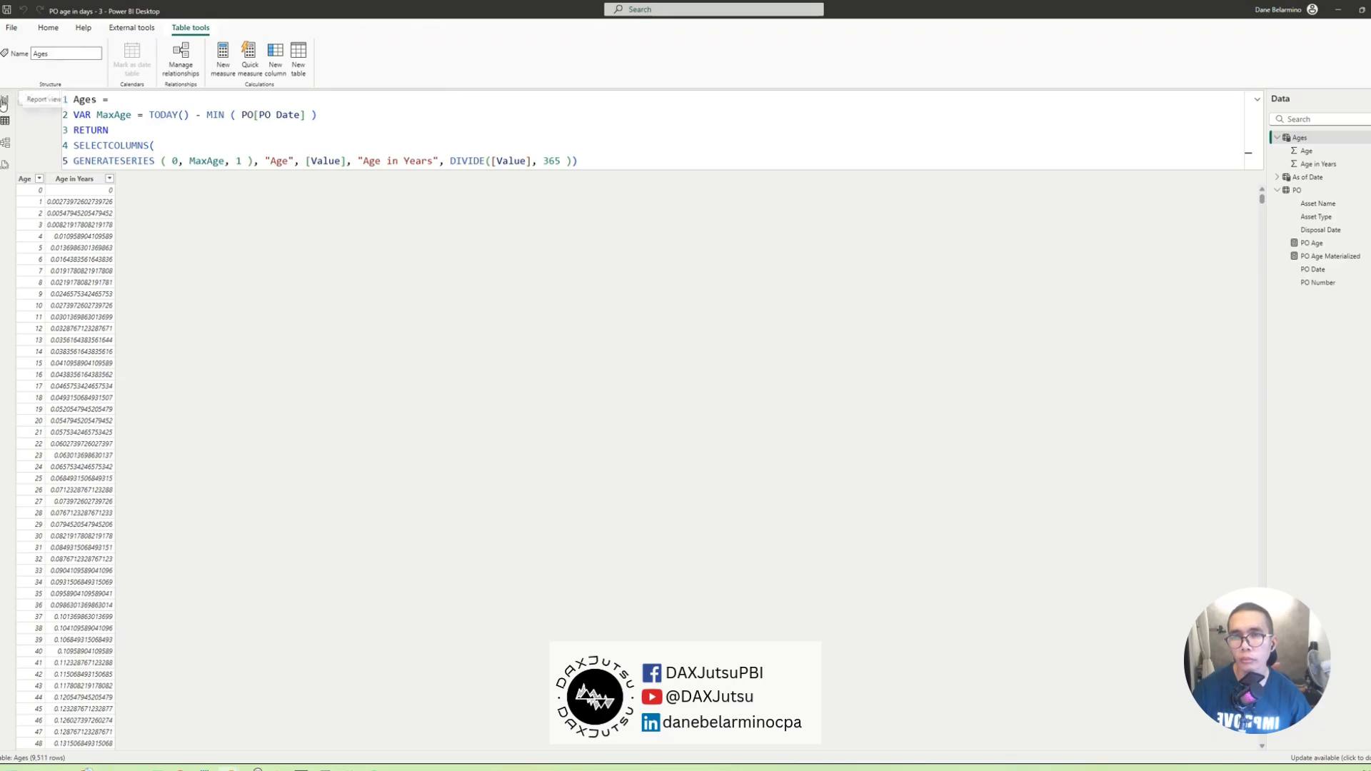
- Wrap the Age in Years DIVIDE expression in INT and commit the Ages formula
click(450, 161)
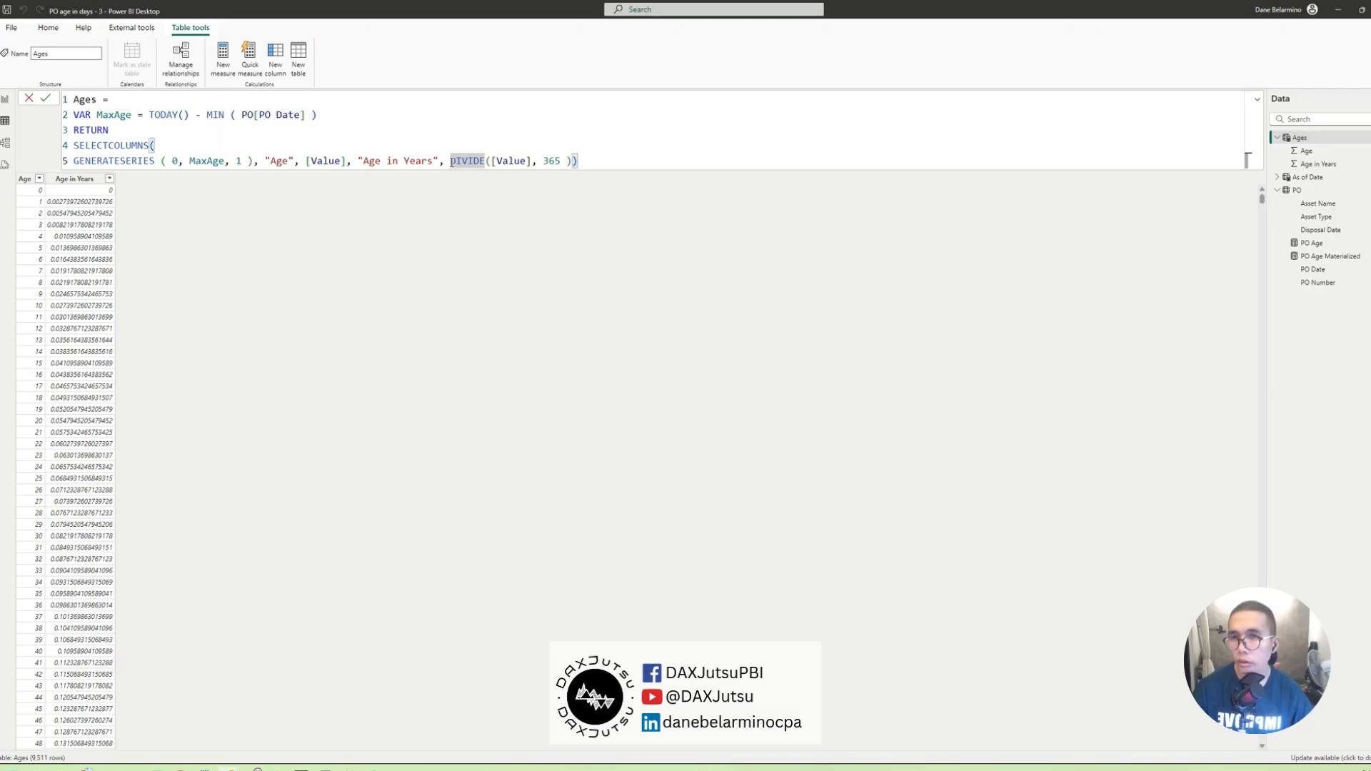
text(Int()
click(637, 158)
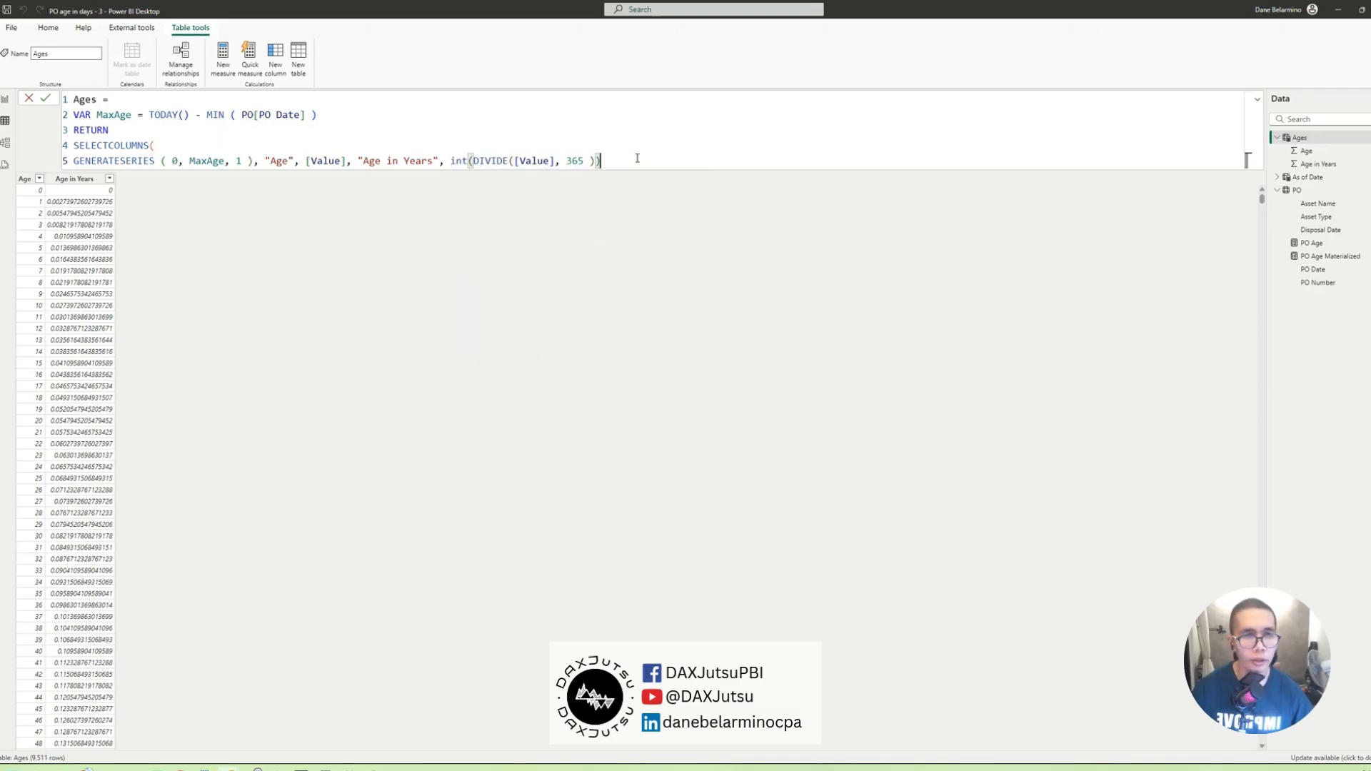
key(Return)
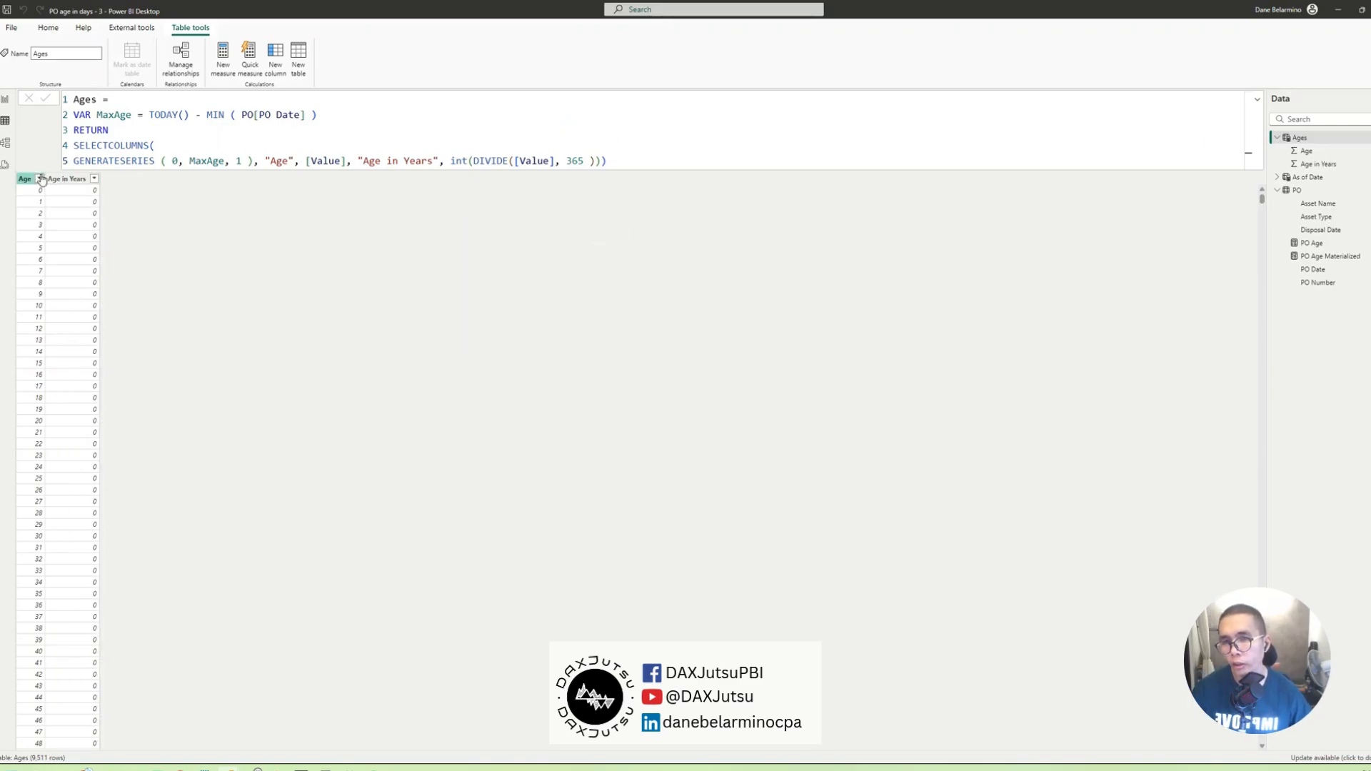
- Filter the Ages table data to rows where Age in Years is 0 and check their Age values
click(87, 180)
click(94, 180)
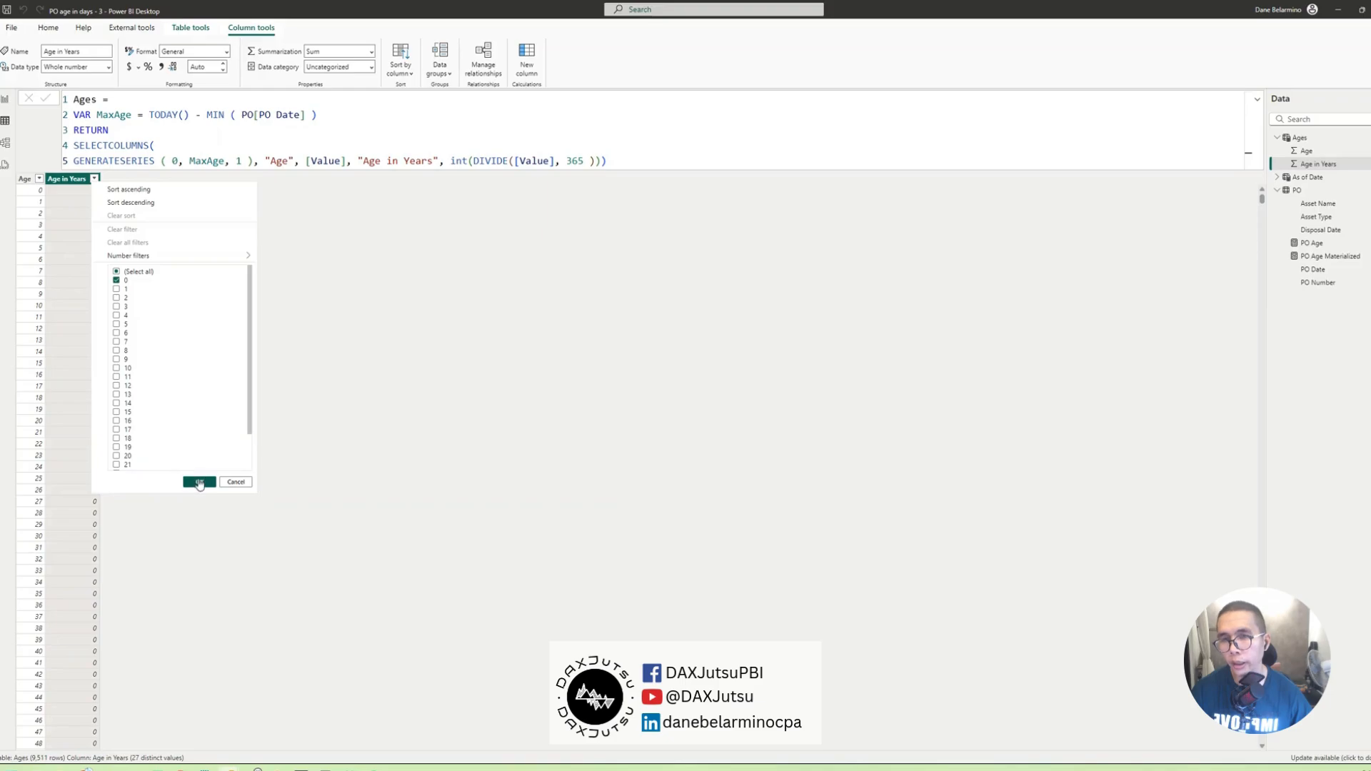
click(199, 483)
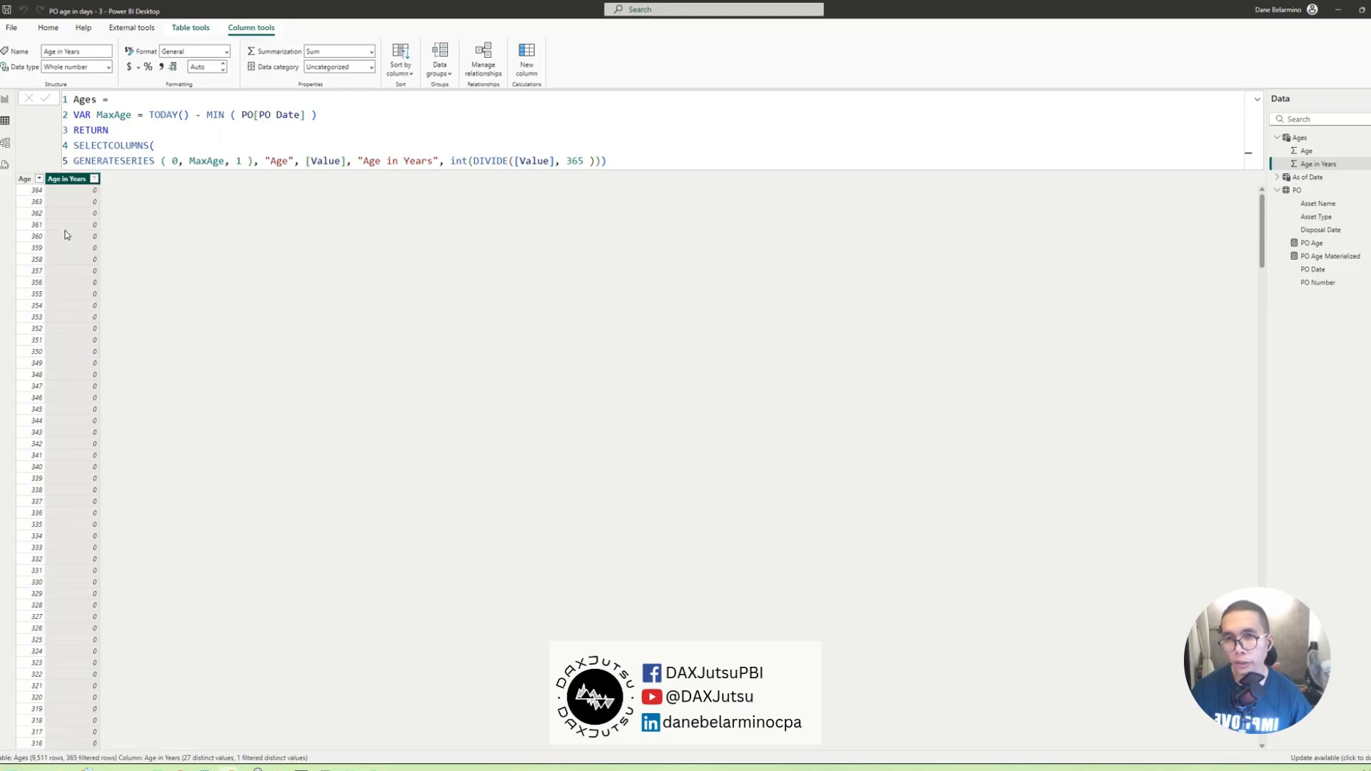
- Filter the Ages table data to Age in Years 1 only and sort the rows by Age ascending
click(95, 182)
click(116, 289)
click(117, 280)
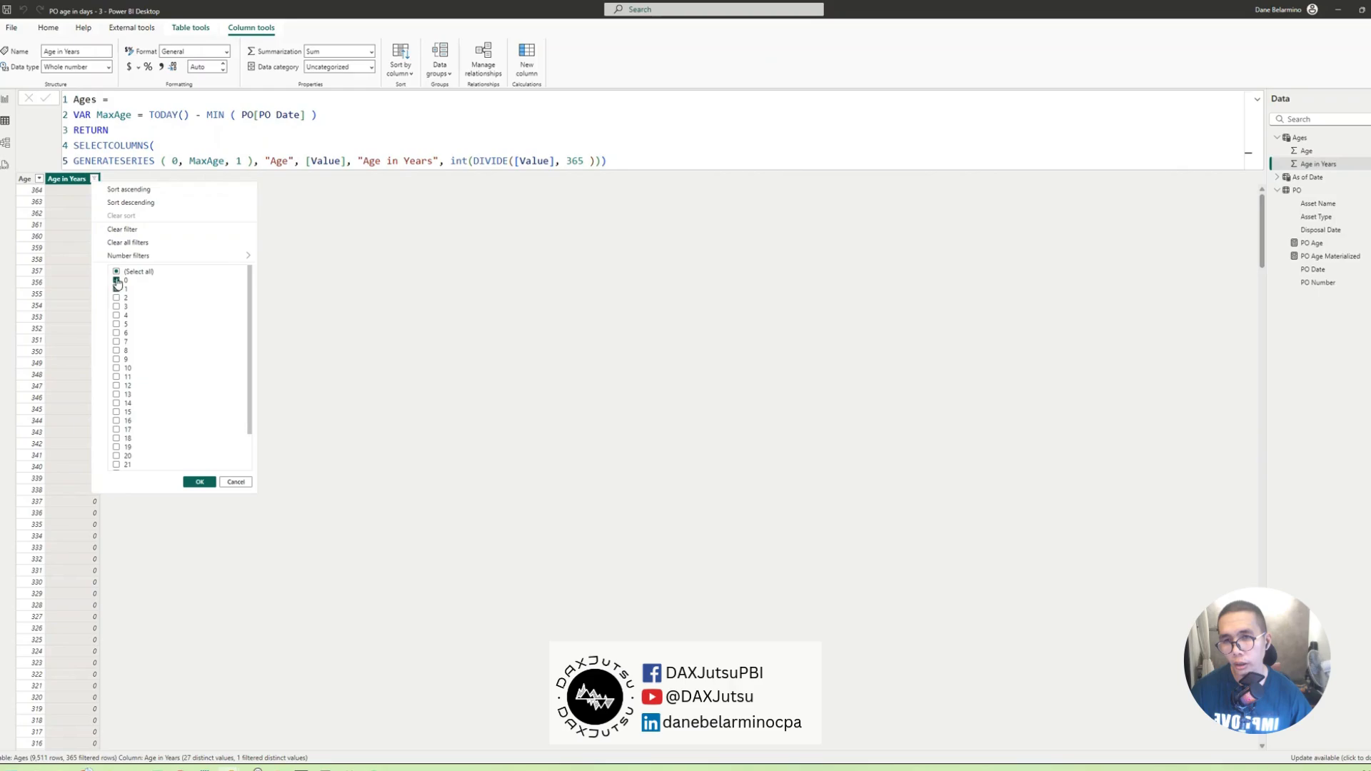
click(192, 482)
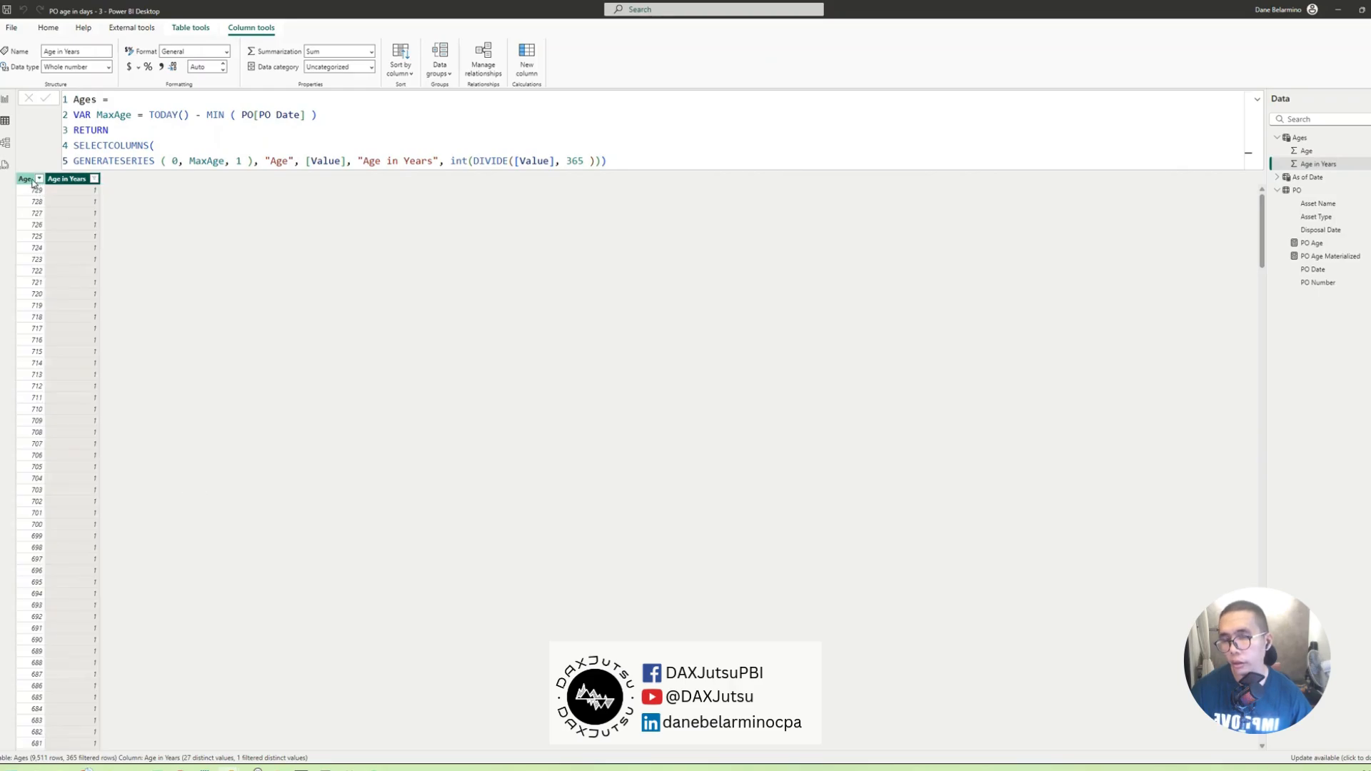
click(39, 178)
click(51, 191)
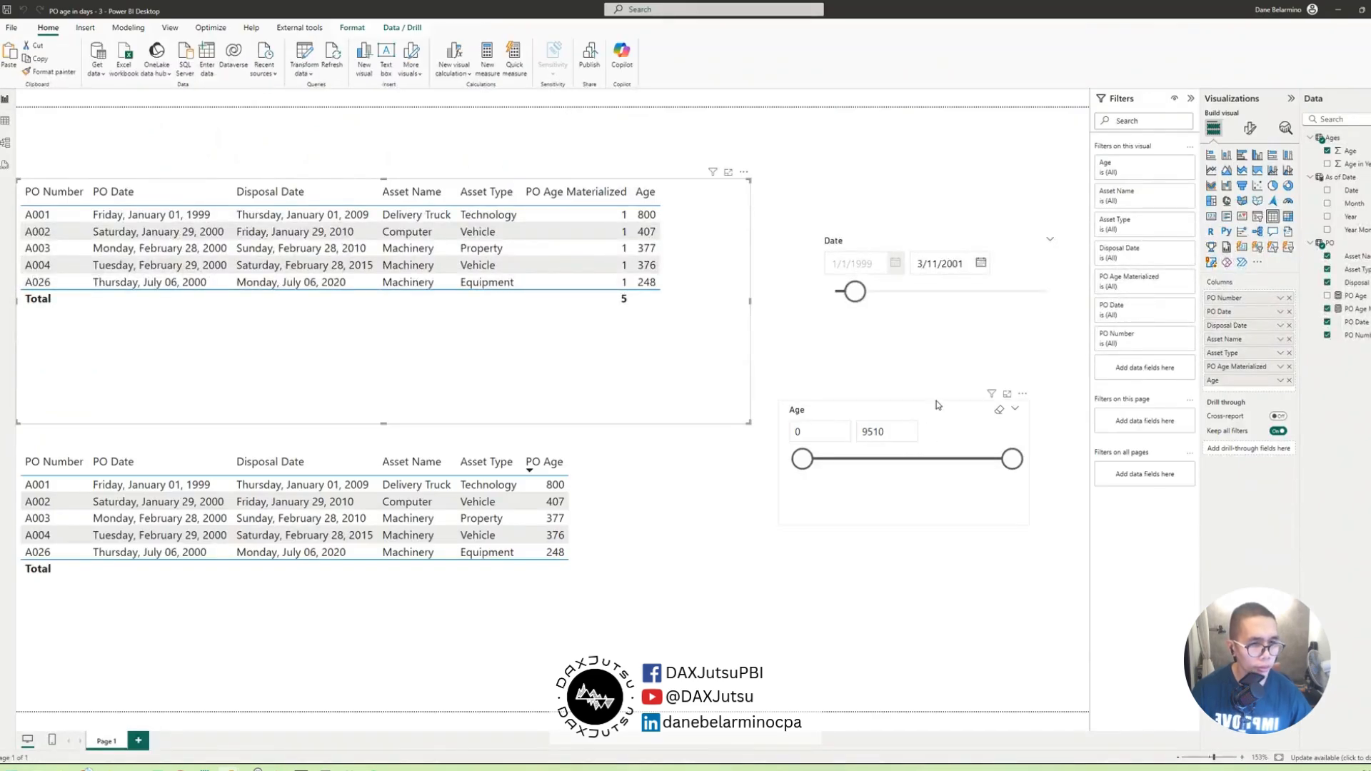
- On the report page, duplicate the Age slicer beneath the original and replace the copy's field with Age in Years
click(937, 405)
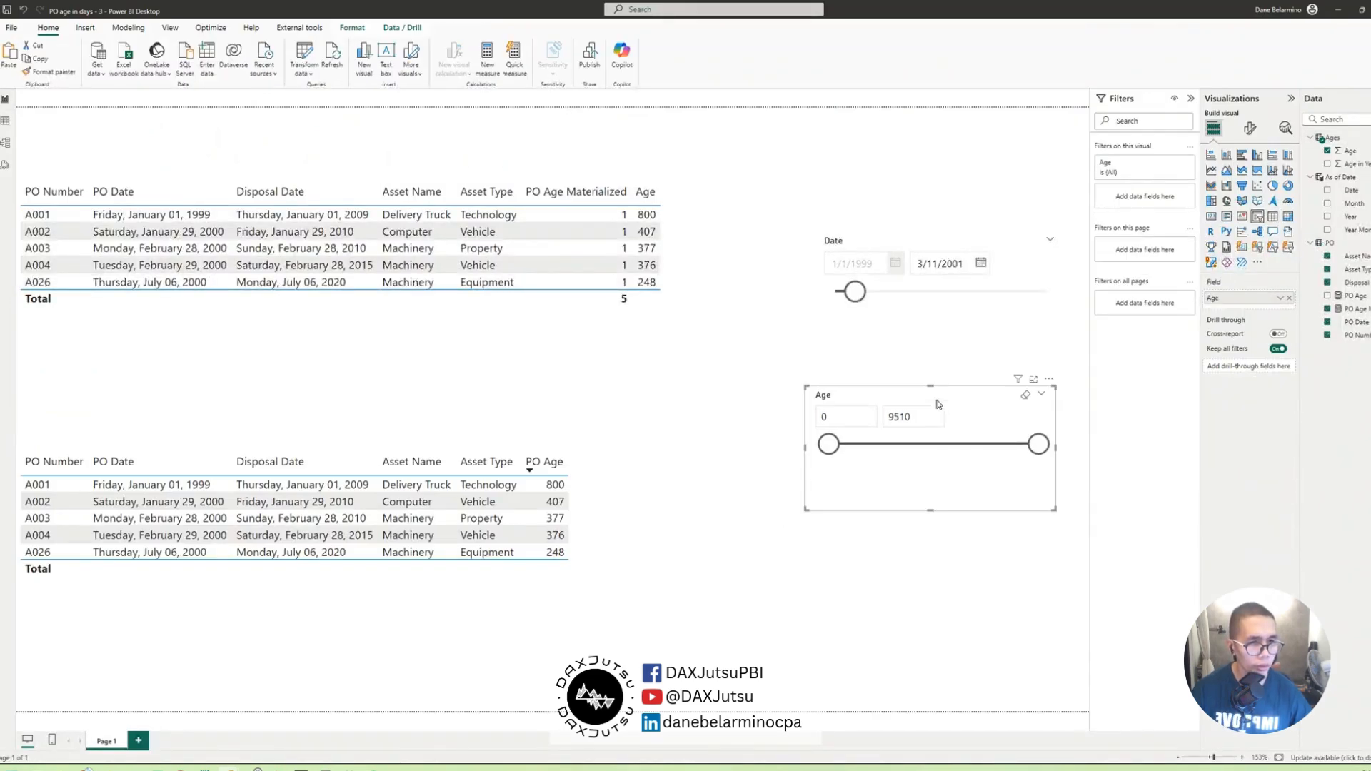
click(964, 402)
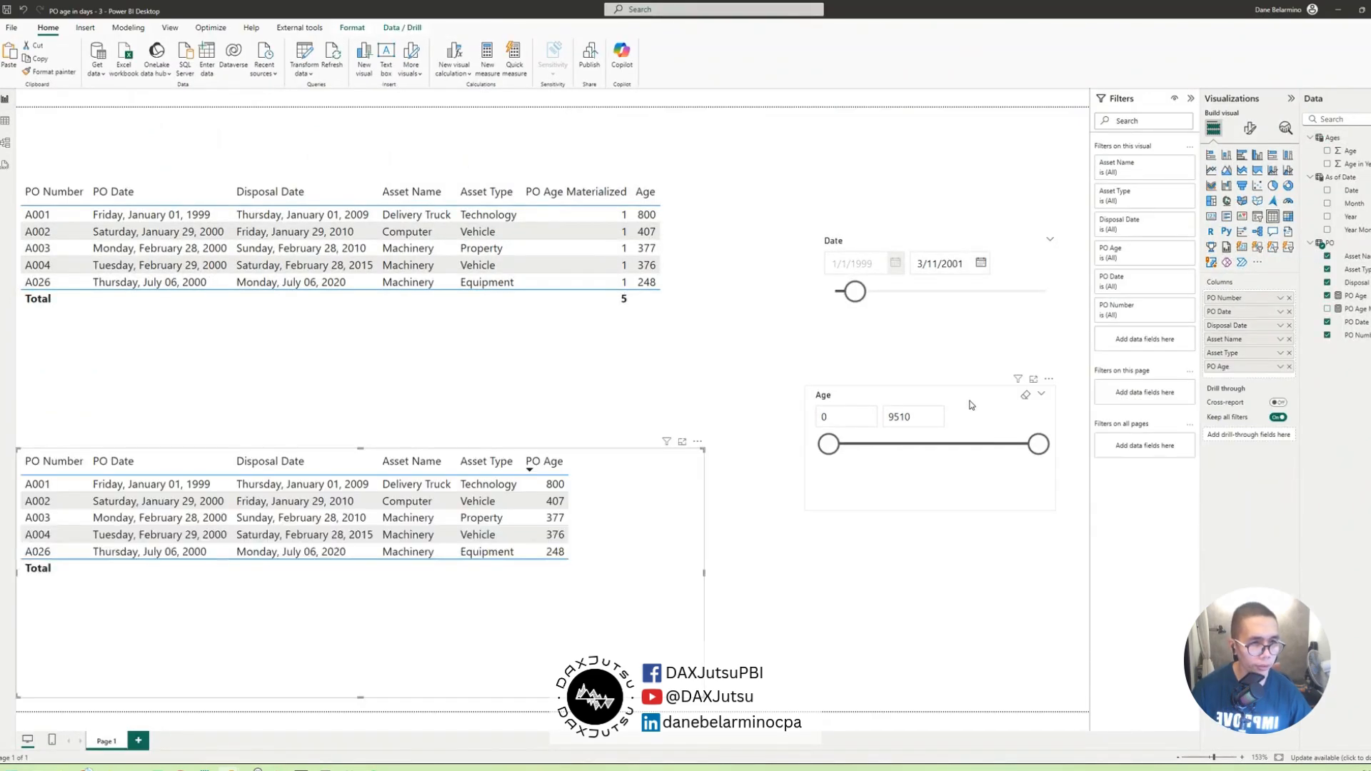
click(654, 567)
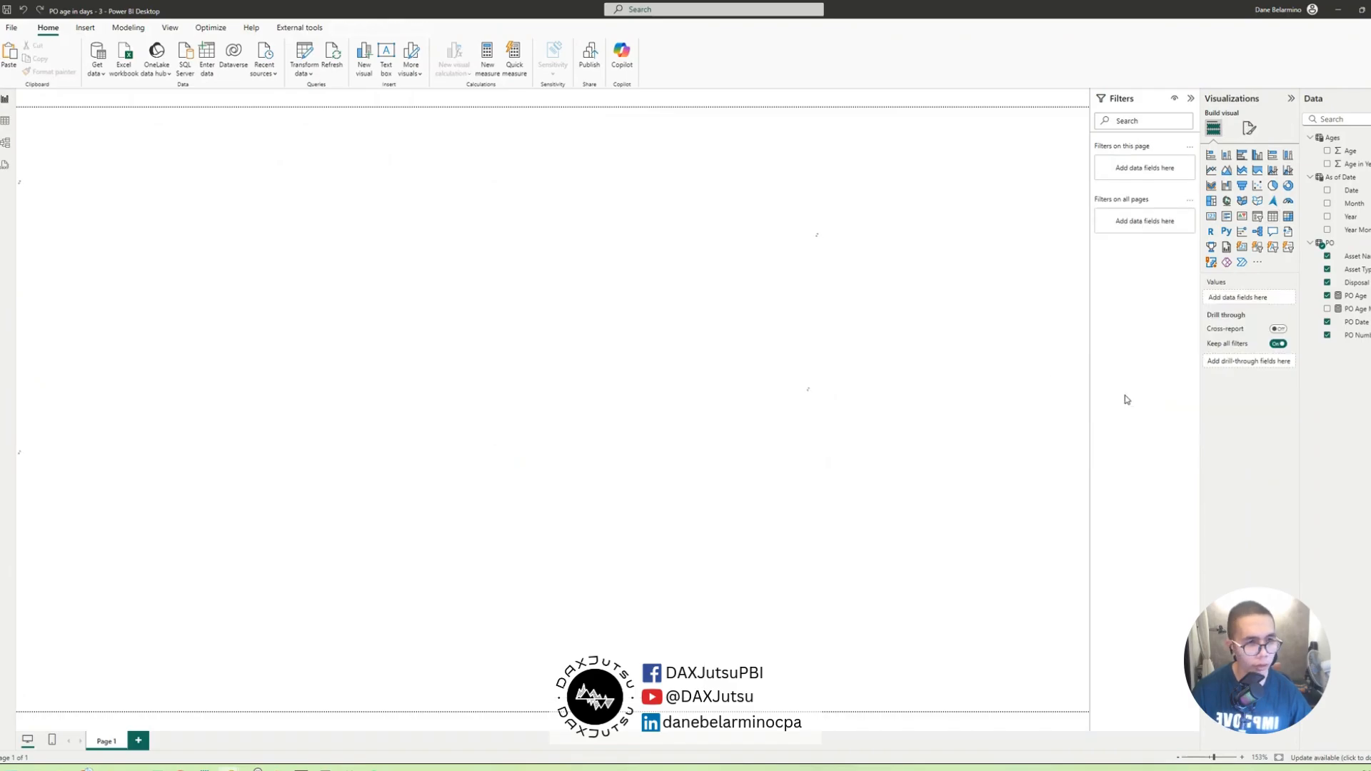
key(ctrl+v)
drag(1005, 413, 996, 569)
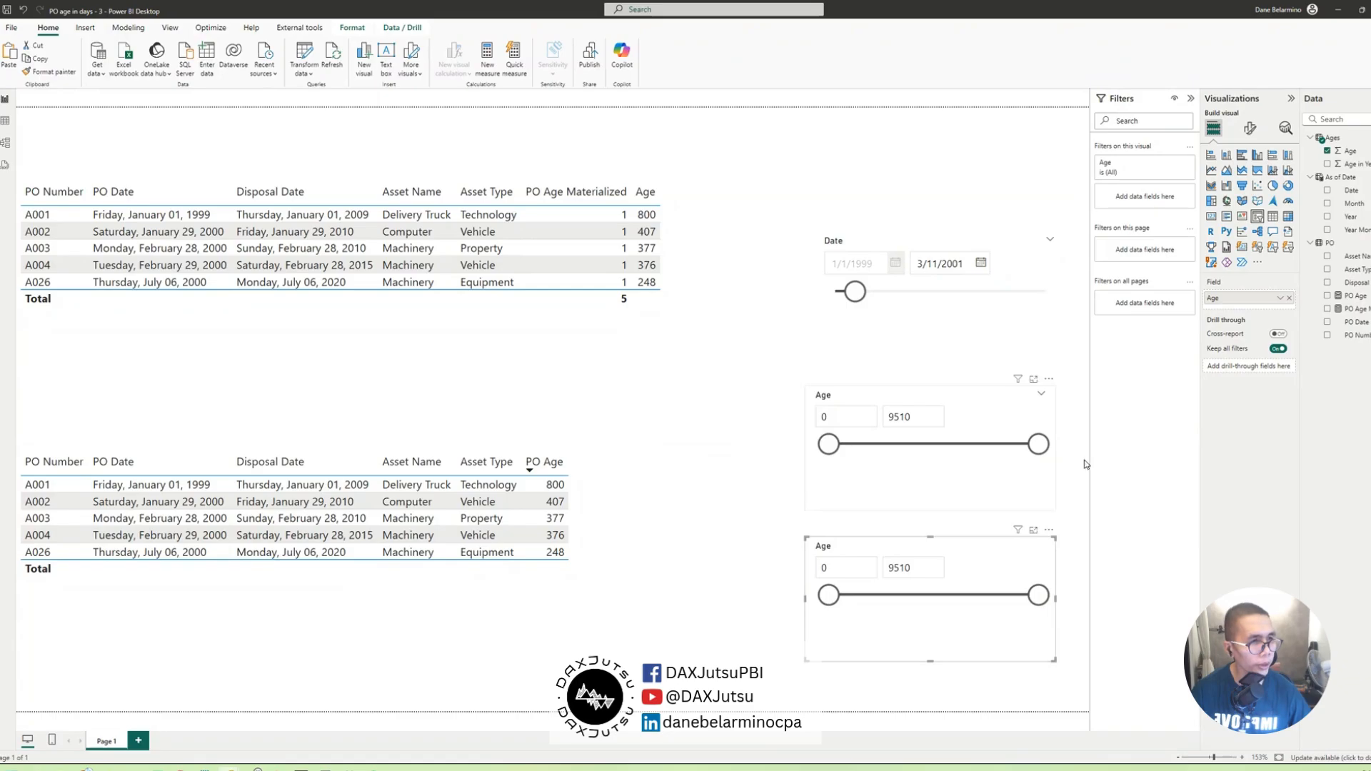
click(1290, 299)
drag(1361, 165, 1261, 300)
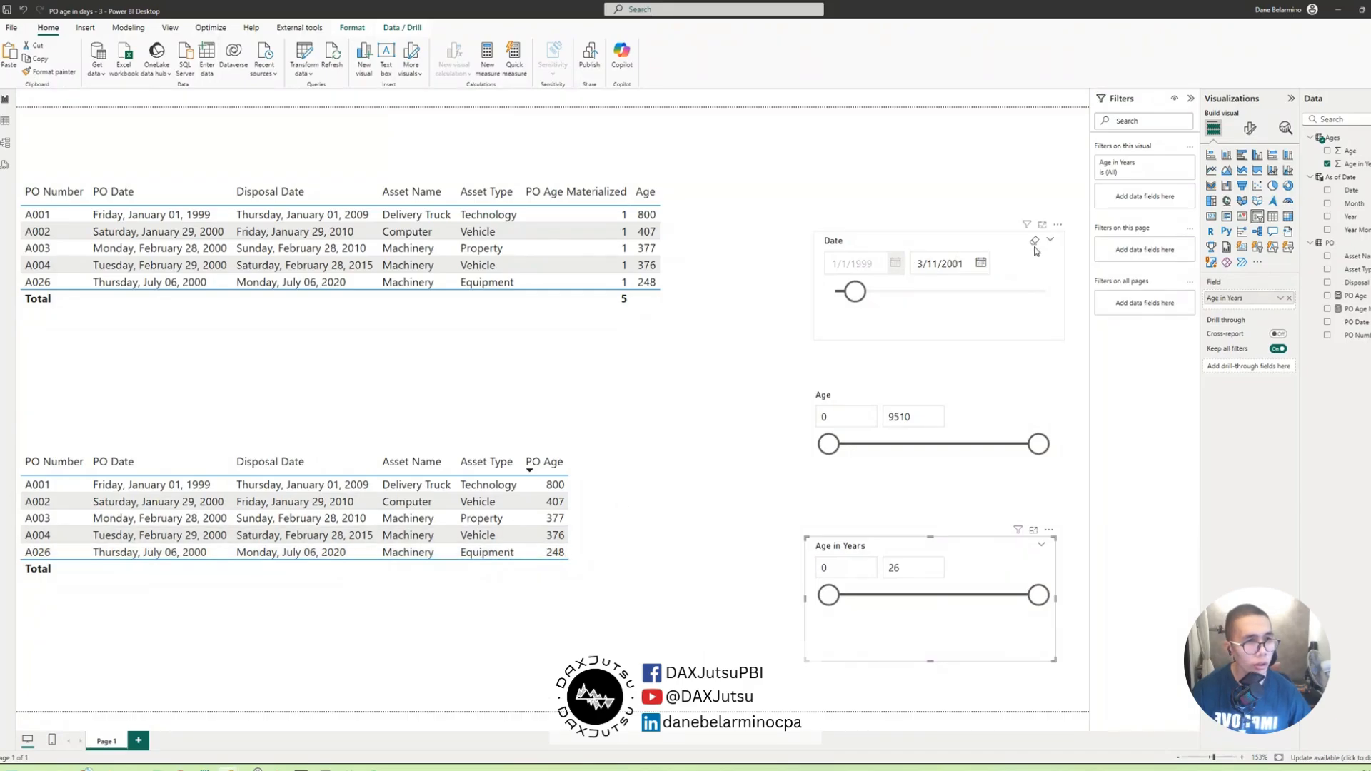
- Clear the Date slicer's selection and limit the Age in Years slicer to 0 through 5
click(1034, 241)
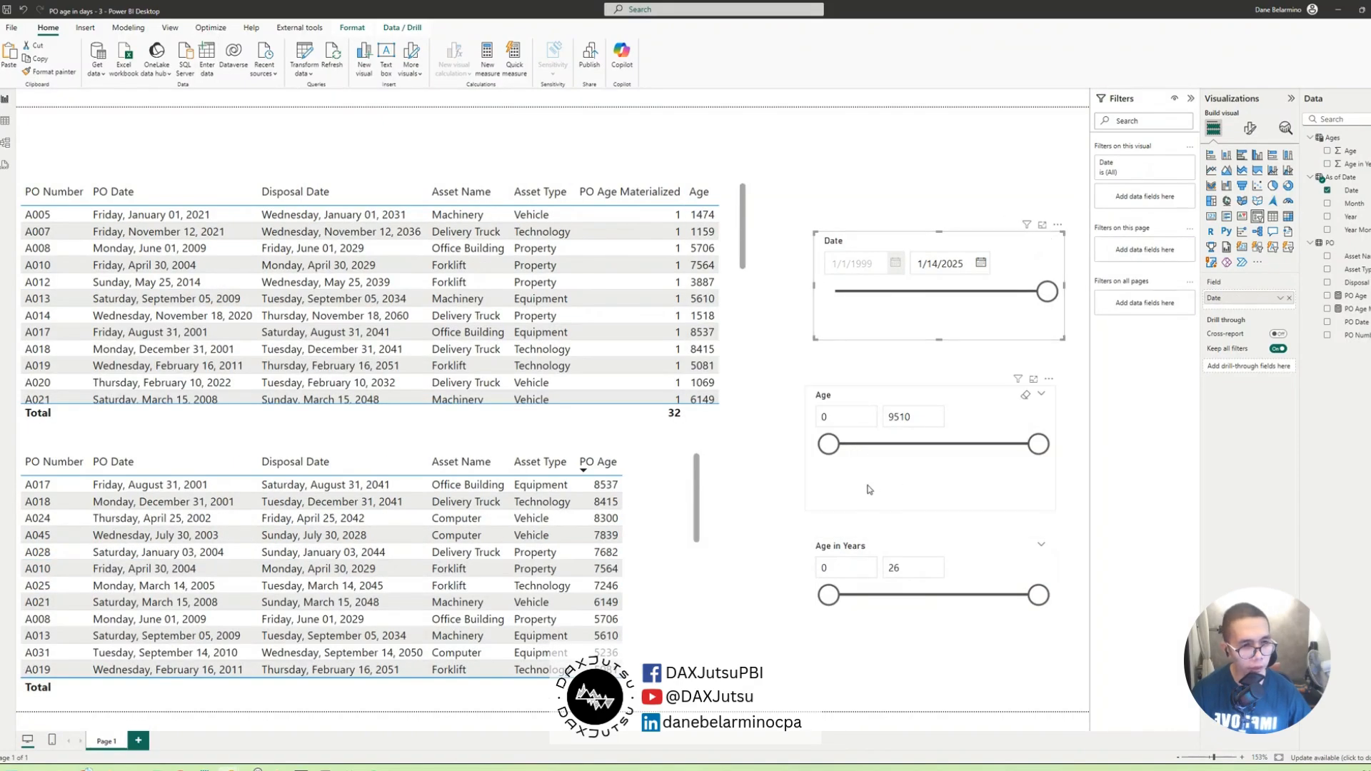
click(1037, 597)
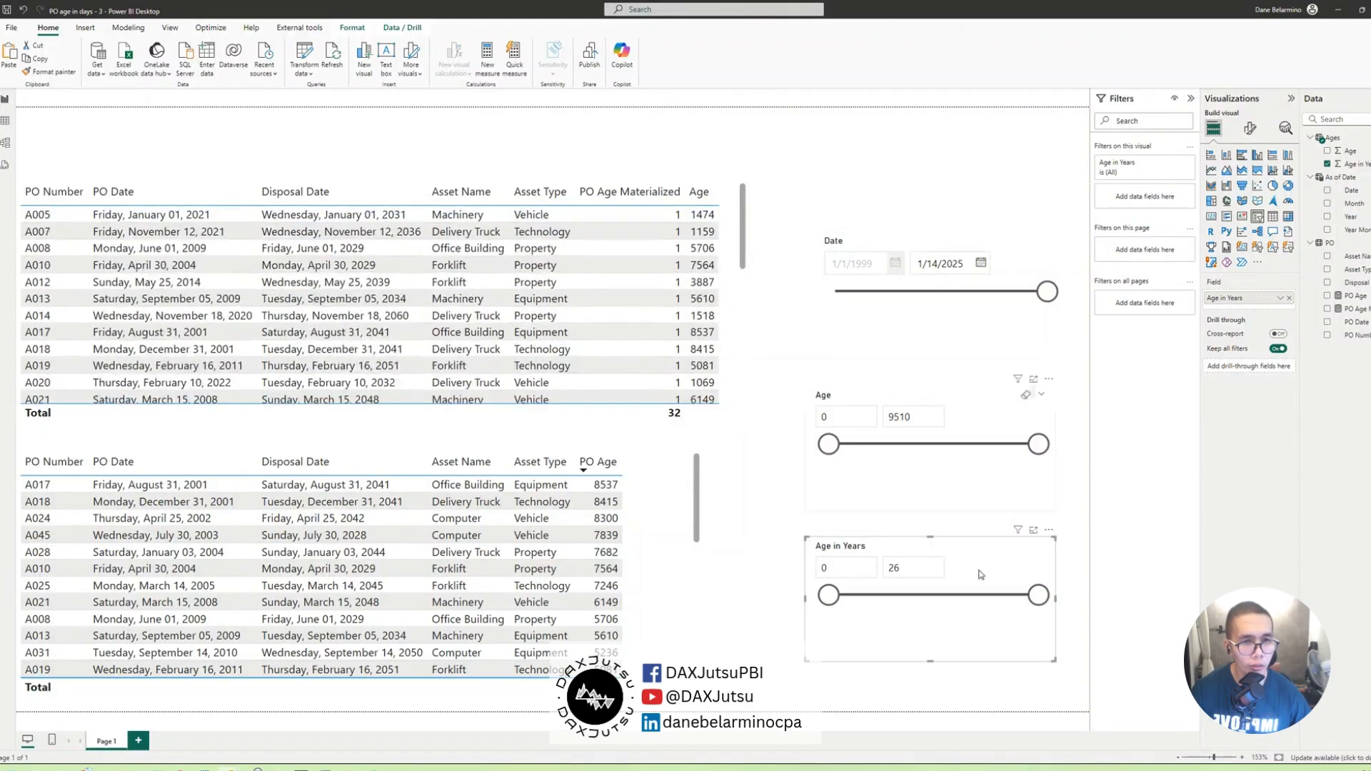
drag(1039, 595, 879, 607)
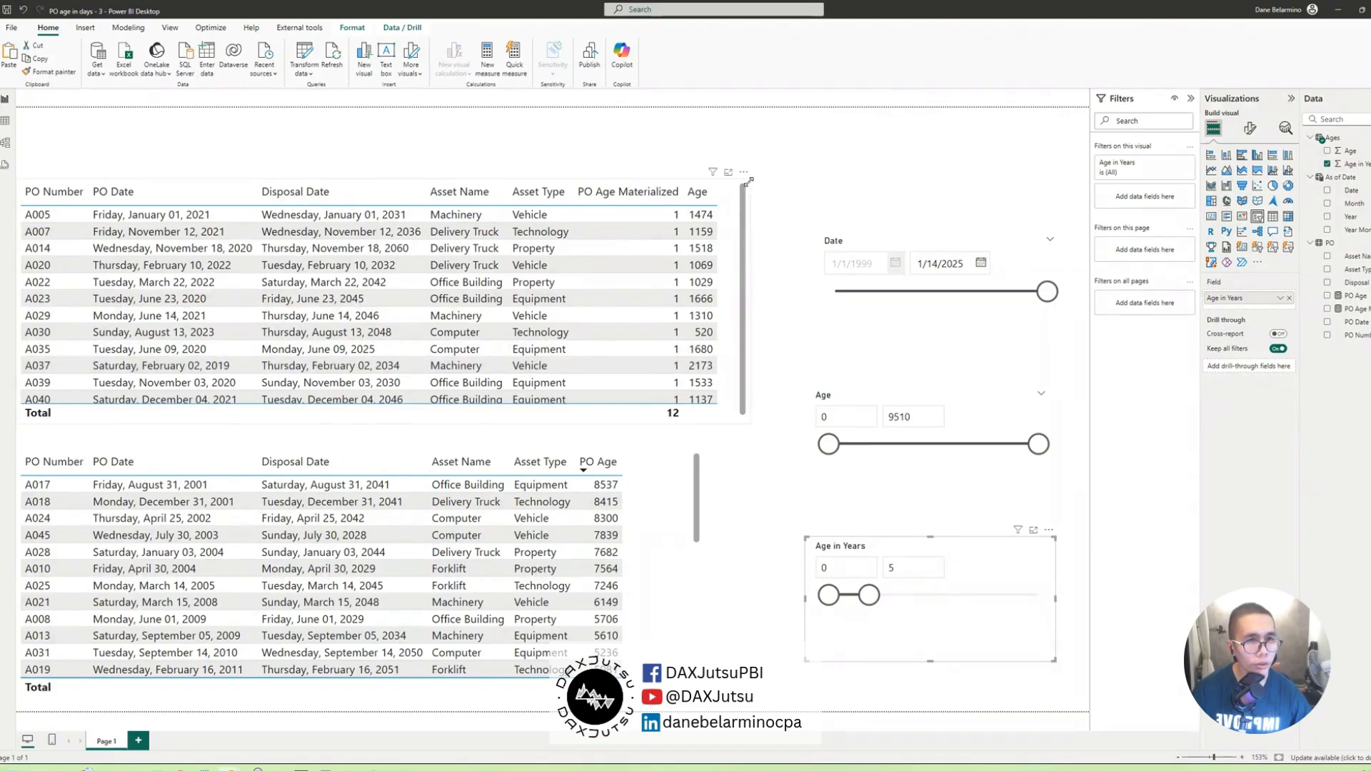
- Enlarge the upper table visual and add Age in Years to it as an unsummarized column
click(746, 204)
drag(1343, 166, 1243, 394)
click(1280, 395)
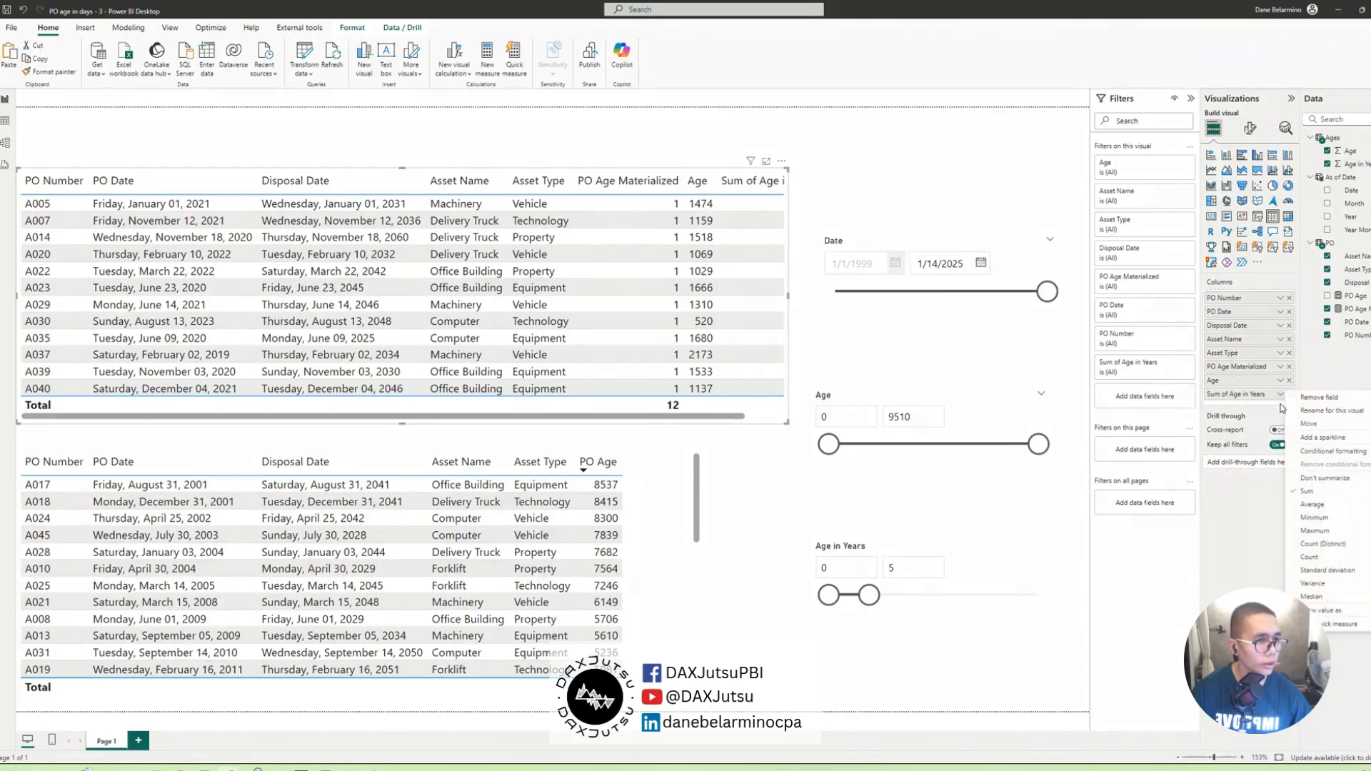
click(1325, 477)
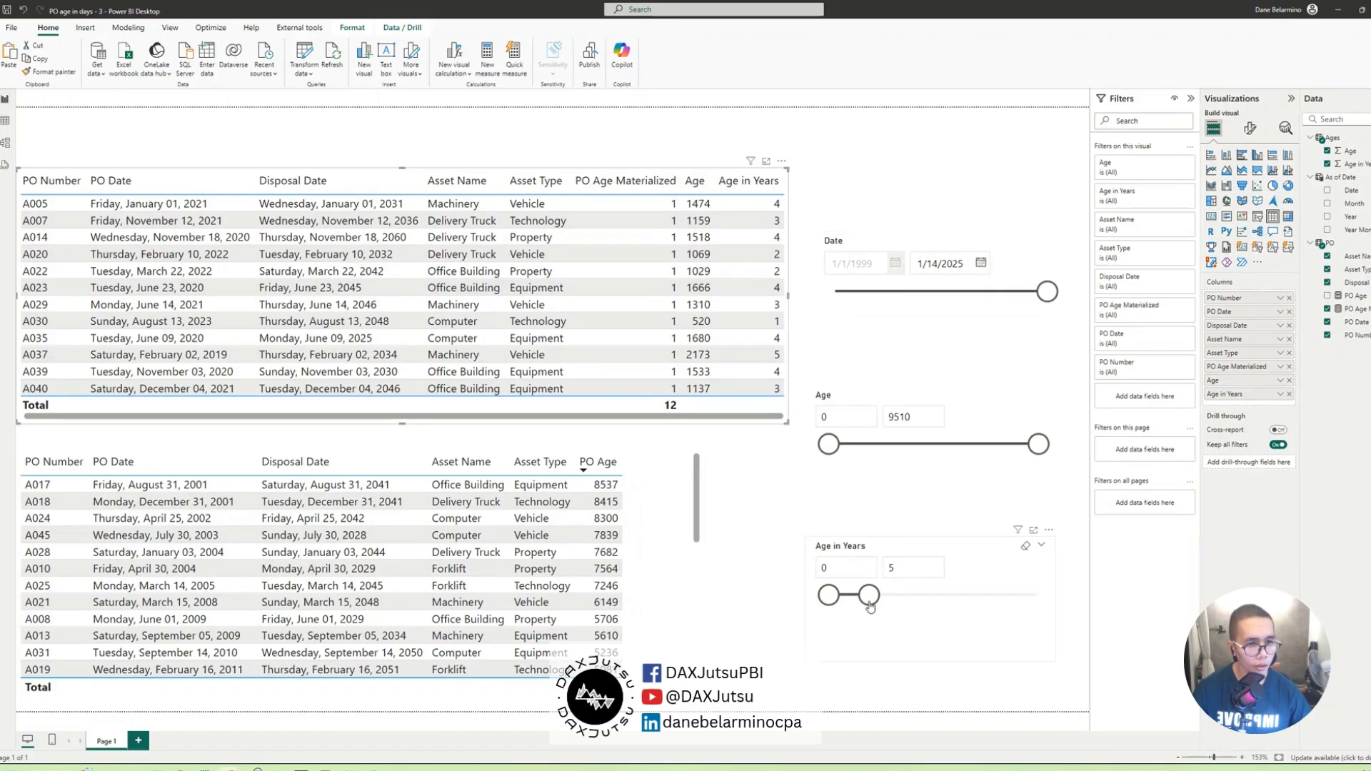
click(842, 571)
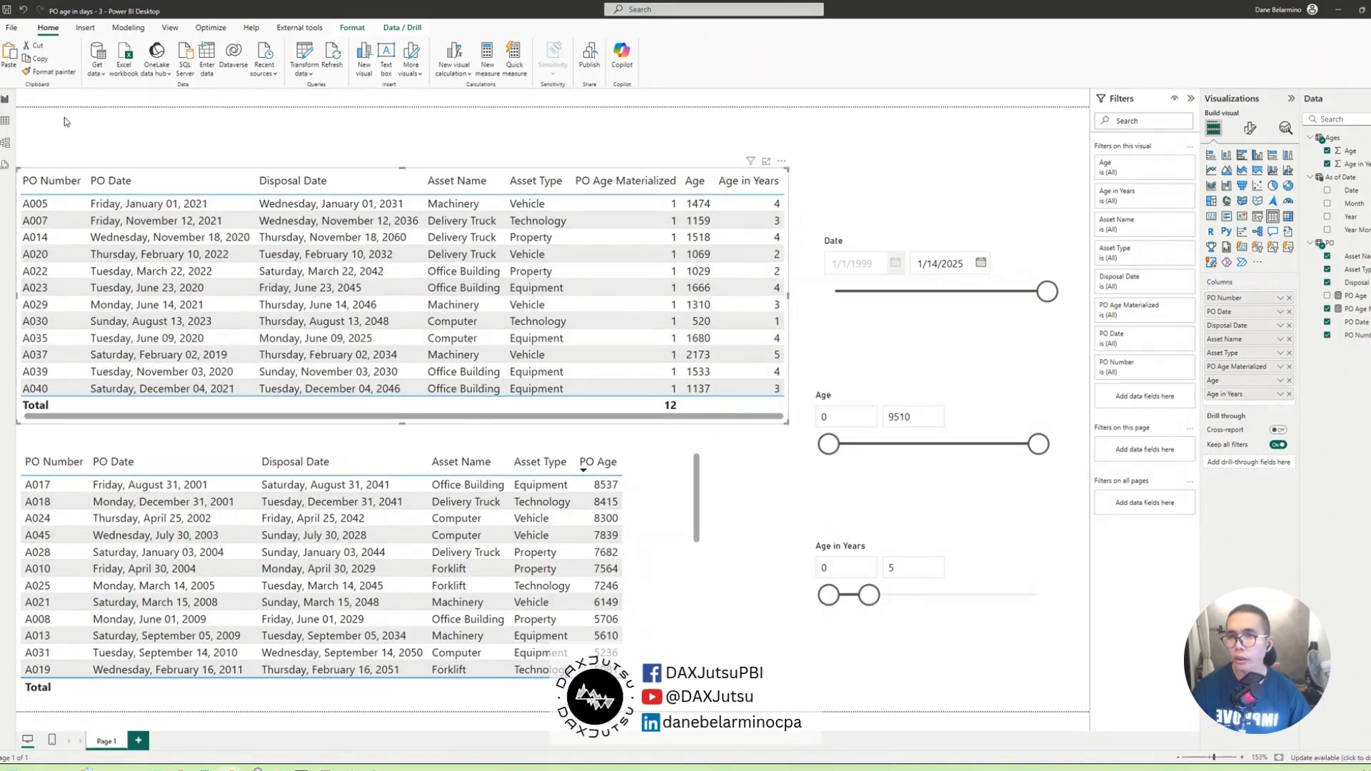
- Review the Age and Age in Years columns in the Ages table's data, and return to the report page
click(6, 122)
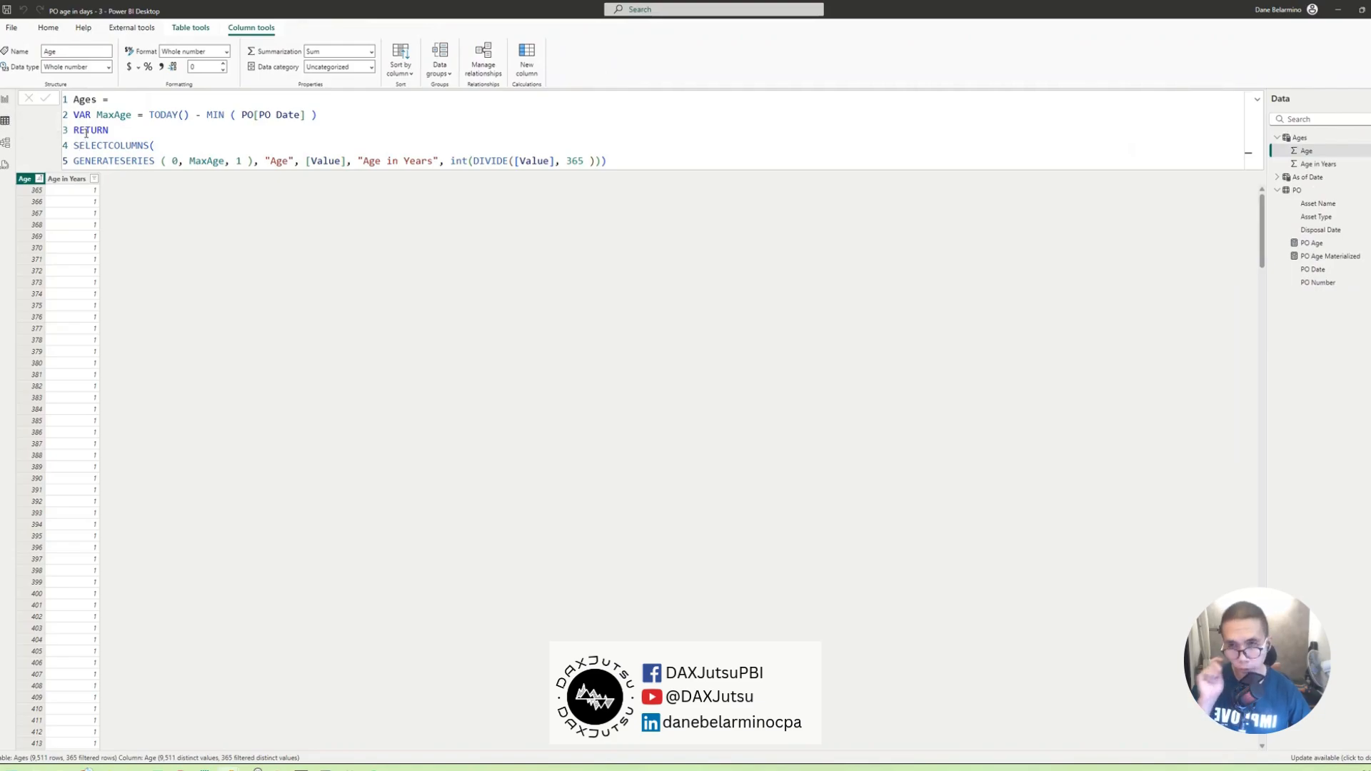
right_click(27, 180)
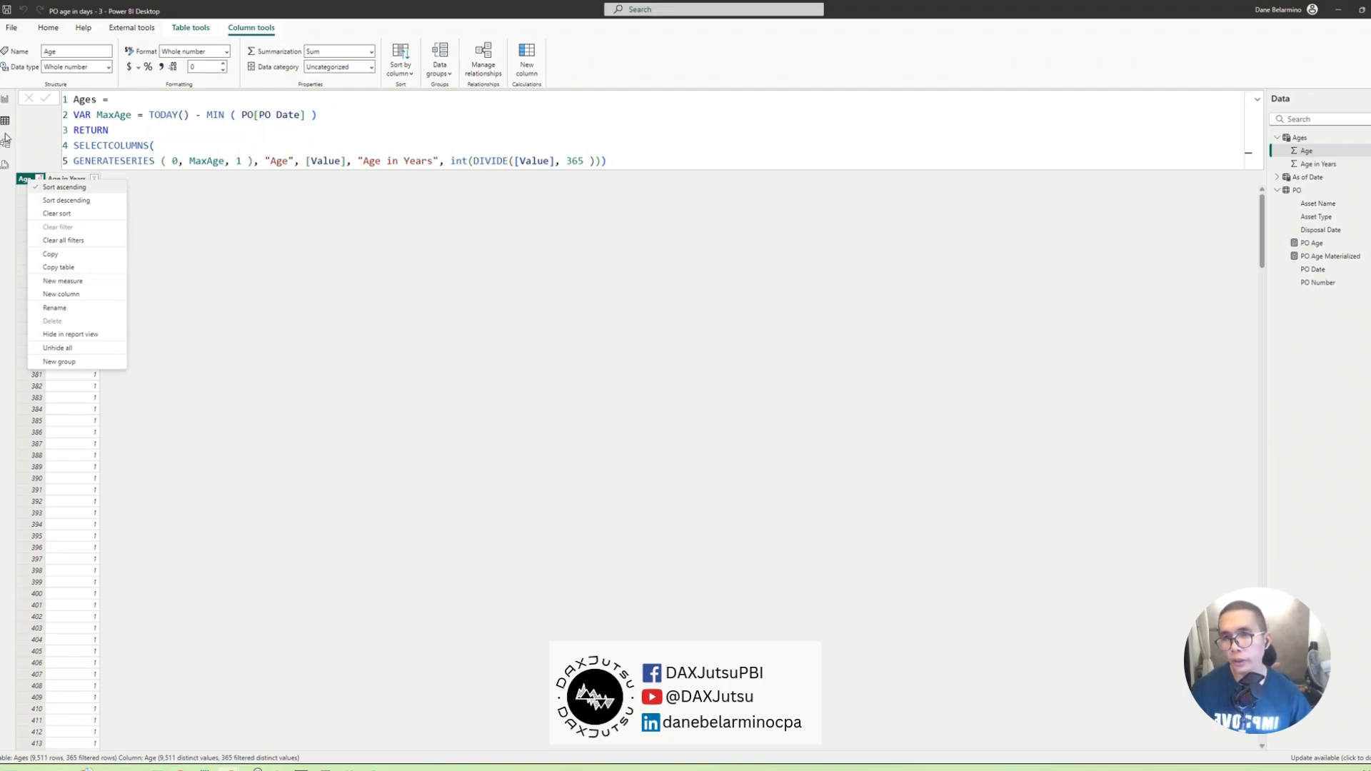
click(5, 100)
- Create a new measure in the PO table containing a copy of the PO Age measure's full formula
click(1355, 296)
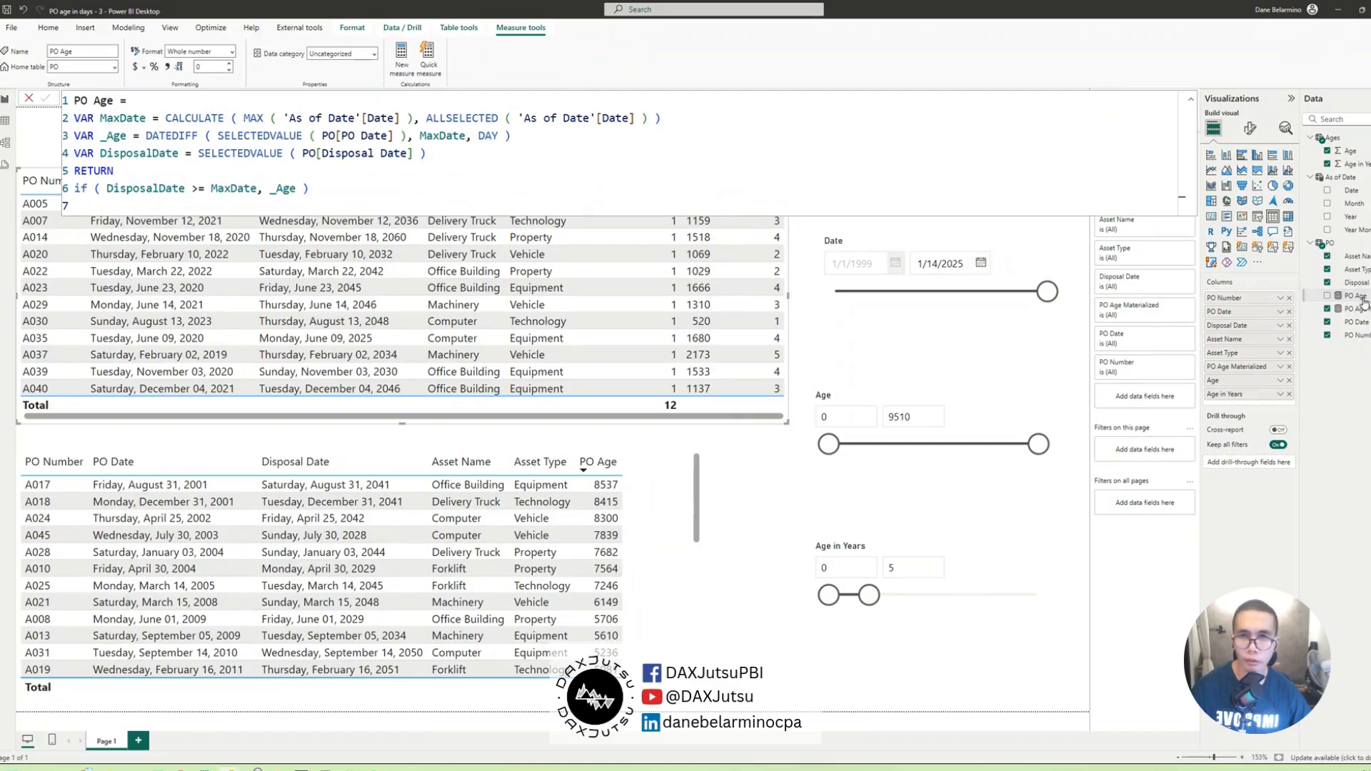
click(562, 116)
key(ctrl+a)
key(ctrl+c)
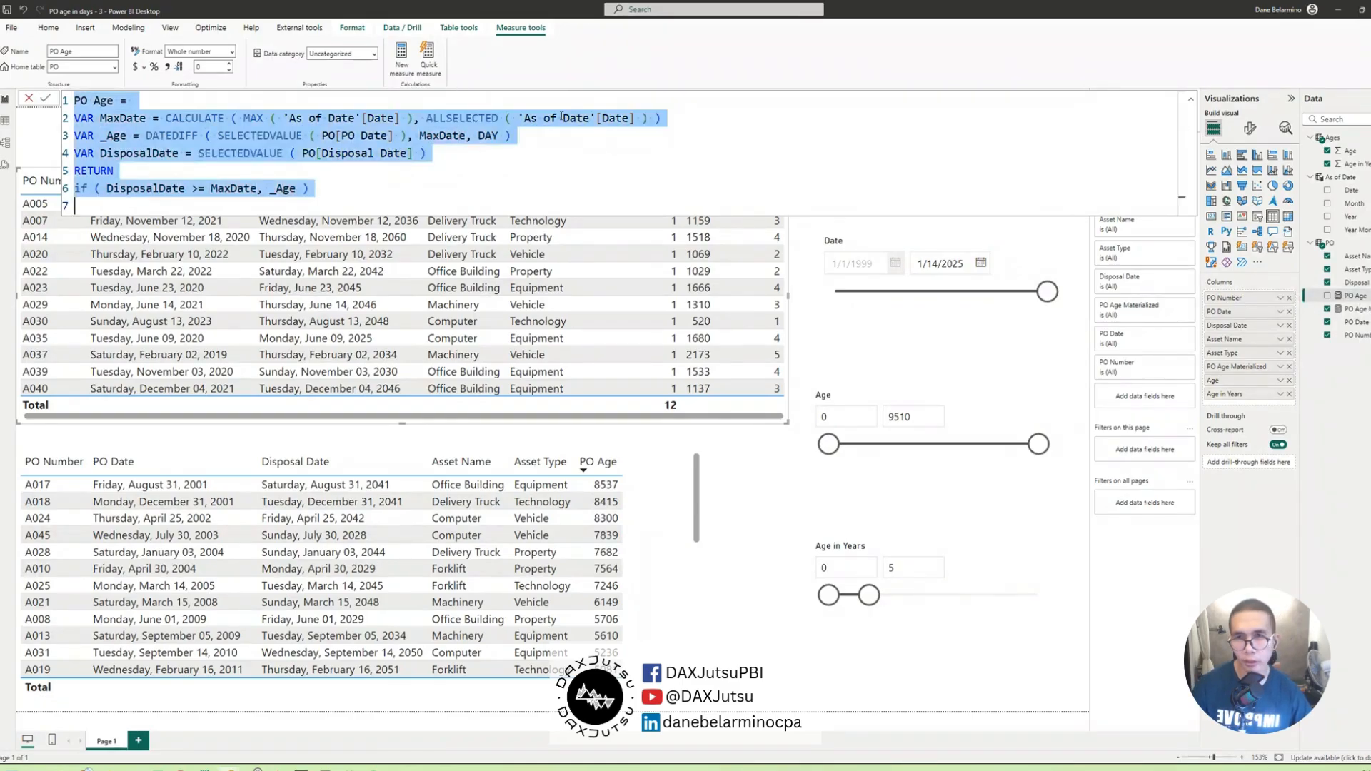
right_click(1358, 298)
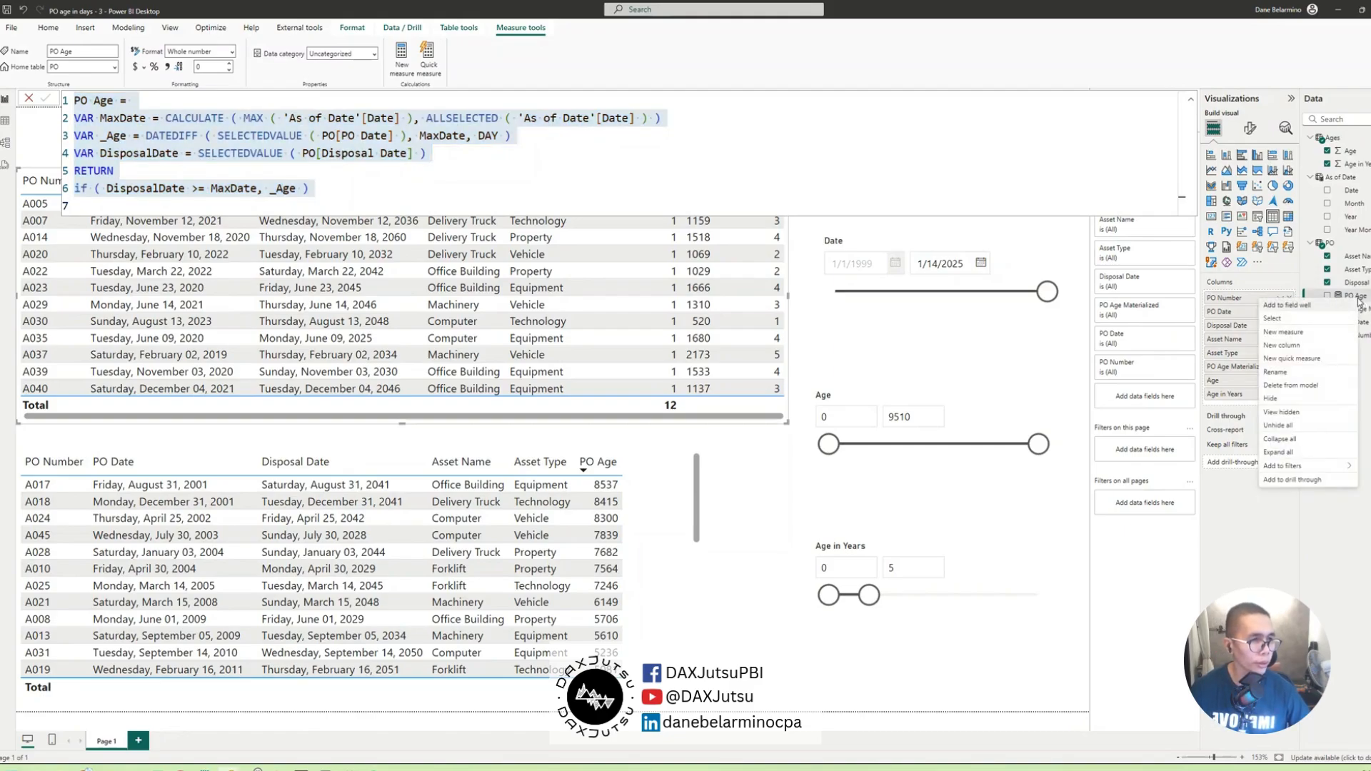
click(1288, 333)
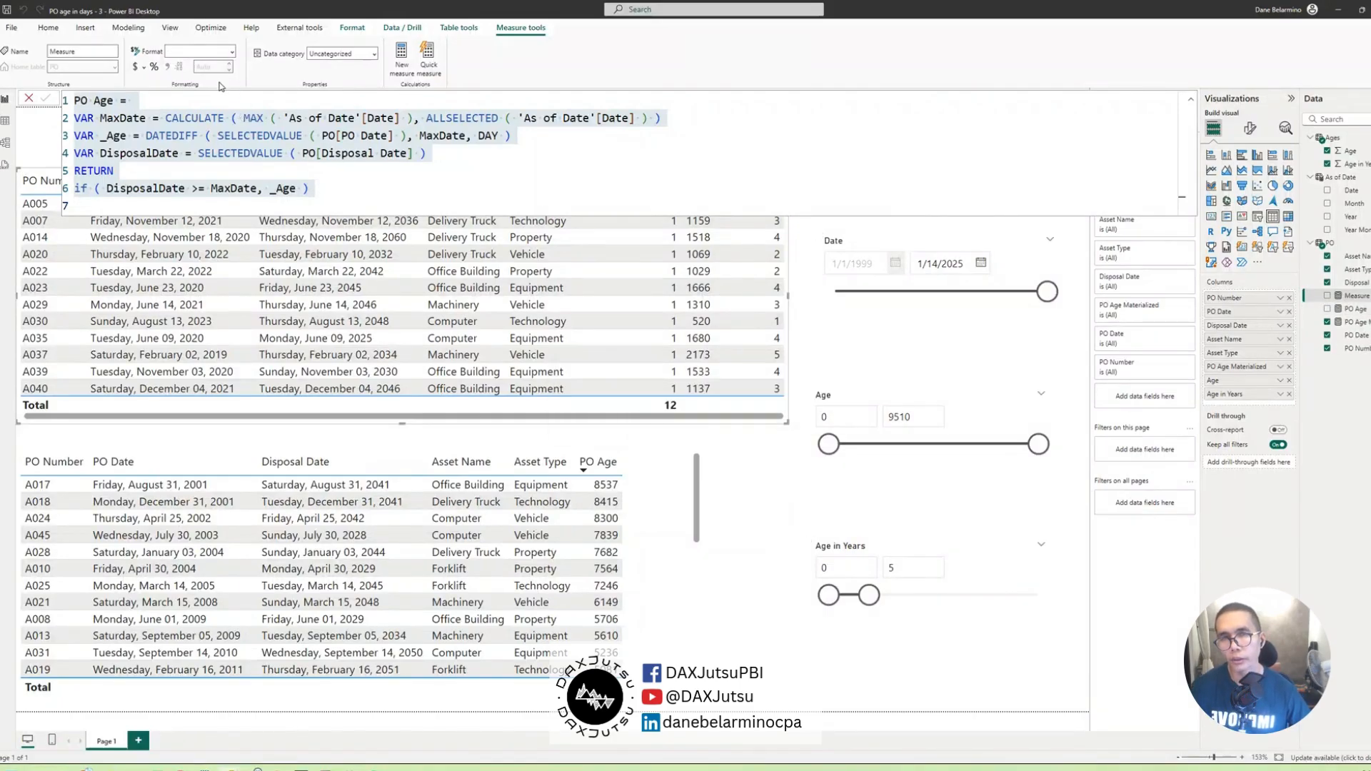
key(ctrl+v)
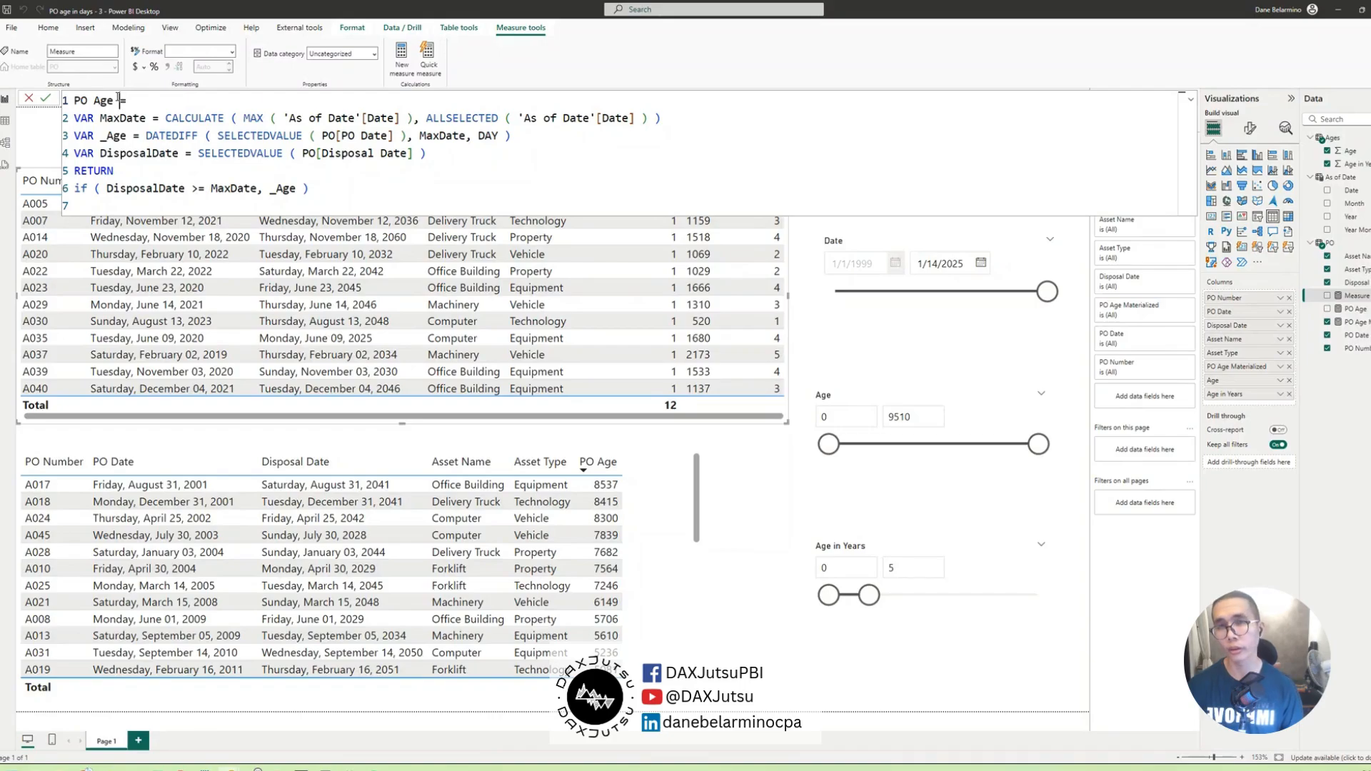
- Name the new measure PO Age - Leap Years in its formula
click(118, 100)
text(- Leap Yea)
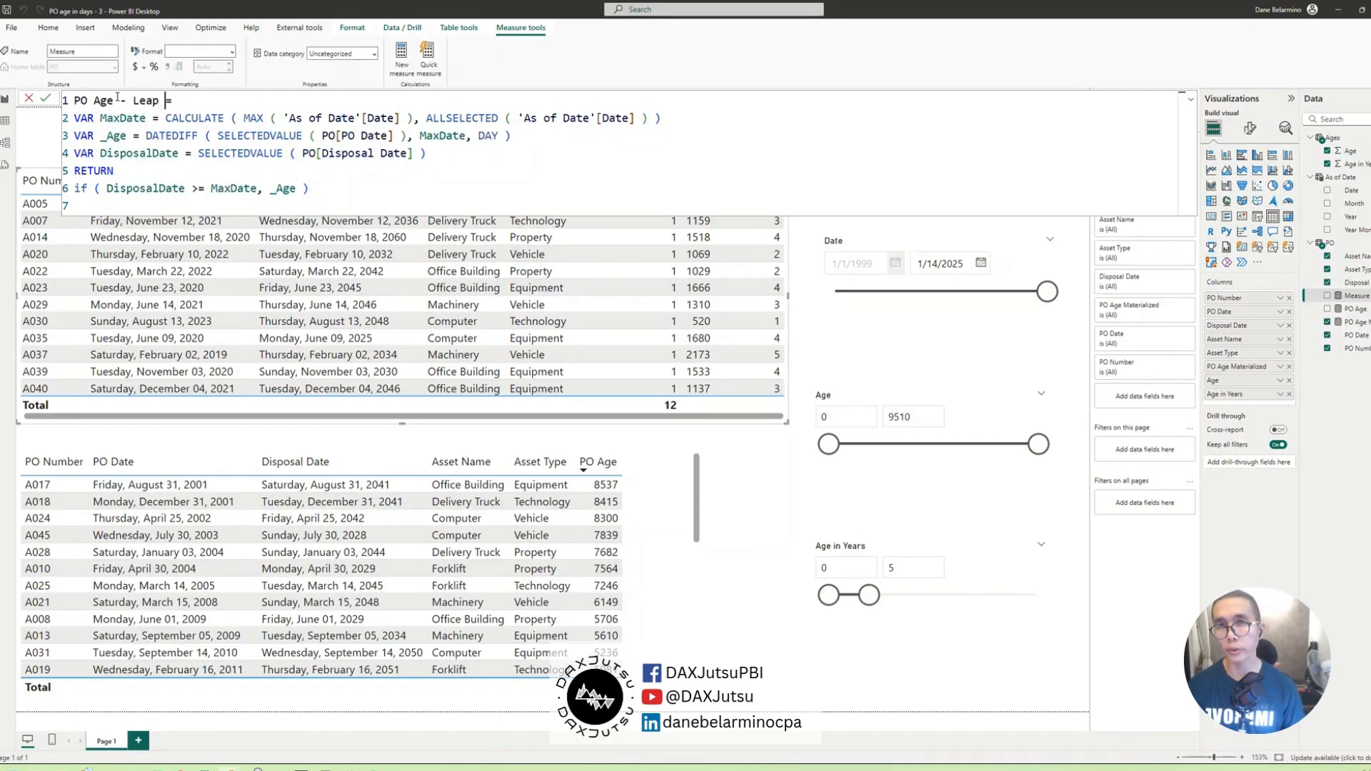
text(rs)
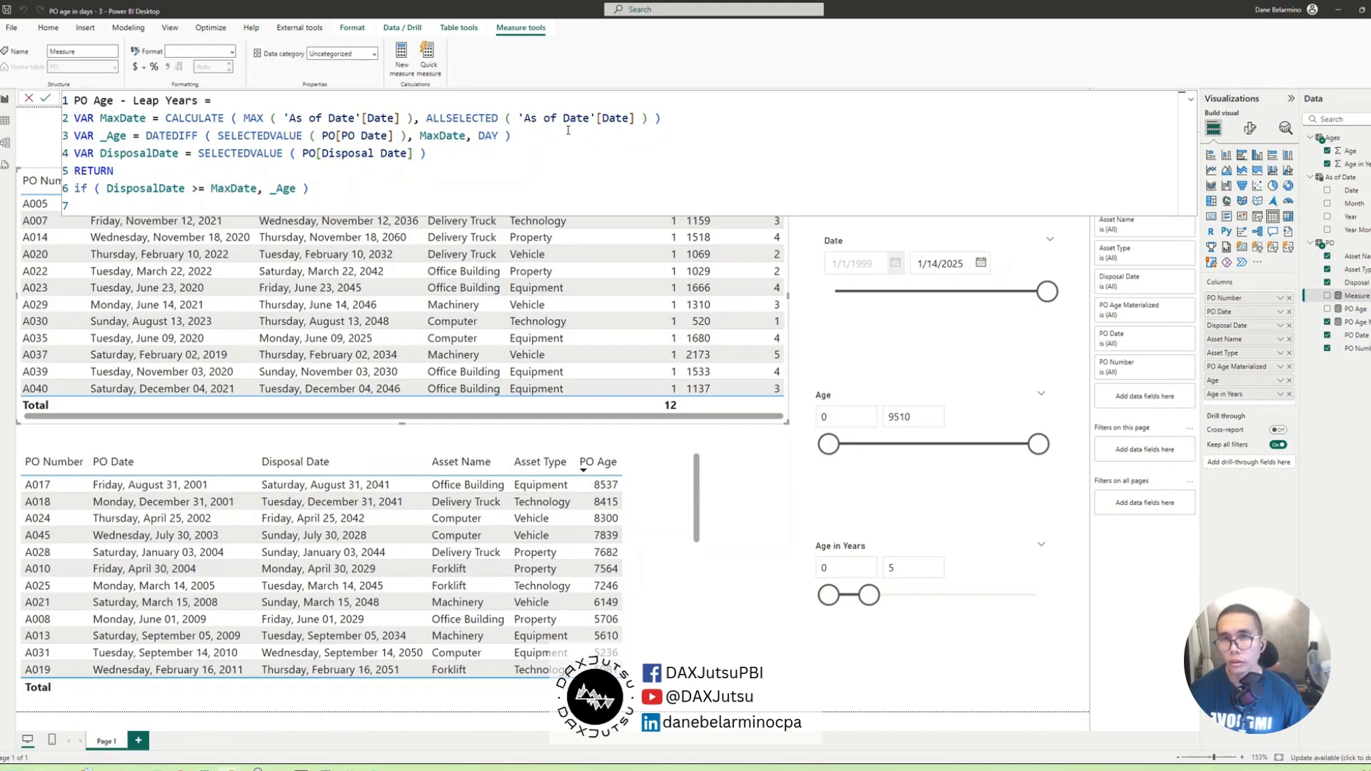
- Rename the _Age variable declaration to MinDate in the PO Age - Leap Years formula
click(498, 152)
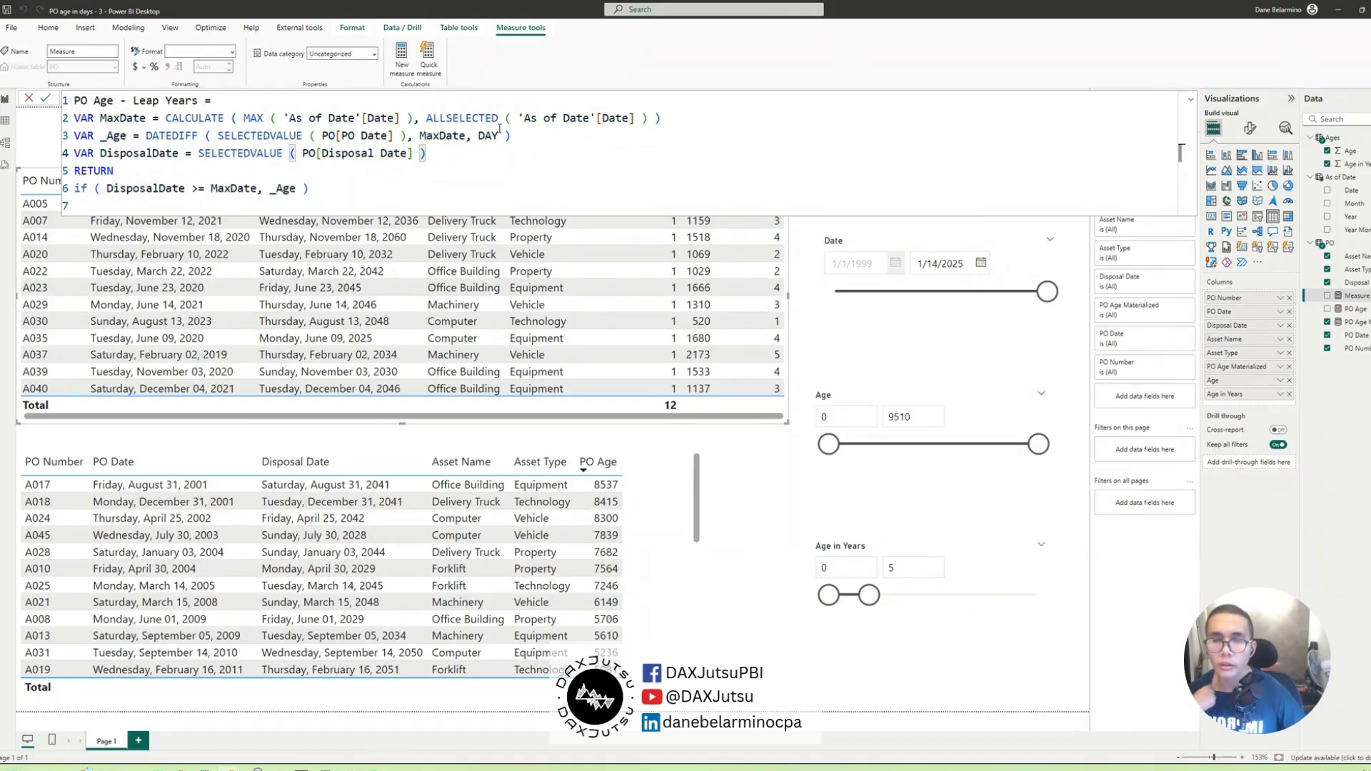
key(shift+Home)
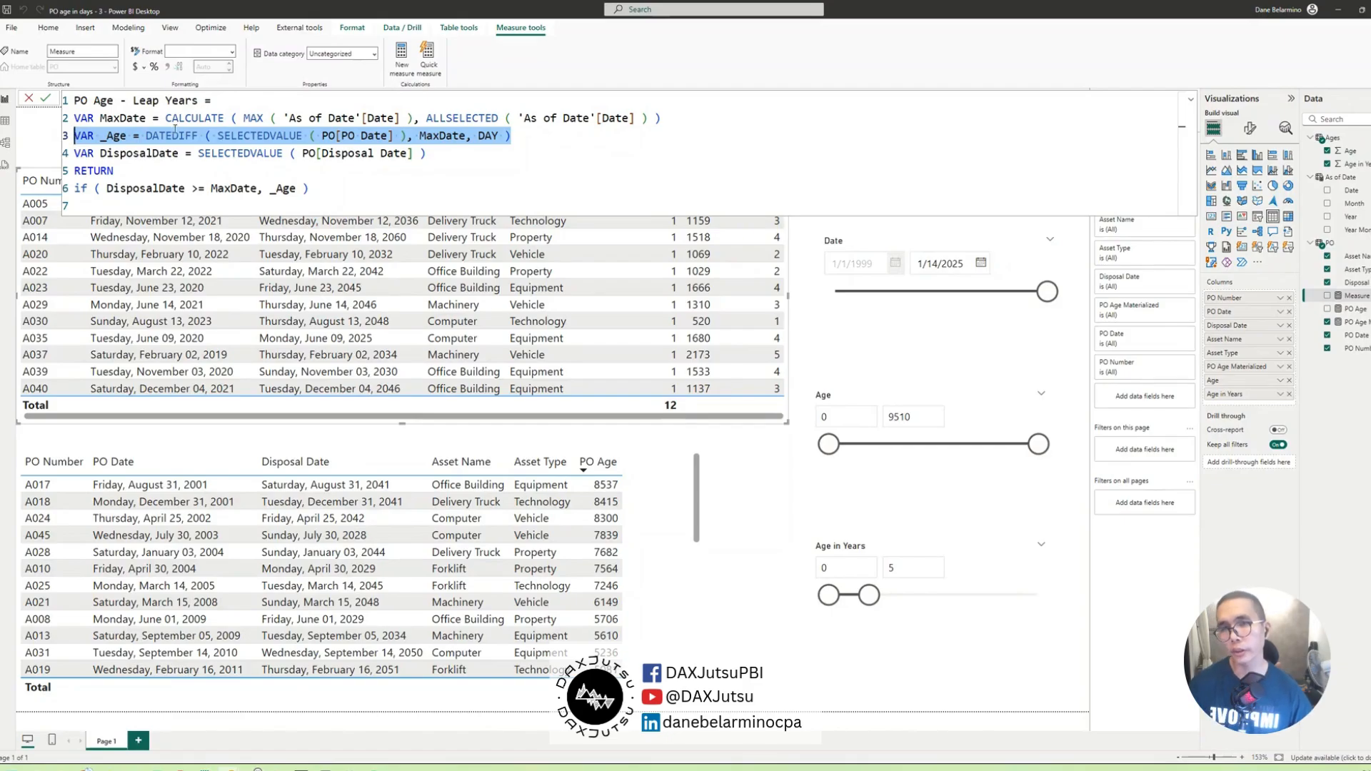
double_click(110, 135)
text(ManDate)
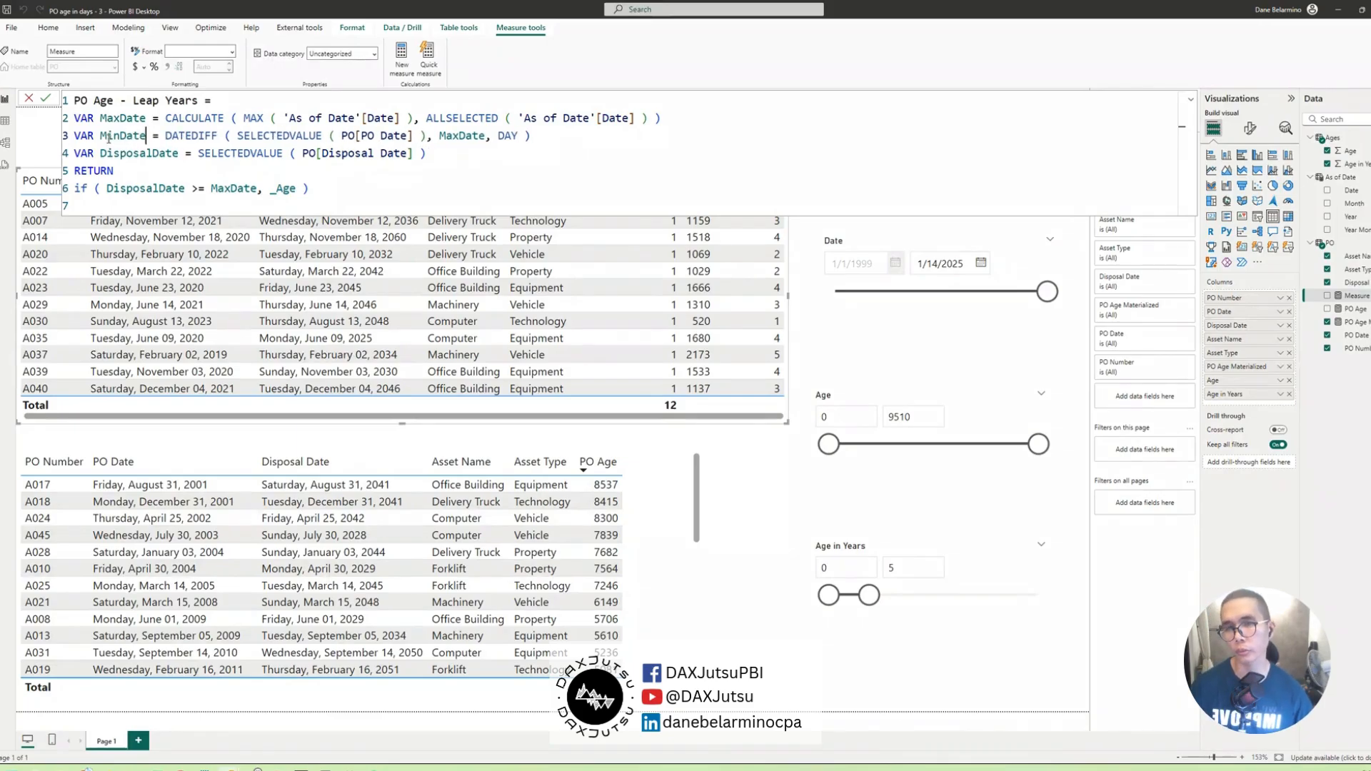
- Replace the MinDate variable's DATEDIFF expression with SELECTEDVALUE ( PO[PO Date] )
drag(165, 136, 556, 133)
text(selectedv)
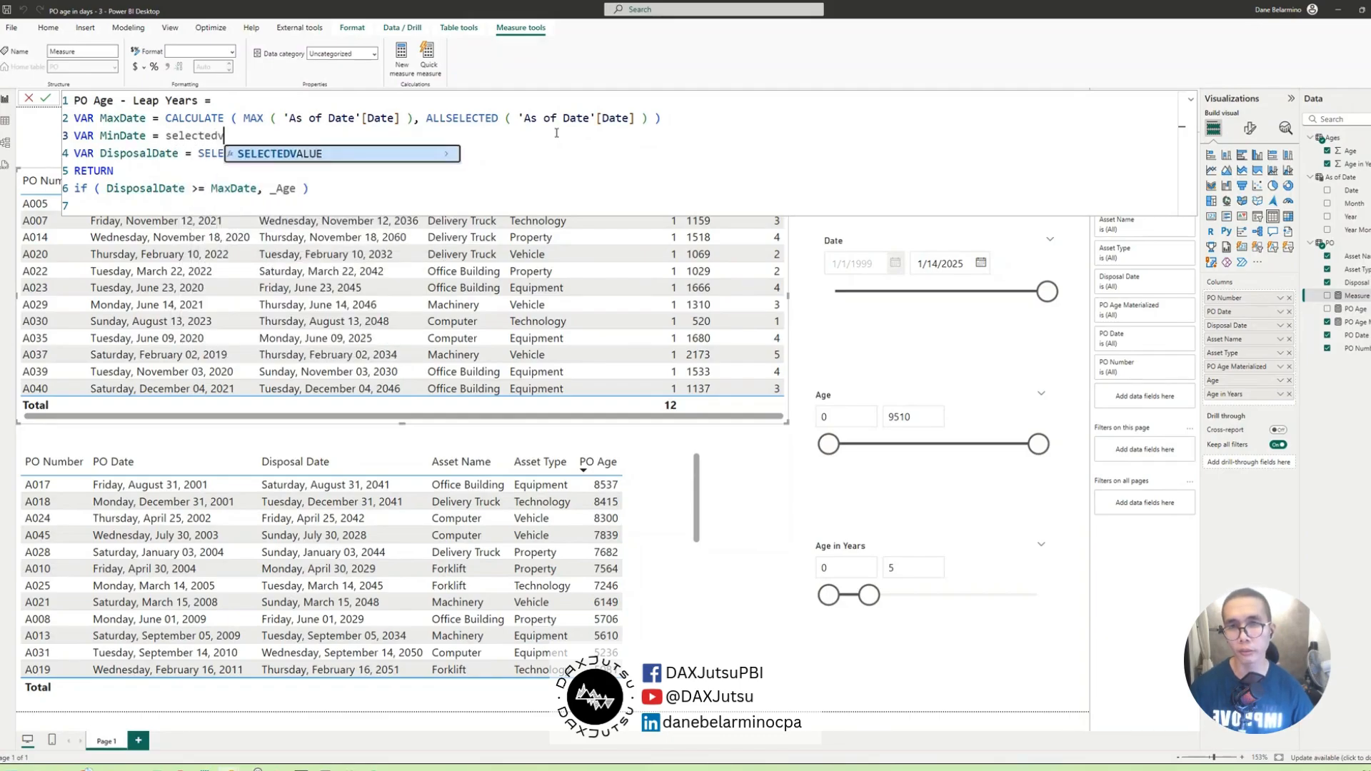
key(Tab)
key(BackSpace)
text(( p)
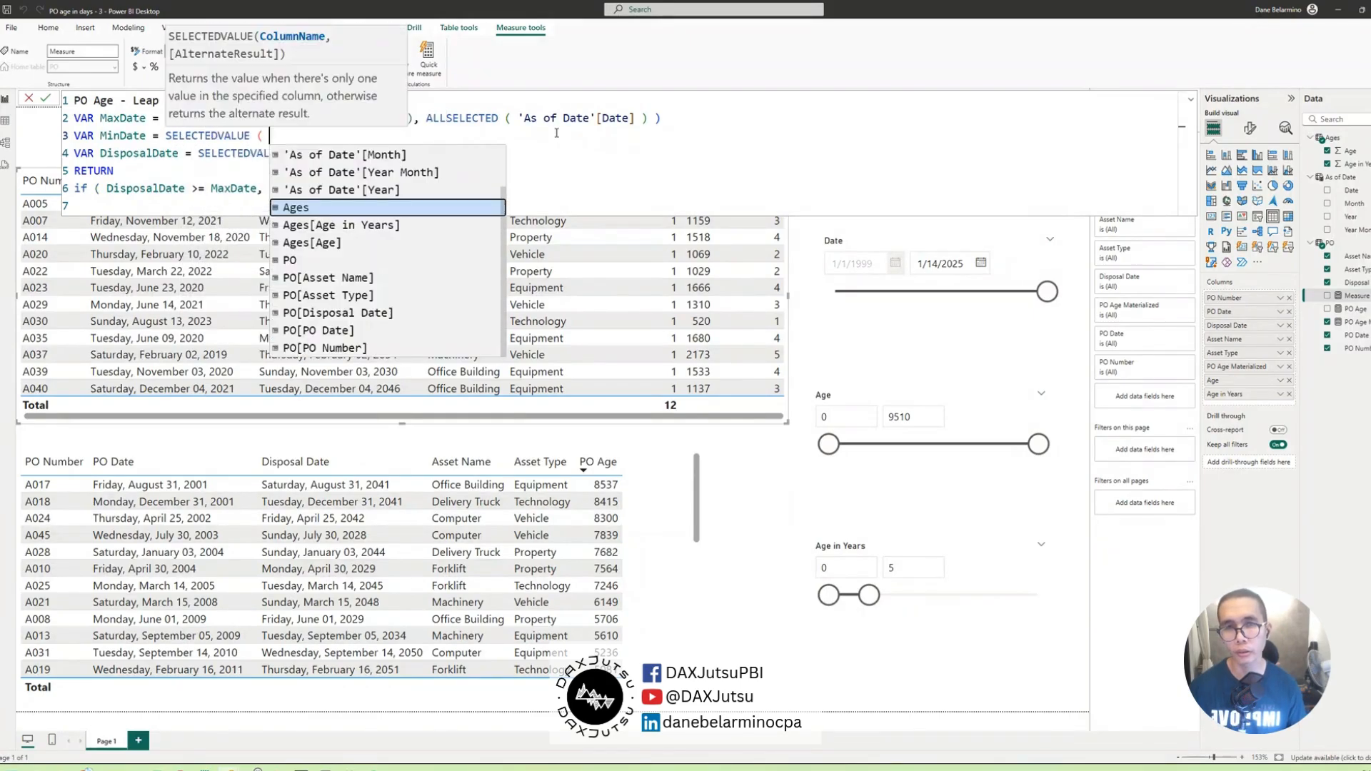
key(Down)
key(Down)
key(Down)
key(Down)
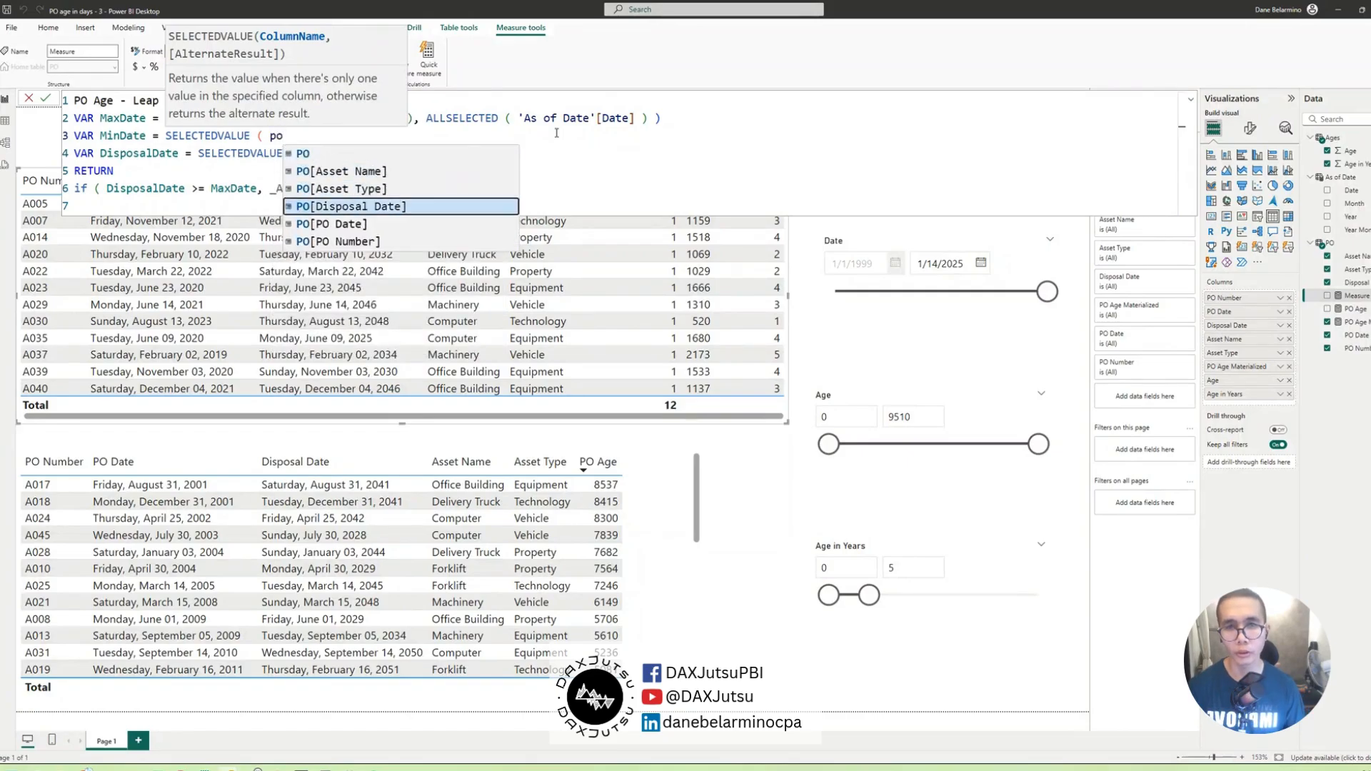
key(Tab)
text())
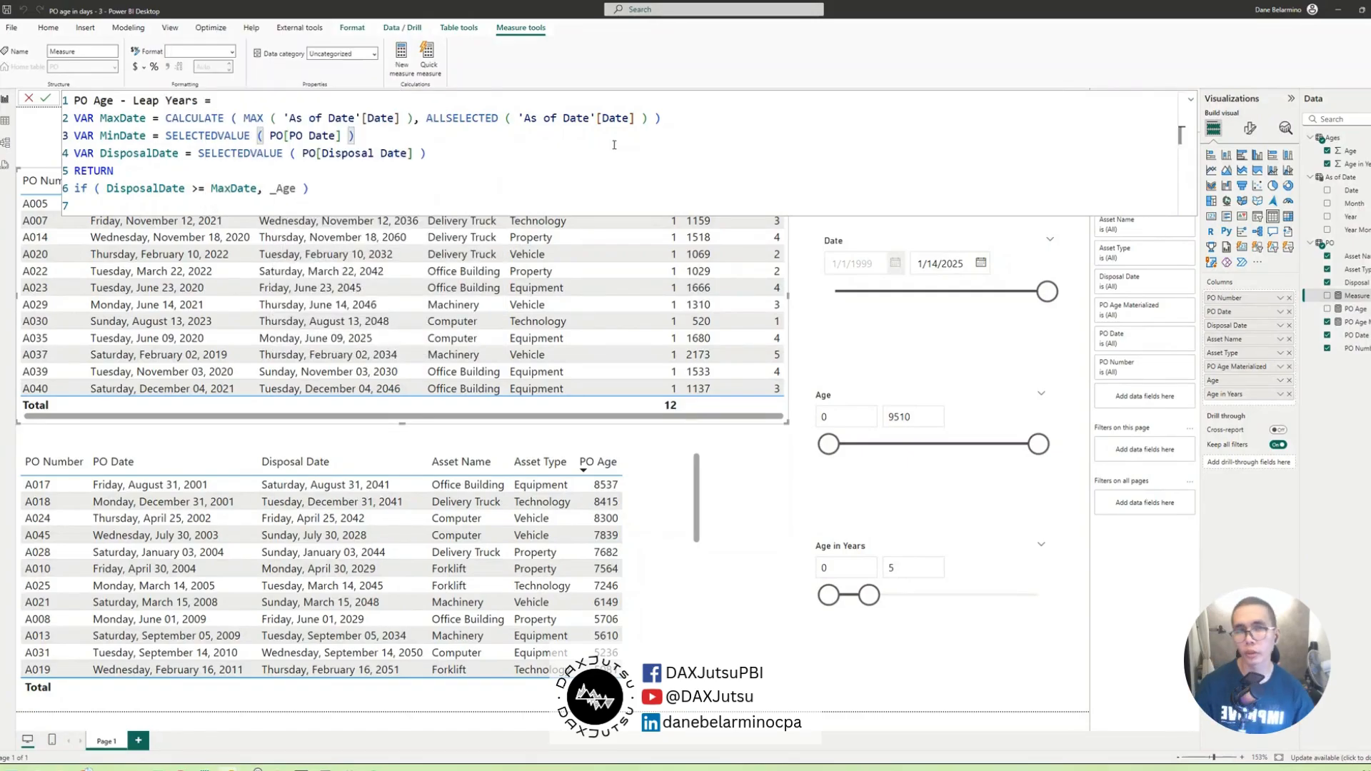
- Add a new variable named FilteredDates on its own line below the DisposalDate variable
click(555, 155)
key(Return)
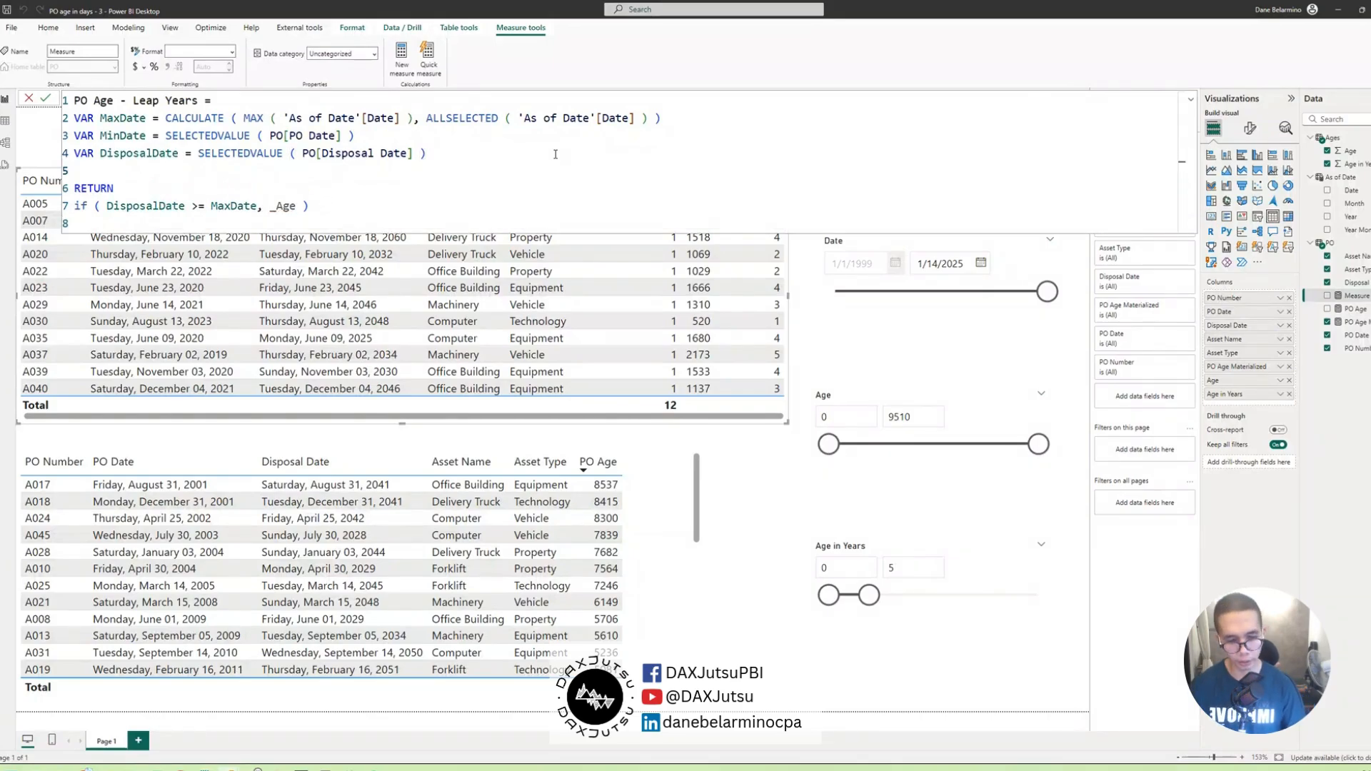
text(VAR Filte)
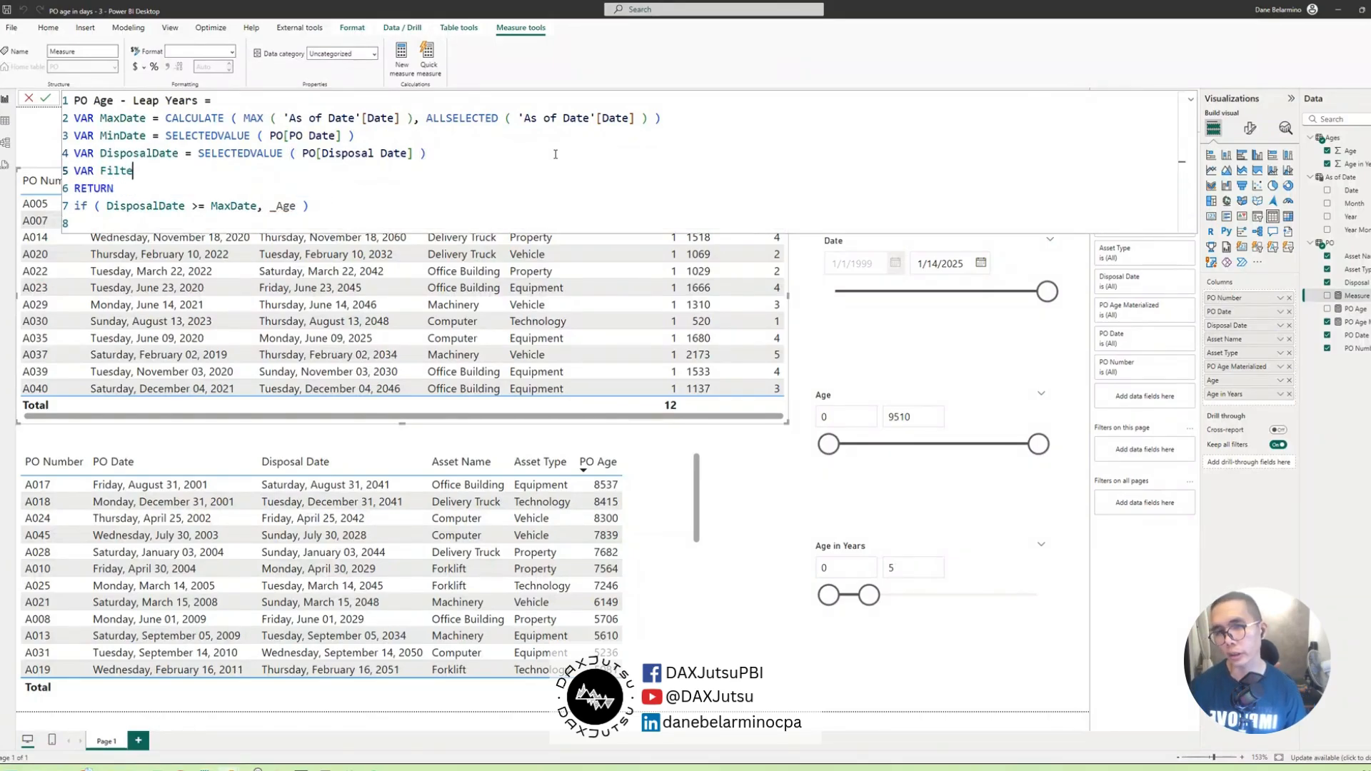
text(redDates =)
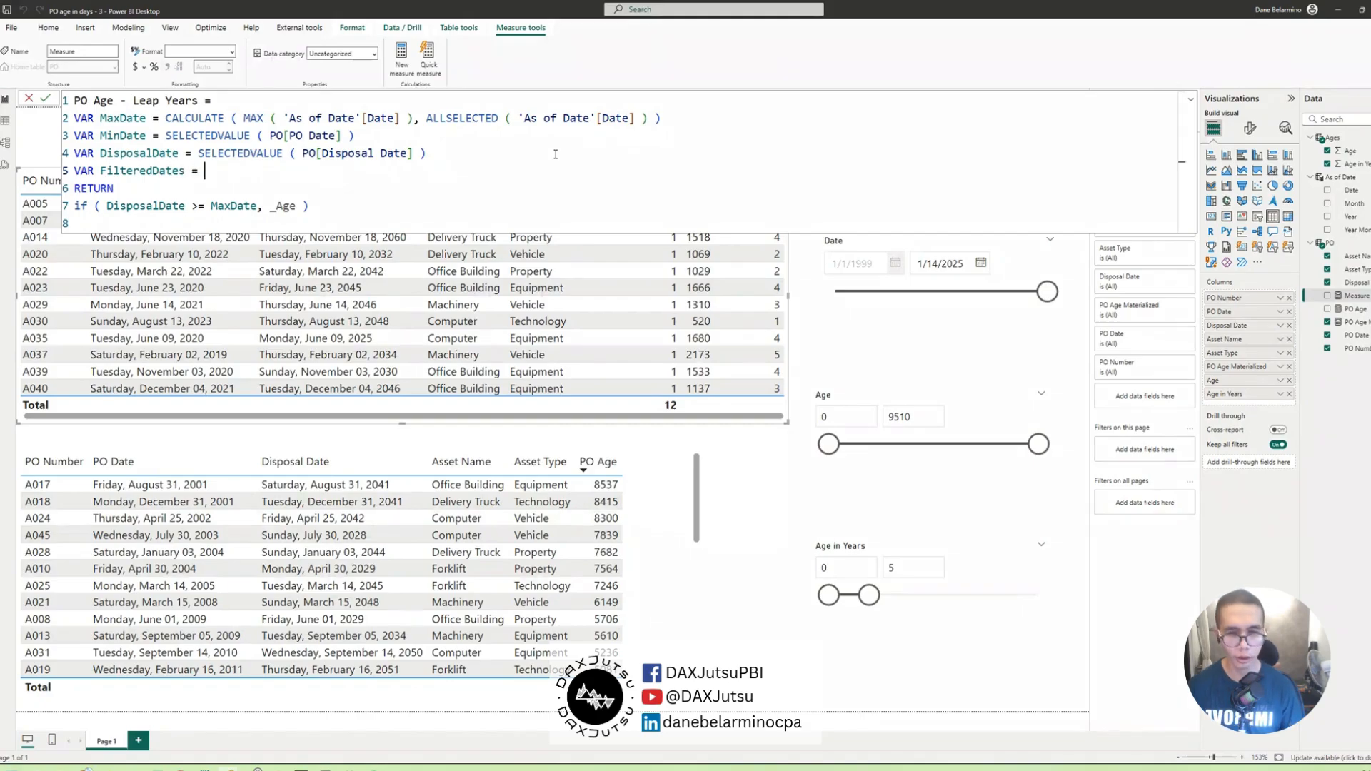
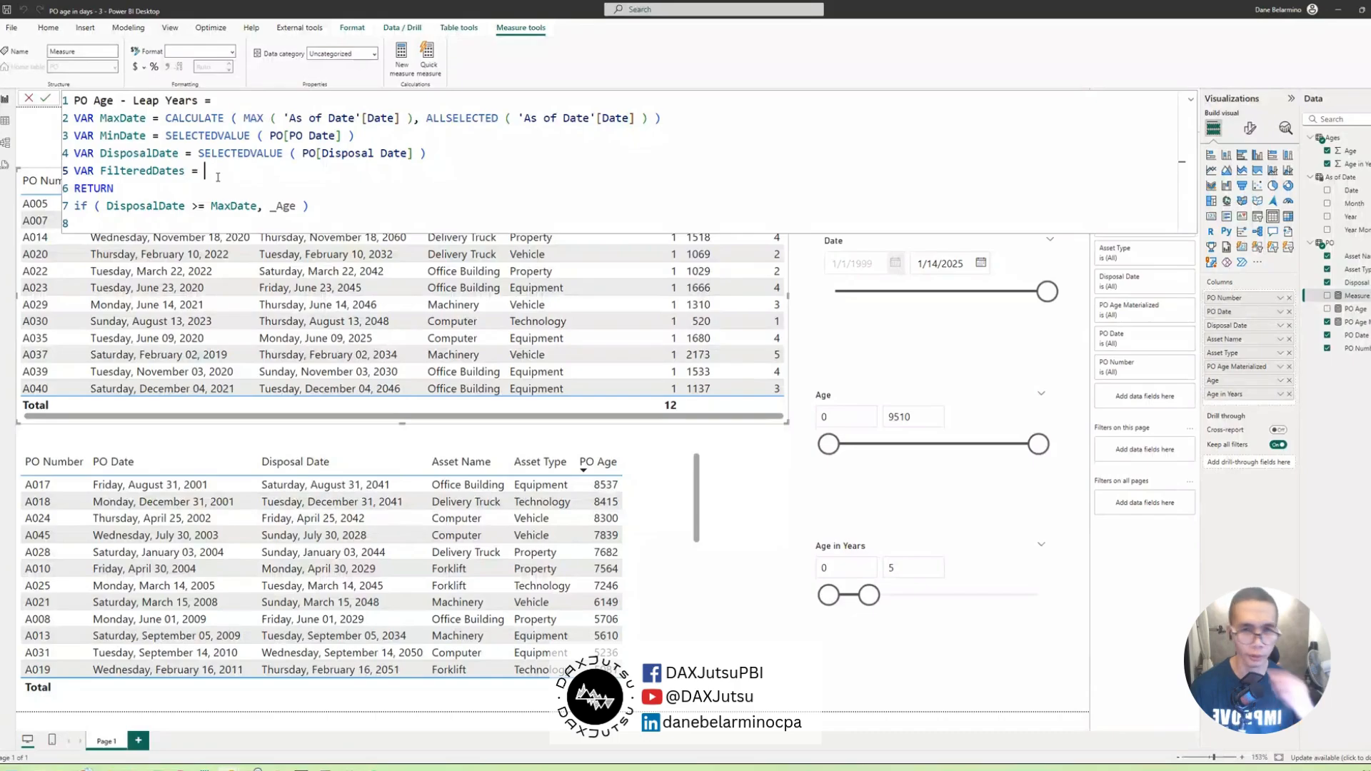
- Begin the FilteredDates expression with a FILTER over VALUES ( 'As of Date'[Date] )
text(FILTER(valeus)
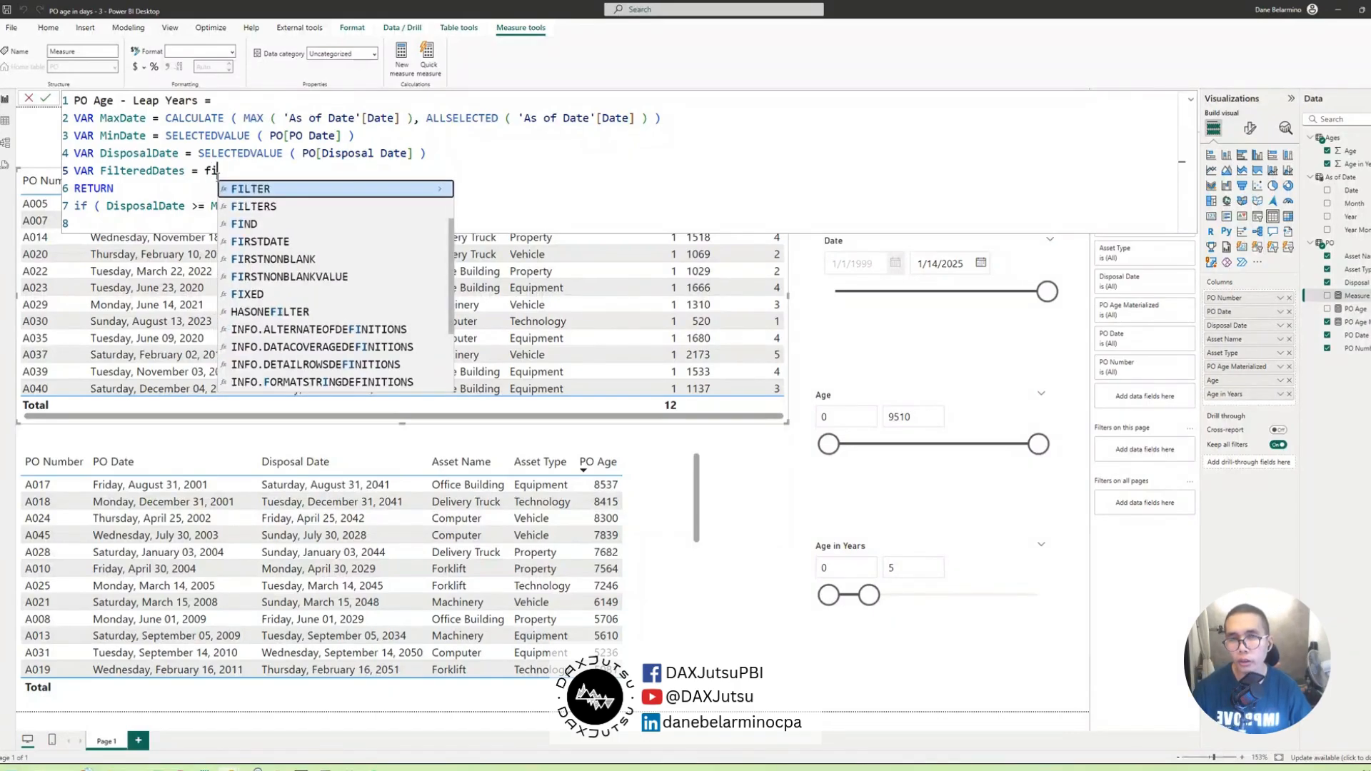
key(BackSpace)
key(BackSpace)
key(BackSpace)
key(BackSpace)
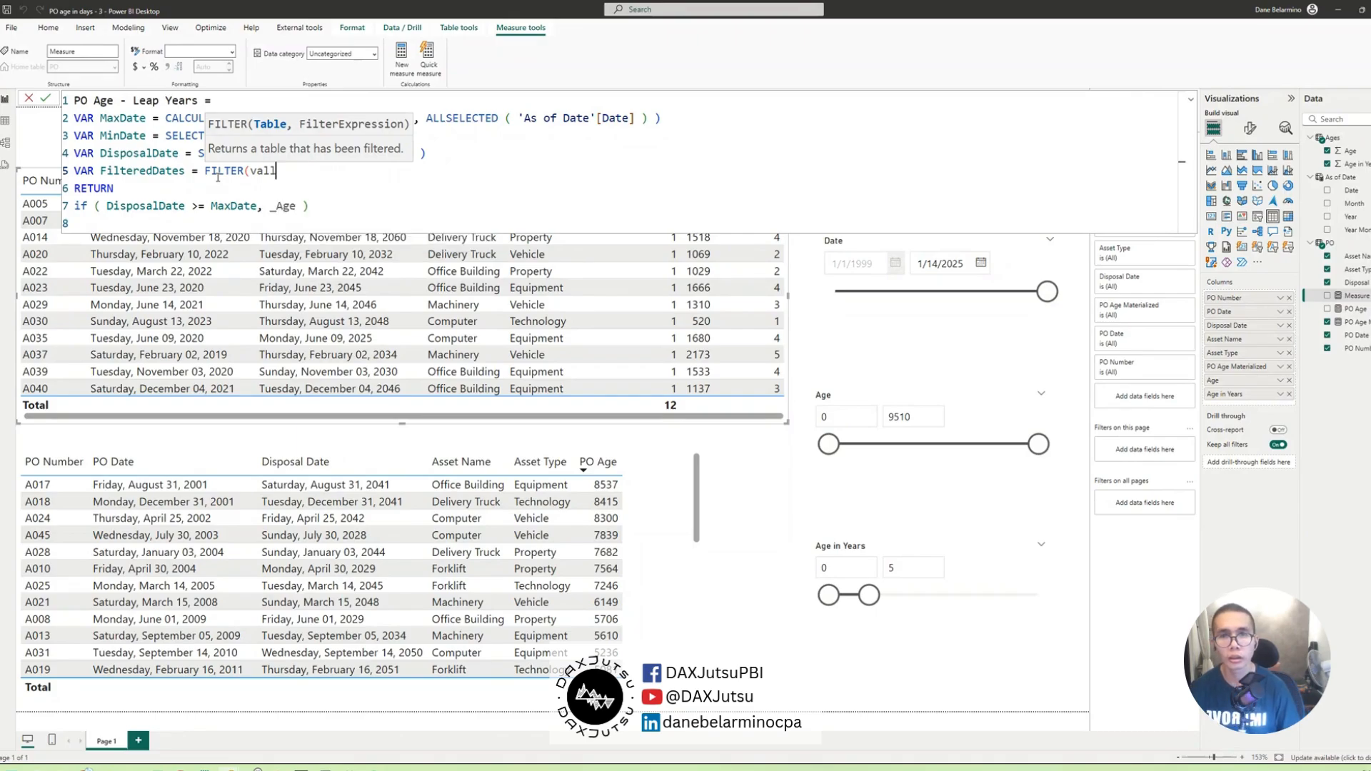
text(ues ( dates)
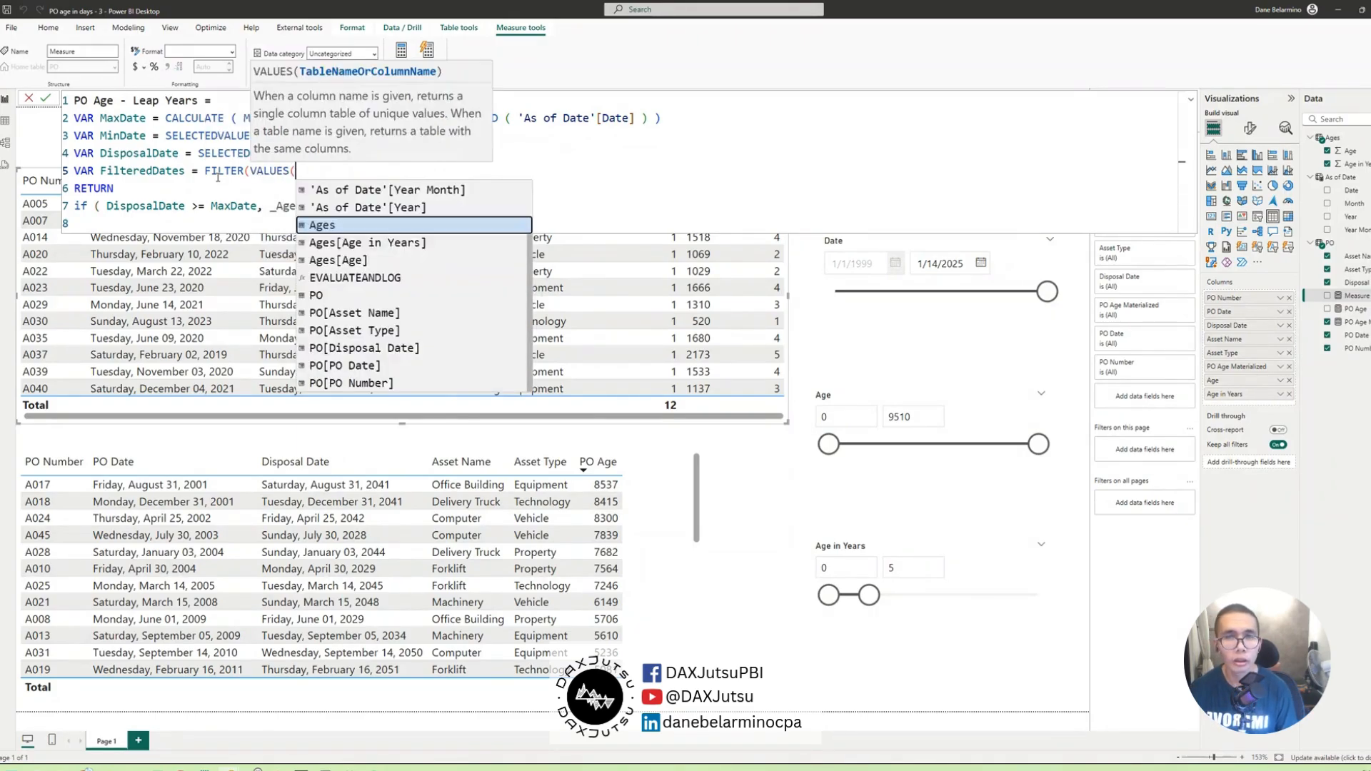
key(BackSpace)
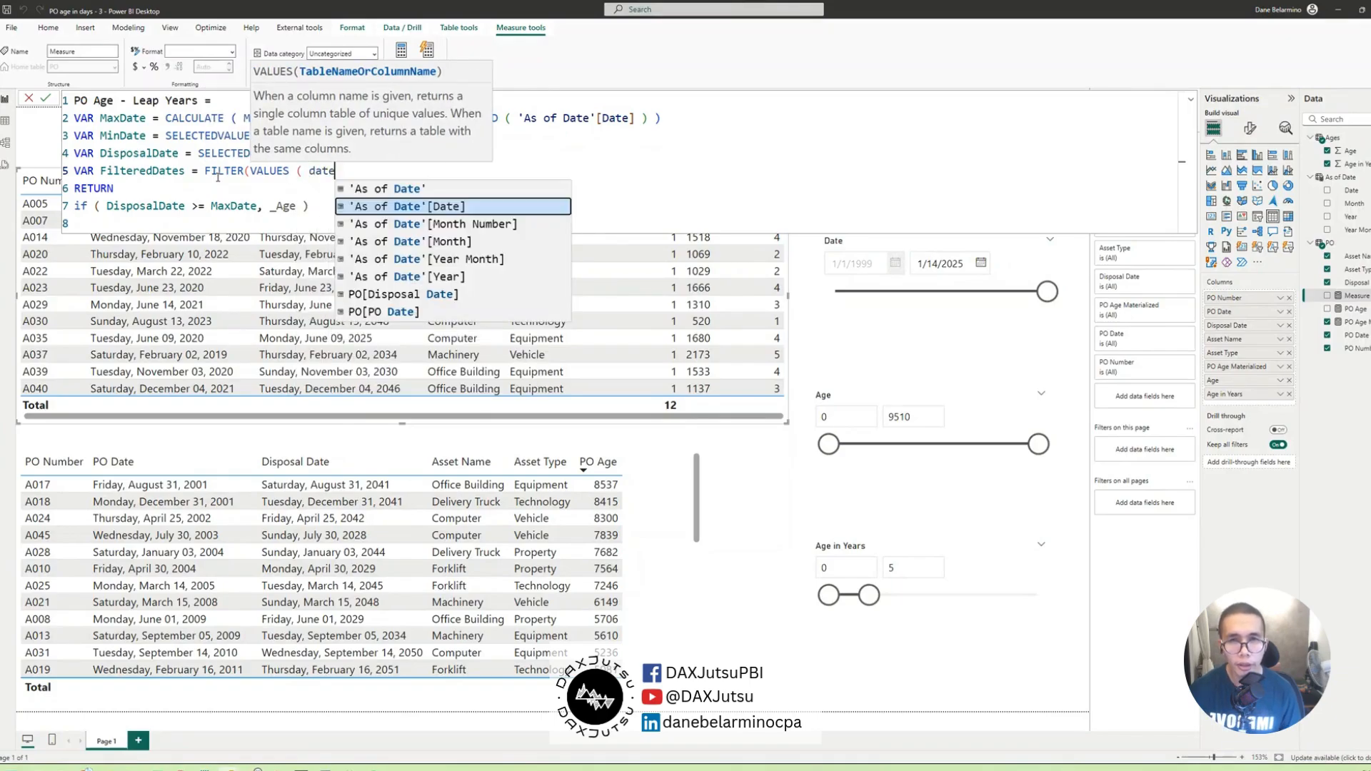
key(Tab)
text())
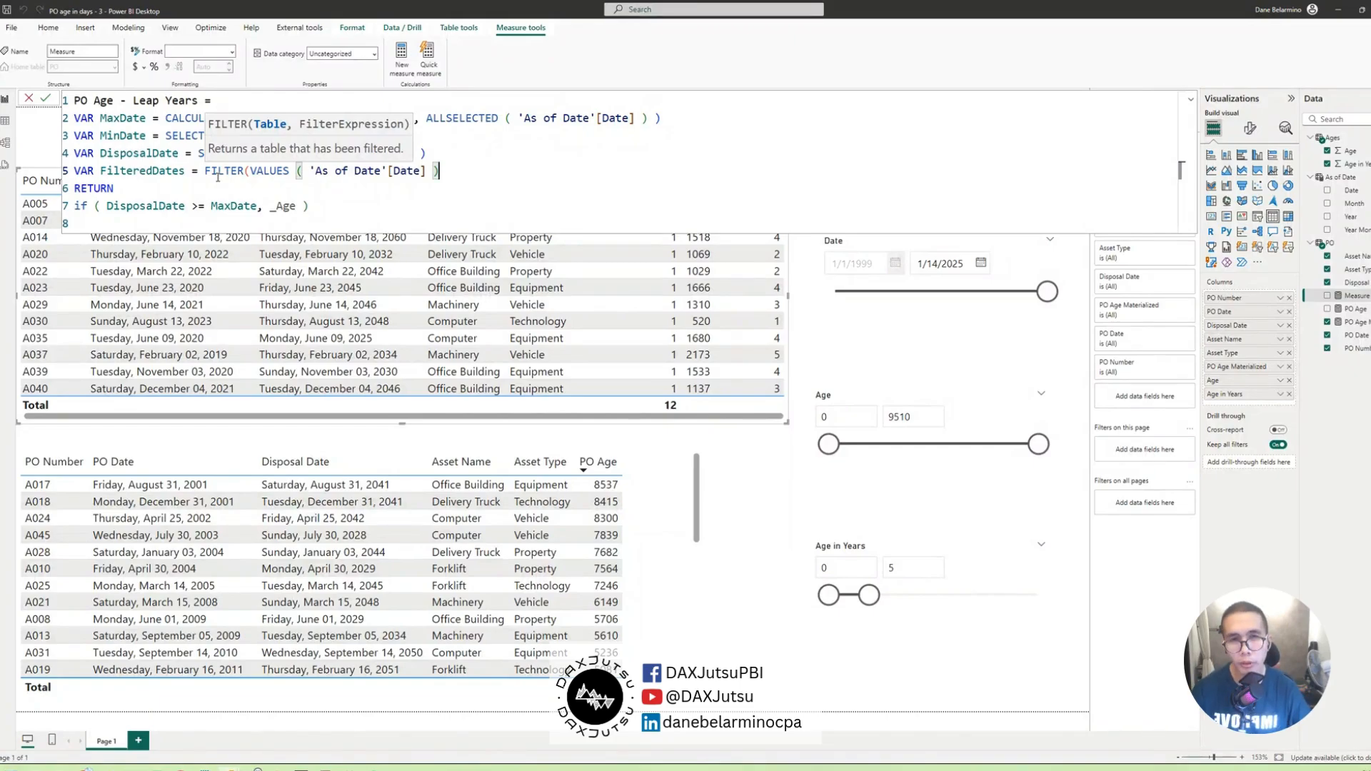
text(, )
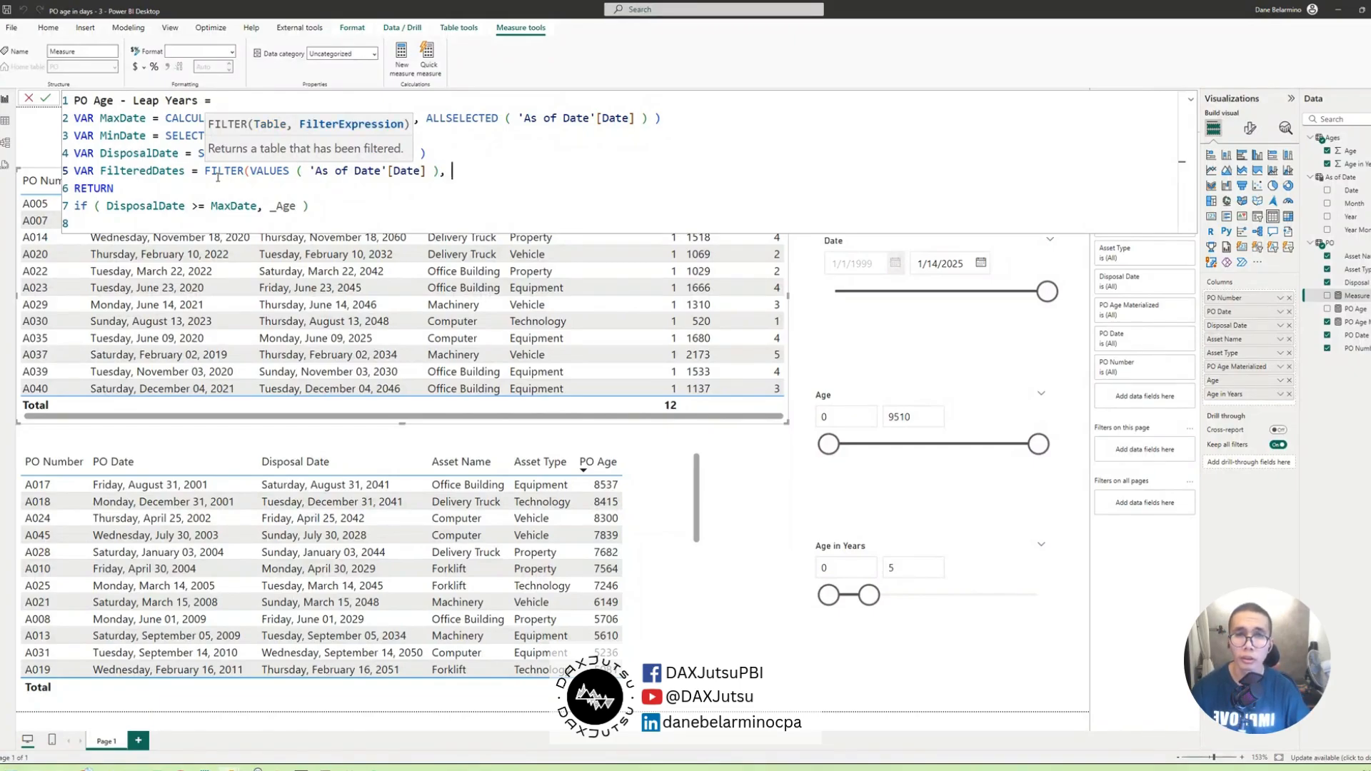
- Exclude February 29 in FilteredDates with the condition FORMAT ( 'As of Date'[Date], "mmdd") <> "0229" and close the FILTER
text(FORMAT ( )
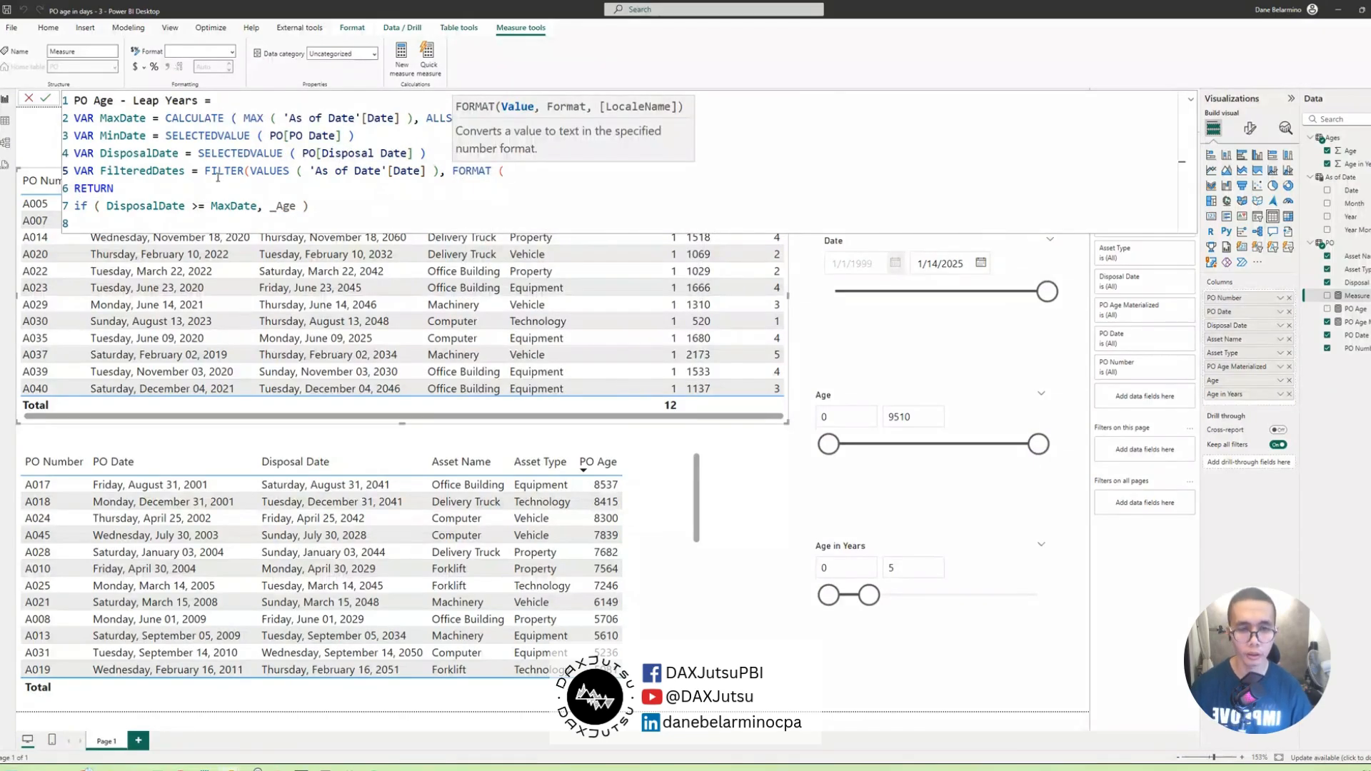
text(as of)
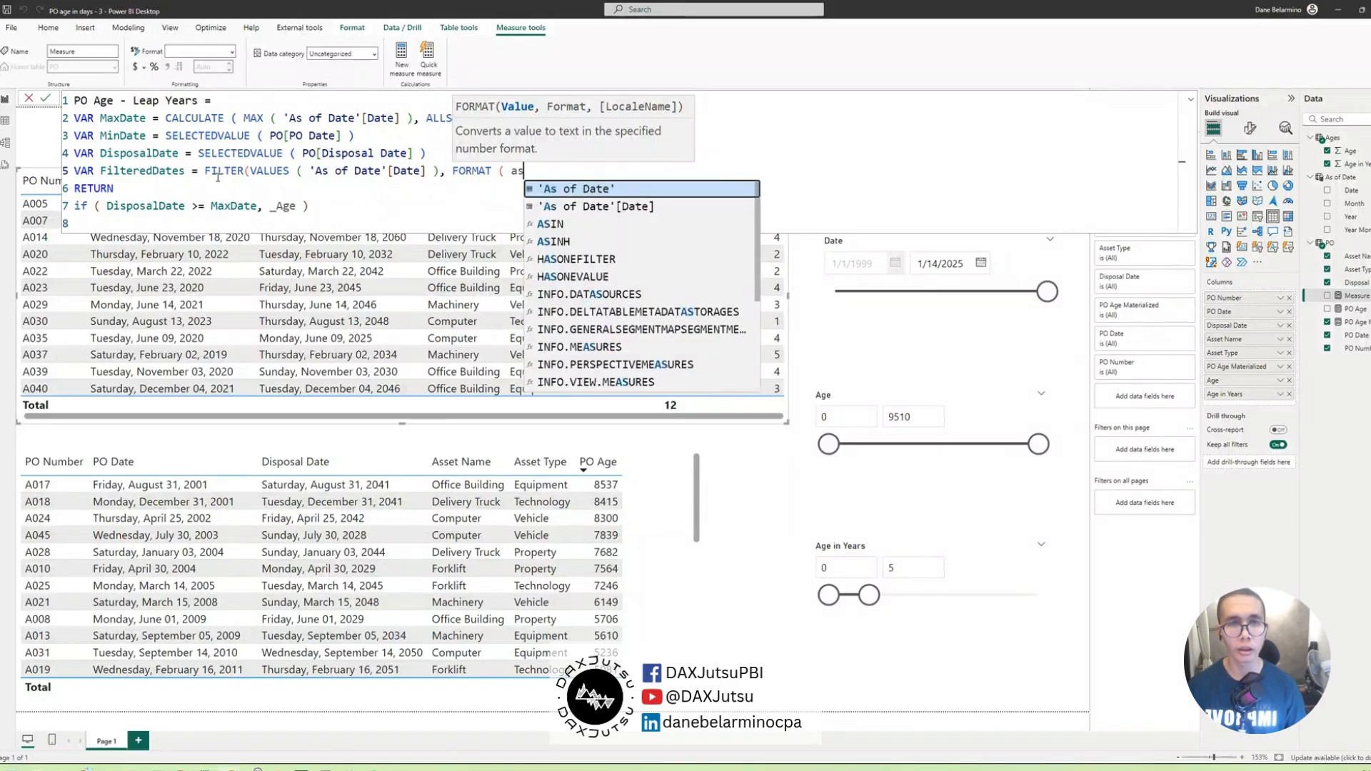
key(Tab)
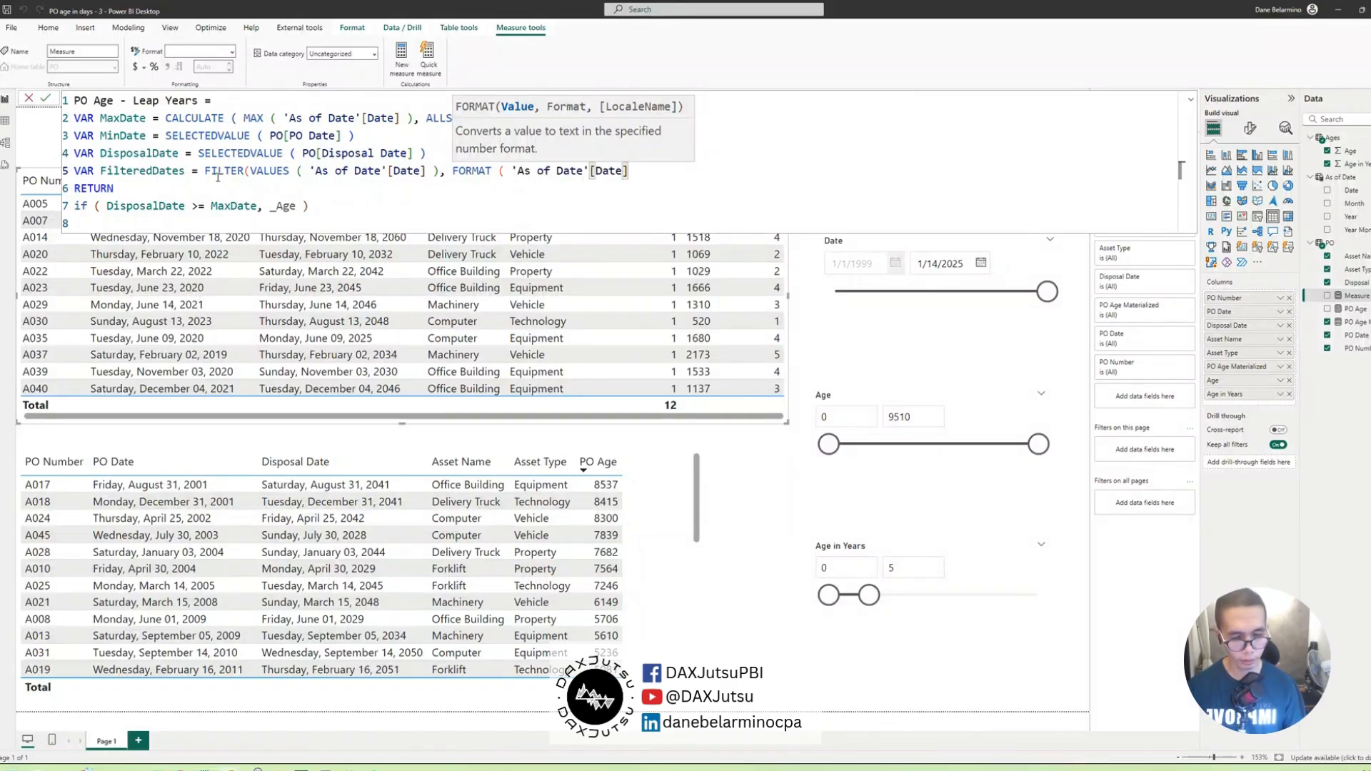
text(, ")
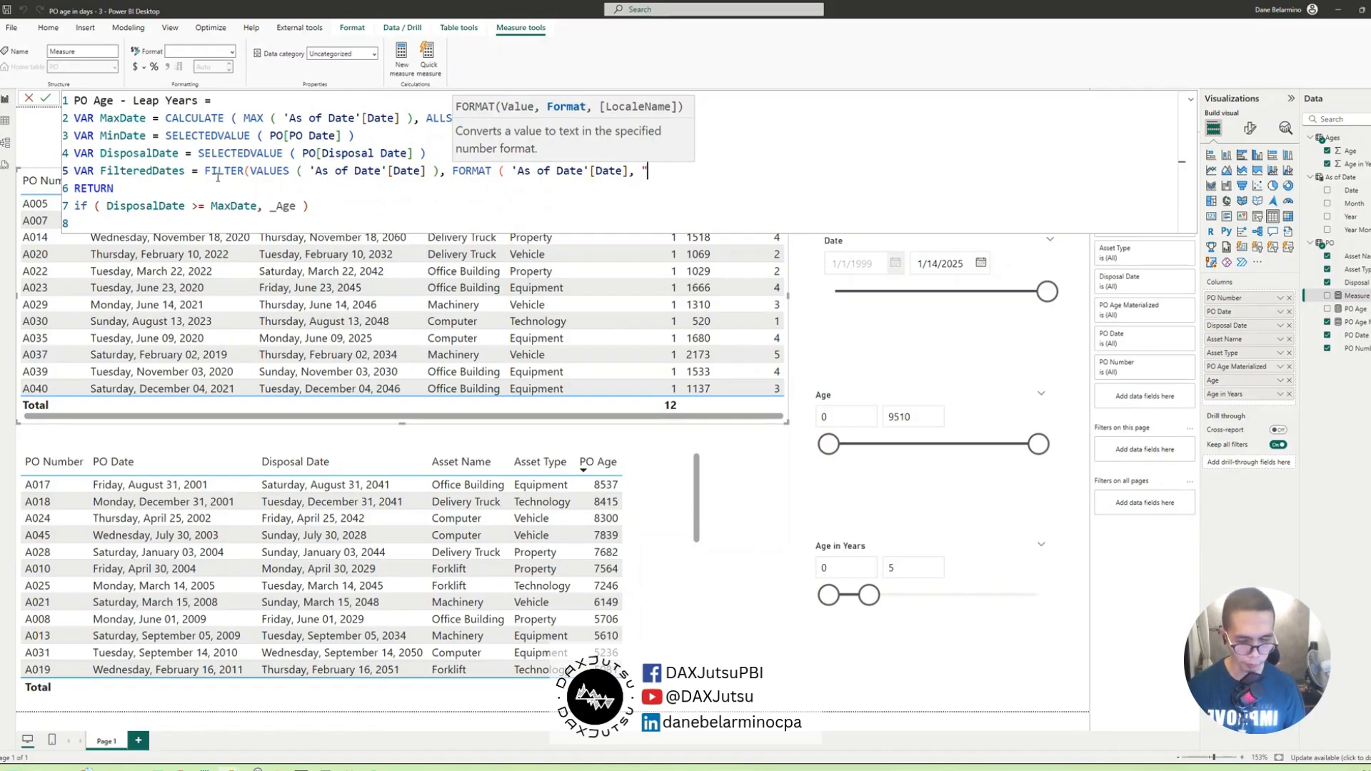
text(mmdd"))
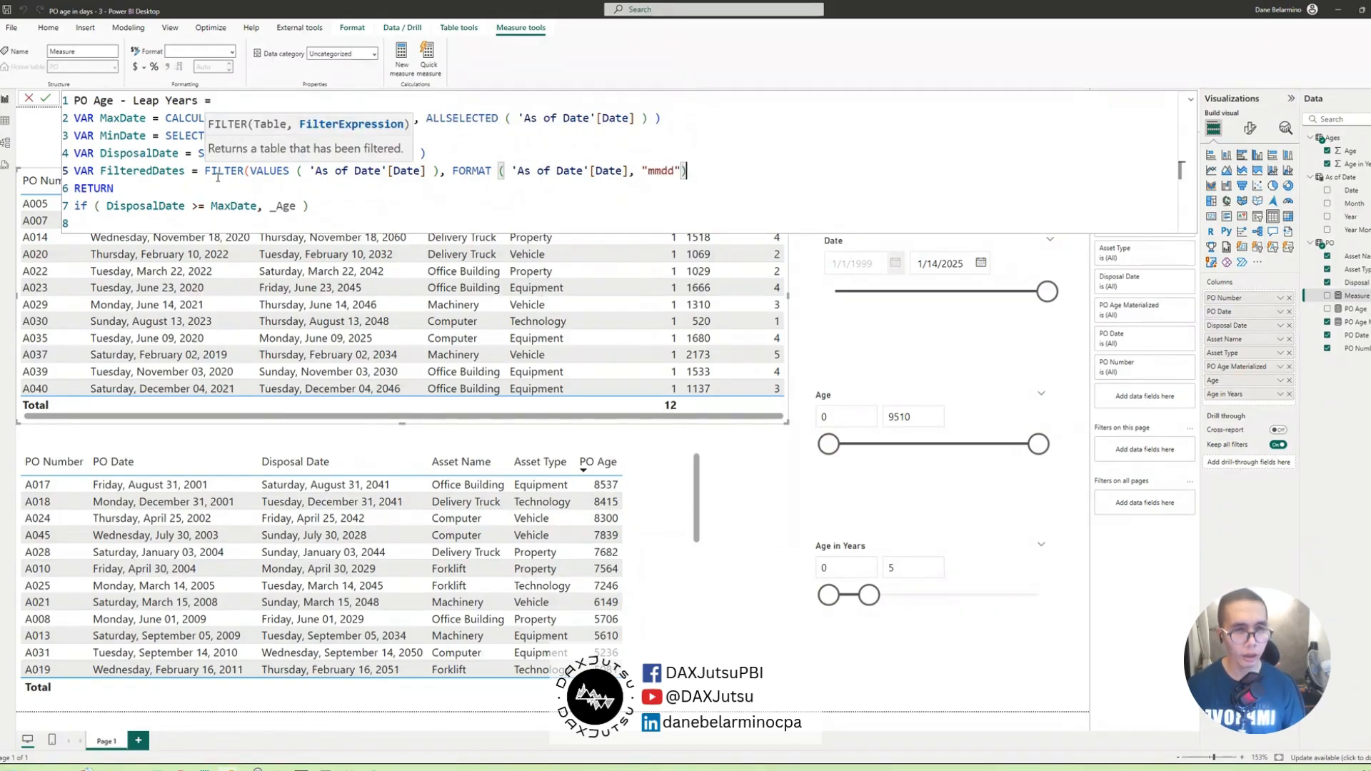
text( <>)
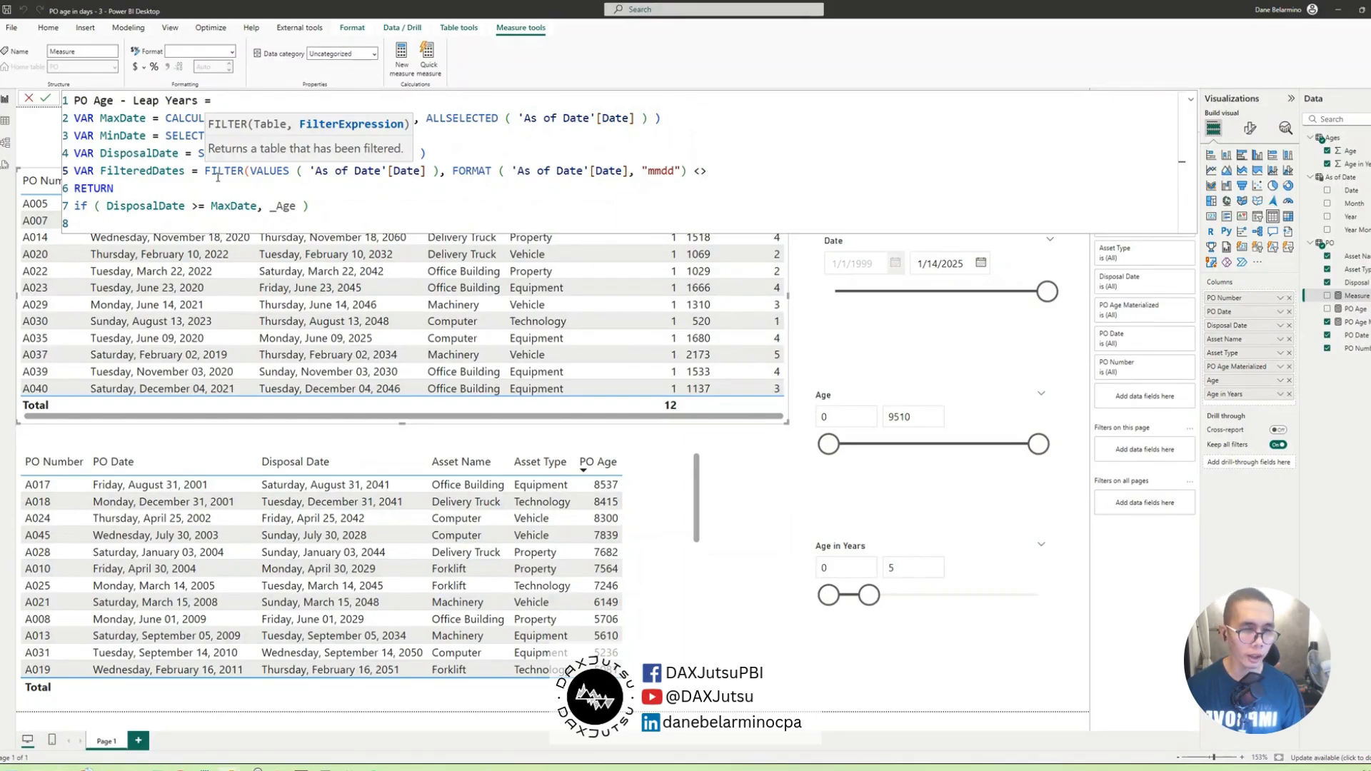
text( "02229)
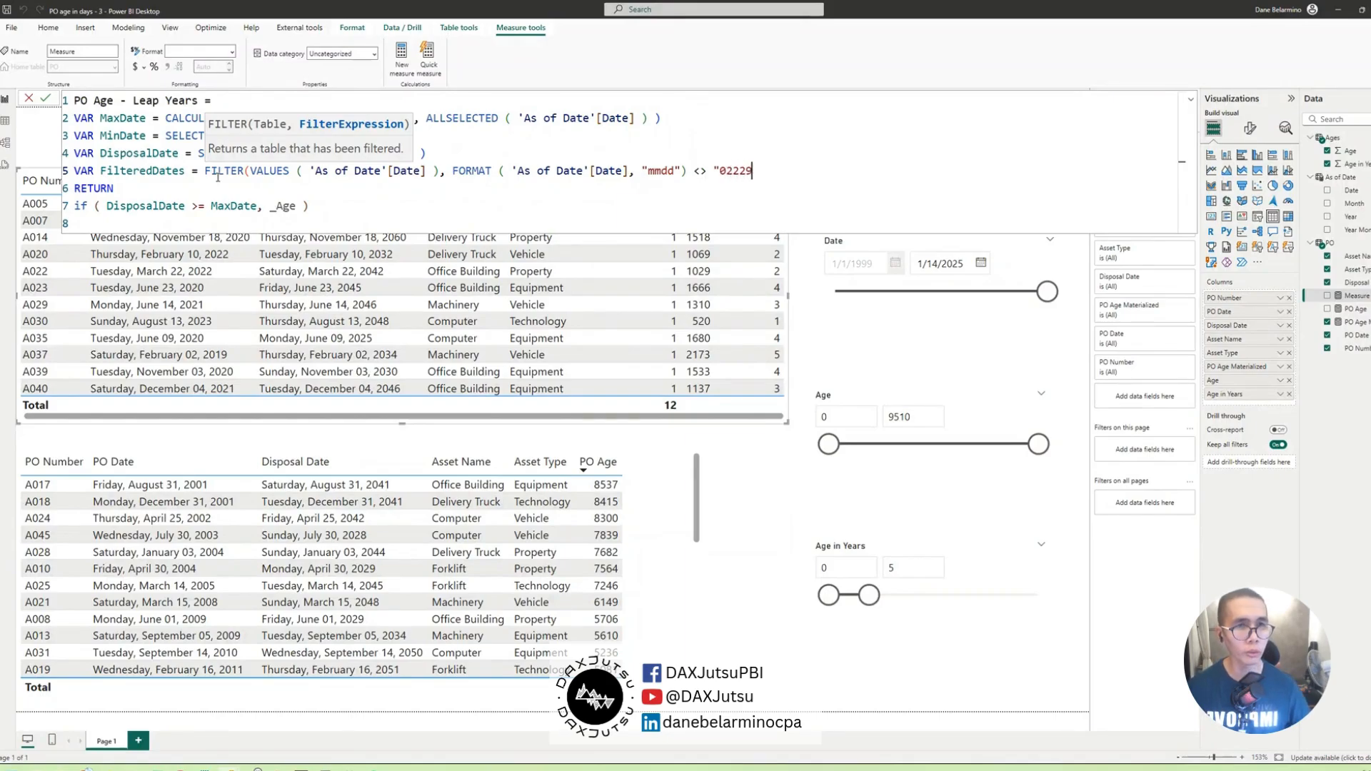
key(BackSpace)
key(BackSpace)
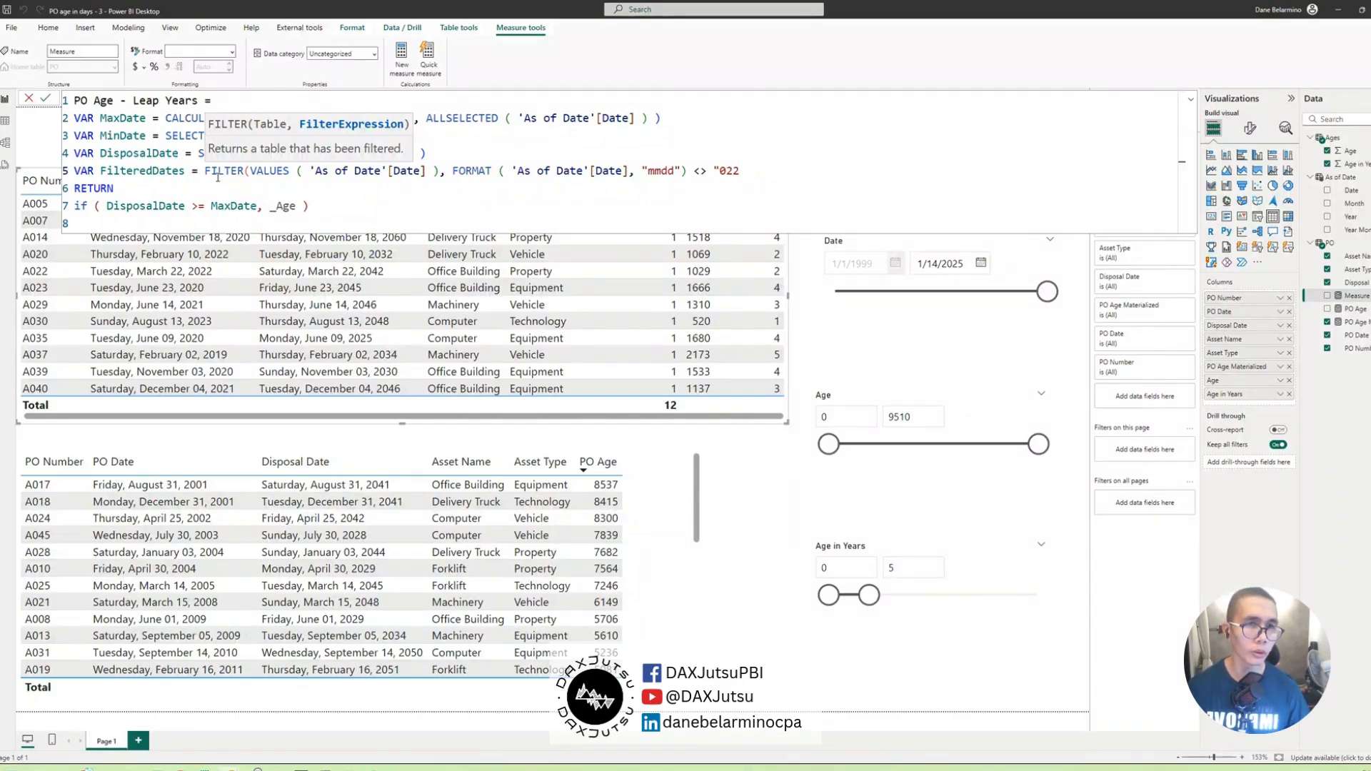
text(9"))
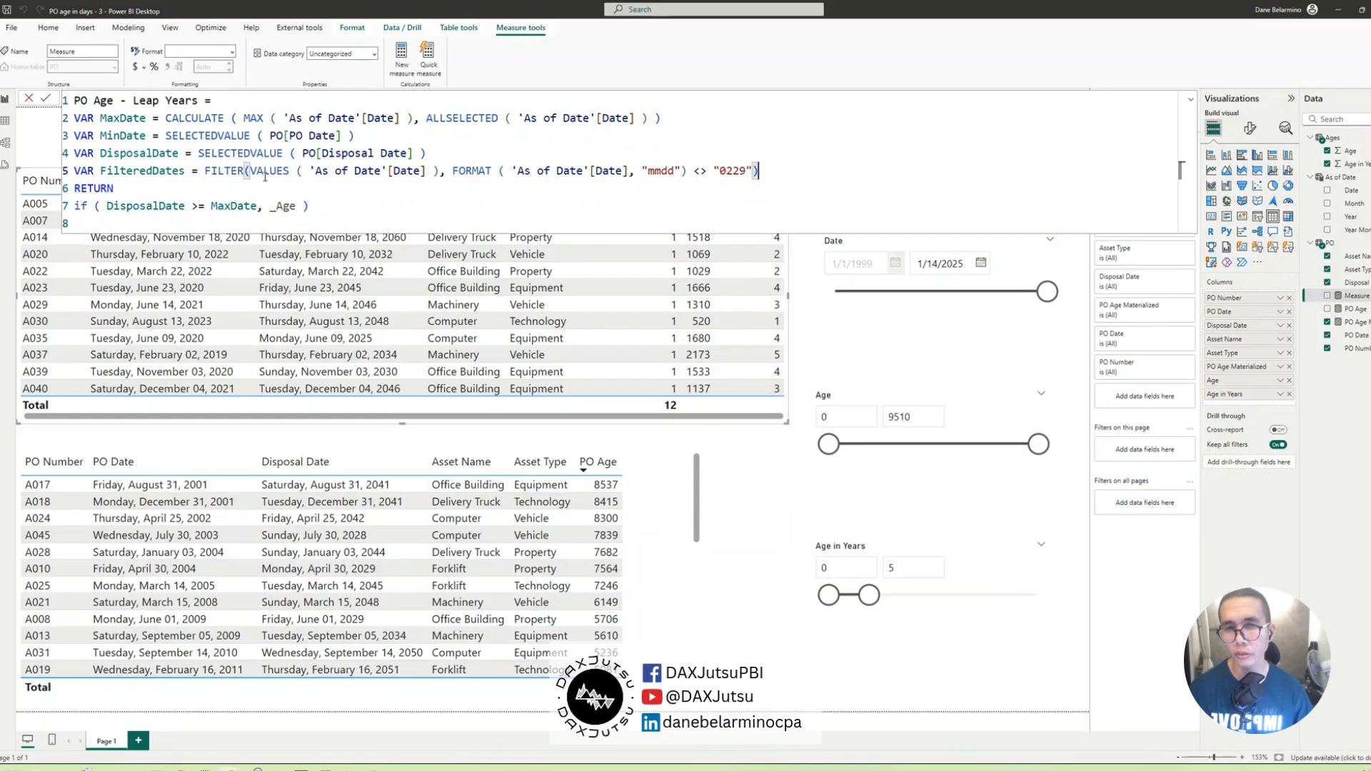
- Append an && operator and the opening quote of a table reference after the February 29 condition in FilteredDates
drag(251, 172, 440, 167)
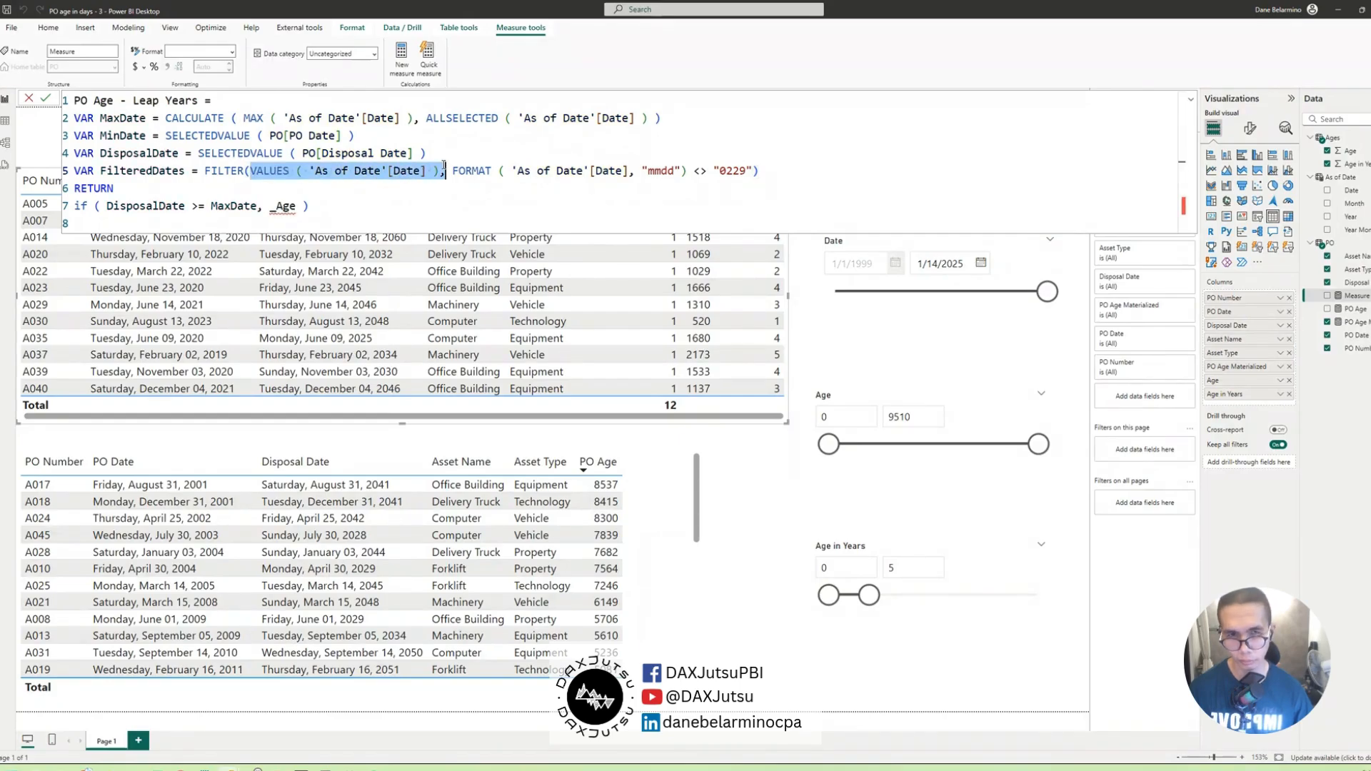
click(772, 169)
text(&&)
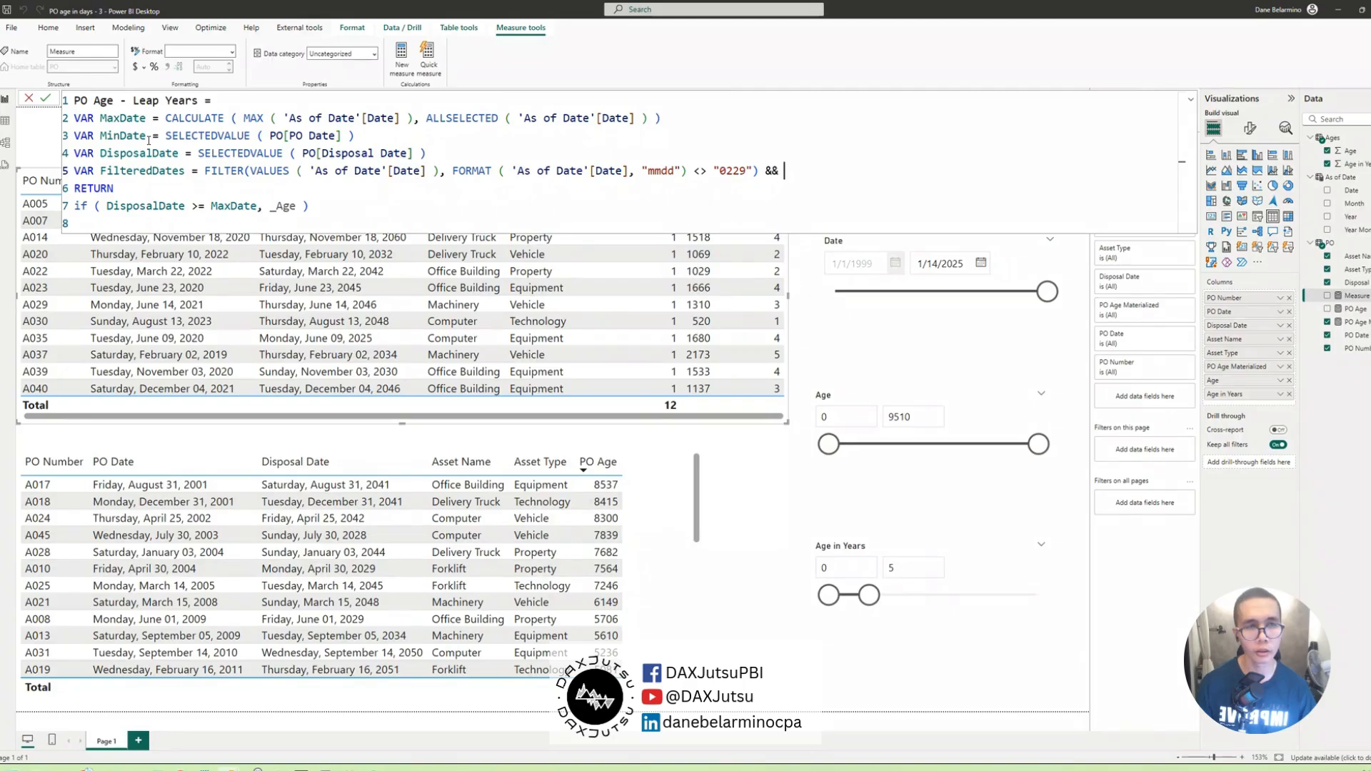
text( as of)
key(BackSpace)
key(BackSpace)
key(BackSpace)
key(BackSpace)
key(BackSpace)
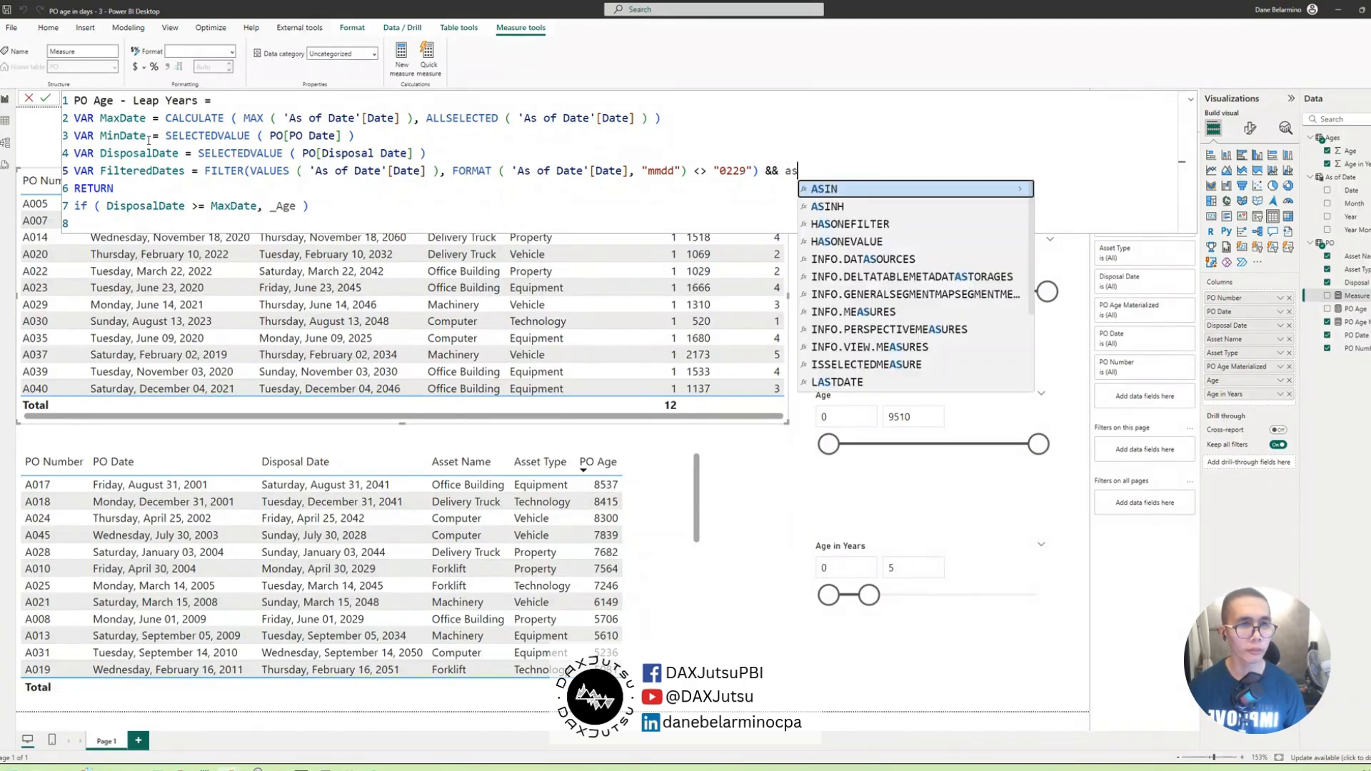
text(')
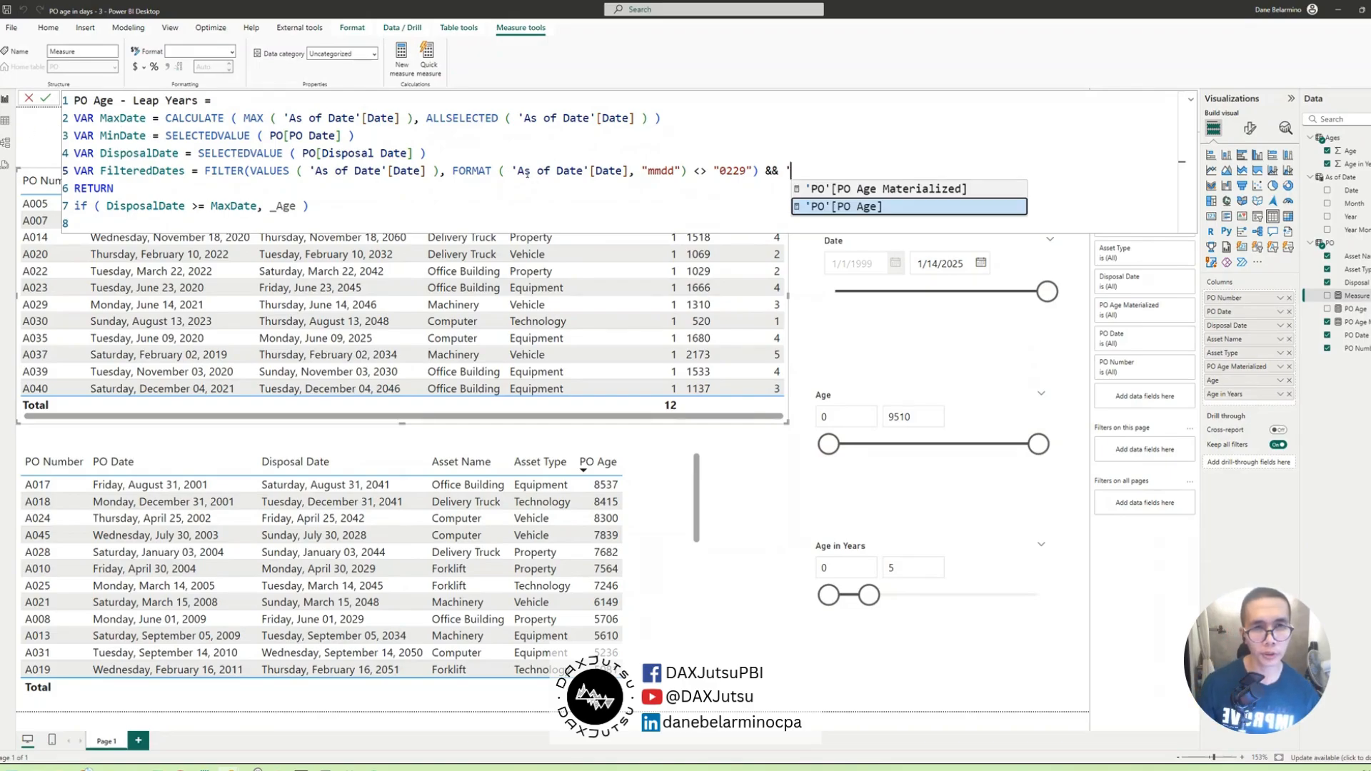
- Move the && continuation of the FilteredDates expression onto its own indented line
drag(512, 170, 628, 170)
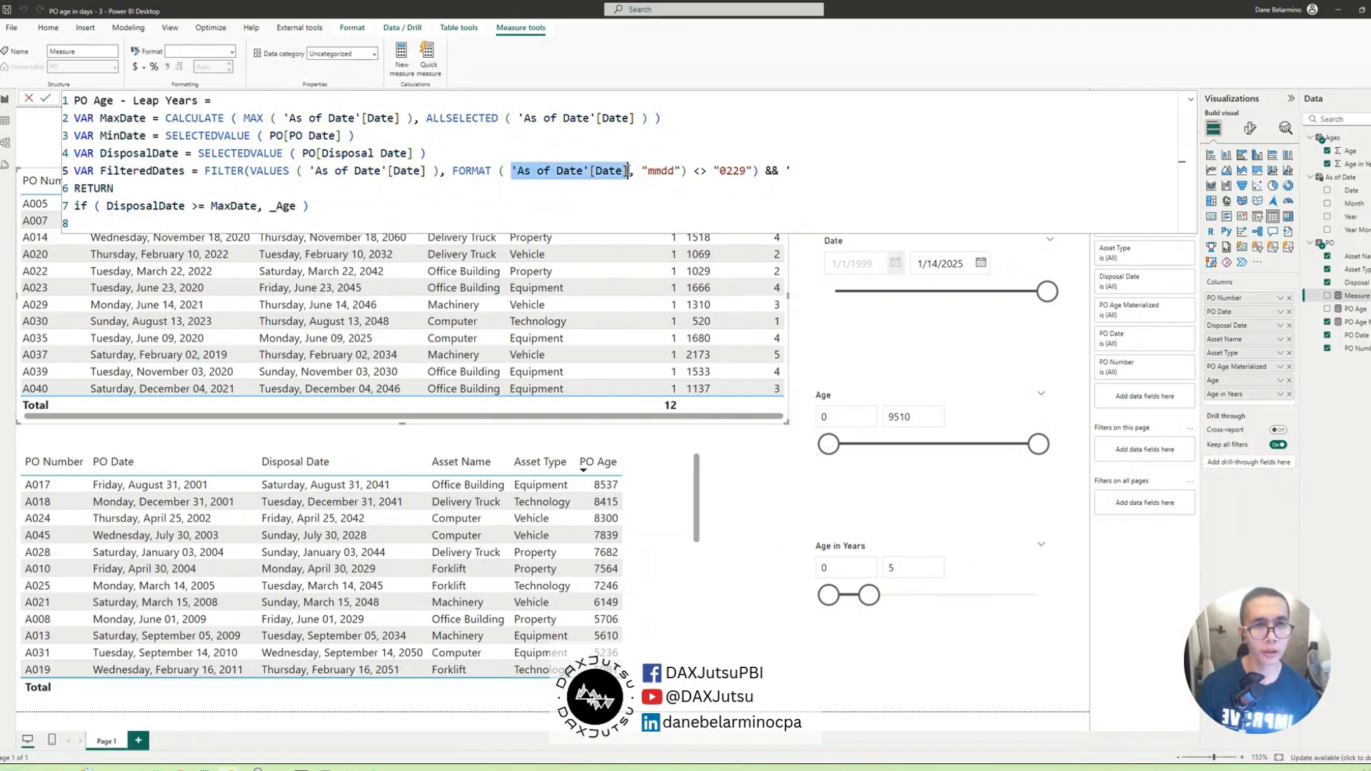
click(763, 171)
key(Return)
key(Tab)
key(Tab)
key(Tab)
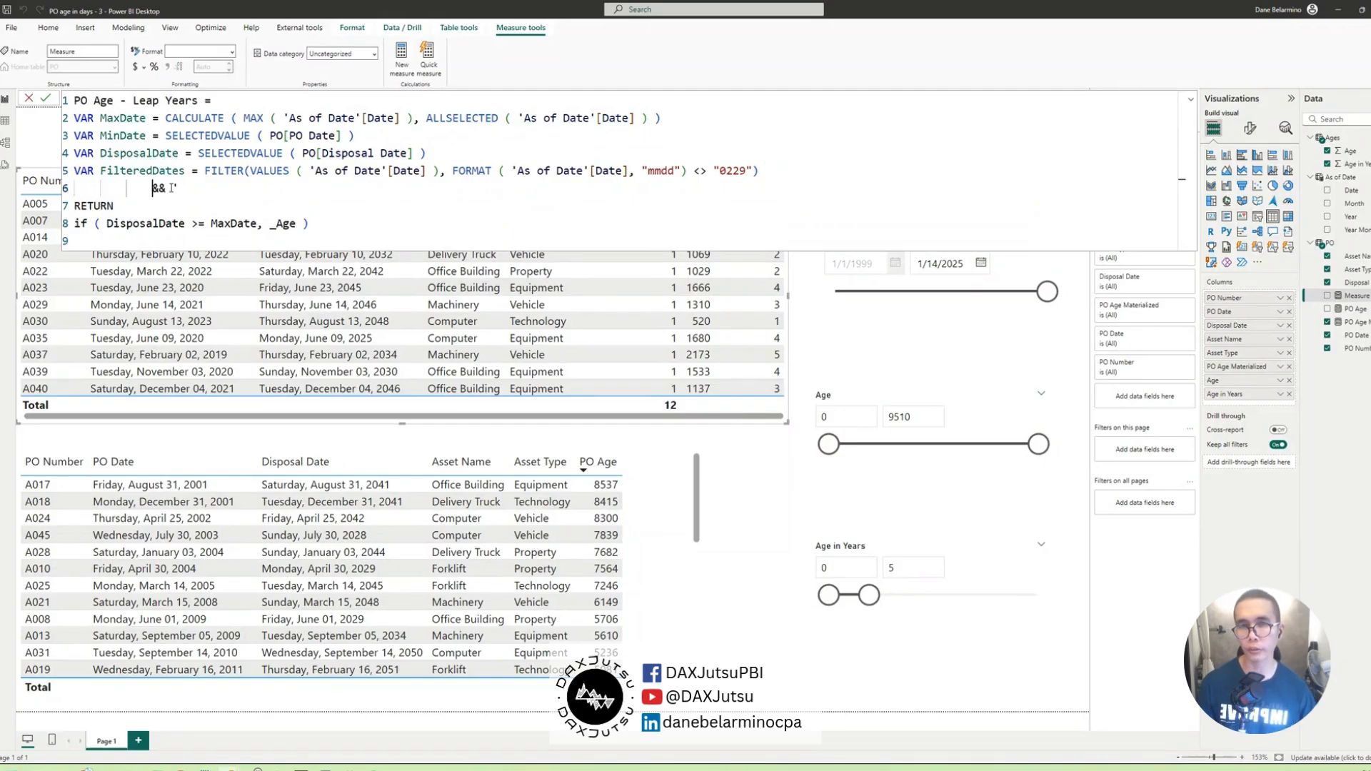
- Complete the condition as 'As of Date'[Date]> MinDate and remove the early closing parenthesis after "0229"
text(As of Date'[Date])
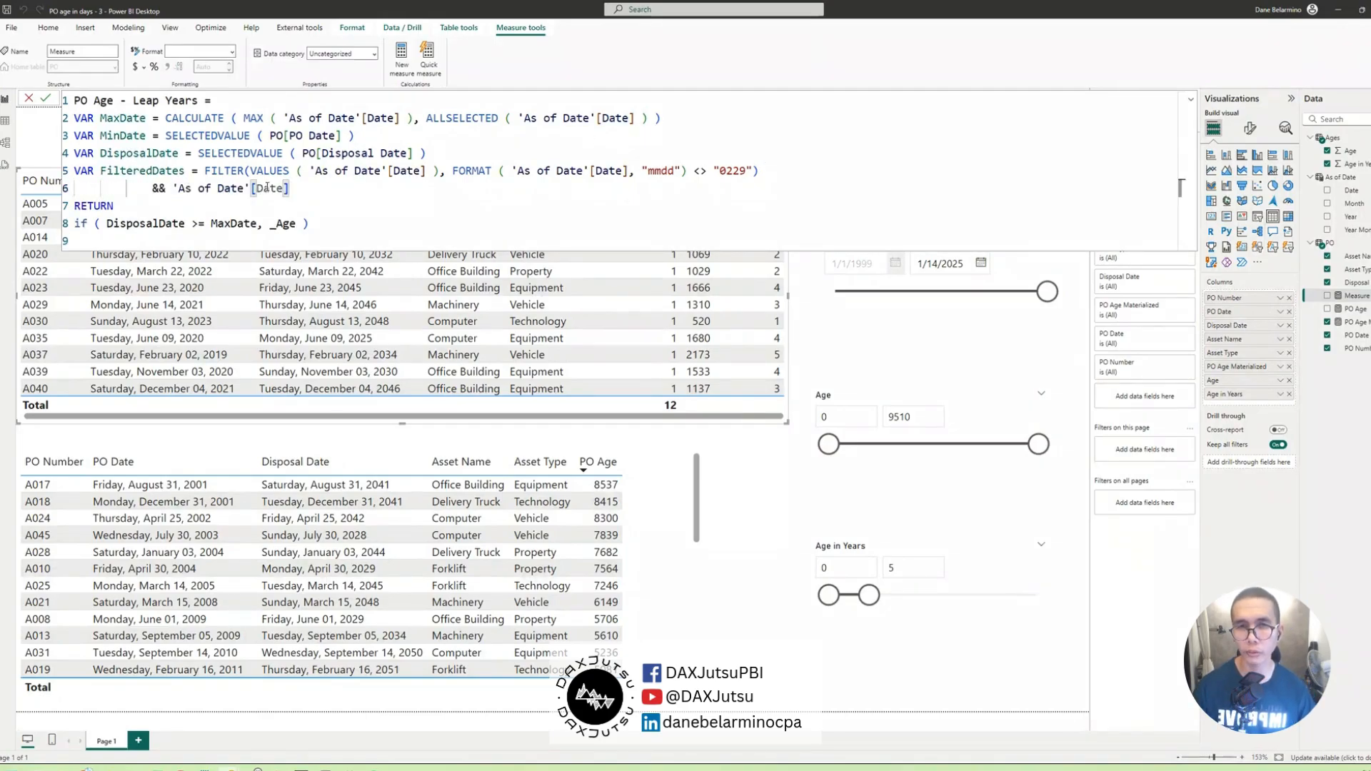
text(>)
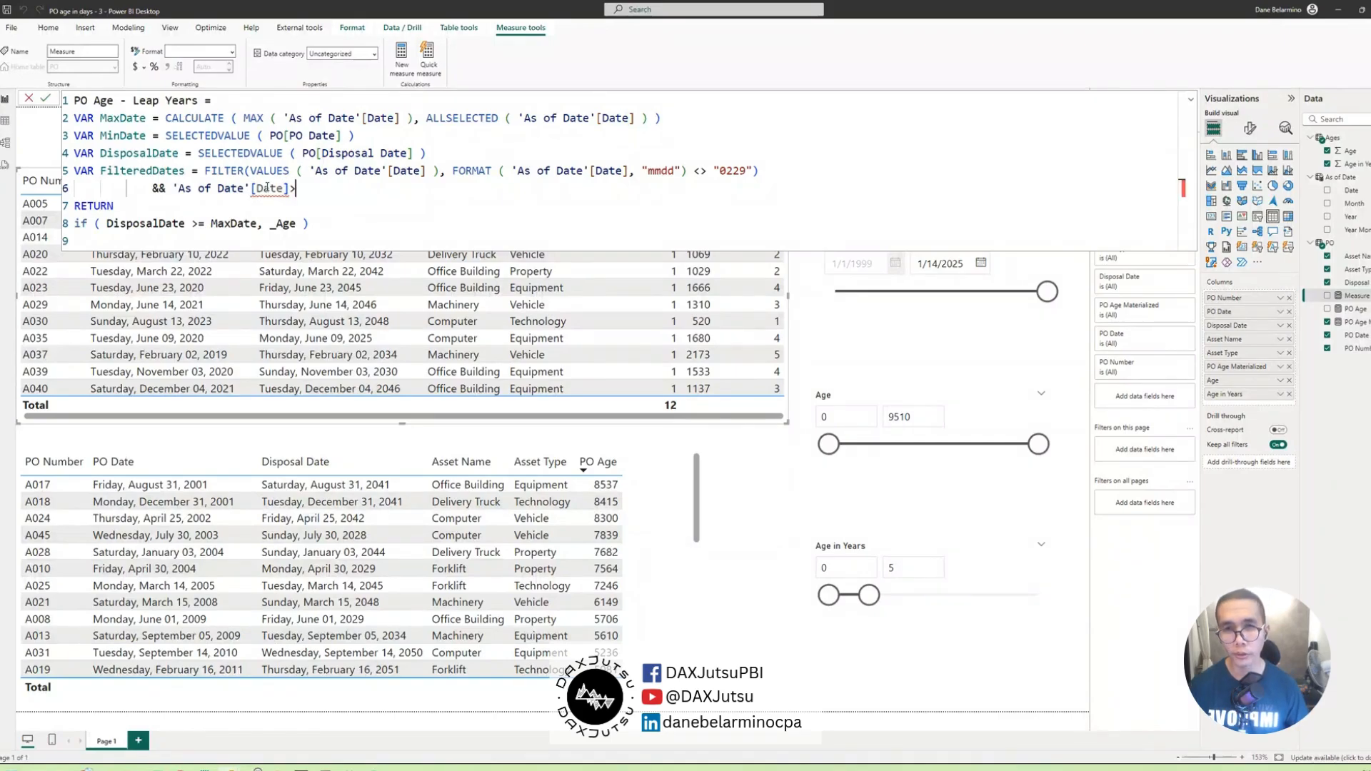
key(BackSpace)
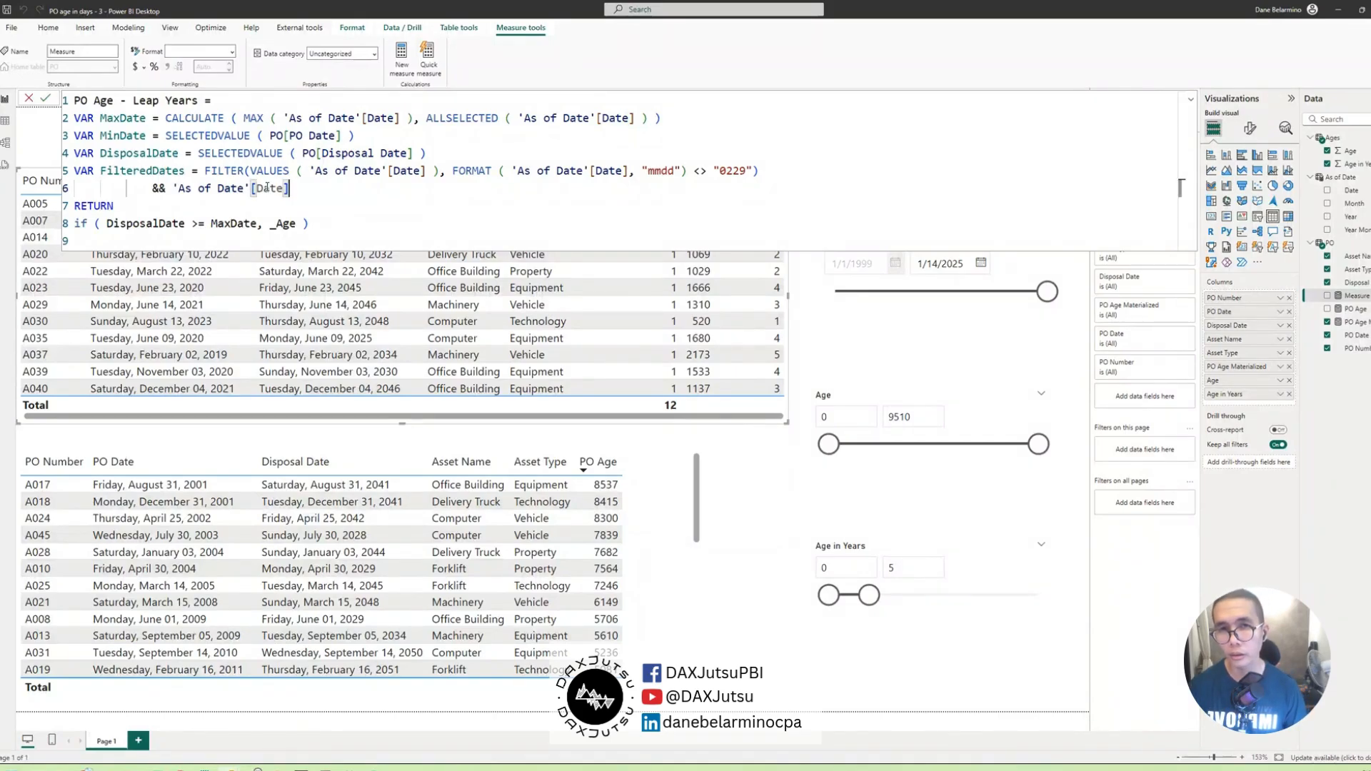
text(>)
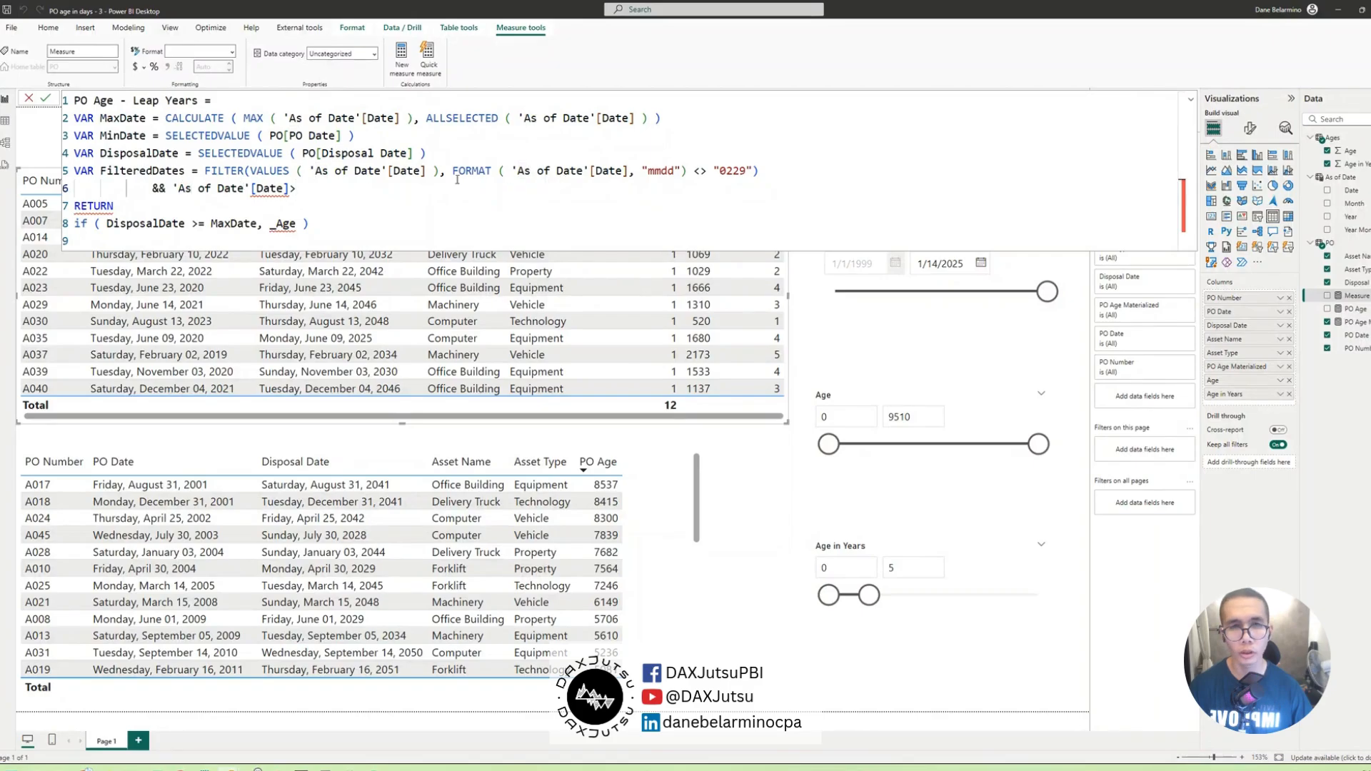
click(681, 171)
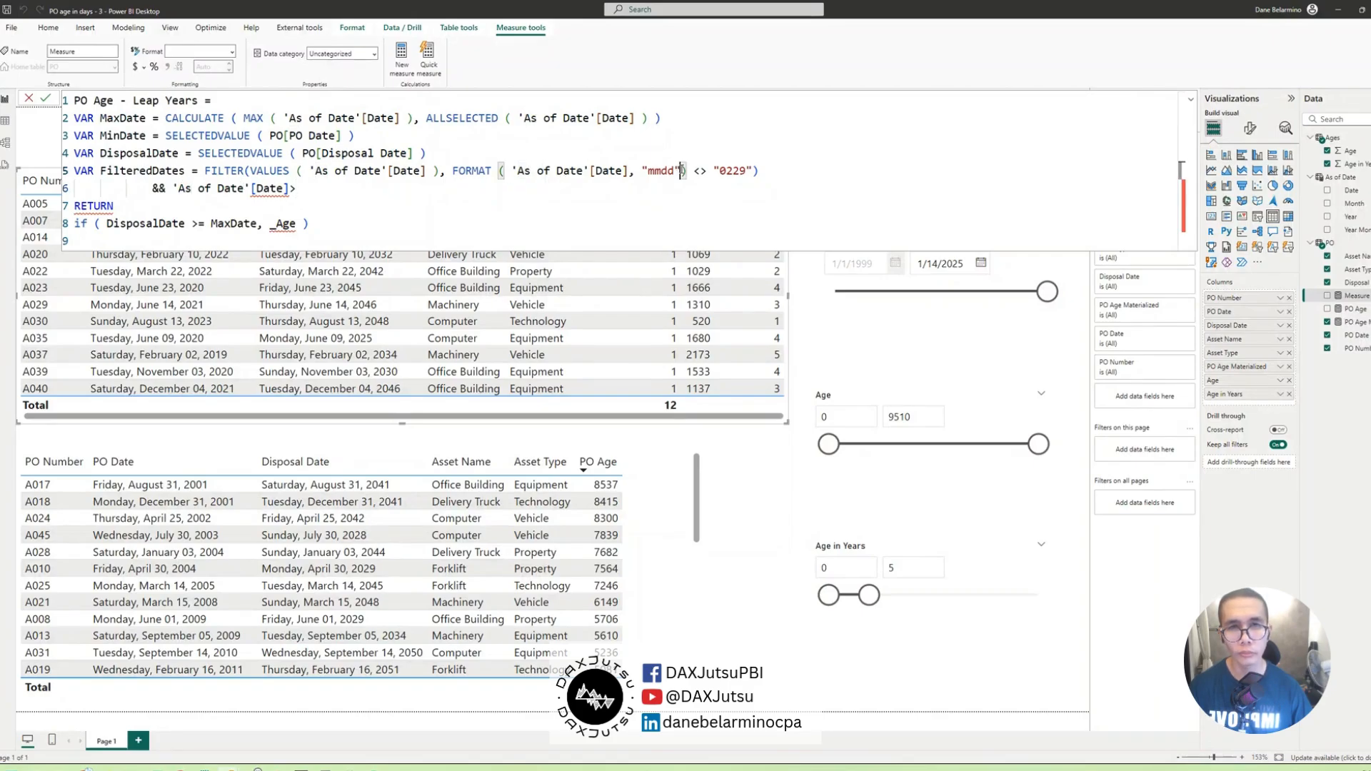
click(797, 174)
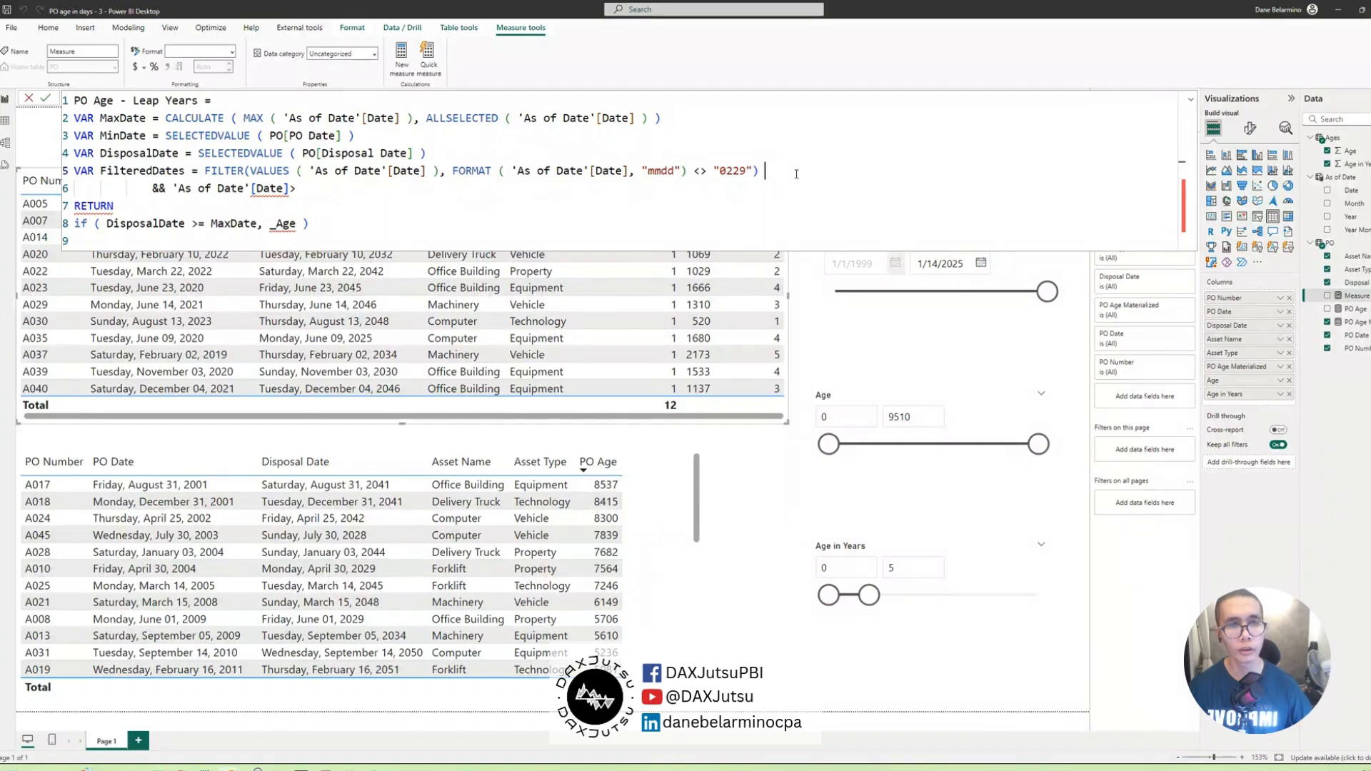
key(BackSpace)
click(333, 190)
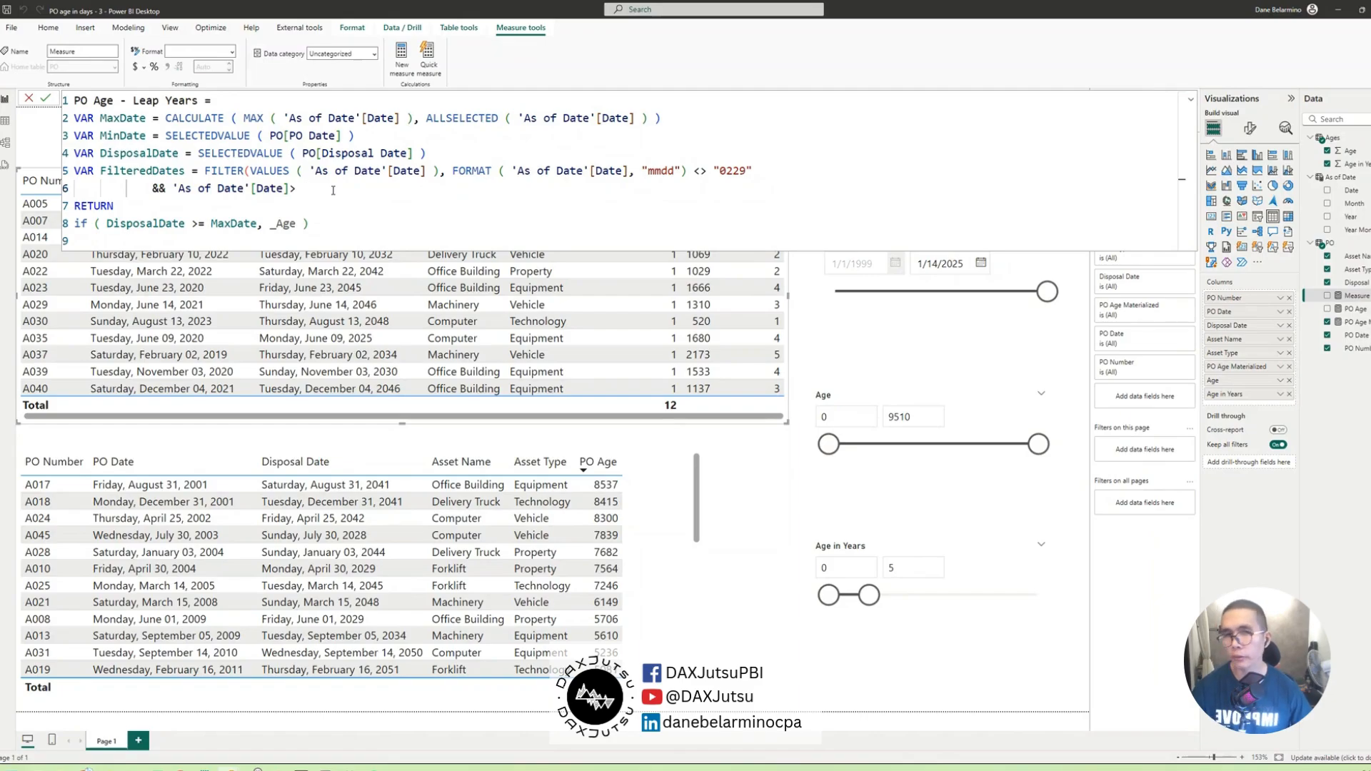
text(Mindate)
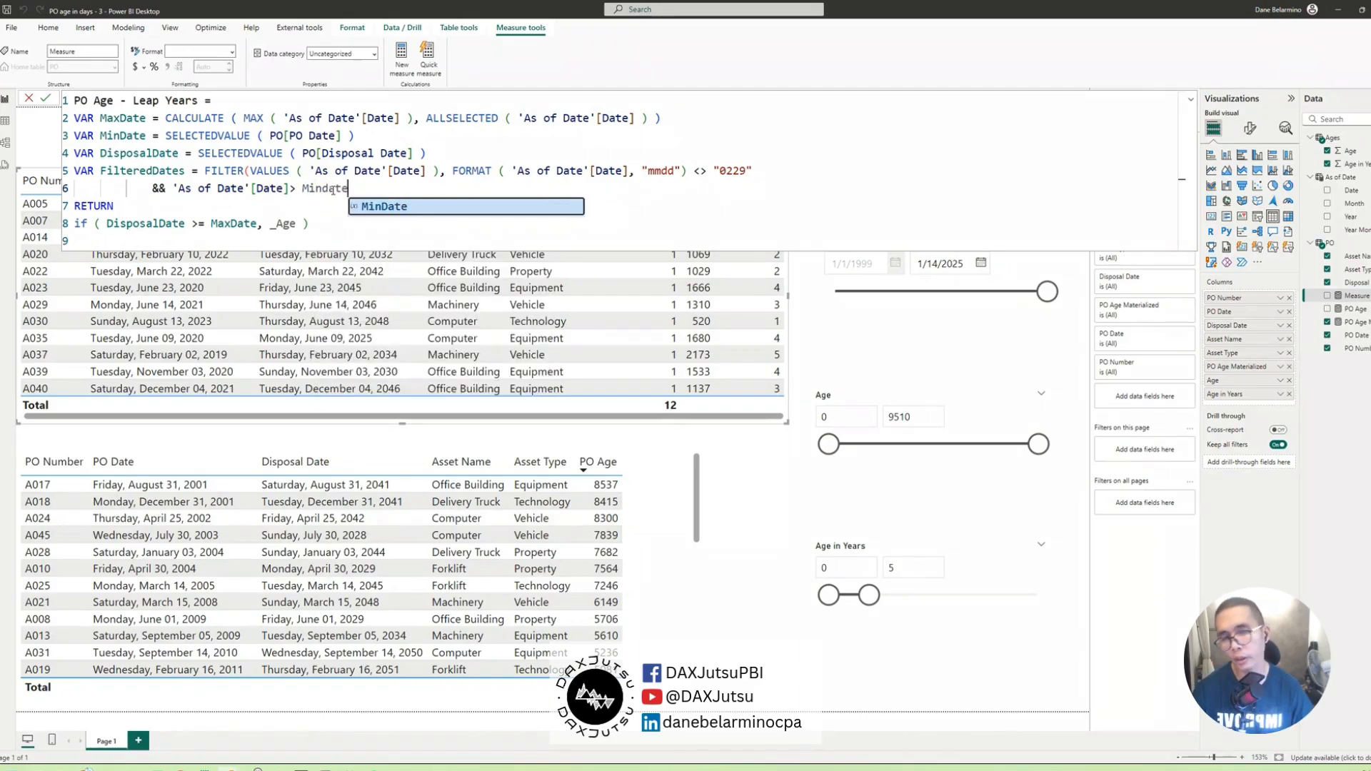
key(Tab)
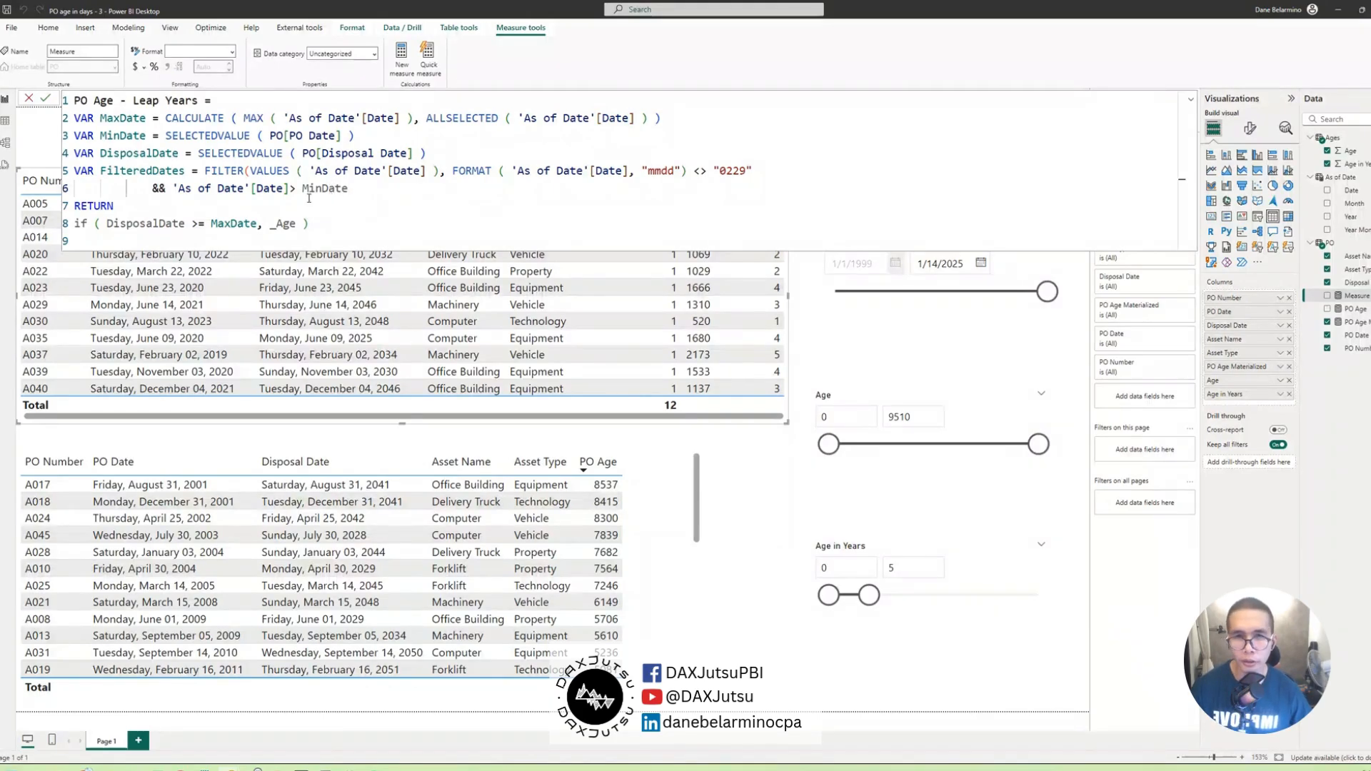
- Add the upper date limit && 'As of Date'[Date]<=MaxDate to the FilteredDates filter
click(384, 190)
text(&&)
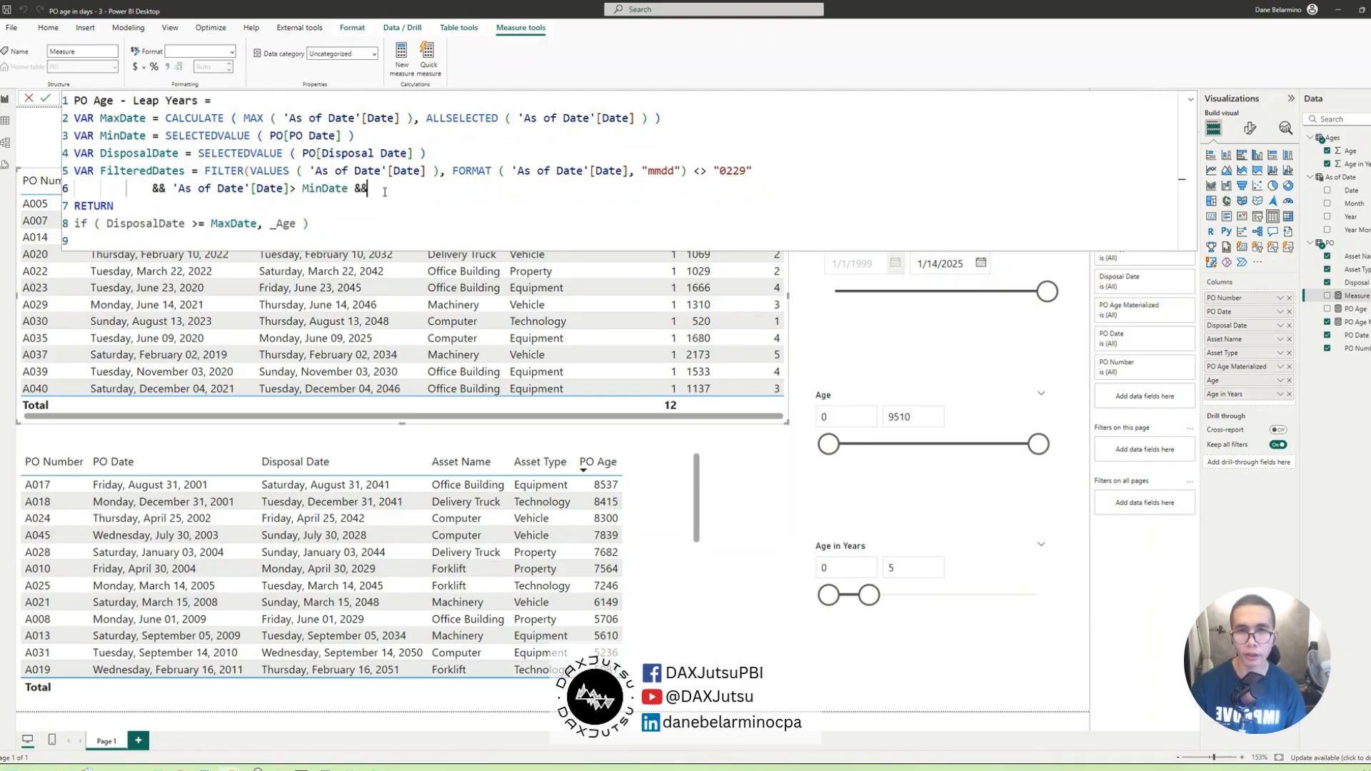
text( 'As of Date'[Date])
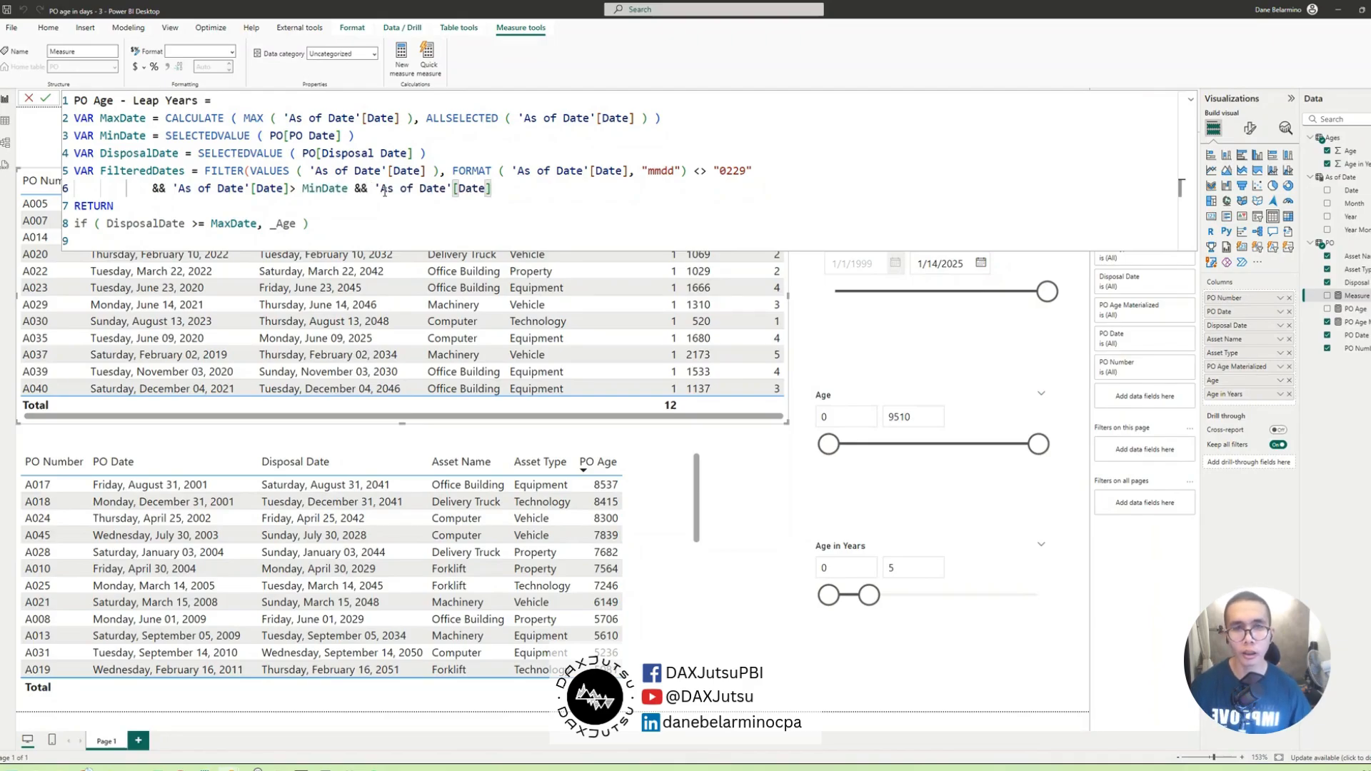
text(<=)
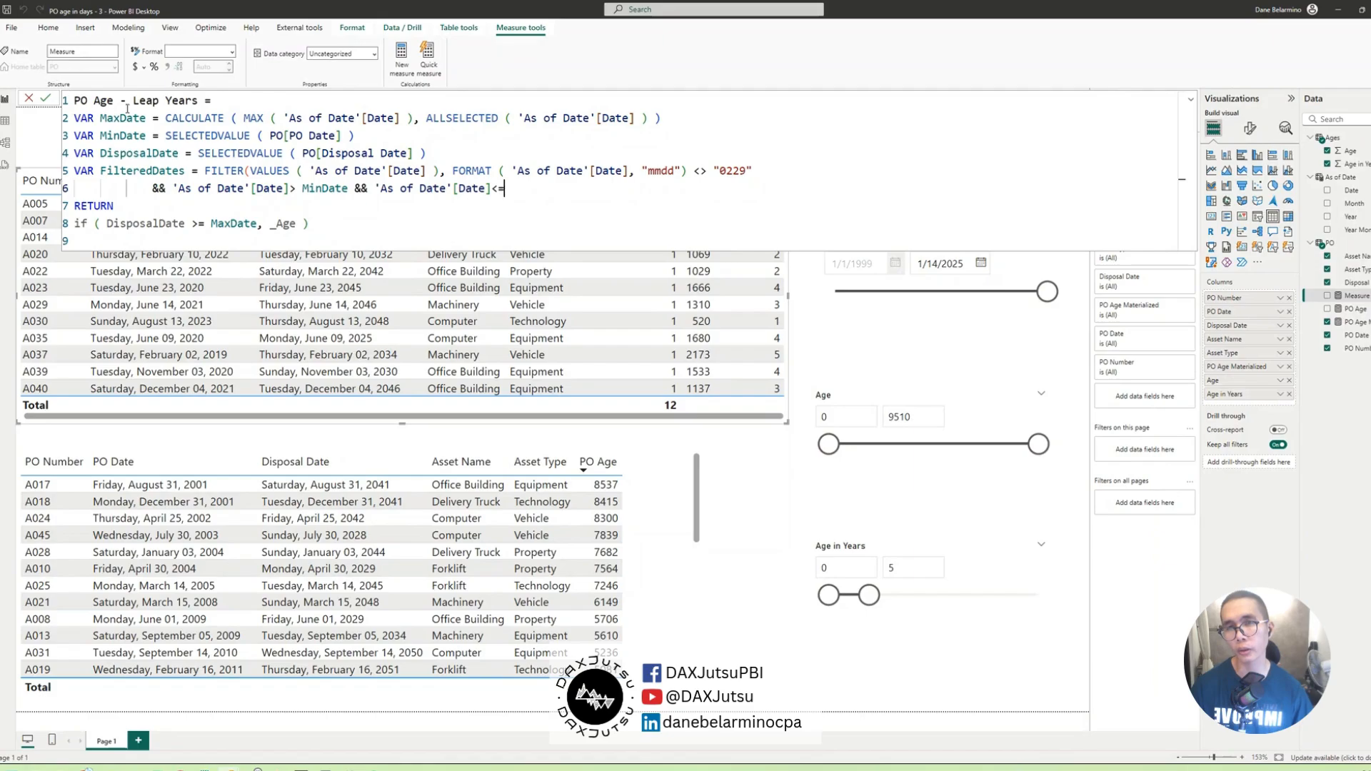
double_click(128, 120)
key(ctrl+c)
click(576, 195)
key(ctrl+v)
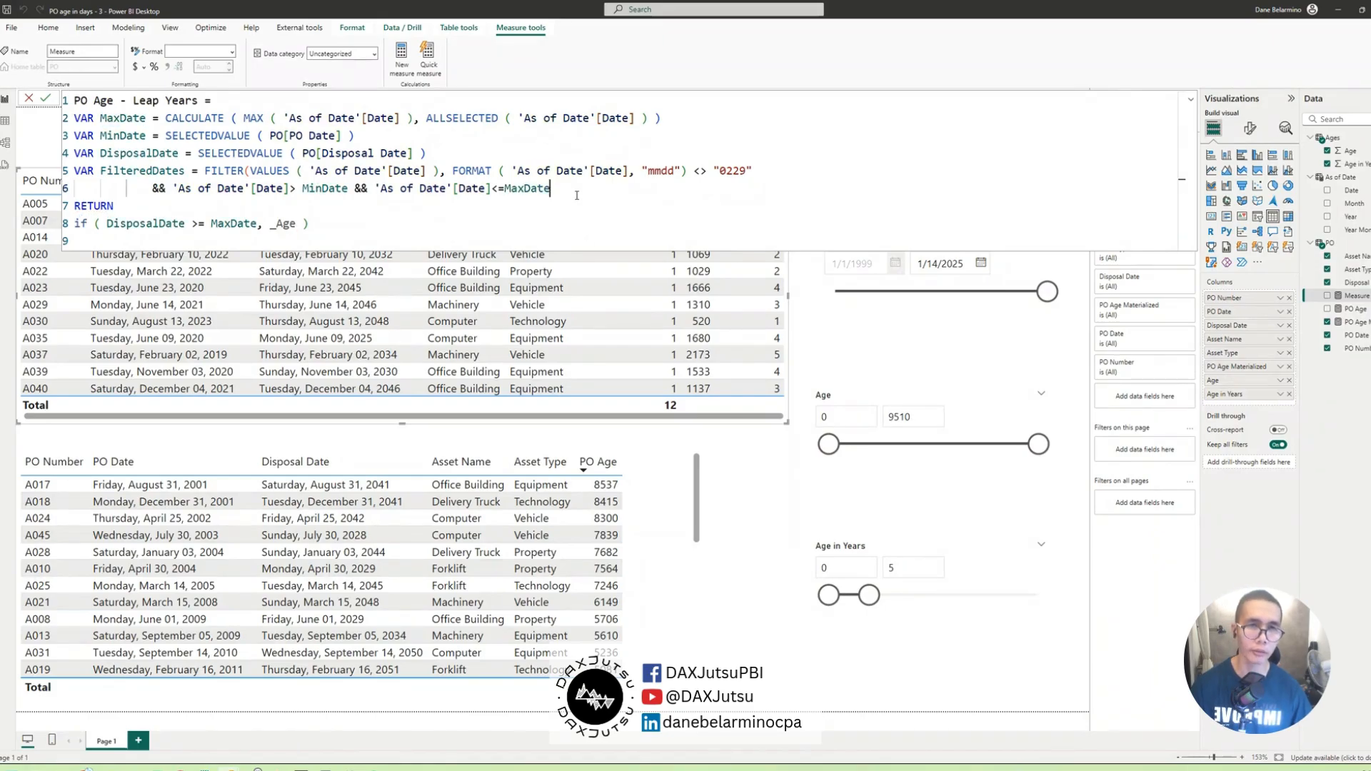
- Add the condition && DisposalDate >= MaxDate to FilteredDates and close the FILTER
text(&&)
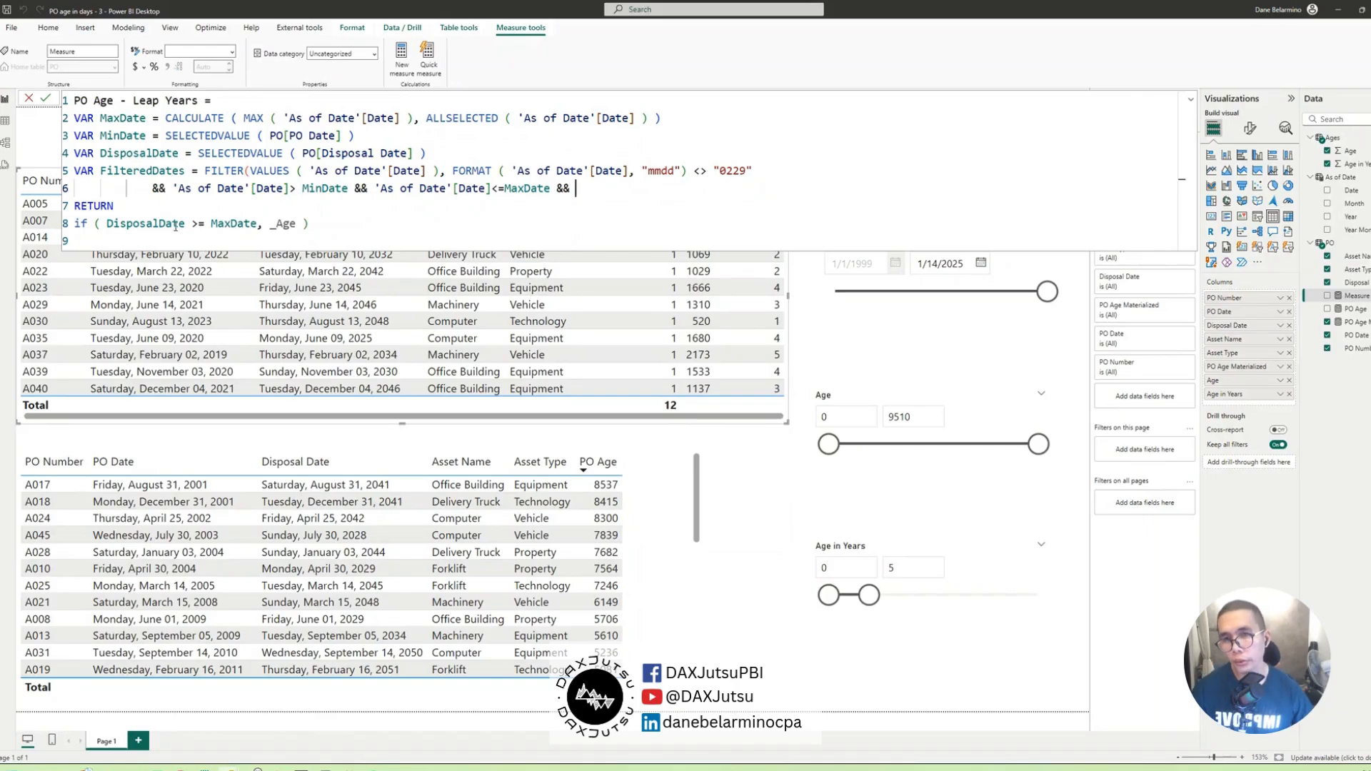
drag(108, 224, 258, 224)
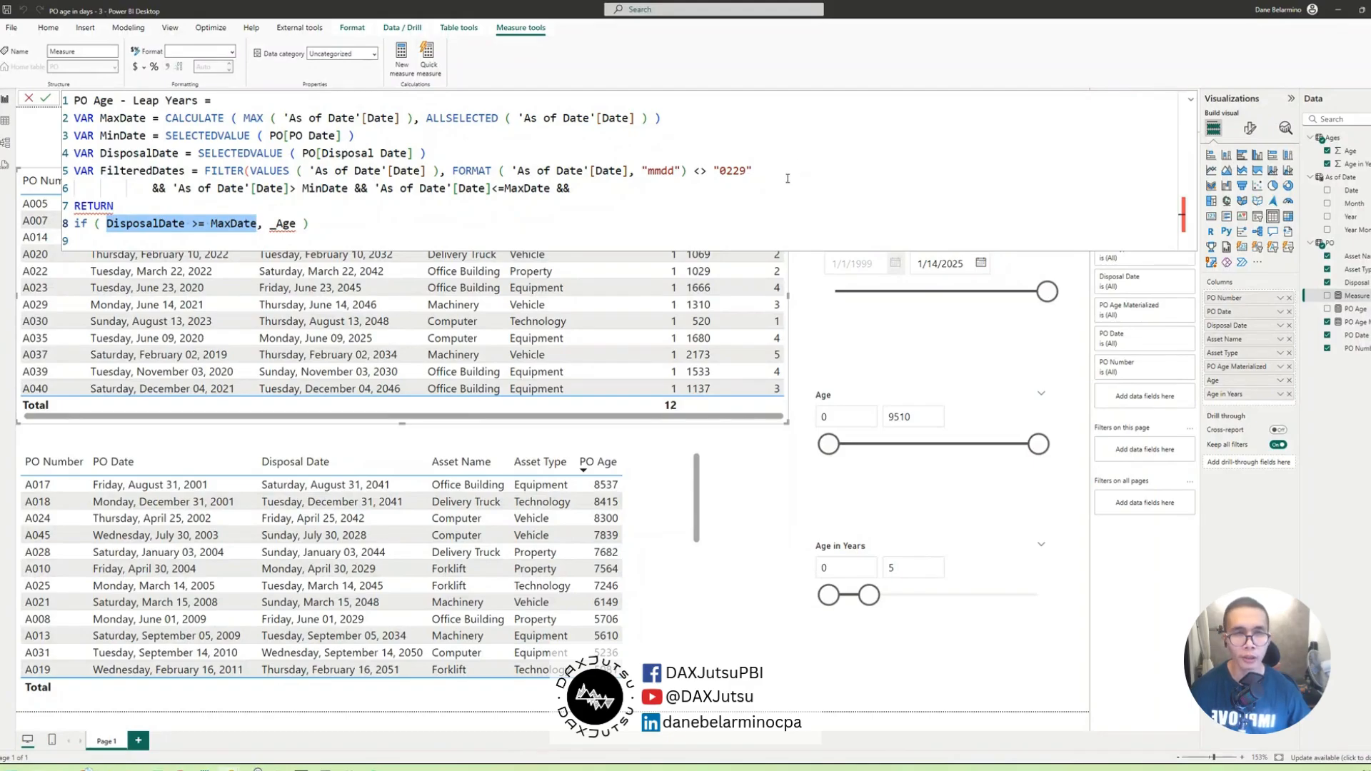
key(ctrl+c)
click(690, 188)
key(ctrl+v)
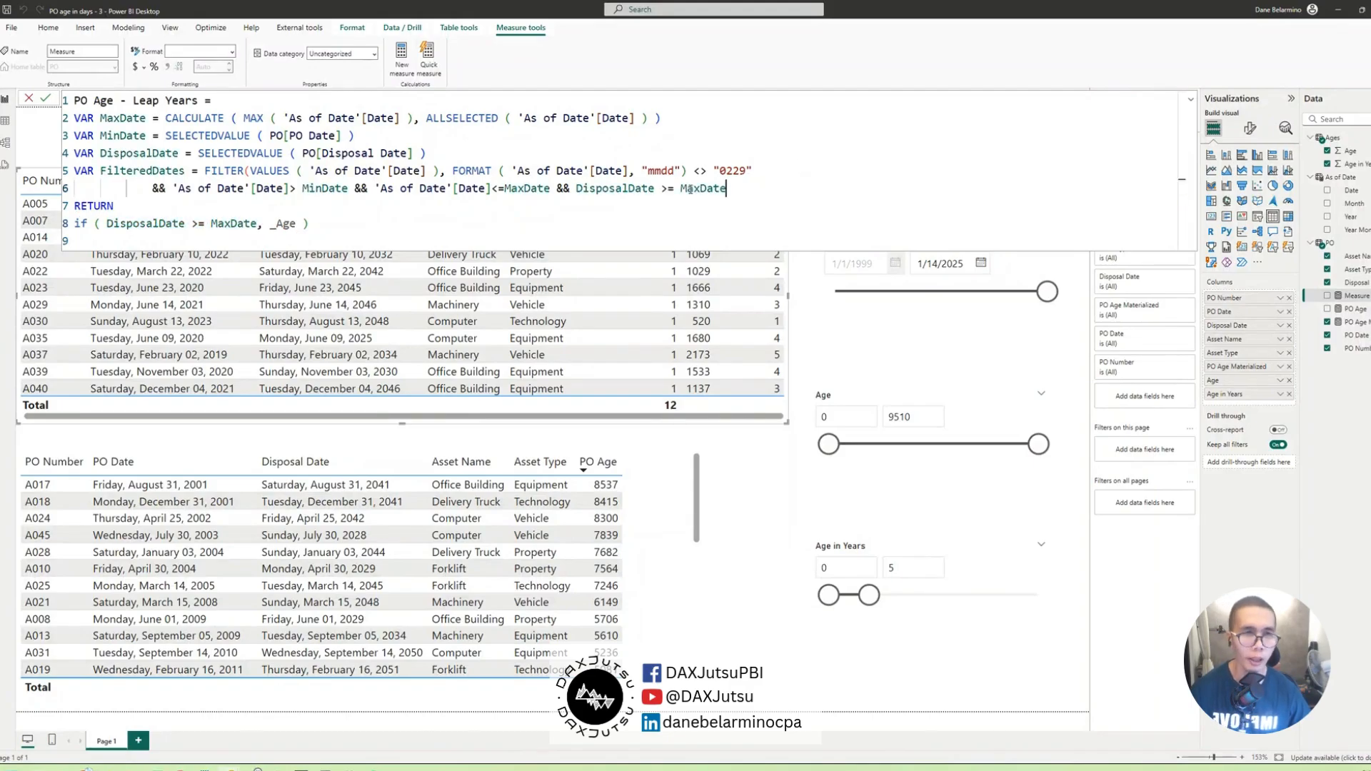
text())
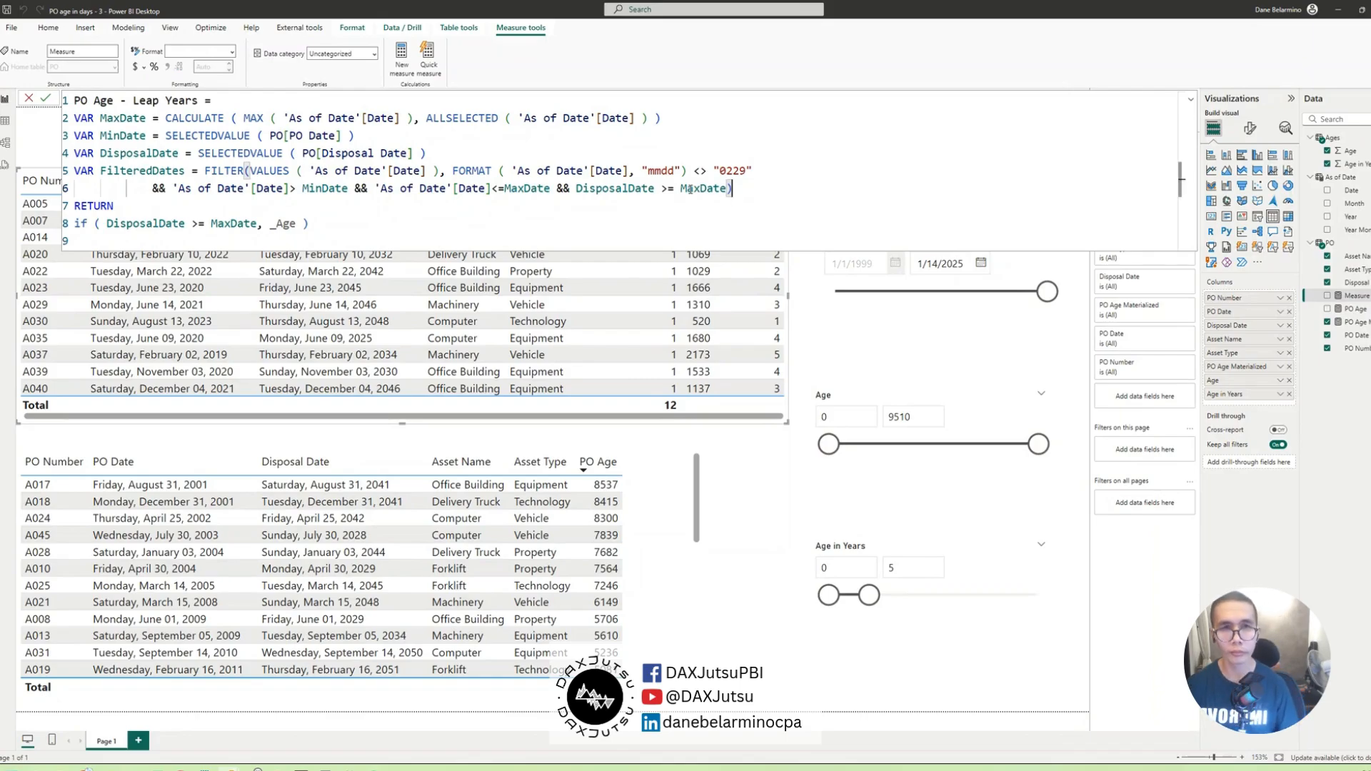
- Replace the IF expression after RETURN with COUNTROWS(FilteredDates) and commit the PO Age - Leap Years measure
drag(309, 223, 74, 227)
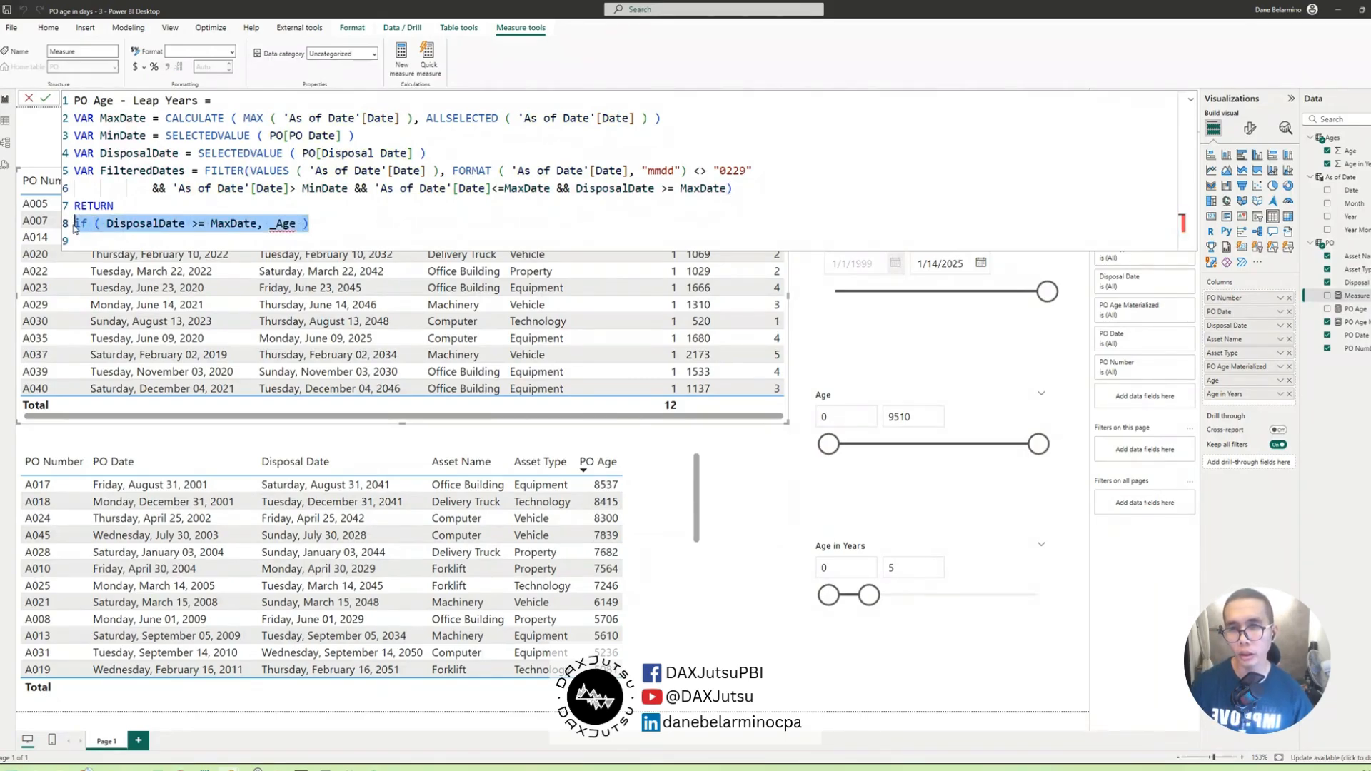
click(758, 191)
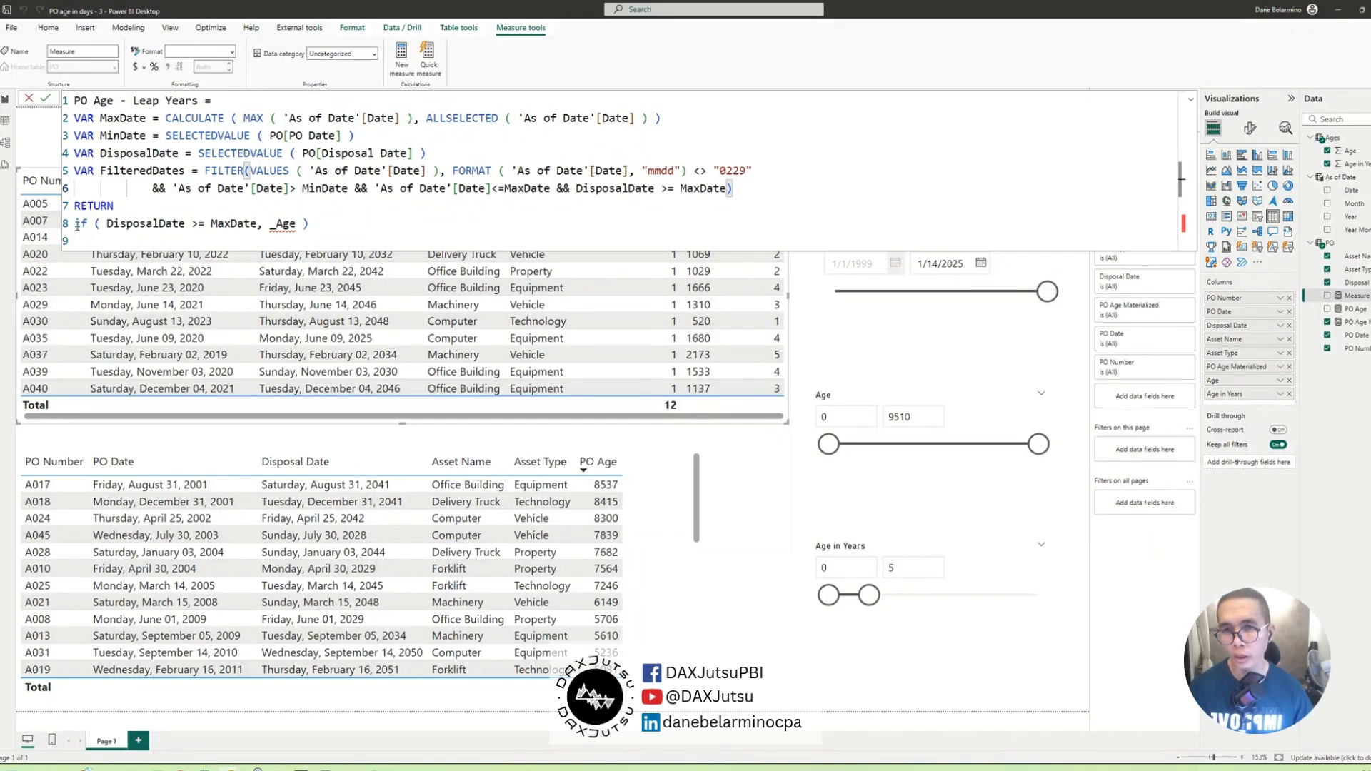
drag(74, 224, 325, 226)
text(COUNTROWS()
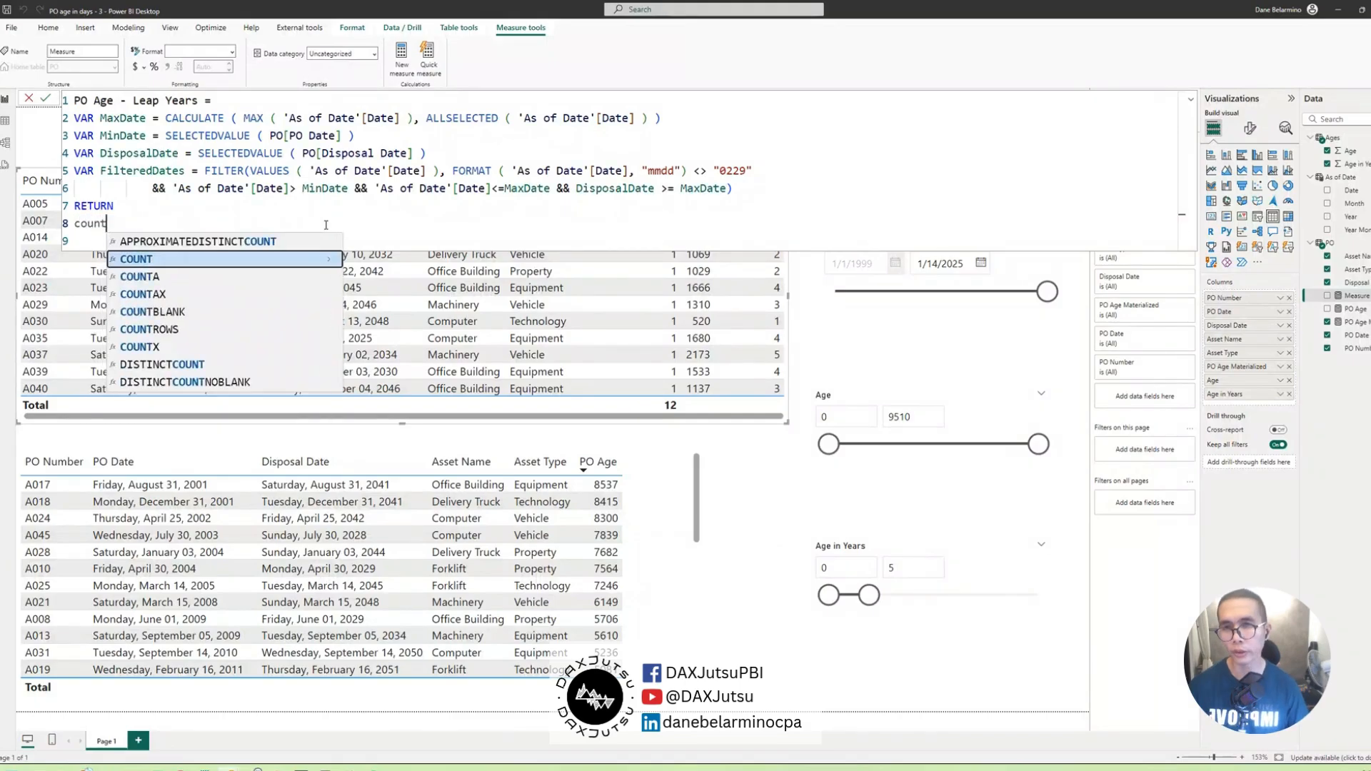
text(FilteredDates)
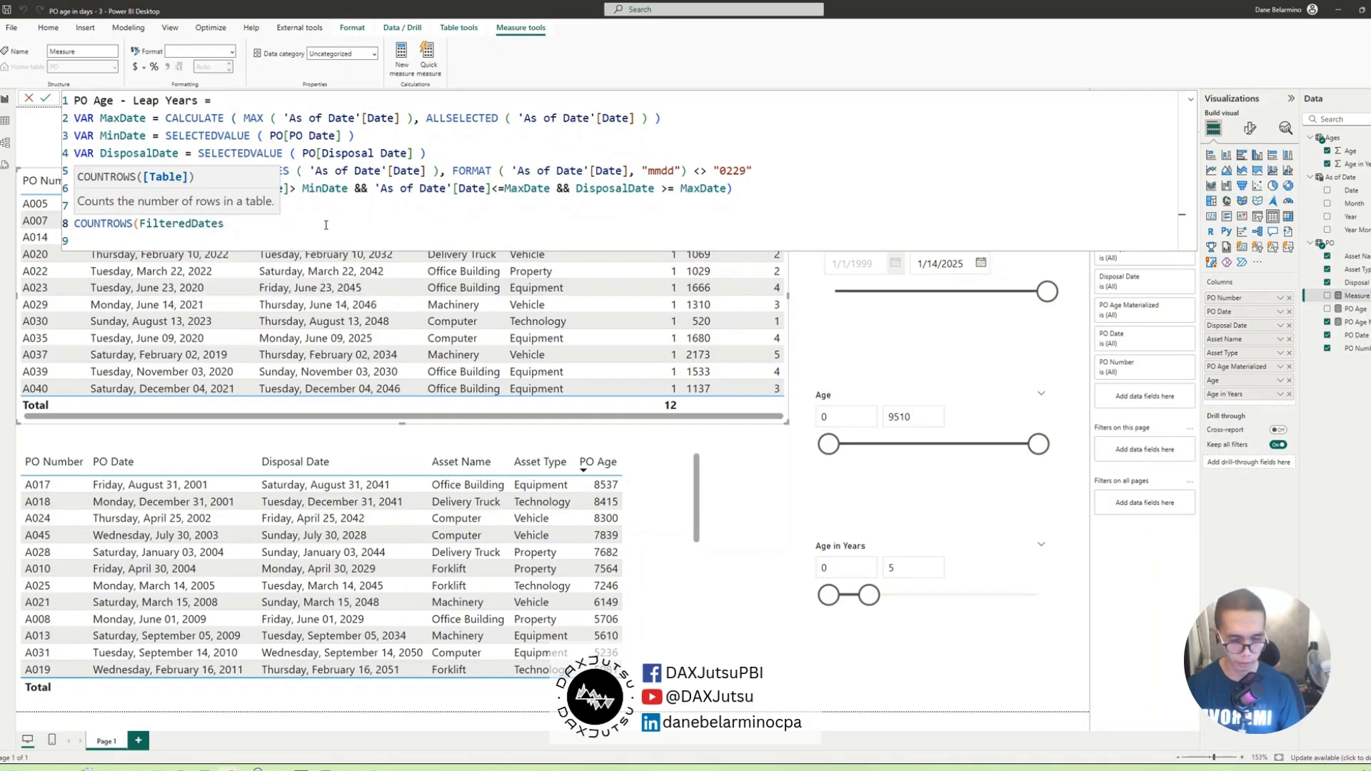
text())
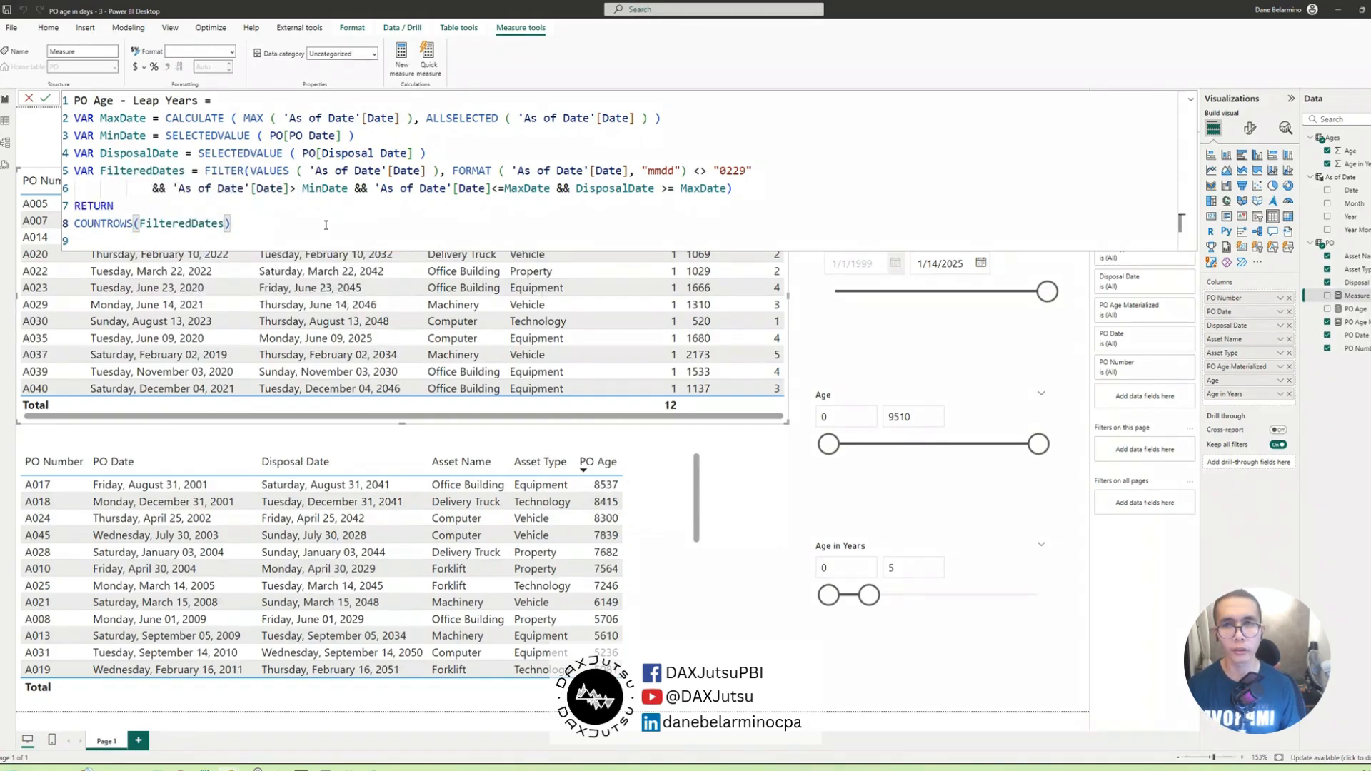
key(Return)
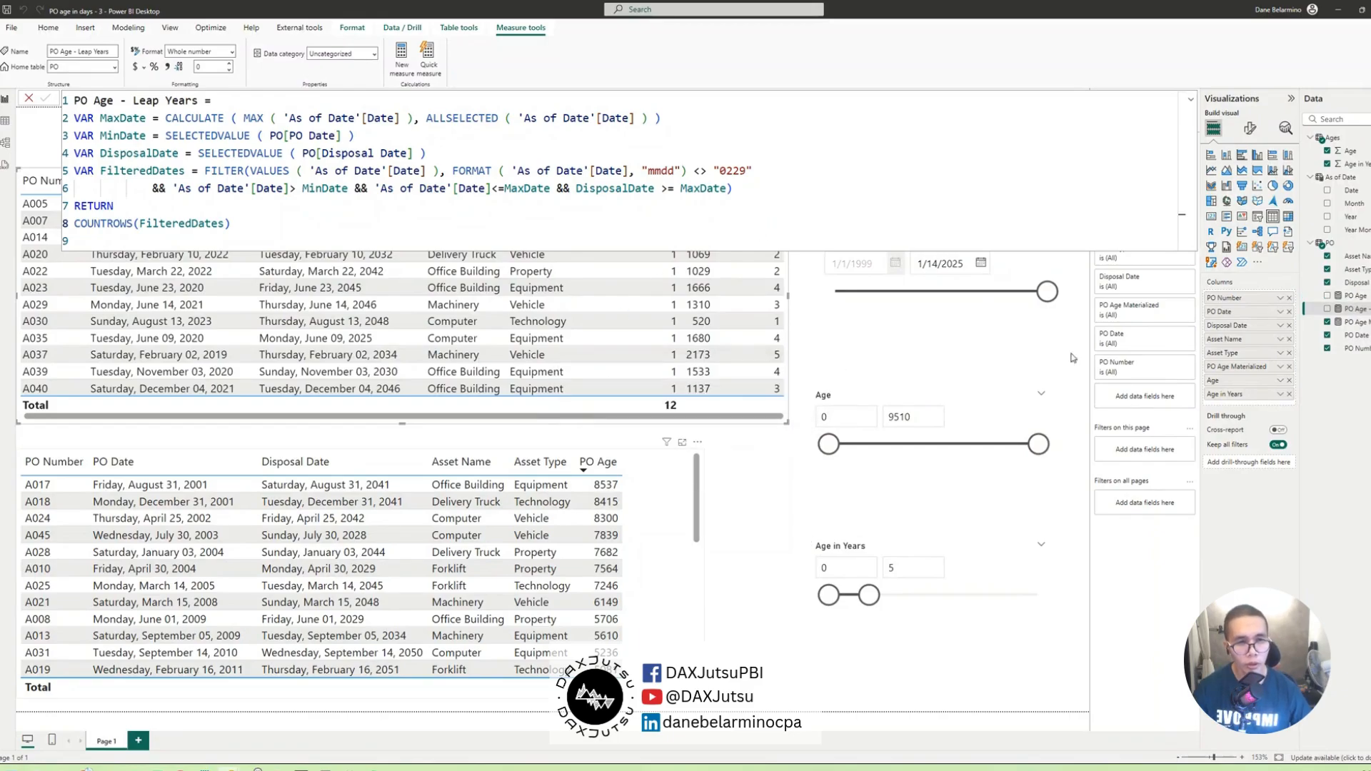
- Add the PO Age - Leap Years measure to the lower PO table and widen the table to fit the column
click(686, 479)
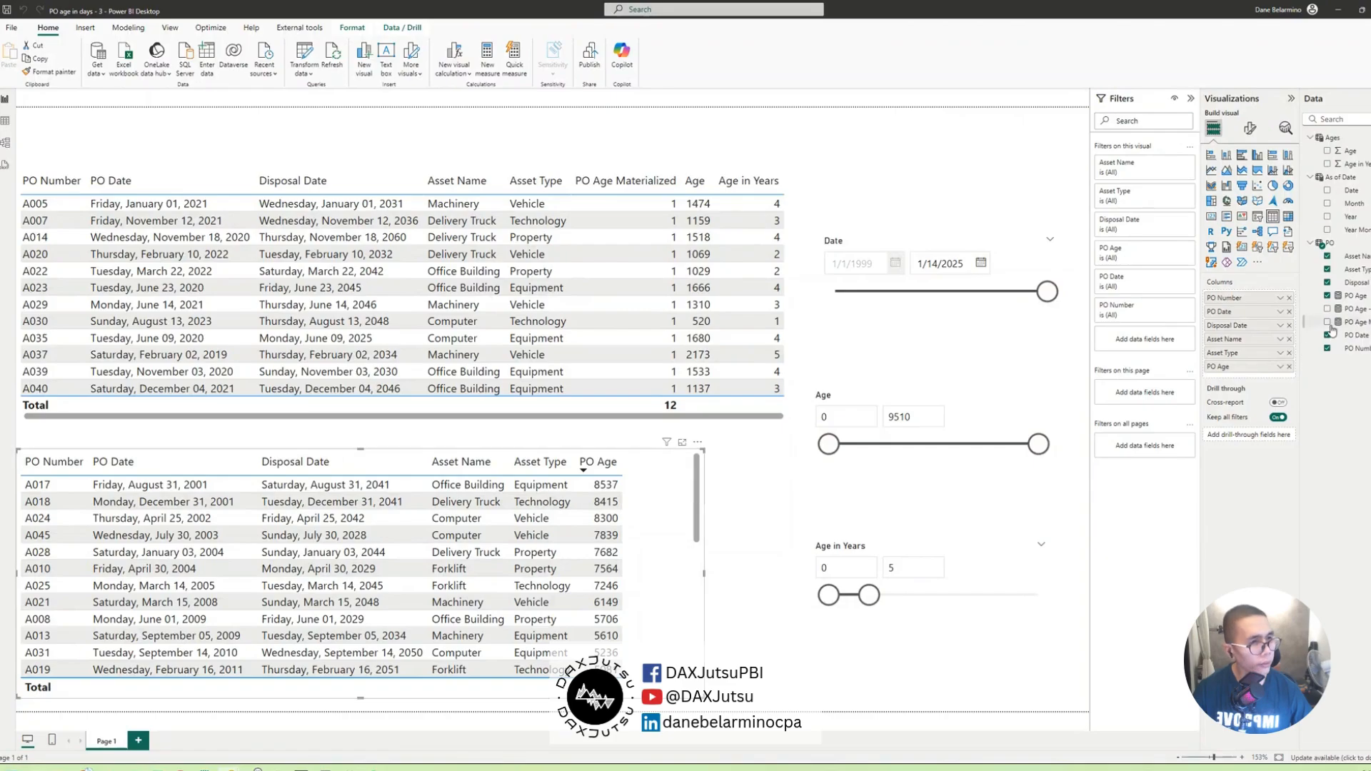
drag(1350, 309, 664, 518)
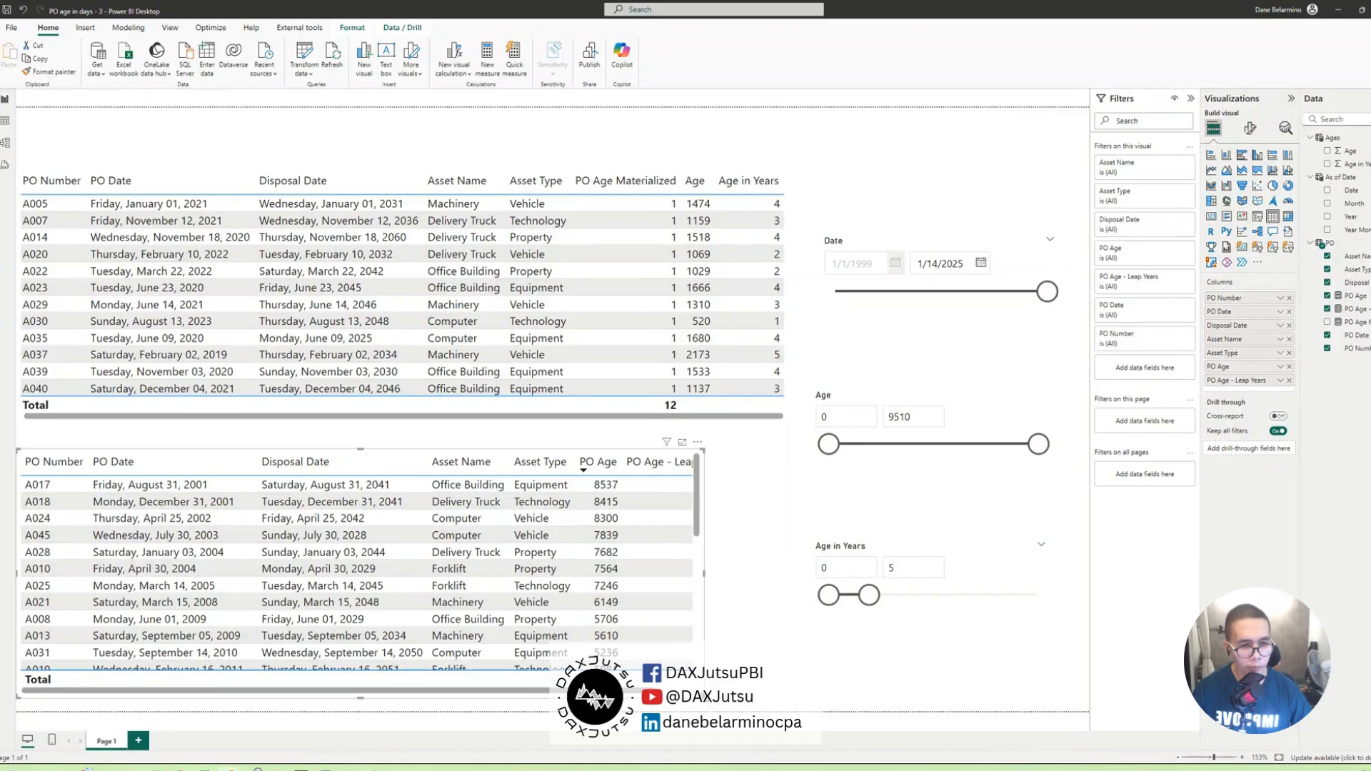
drag(712, 704, 759, 698)
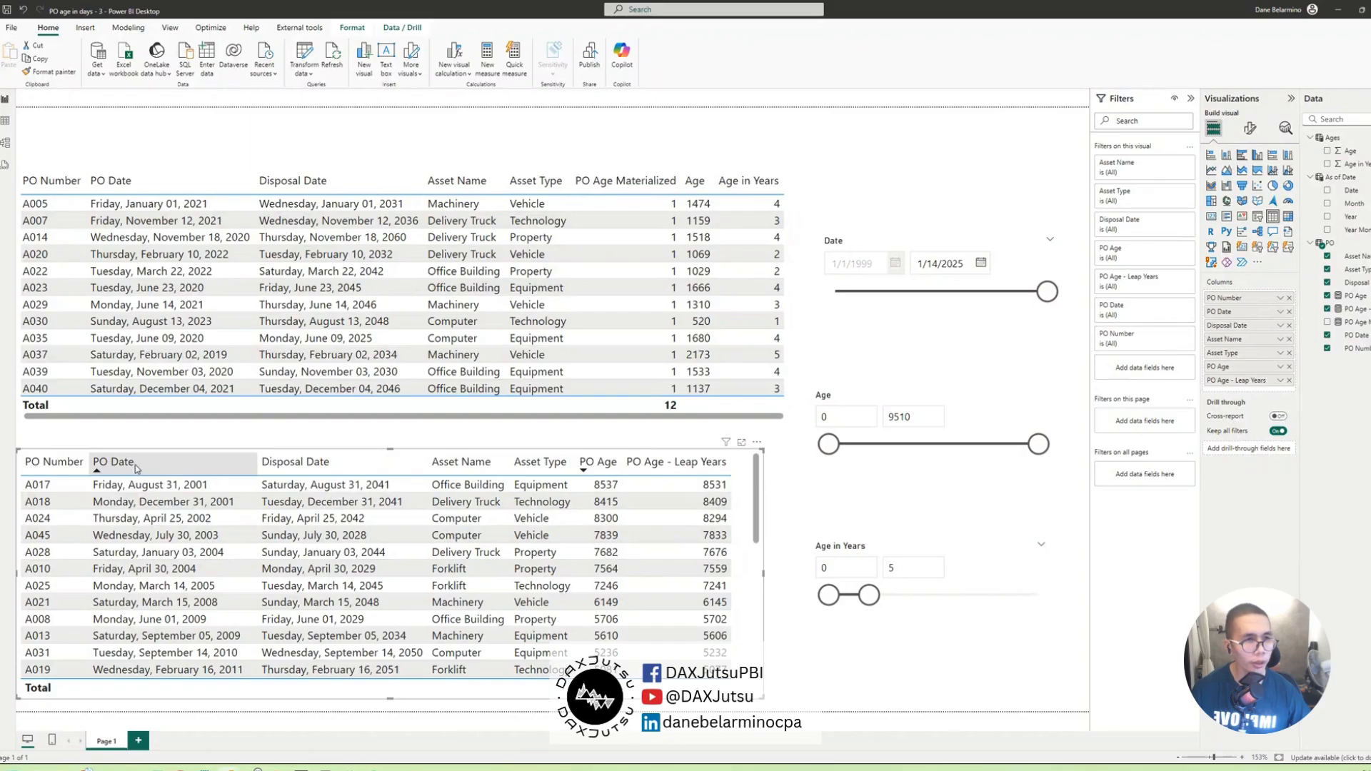
- Move the Date slicer slightly down and set its end date to 1/2/2001
drag(940, 245, 940, 264)
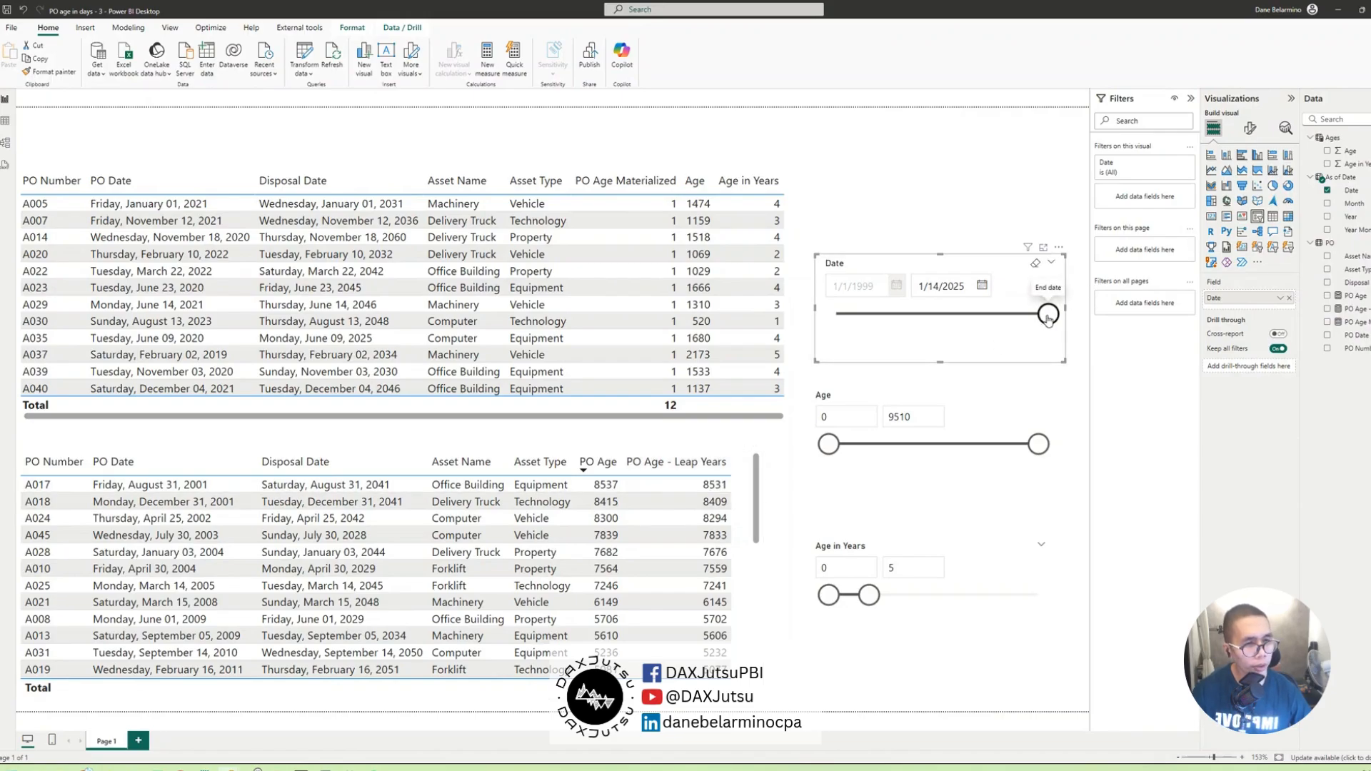
click(941, 288)
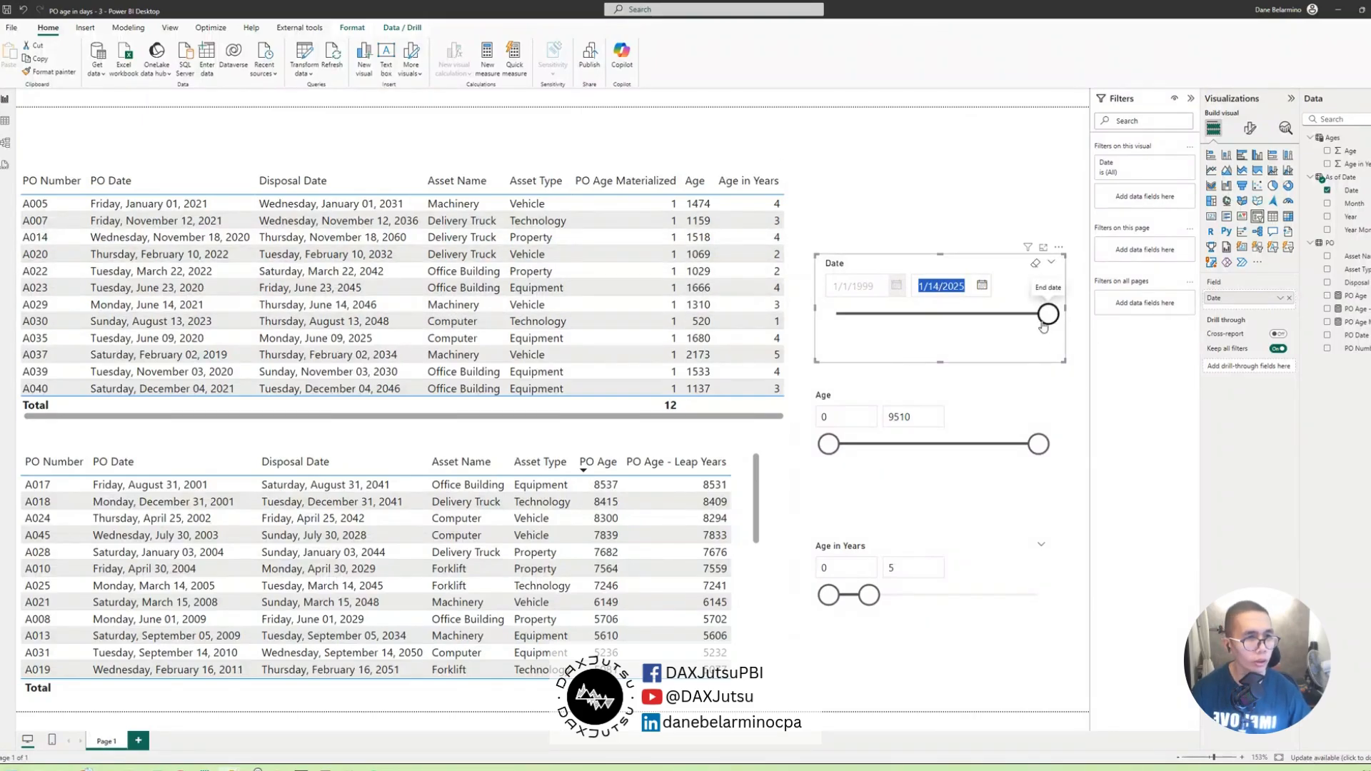
text(1/2/)
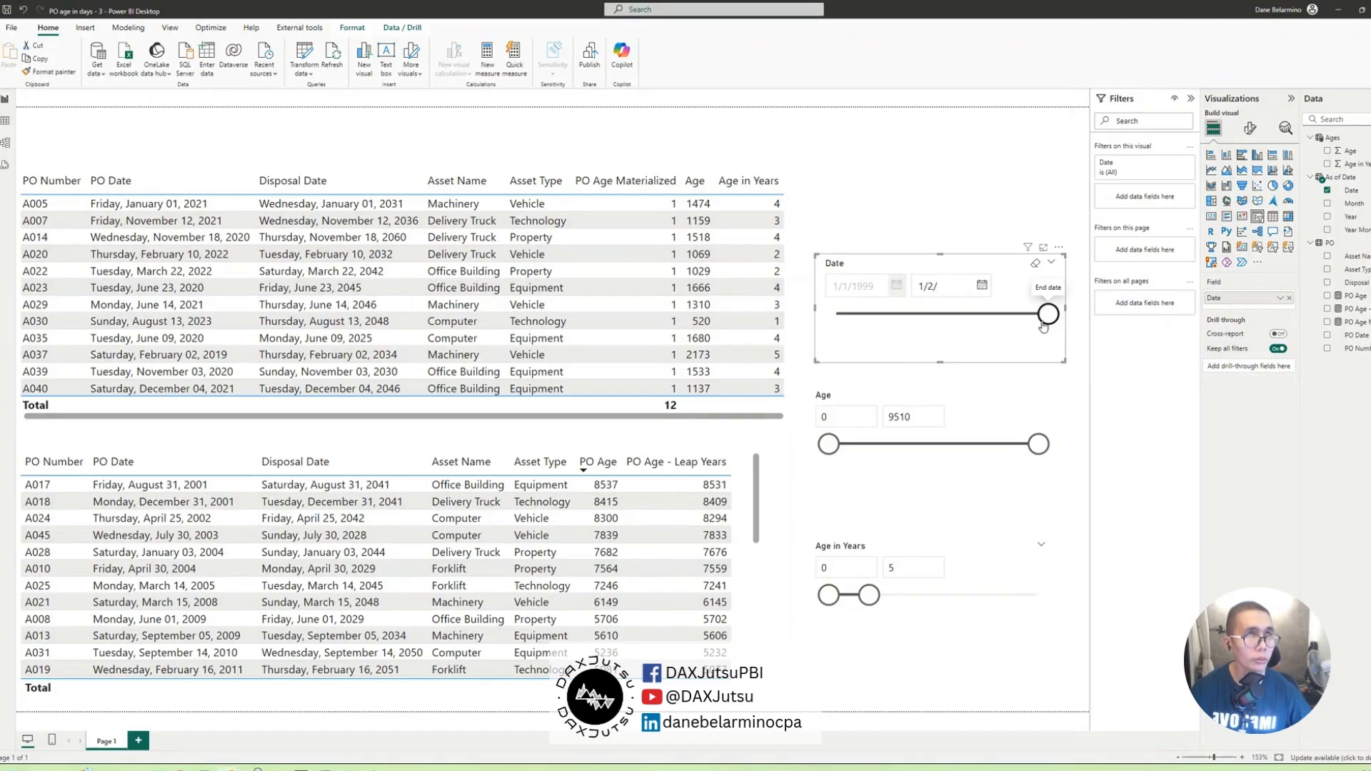
text(2001)
key(Return)
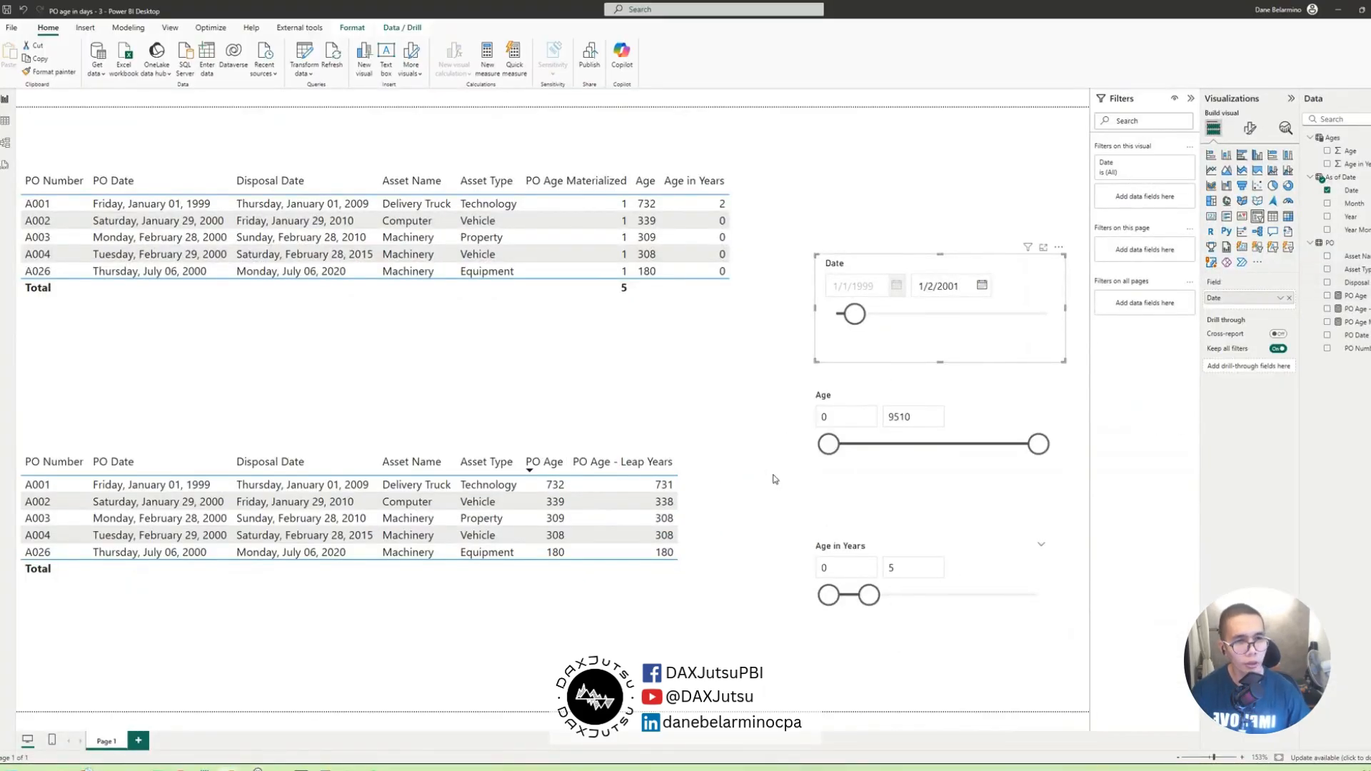
- Replace [PO Age] with [PO Age - Leap Years] in the PO Age Materialized measure and commit the formula
click(1357, 323)
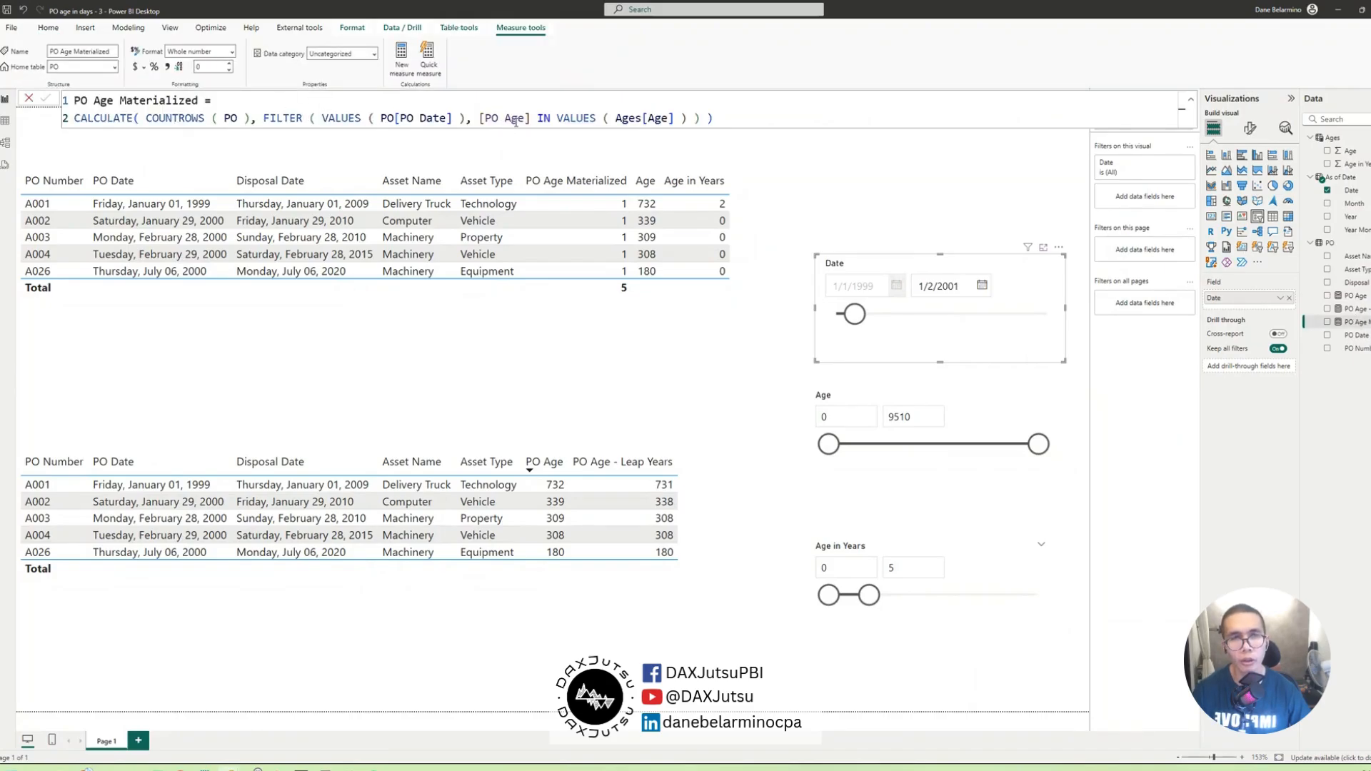
click(526, 117)
text(=)
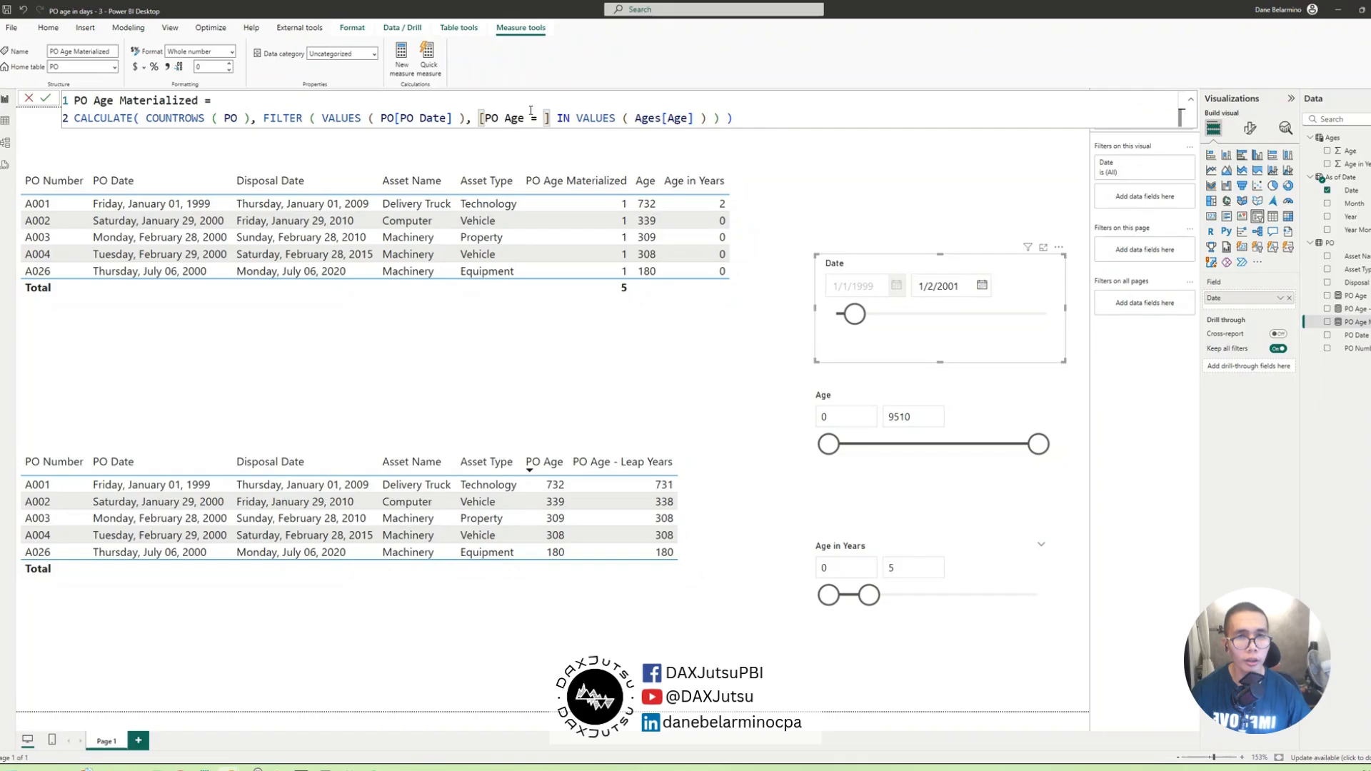
key(BackSpace)
key(BackSpace)
text(-)
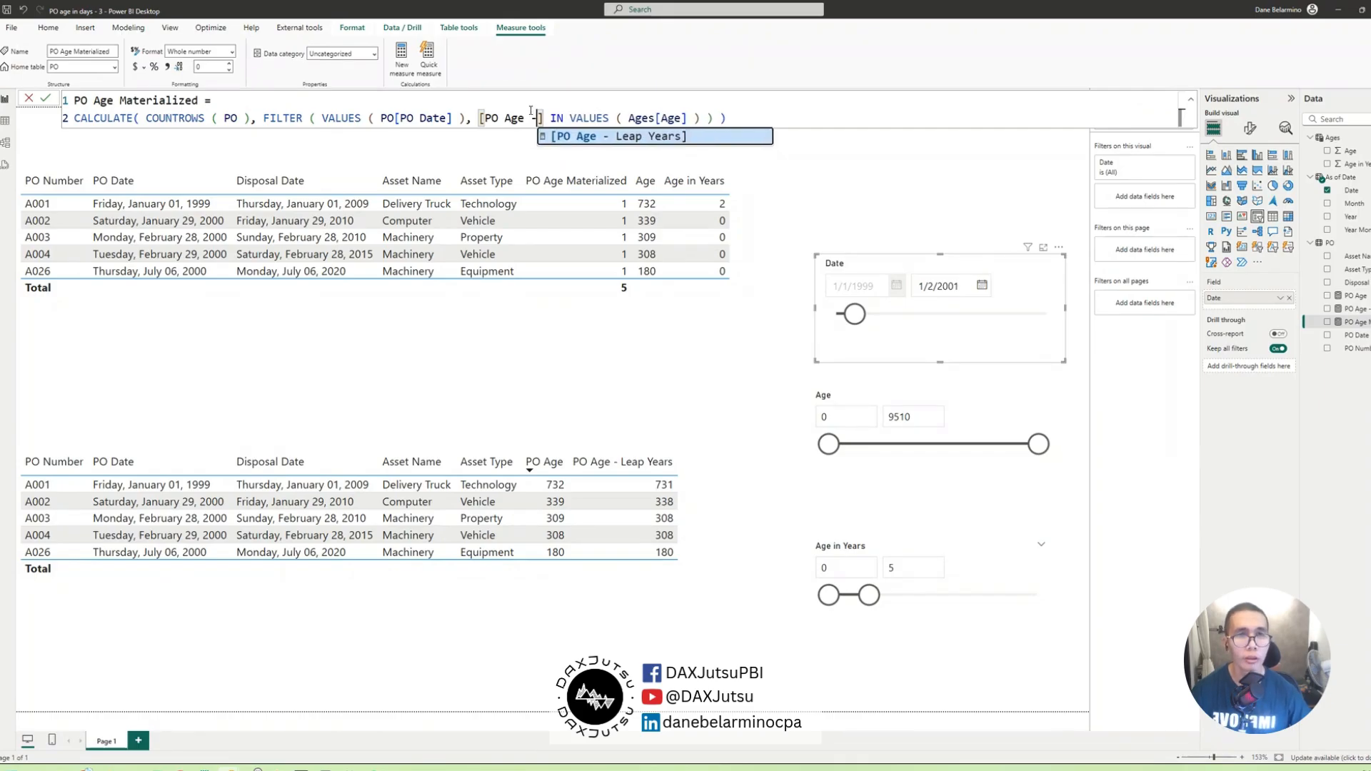
click(564, 136)
click(847, 121)
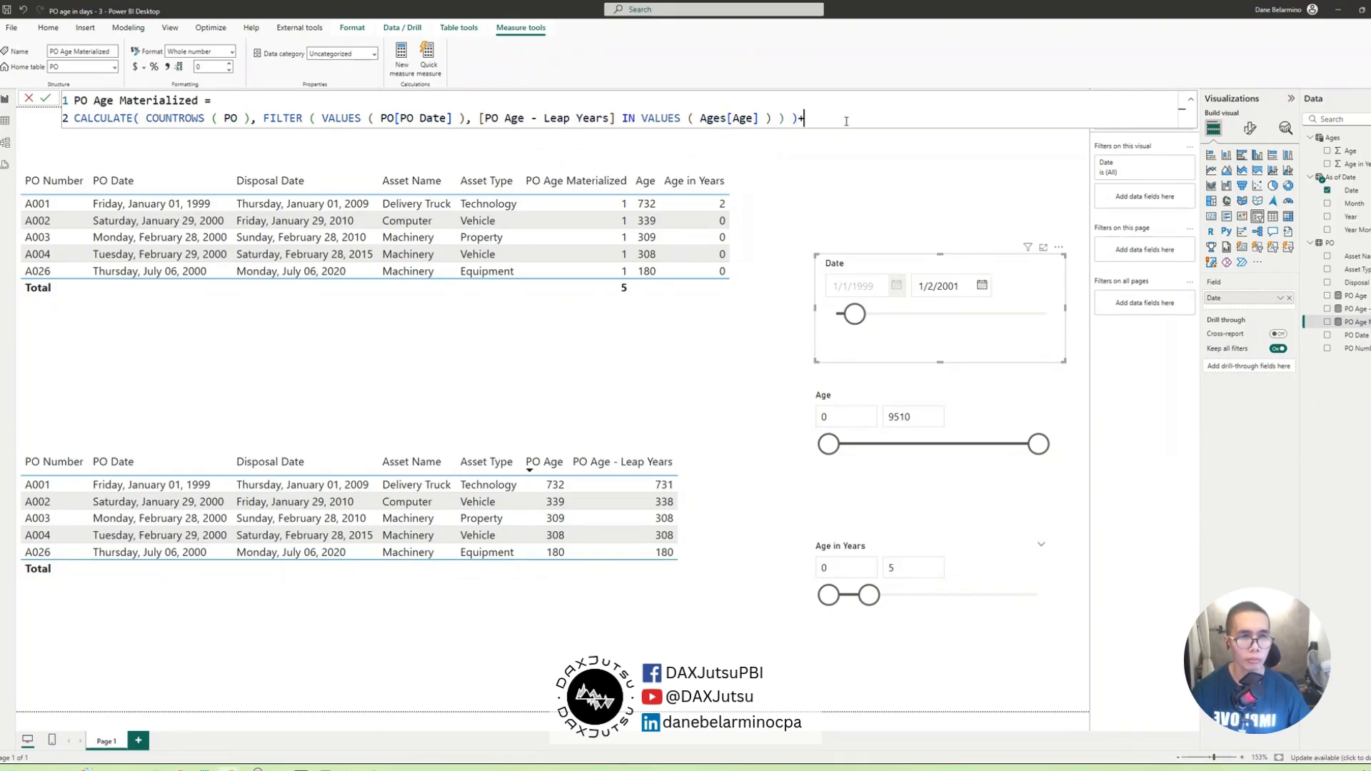
key(Return)
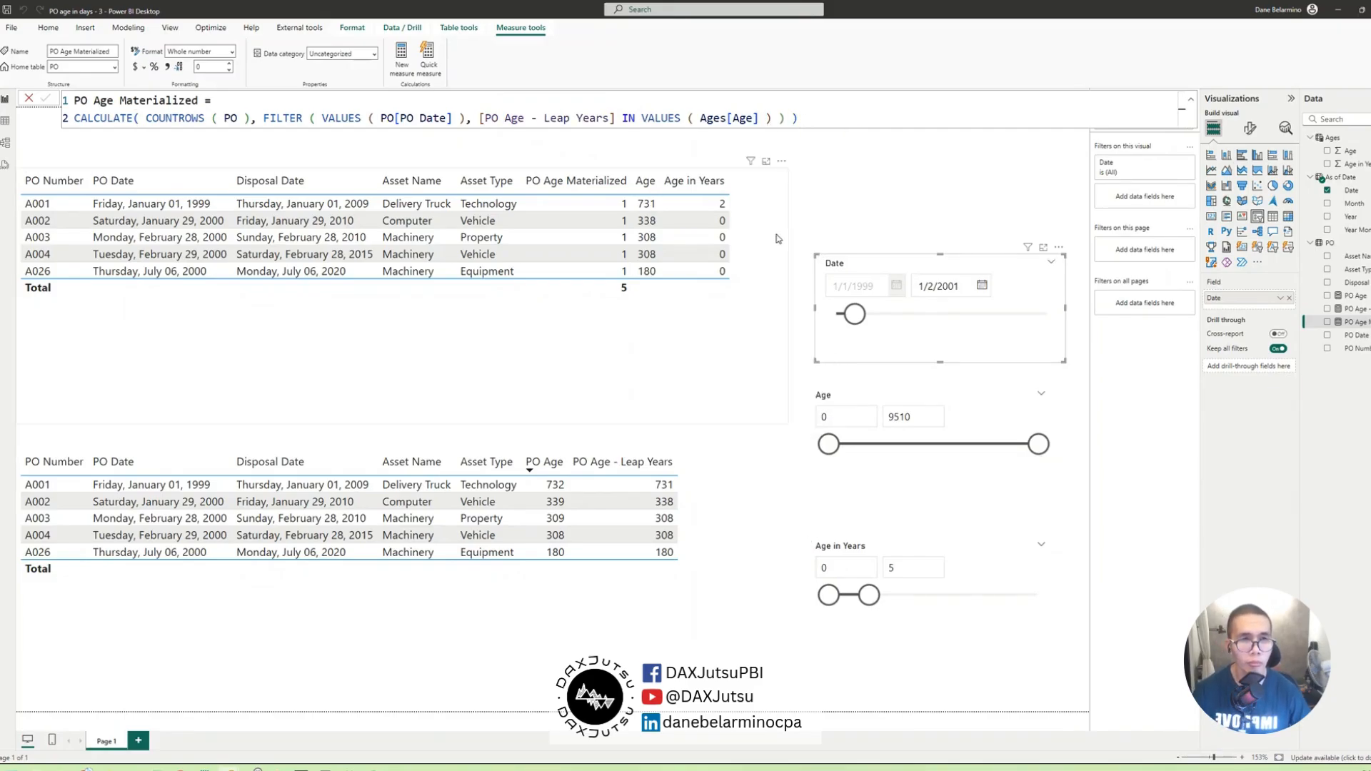
- Shift the upper and lower PO tables slightly down the report page
click(699, 606)
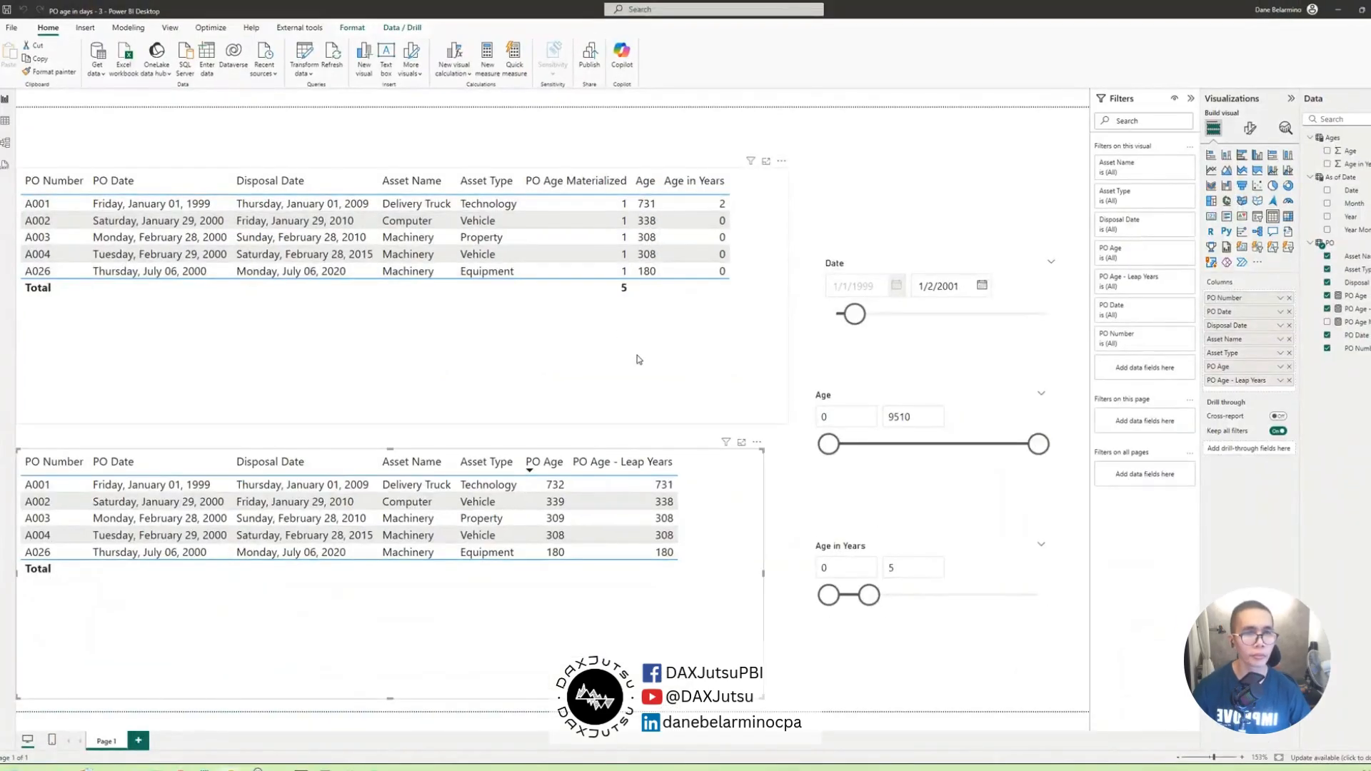
click(638, 366)
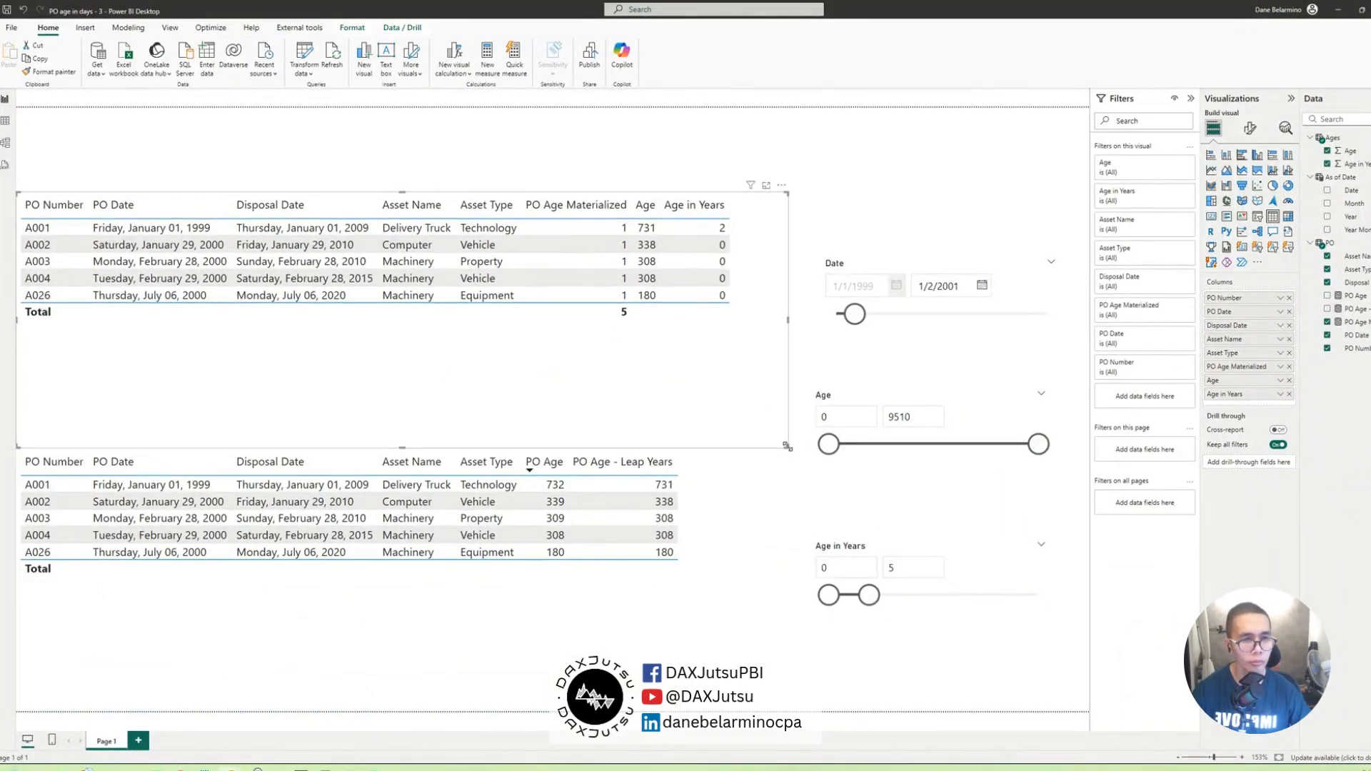
click(727, 682)
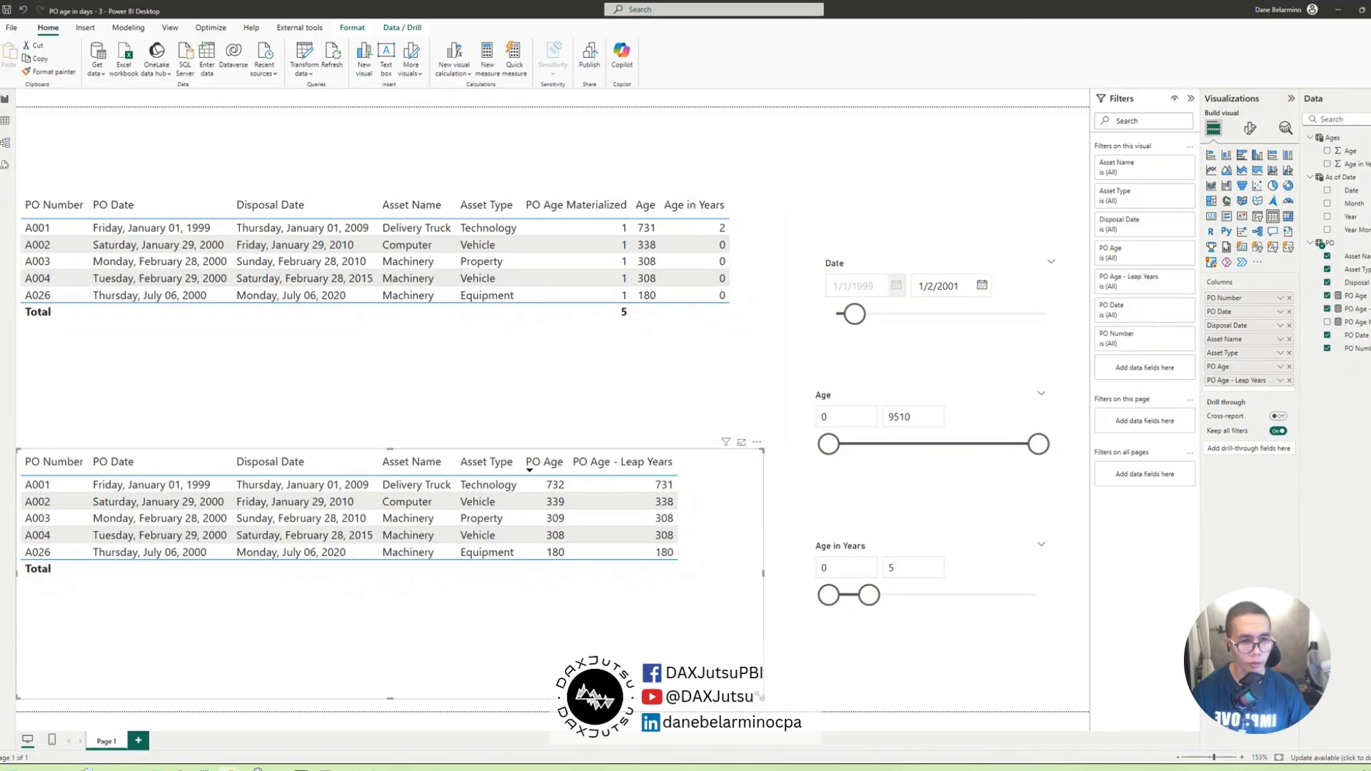
mouse_move(752, 694)
mouse_down()
mouse_move(742, 665)
mouse_move(745, 700)
mouse_up()
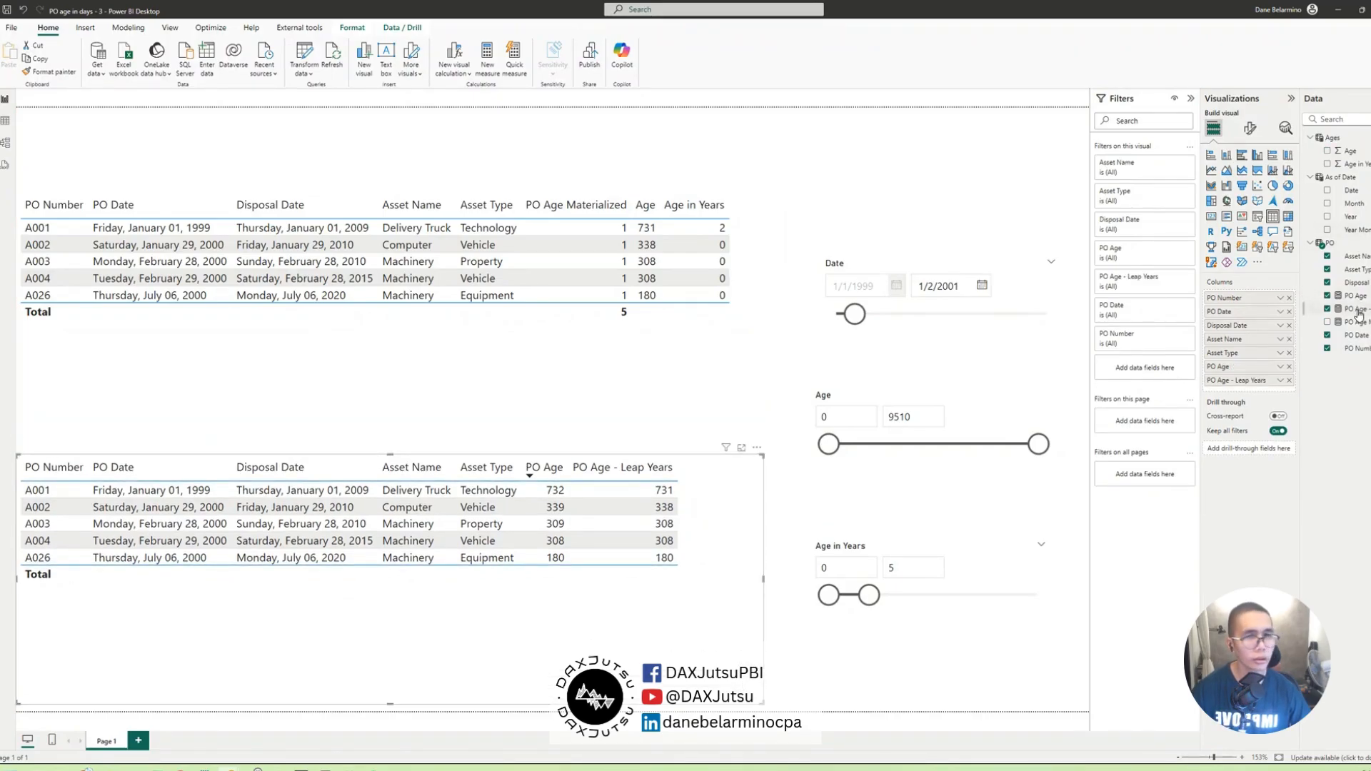
- Add a card visual showing PO Age Materialized above the Date slicer and shrink it
drag(1359, 322, 929, 143)
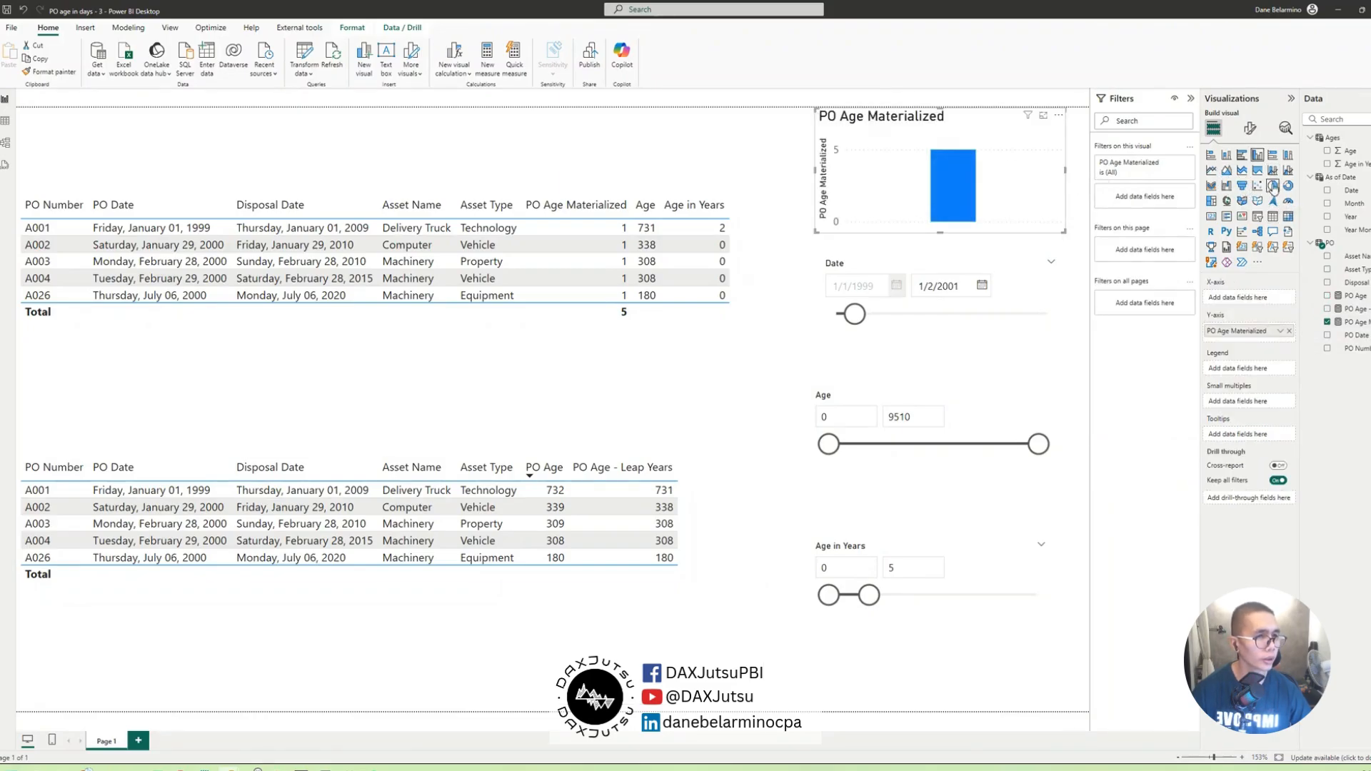
click(1211, 218)
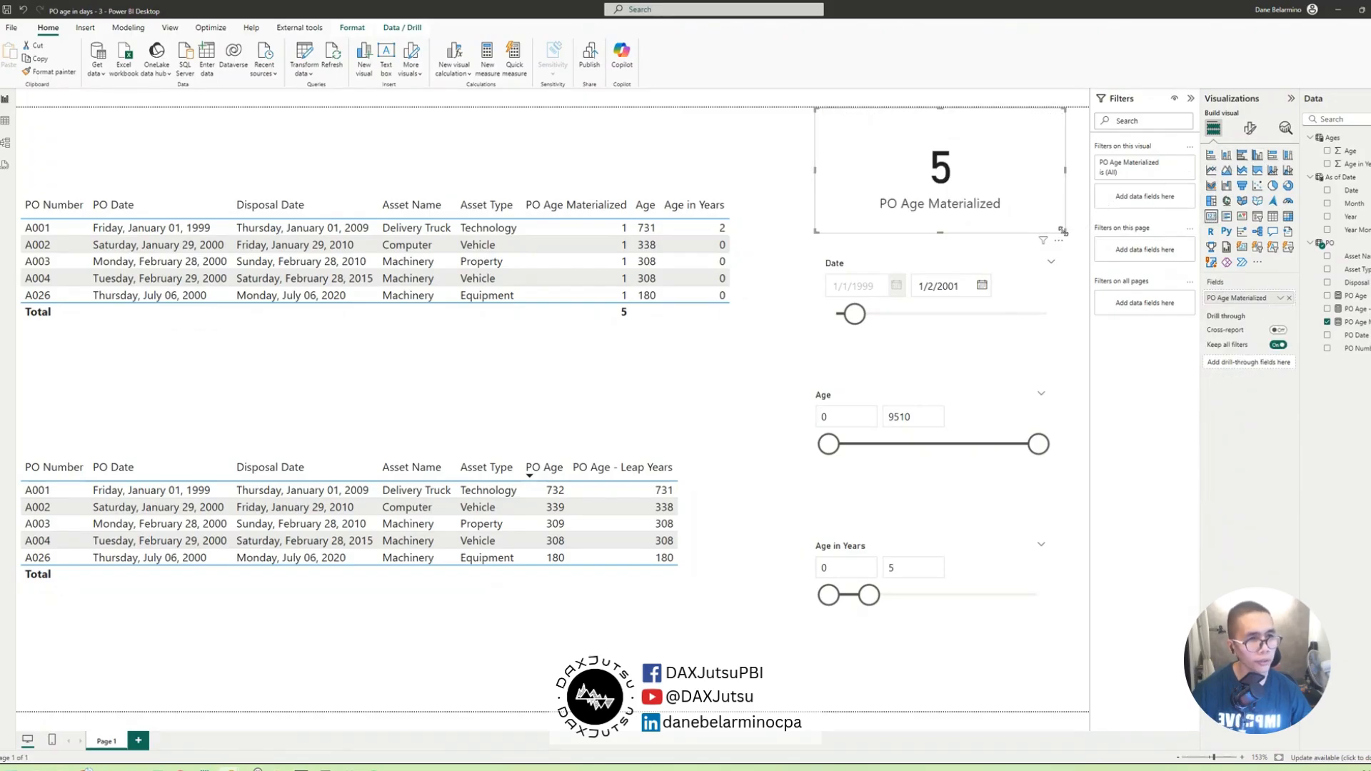
drag(1064, 236, 1009, 218)
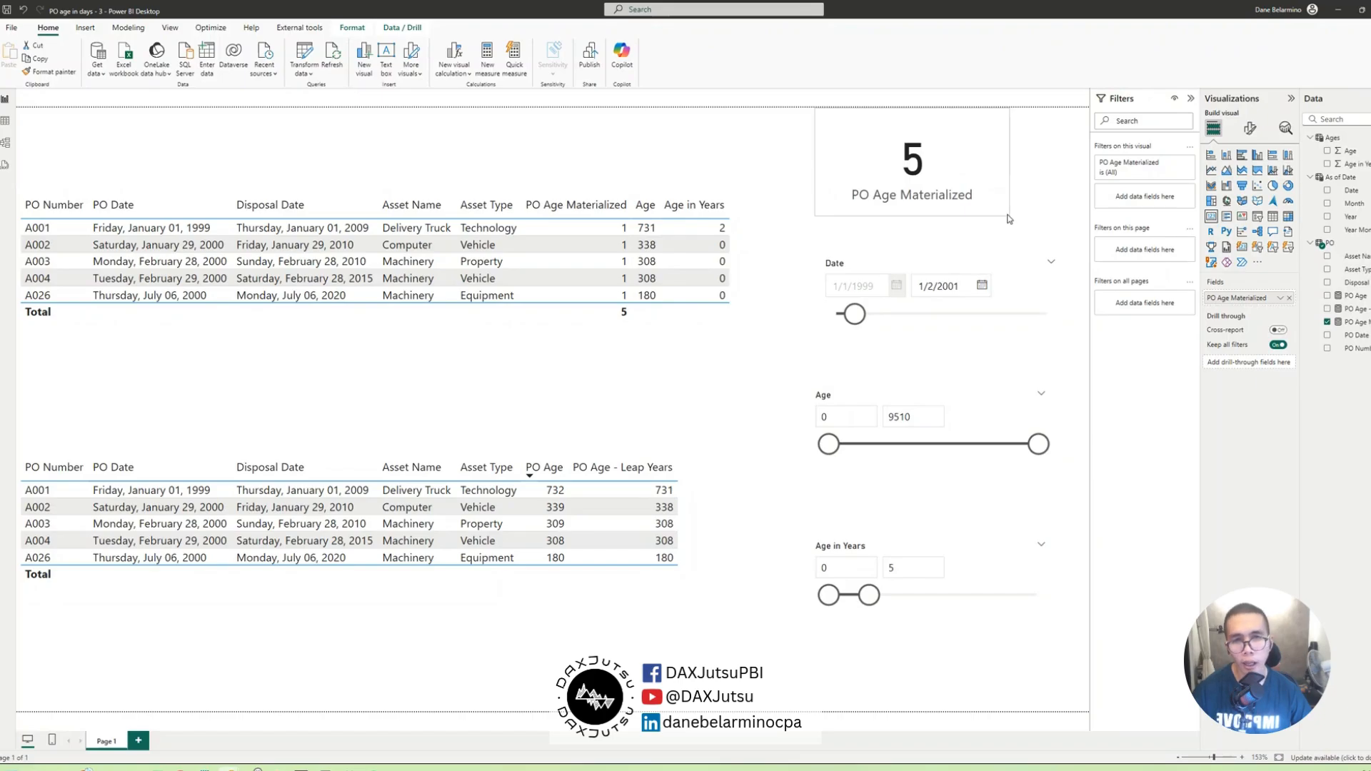
- Reposition the Date slicer slightly to the left beneath the PO Age Materialized card
click(851, 268)
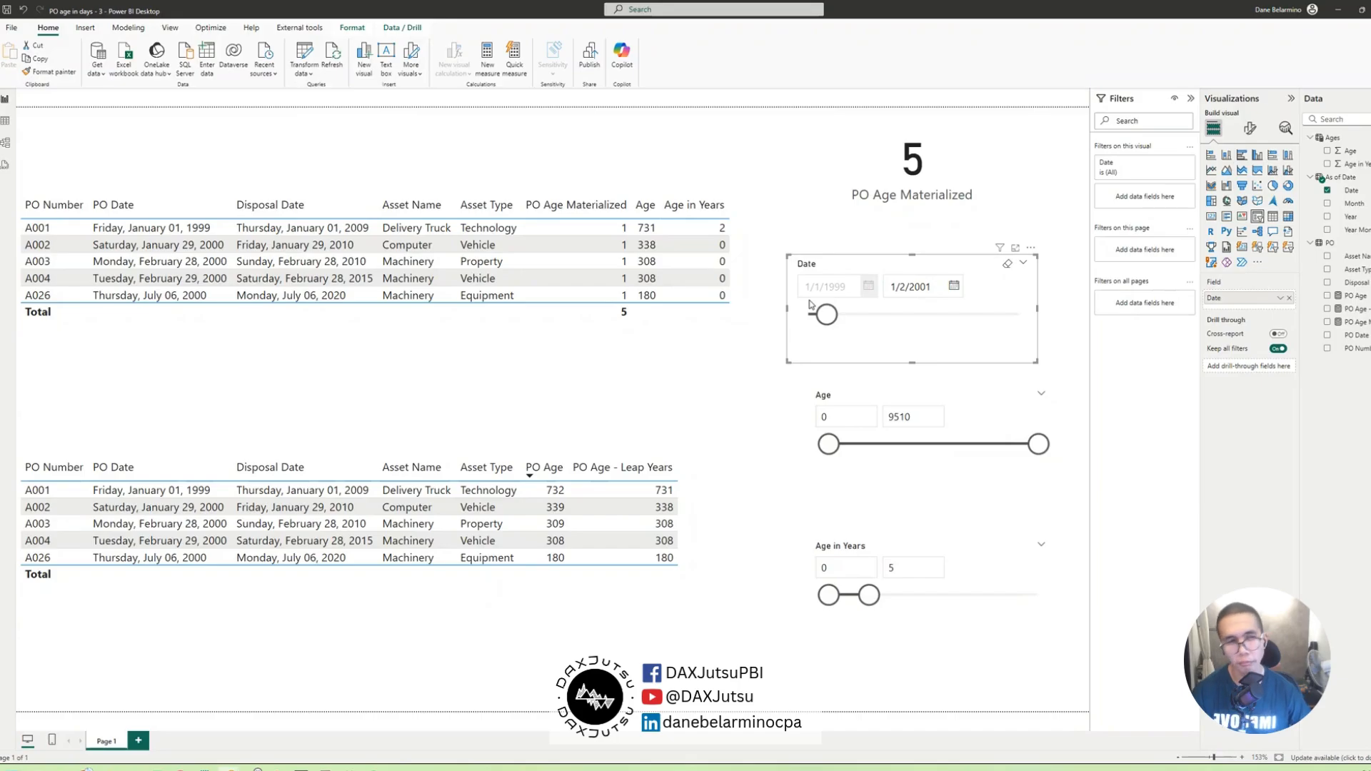
drag(869, 273, 876, 254)
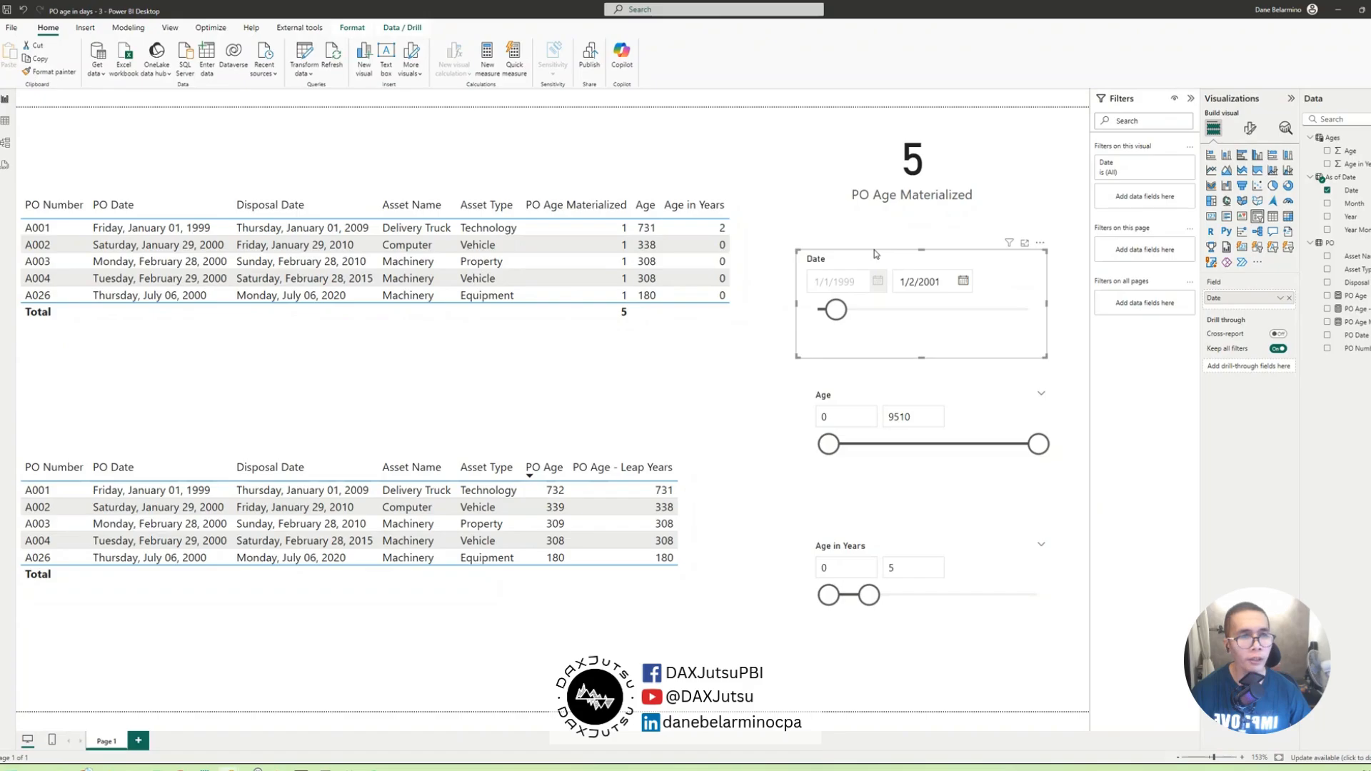